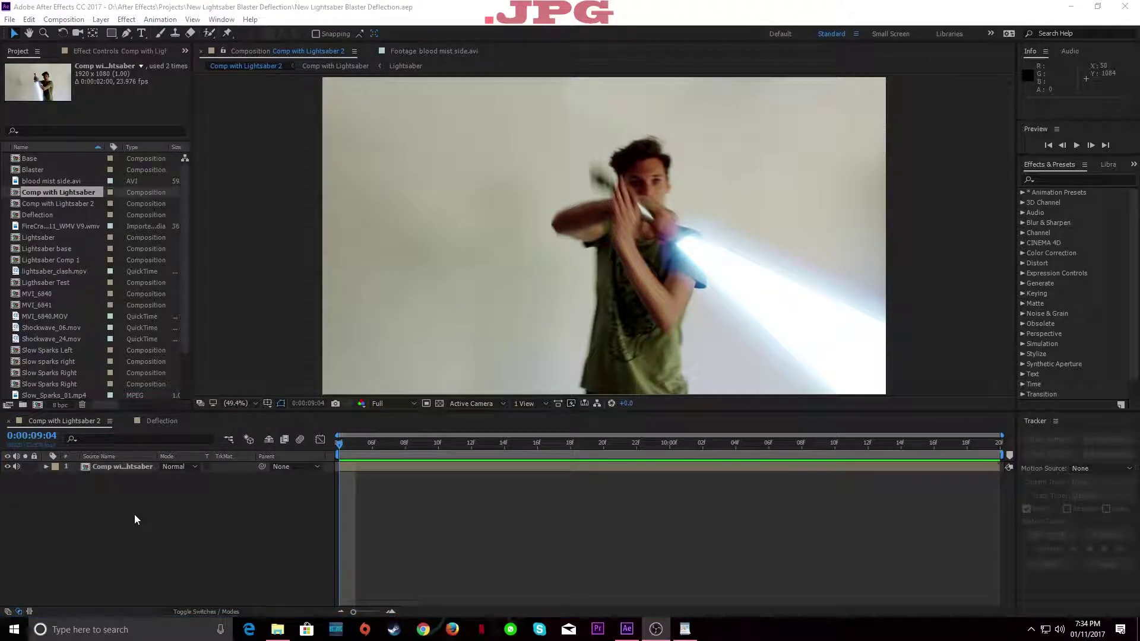
pyautogui.click(141, 514)
pyautogui.hotkey('alt', 'Tab')
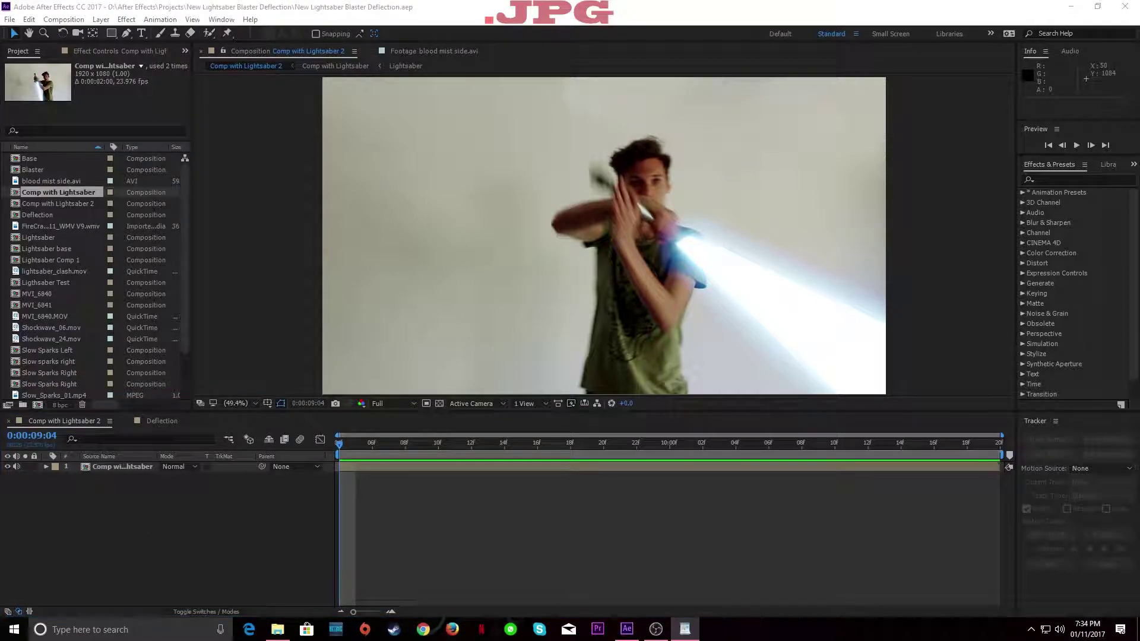
pyautogui.moveTo(365, 443); pyautogui.dragTo(248, 513)
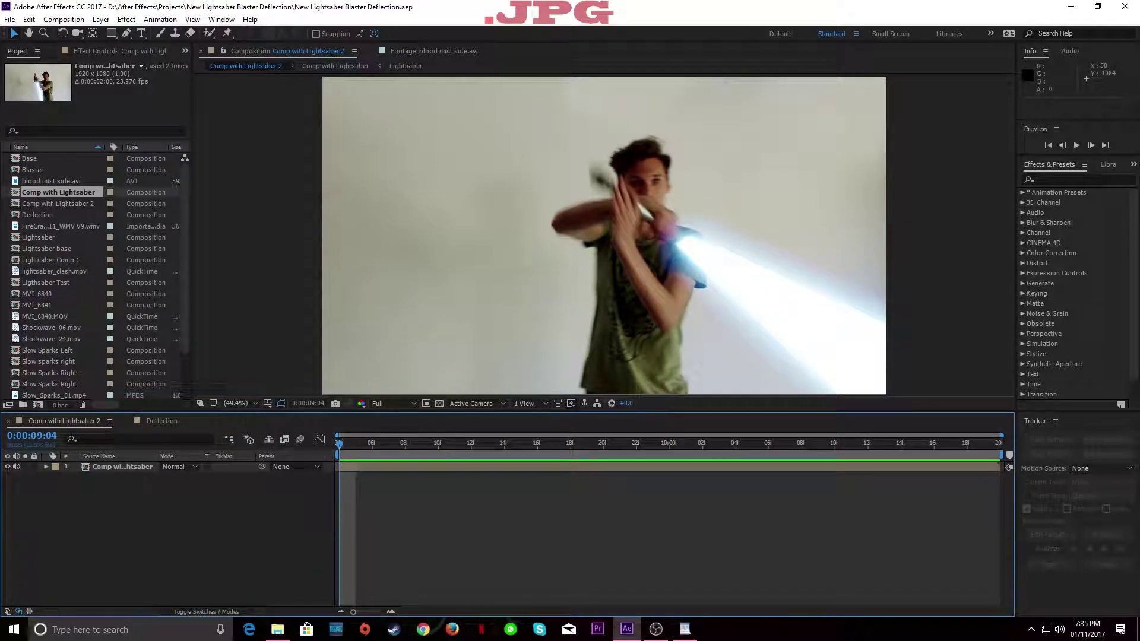
pyautogui.hotkey('alt', 'Tab')
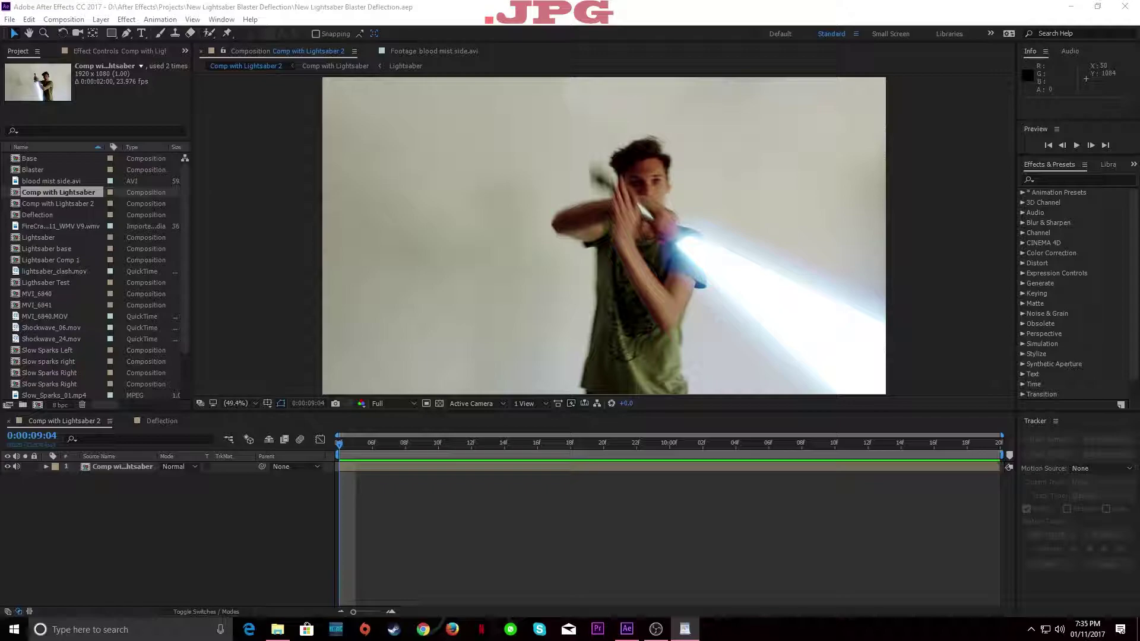
pyautogui.click(191, 521)
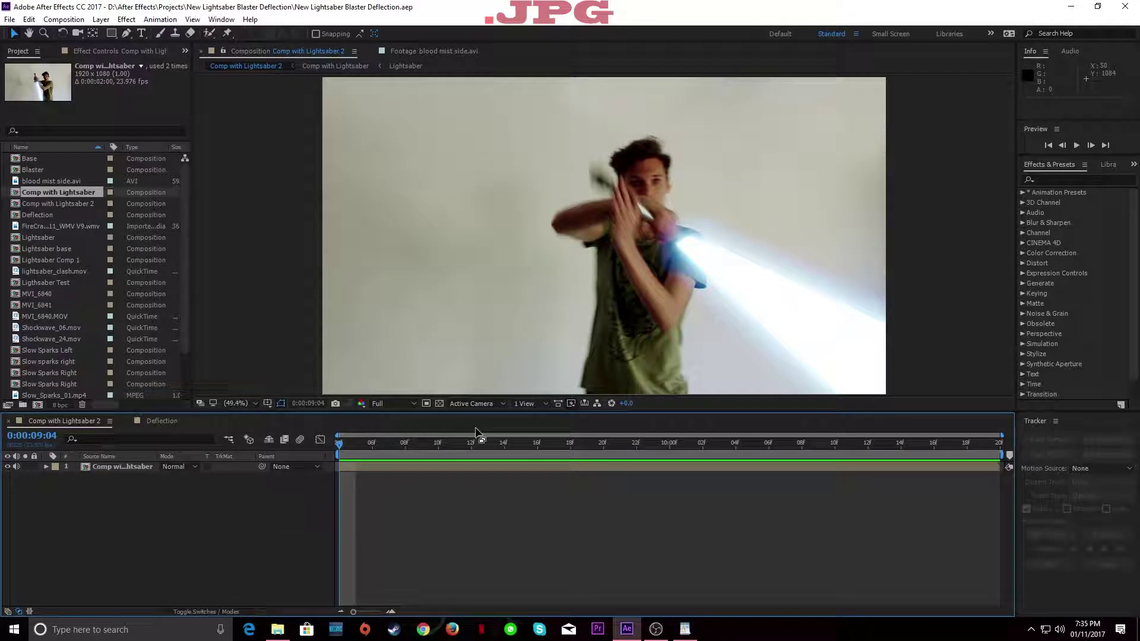
pyautogui.moveTo(369, 451); pyautogui.dragTo(768, 443)
pyautogui.click(364, 465)
pyautogui.click(178, 529)
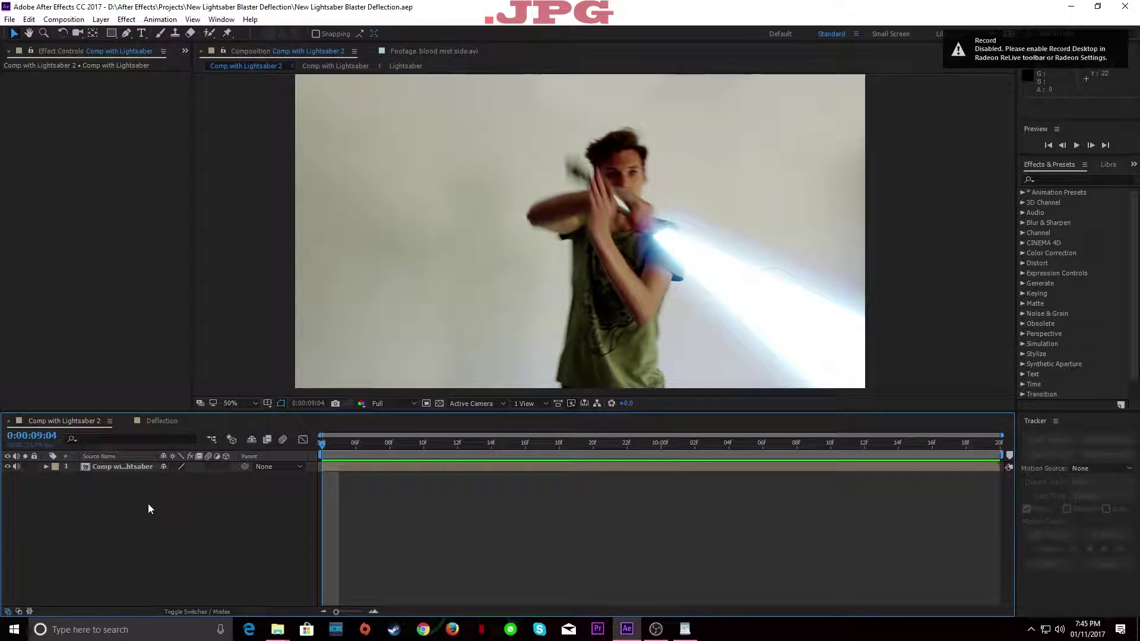
# Step: Add Shockwave_24.mov above the lightsaber layer in Comp with Lightsaber 2 and set its blending mode to Add
pyautogui.click(138, 470)
pyautogui.click(128, 501)
pyautogui.click(186, 50)
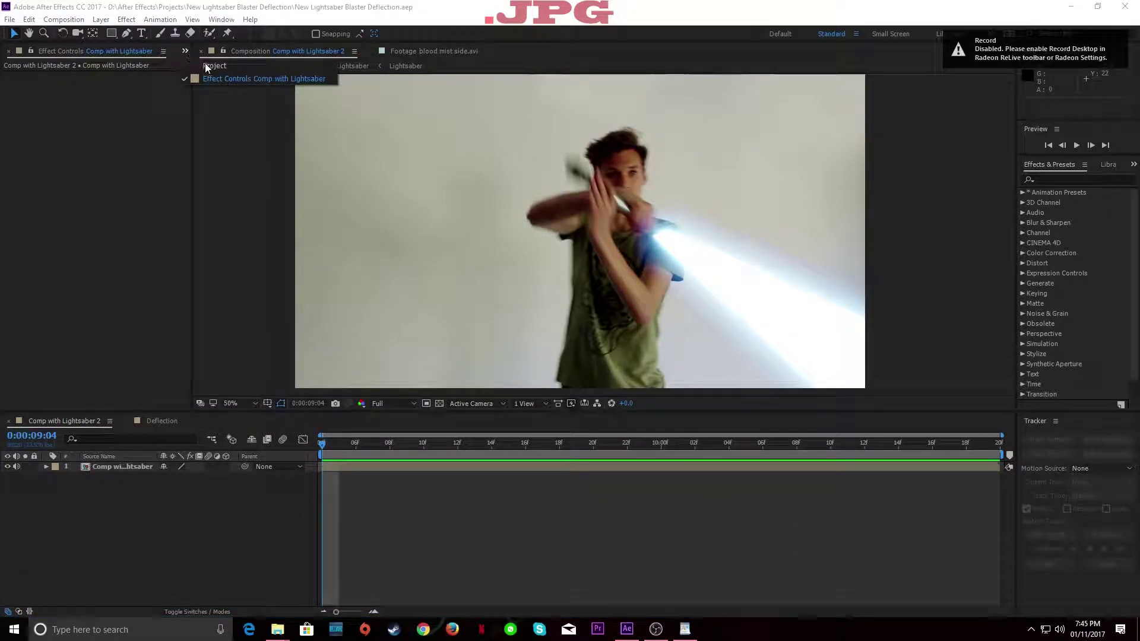
pyautogui.click(206, 64)
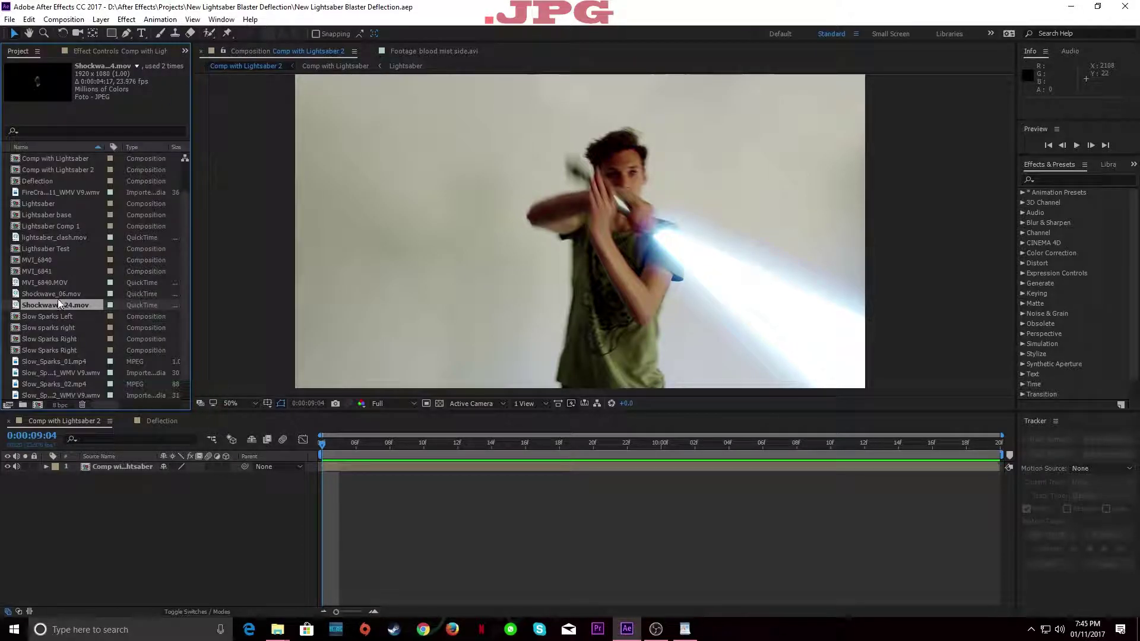
pyautogui.moveTo(48, 305); pyautogui.dragTo(127, 464)
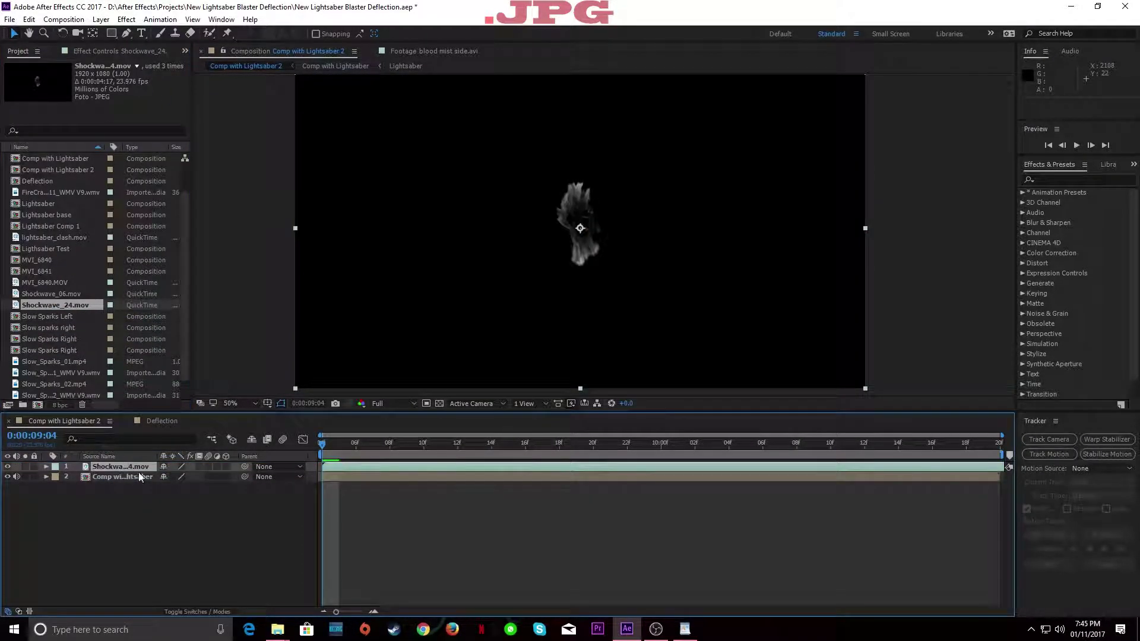
pyautogui.click(209, 612)
pyautogui.click(176, 467)
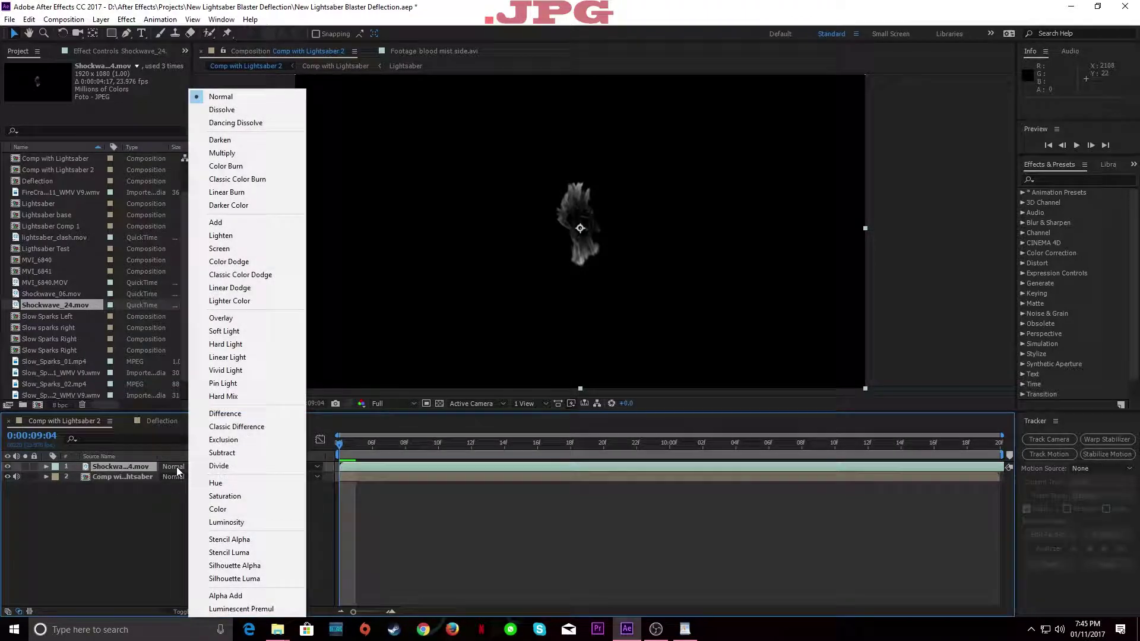
pyautogui.click(219, 223)
# Step: Time-stretch the Shockwave_24.mov layer with a stretch factor of 25
pyautogui.moveTo(382, 448); pyautogui.dragTo(359, 444)
pyautogui.rightClick(365, 463)
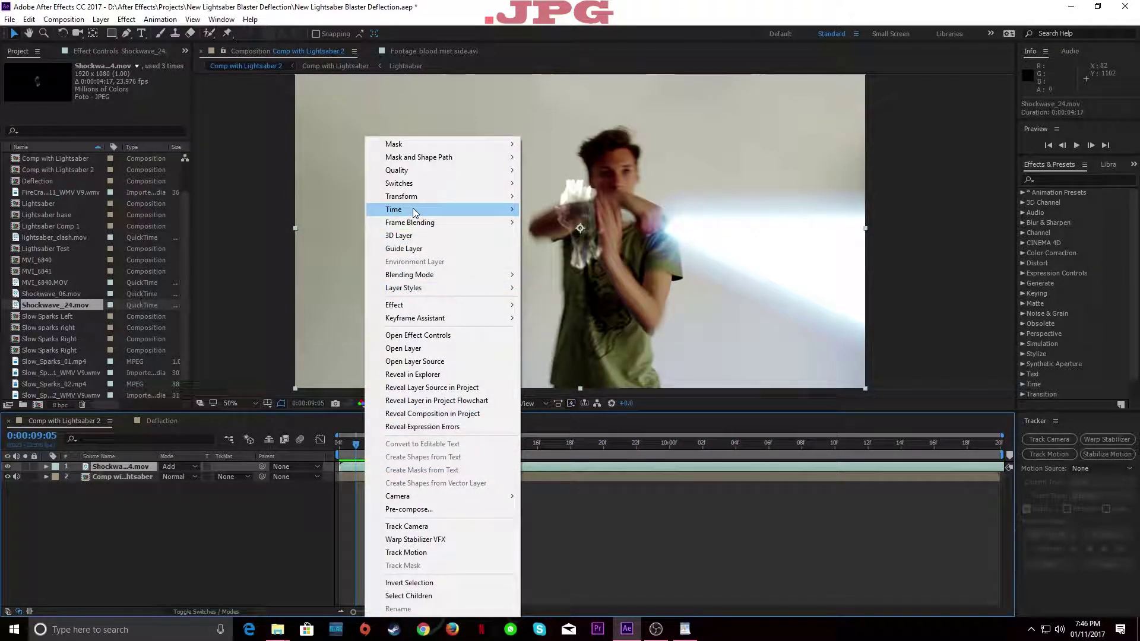
pyautogui.moveTo(414, 211)
pyautogui.click(546, 235)
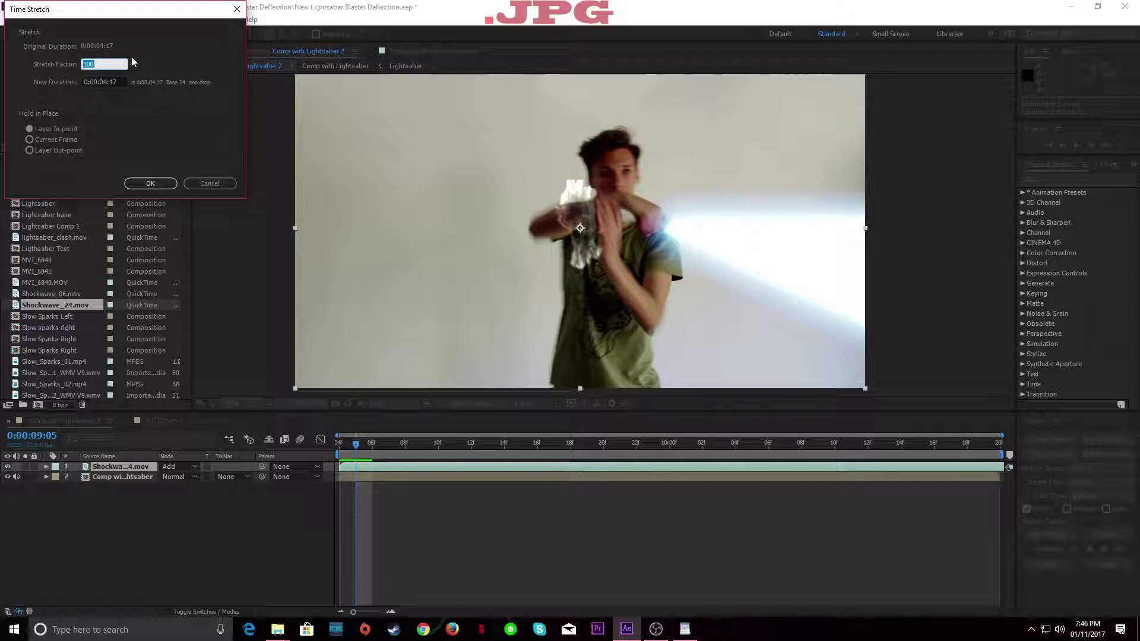
pyautogui.write('25')
pyautogui.click(149, 183)
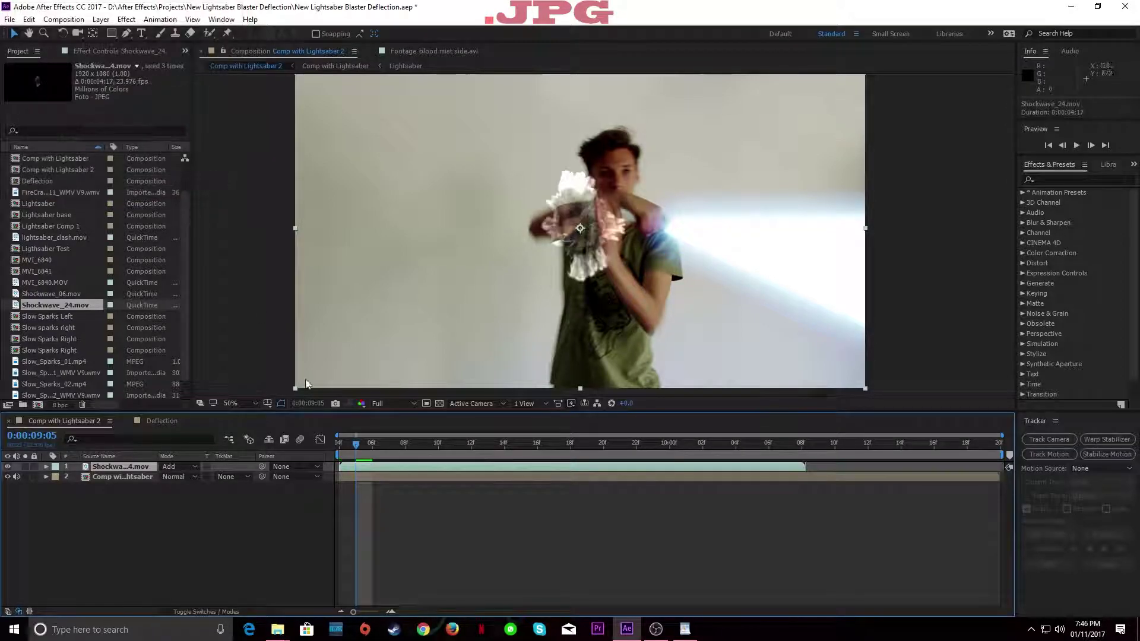
# Step: Shift the shockwave layer to start at 0:00:10:01 and position it over the blade at about 970, 676
pyautogui.moveTo(442, 446); pyautogui.dragTo(946, 469)
pyautogui.moveTo(686, 446); pyautogui.dragTo(772, 464)
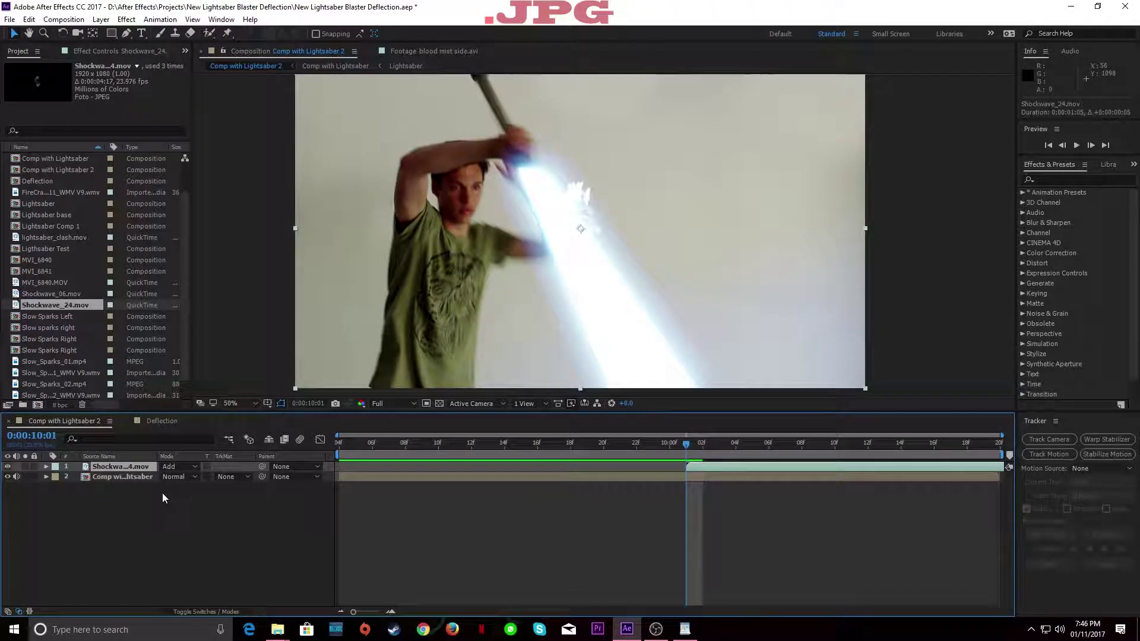
pyautogui.moveTo(543, 263); pyautogui.dragTo(568, 292)
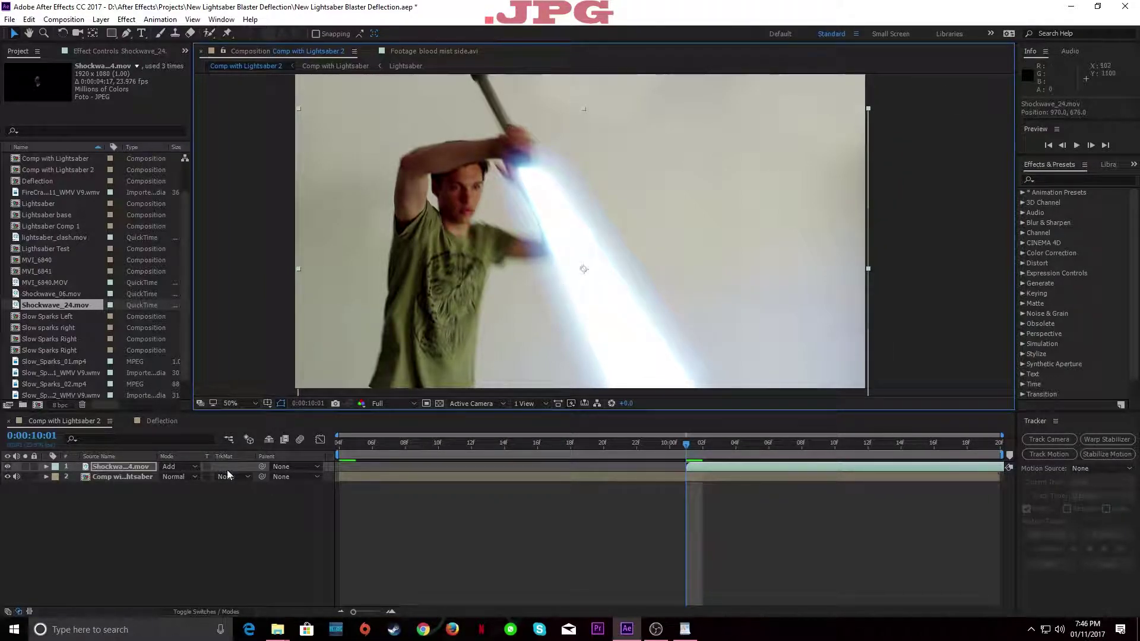
pyautogui.click(180, 523)
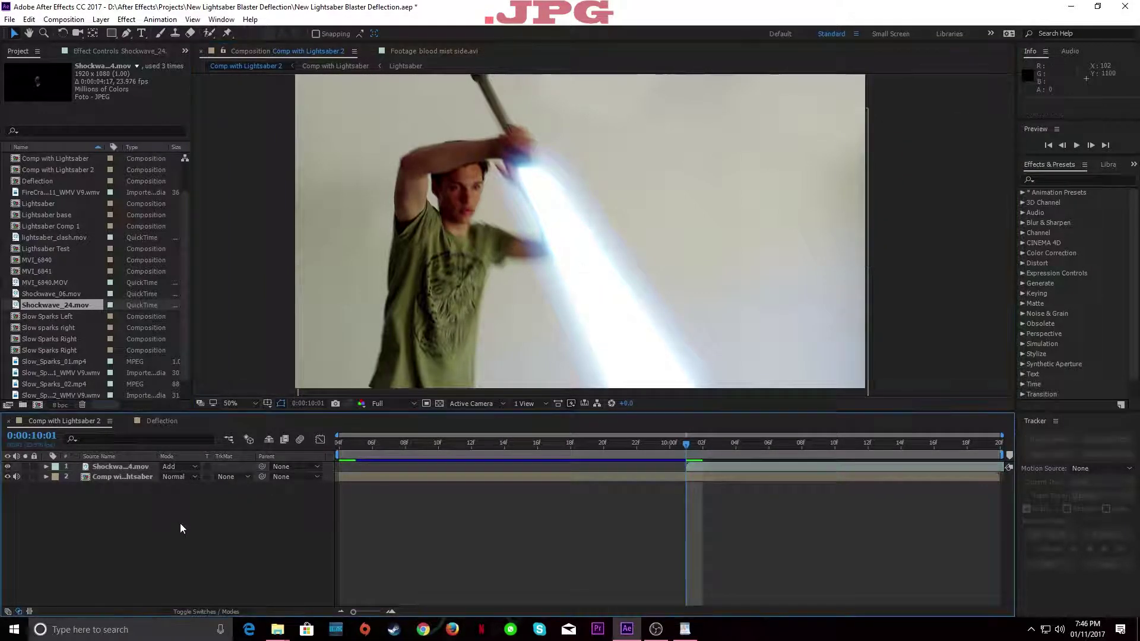
pyautogui.click(124, 466)
pyautogui.click(700, 451)
pyautogui.moveTo(701, 455)
pyautogui.mouseDown()
pyautogui.moveTo(792, 443)
pyautogui.moveTo(677, 453)
pyautogui.moveTo(719, 448)
pyautogui.mouseUp()
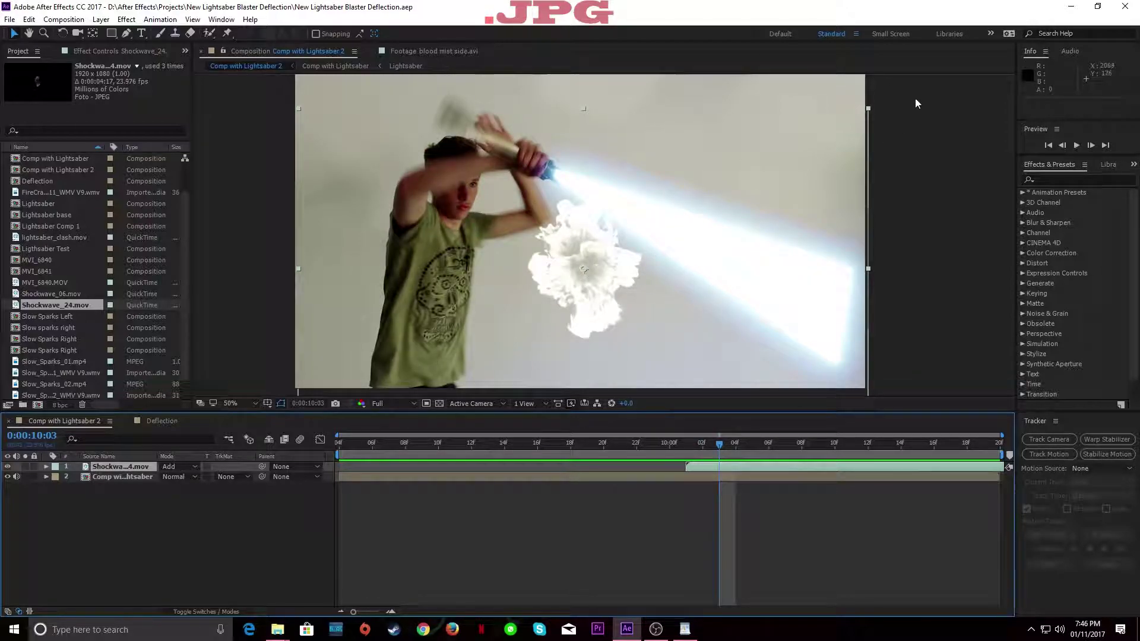
pyautogui.moveTo(707, 444); pyautogui.dragTo(685, 447)
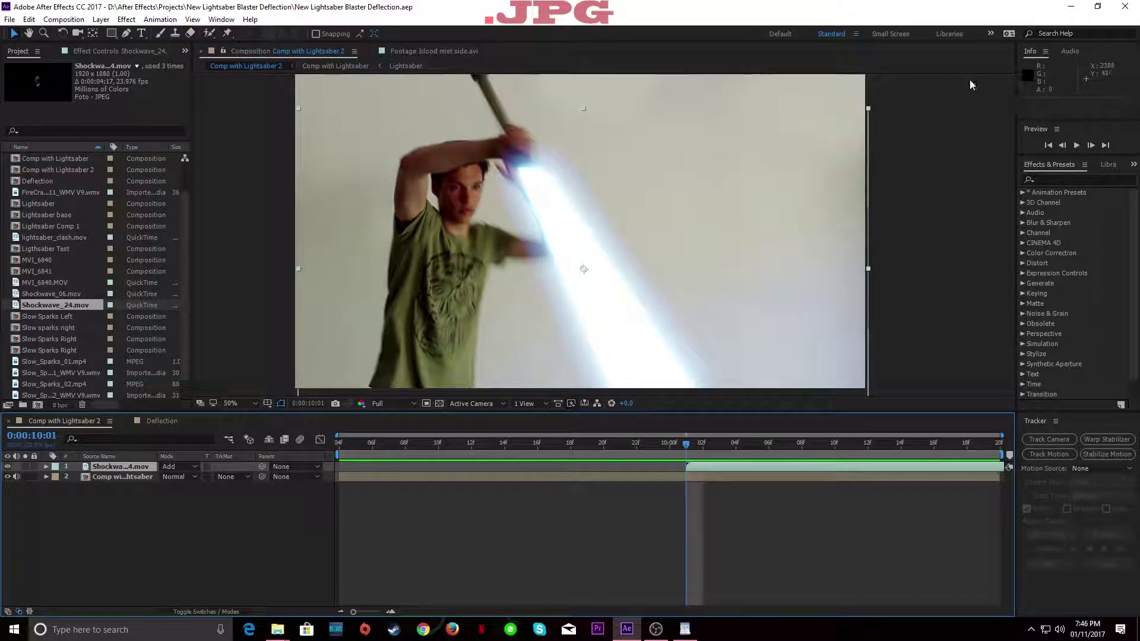
# Step: Turn the Shockwave_24.mov layer into a 3D layer
pyautogui.click(165, 514)
pyautogui.click(139, 469)
pyautogui.click(218, 613)
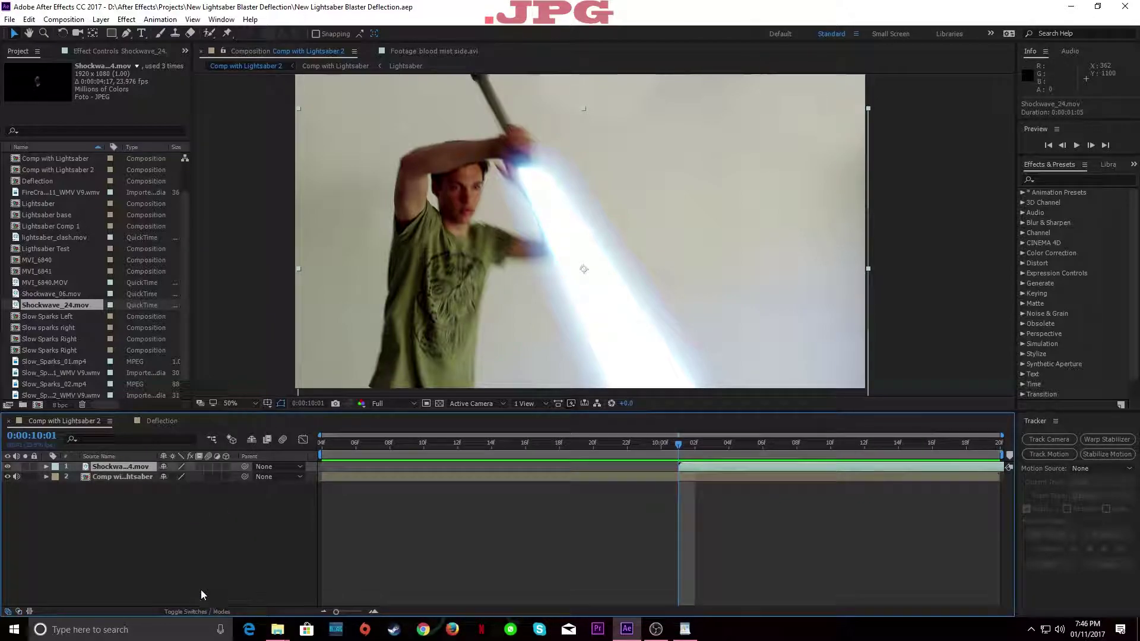
pyautogui.click(225, 467)
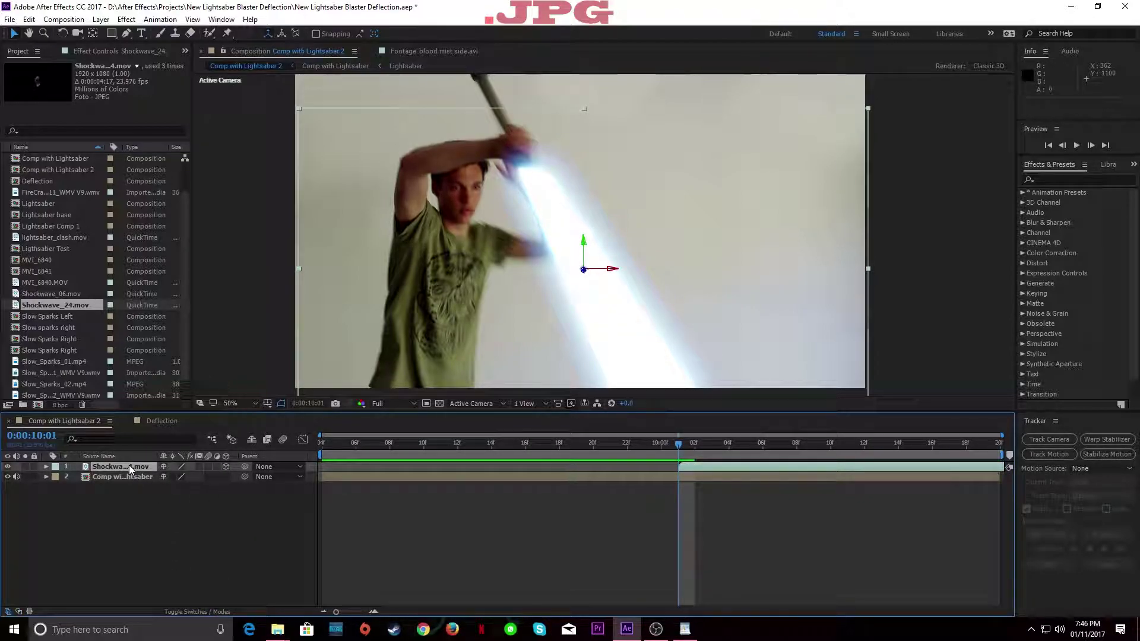
# Step: Rotate the shockwave layer about -35° on its Y axis and tilt it slightly on its Z axis
pyautogui.press('r')
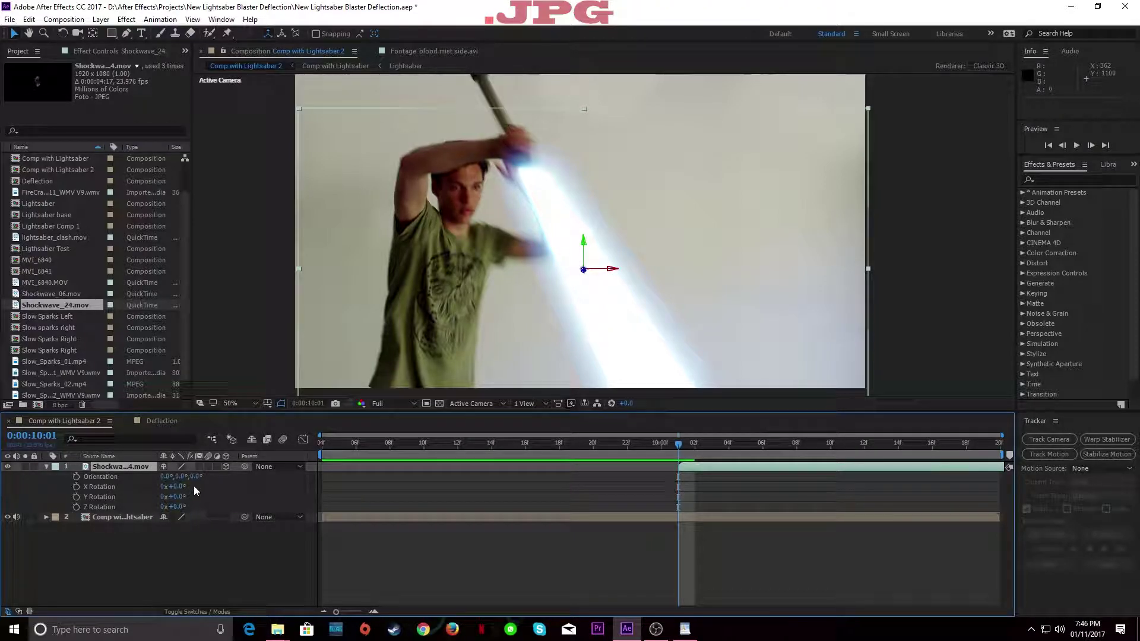
pyautogui.moveTo(179, 498); pyautogui.dragTo(168, 502)
pyautogui.moveTo(182, 504); pyautogui.dragTo(182, 505)
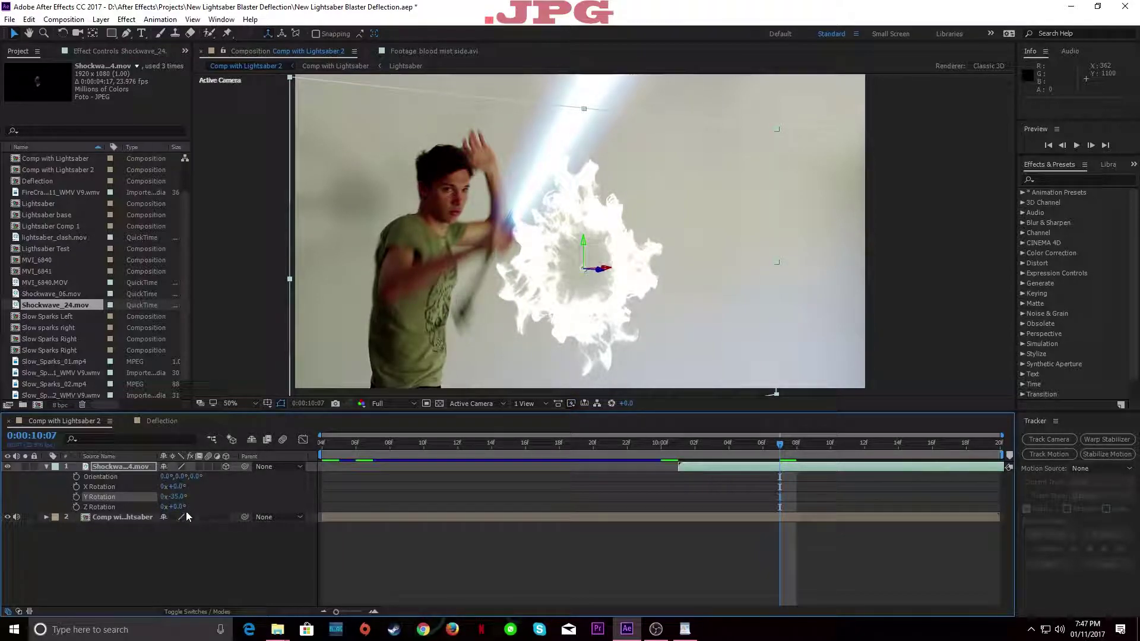
pyautogui.moveTo(179, 508); pyautogui.dragTo(163, 486)
pyautogui.moveTo(176, 507); pyautogui.dragTo(167, 507)
pyautogui.moveTo(685, 451); pyautogui.dragTo(683, 451)
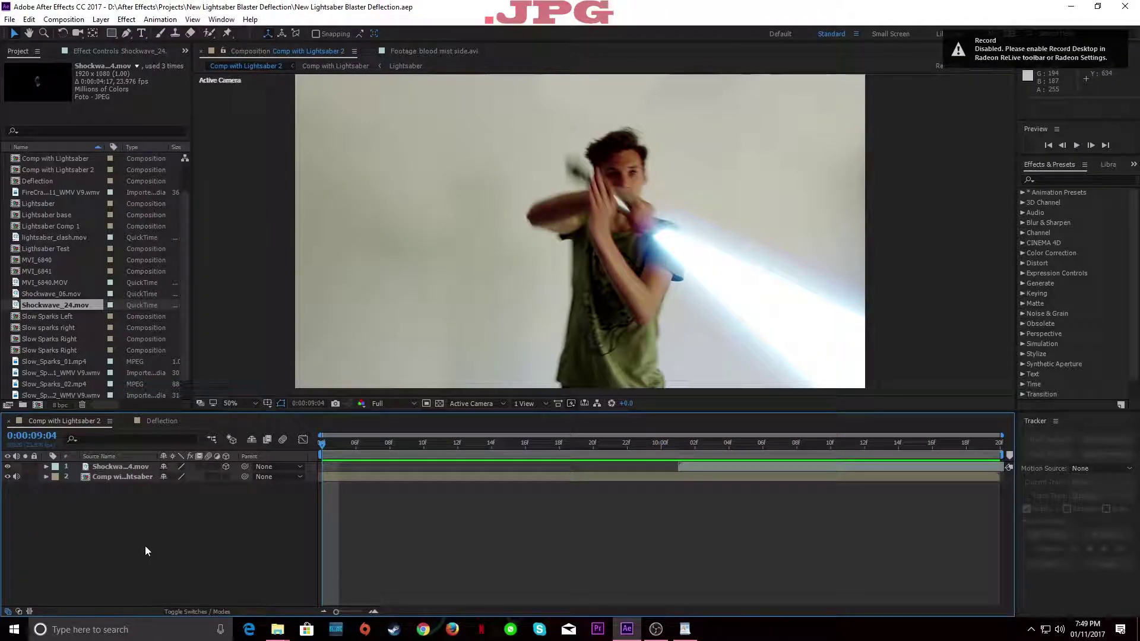
# Step: Apply the VC Color Vibrance effect to the Shockwave_24.mov layer
pyautogui.click(126, 467)
pyautogui.hotkey('ctrl', 'space')
pyautogui.write('colo')
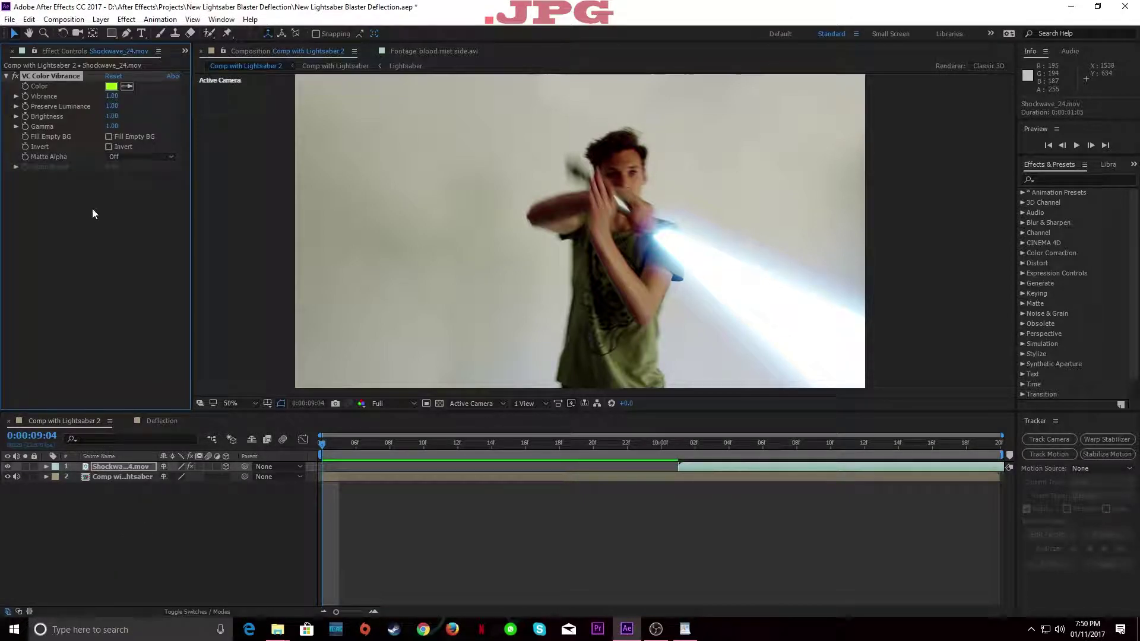
pyautogui.click(123, 224)
# Step: Set the shockwave's Color Vibrance color to orange, about FF7800, and check it along the animation
pyautogui.moveTo(696, 440); pyautogui.dragTo(753, 453)
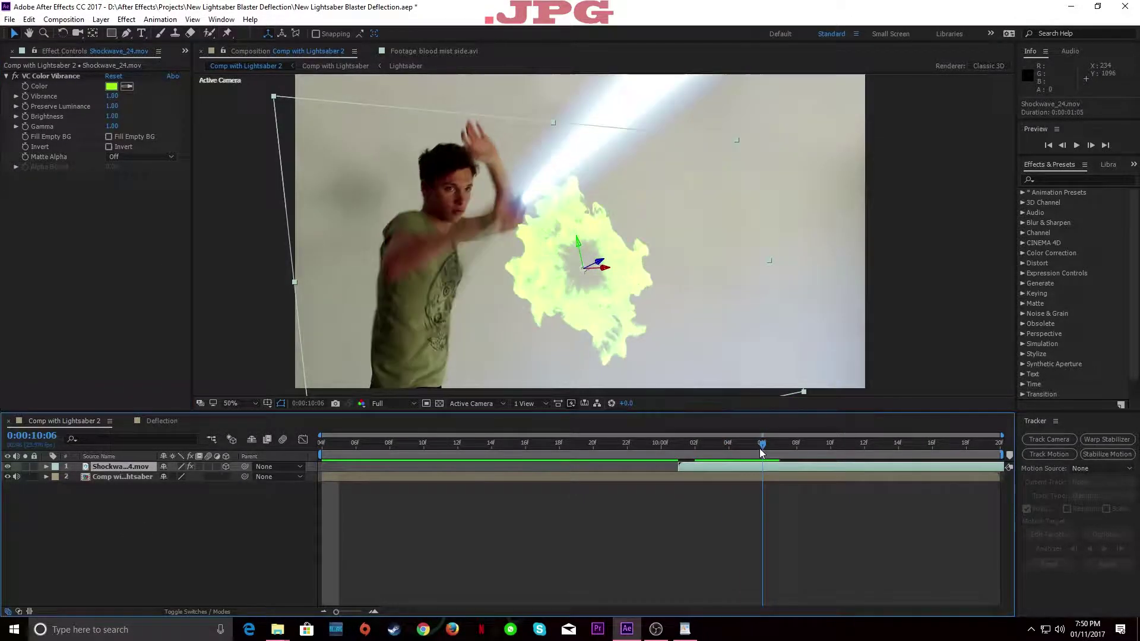
pyautogui.click(112, 88)
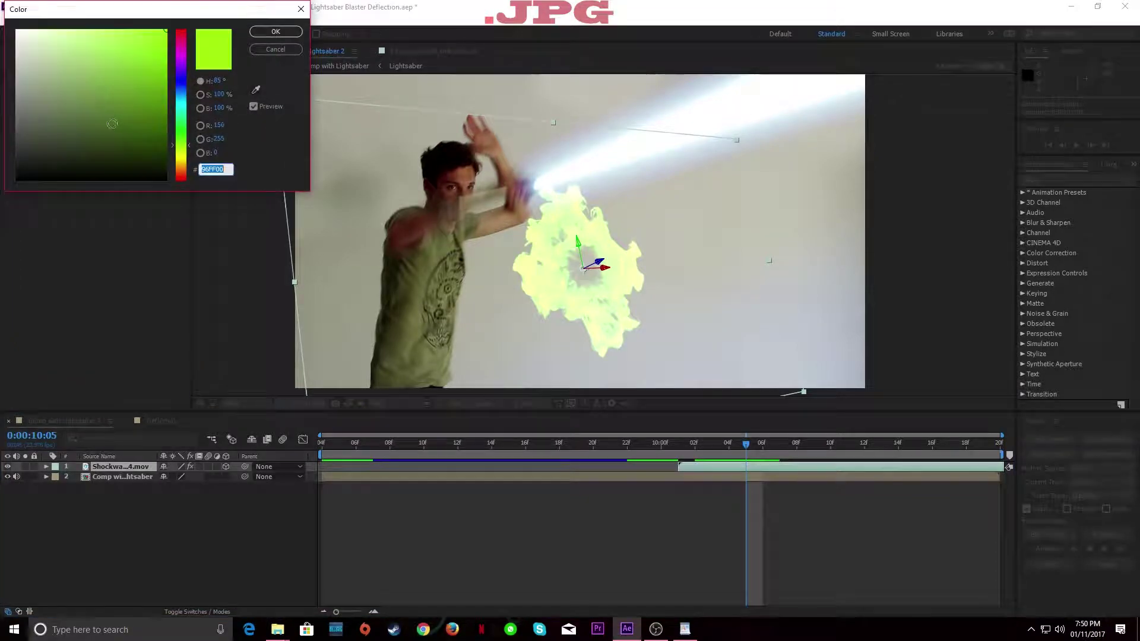
pyautogui.moveTo(185, 156); pyautogui.dragTo(186, 170)
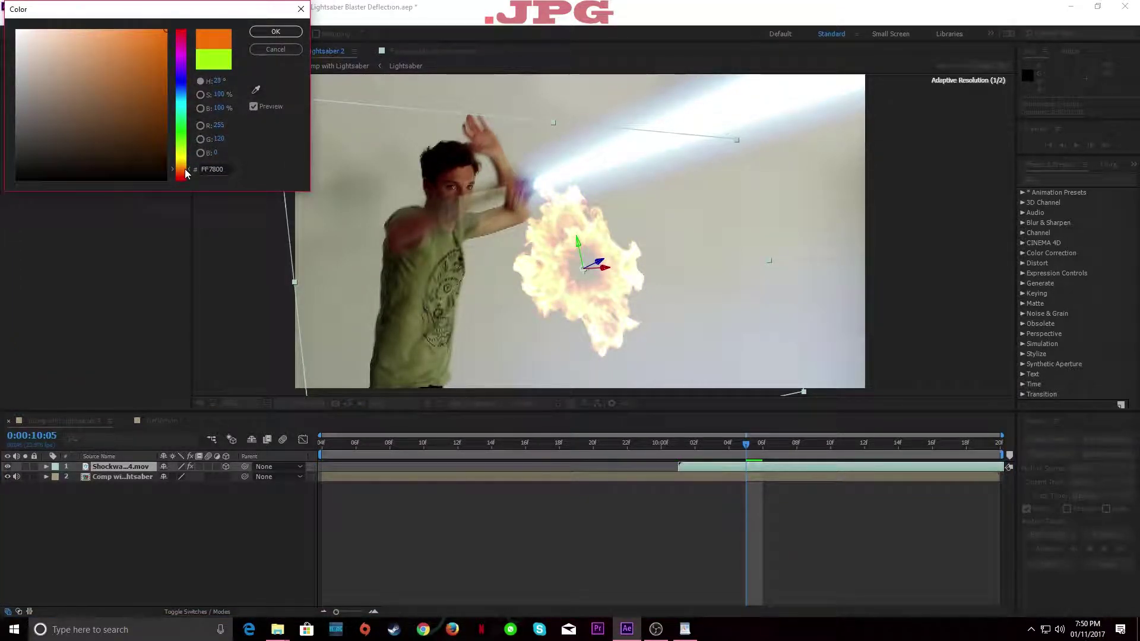
pyautogui.click(275, 32)
pyautogui.moveTo(747, 447); pyautogui.dragTo(836, 442)
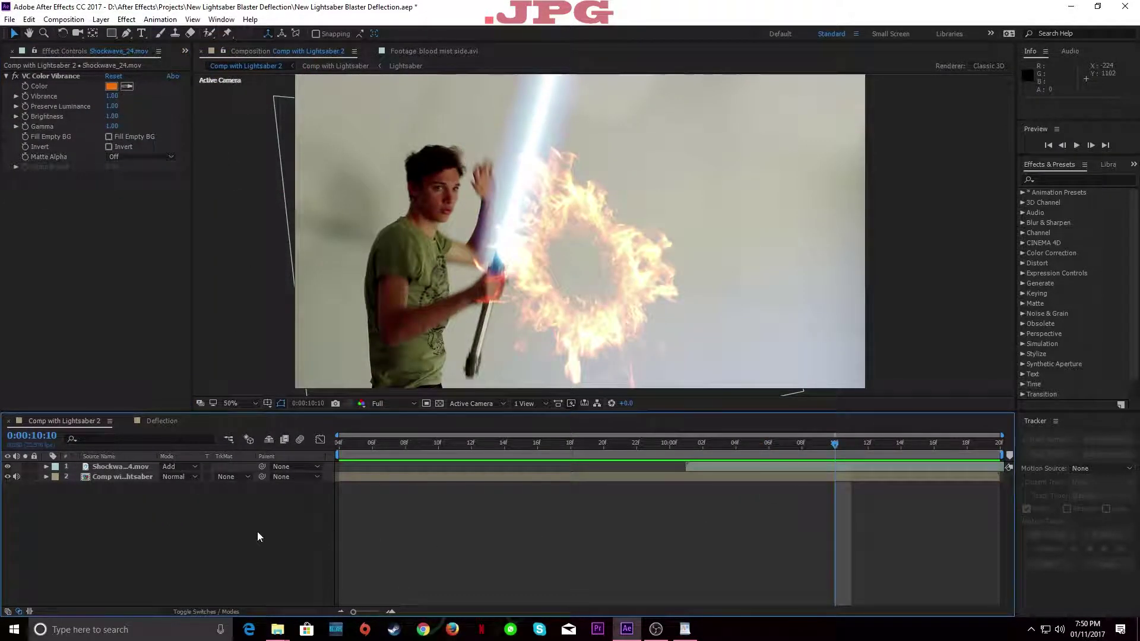
# Step: Duplicate the colored Shockwave_24.mov layer
pyautogui.click(130, 467)
pyautogui.click(128, 533)
pyautogui.click(134, 468)
pyautogui.hotkey('ctrl', 'd')
pyautogui.click(151, 509)
# Step: Apply the Glow effect to the upper copy of the shockwave layer
pyautogui.click(139, 467)
pyautogui.hotkey('ctrl', 'space')
pyautogui.write('glow')
pyautogui.press('Return')
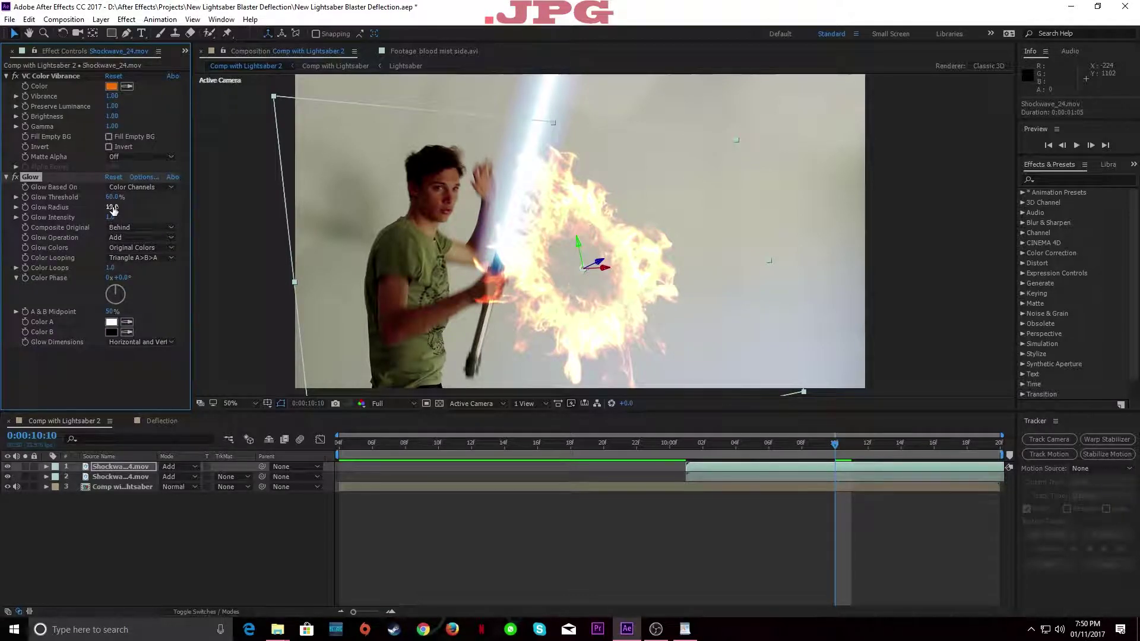
# Step: Set the shockwave's Glow Radius to about 152 and Glow Intensity to 0.6
pyautogui.moveTo(112, 207); pyautogui.dragTo(217, 226)
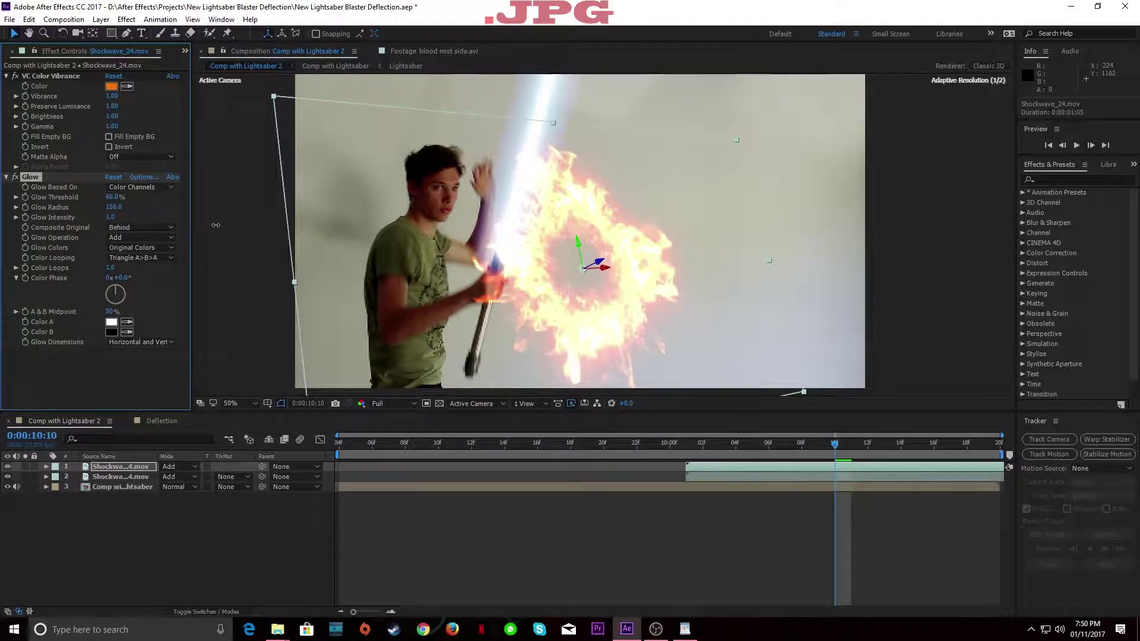
pyautogui.moveTo(111, 219); pyautogui.dragTo(104, 219)
pyautogui.click(110, 217)
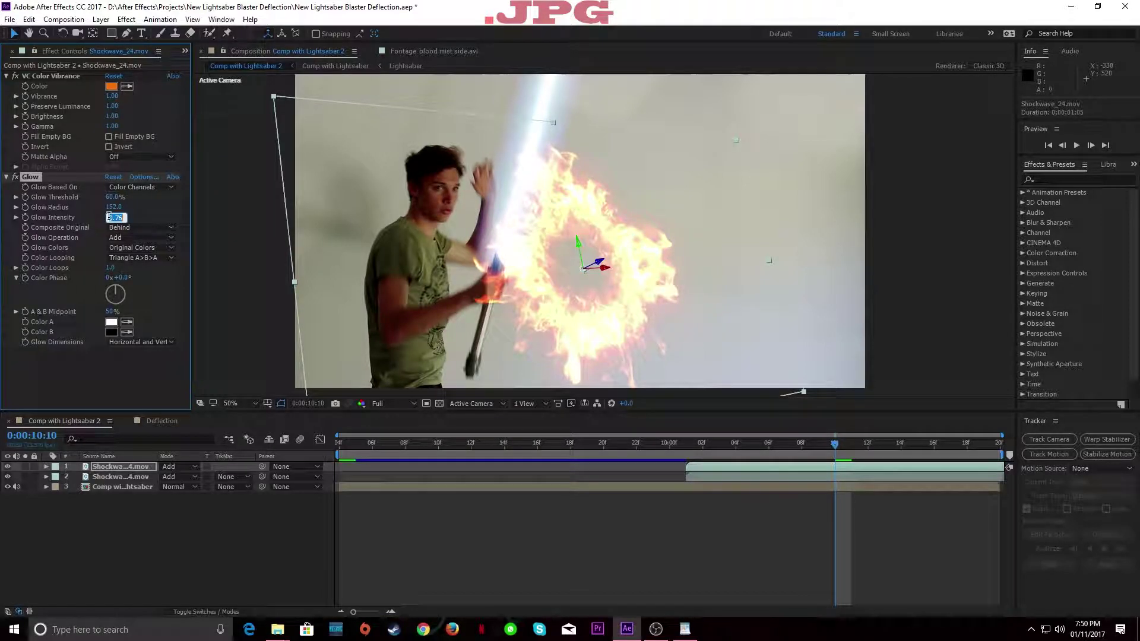
pyautogui.press('Return')
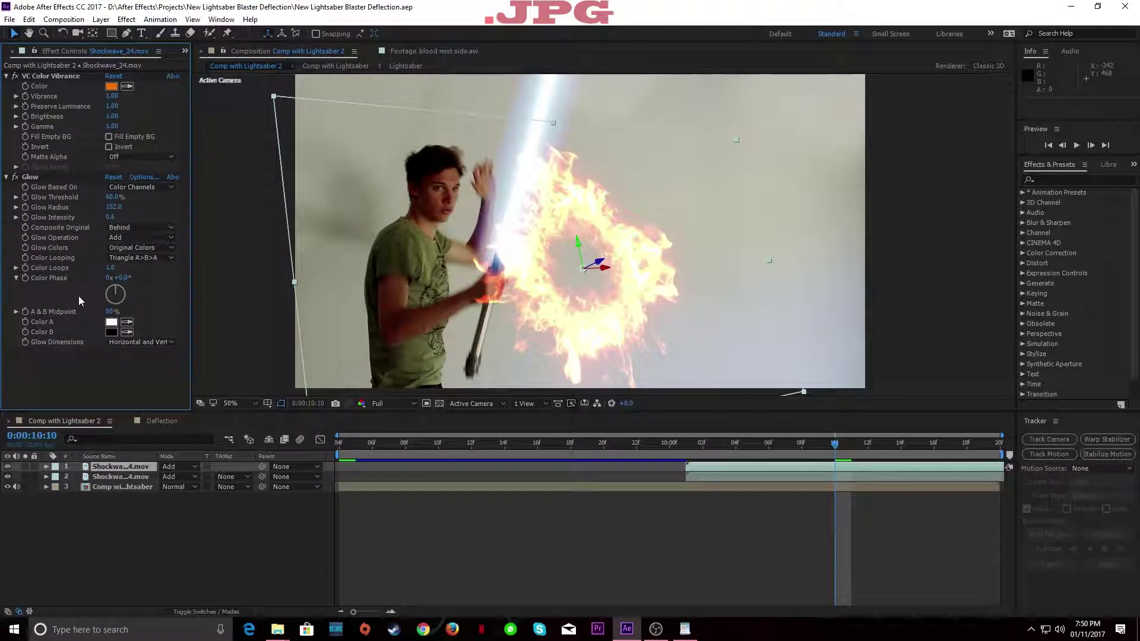
# Step: Duplicate the Glow effect and set the copy's Glow Intensity to 1 and Glow Radius to about 750
pyautogui.click(37, 180)
pyautogui.hotkey('ctrl', 'd')
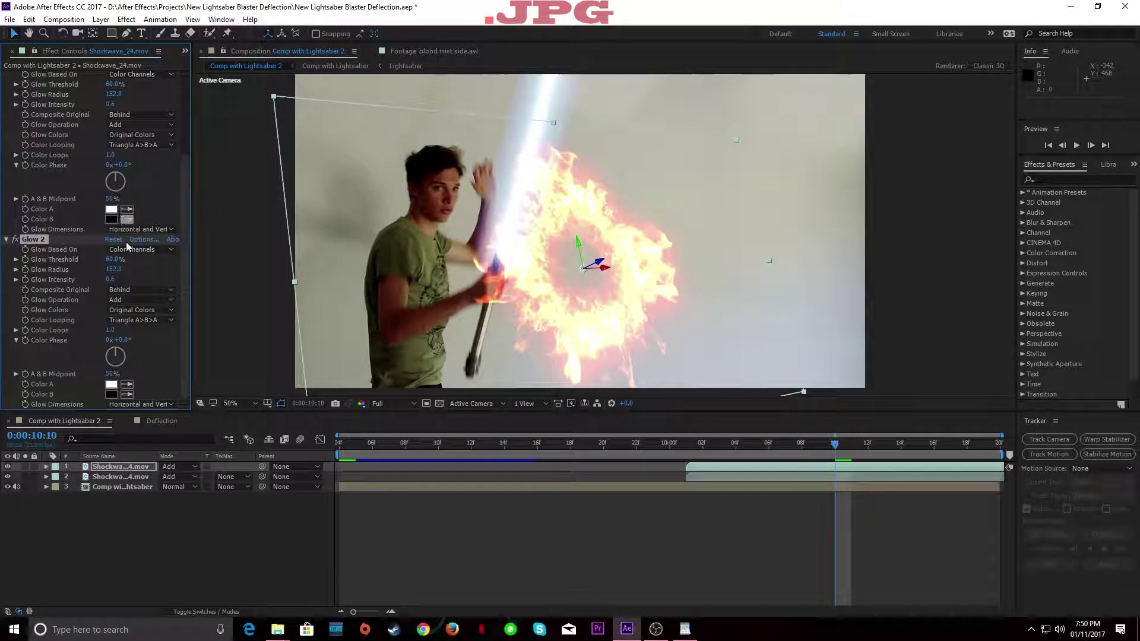
pyautogui.click(110, 280)
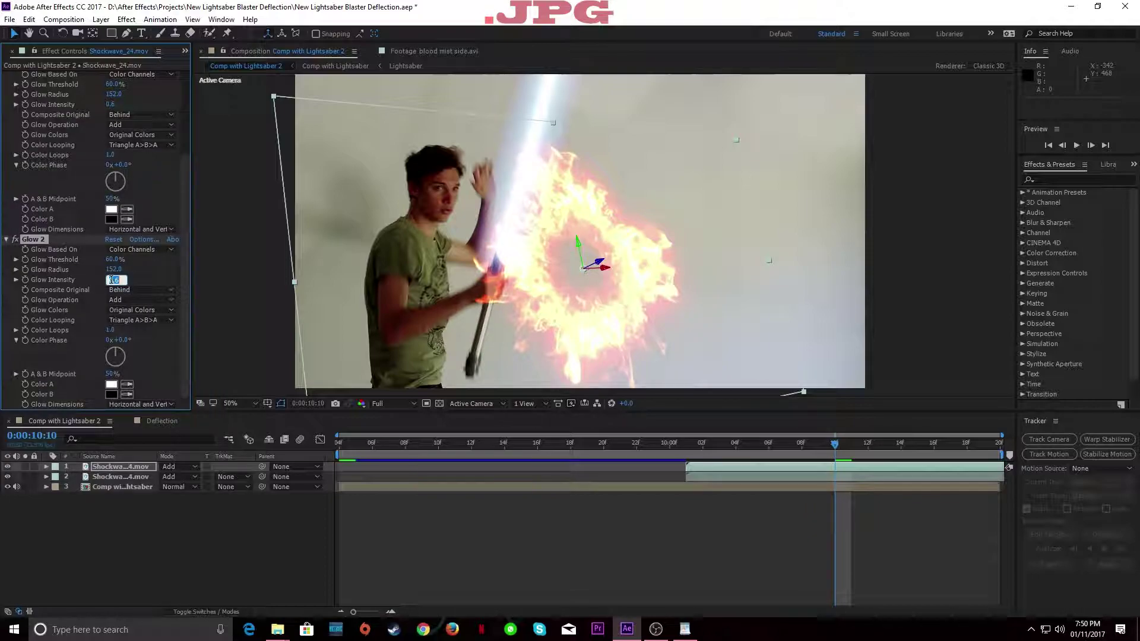
pyautogui.write('1')
pyautogui.press('Return')
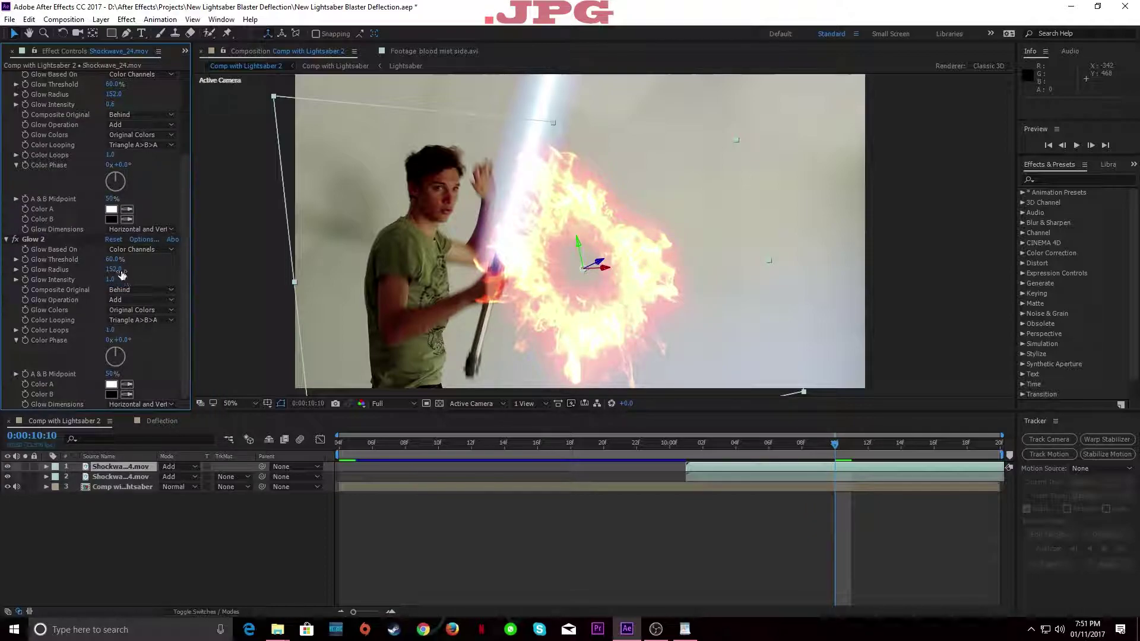
pyautogui.moveTo(114, 270); pyautogui.dragTo(223, 274)
pyautogui.moveTo(321, 271); pyautogui.dragTo(469, 270)
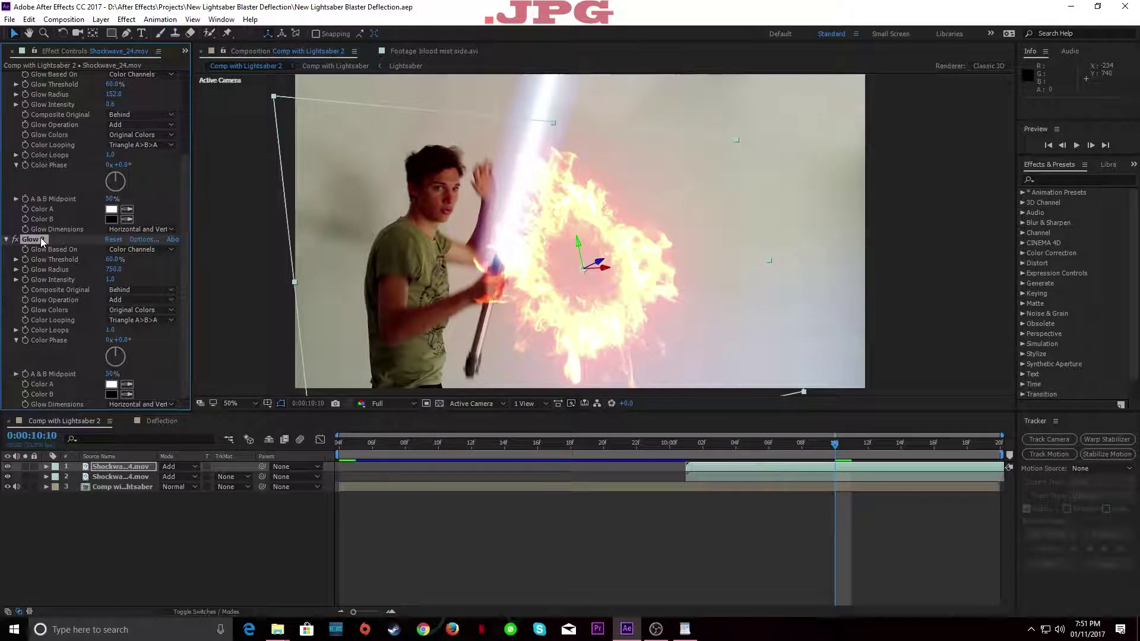
# Step: Duplicate the second Glow effect with Glow Intensity 0.5 and Glow Radius 1000 on the copy, and save the project
pyautogui.hotkey('ctrl', 'd')
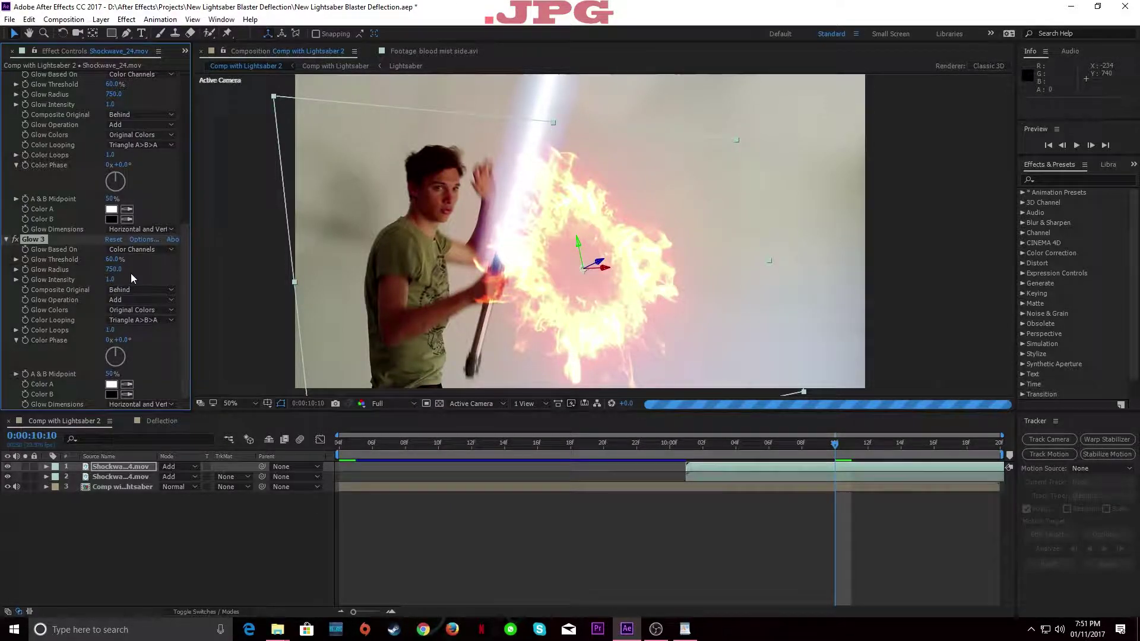
pyautogui.click(111, 279)
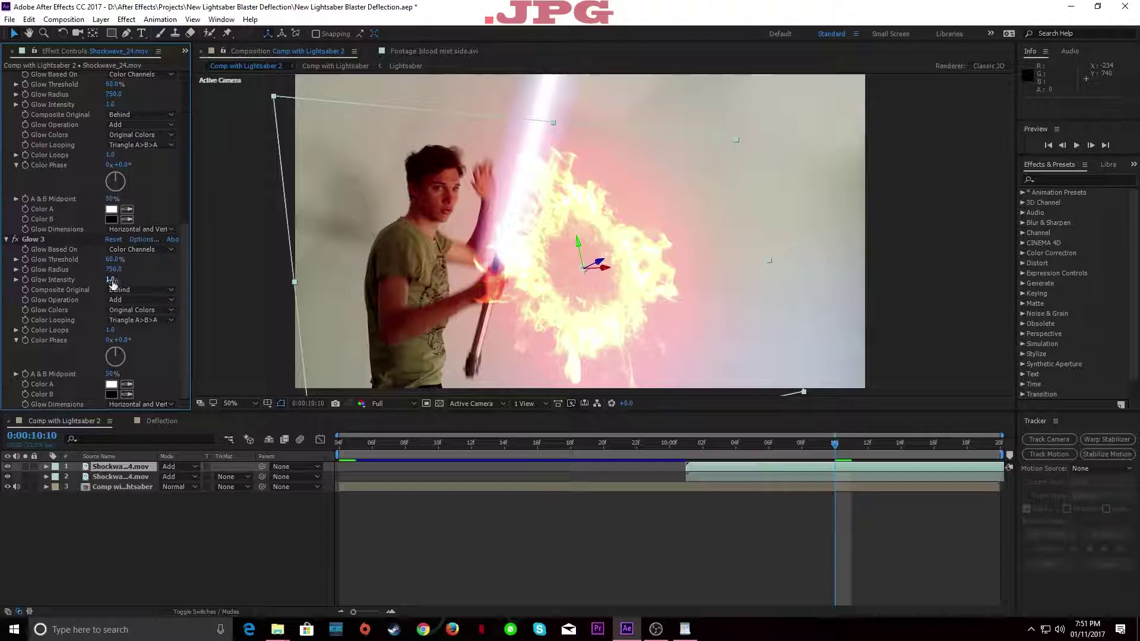
pyautogui.write('0.7')
pyautogui.press('Return')
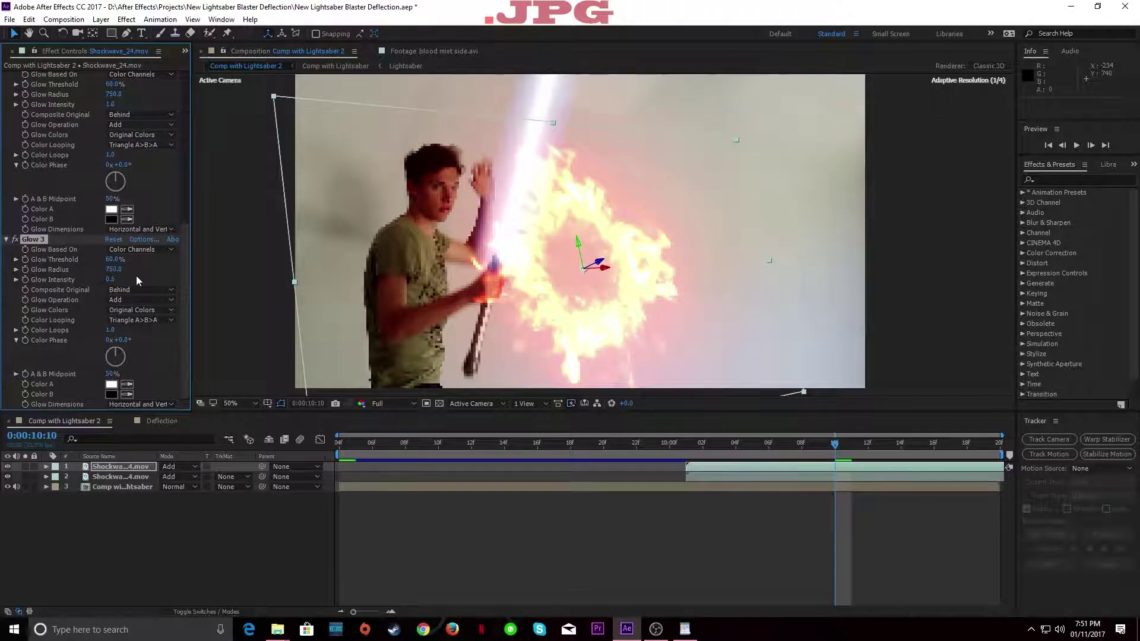
pyautogui.moveTo(114, 269); pyautogui.dragTo(568, 267)
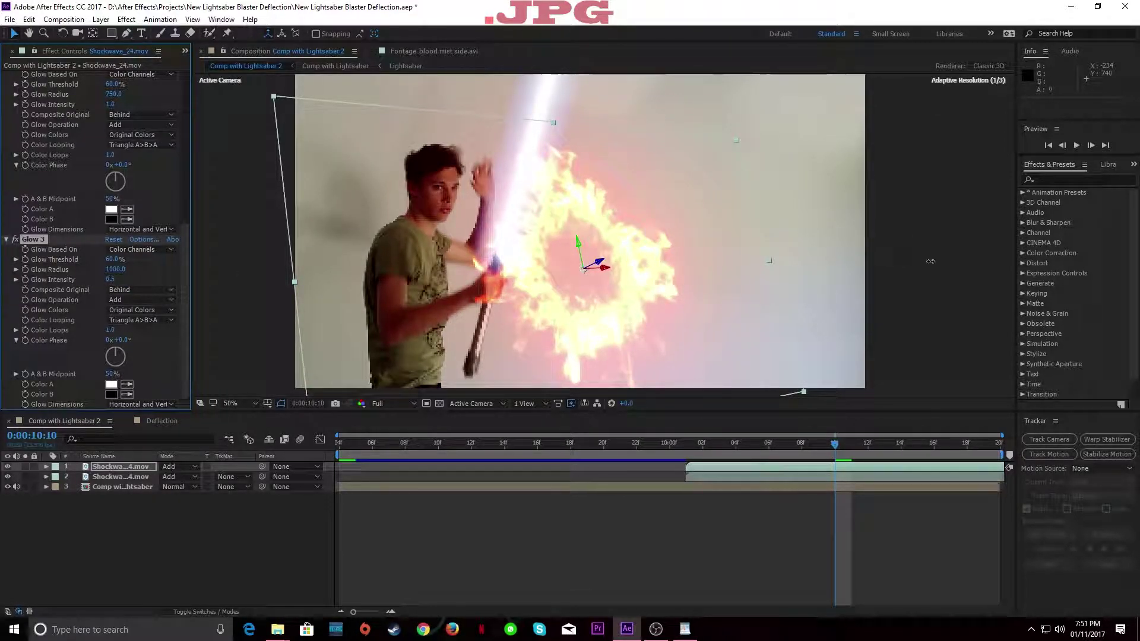
pyautogui.hotkey('ctrl', 's')
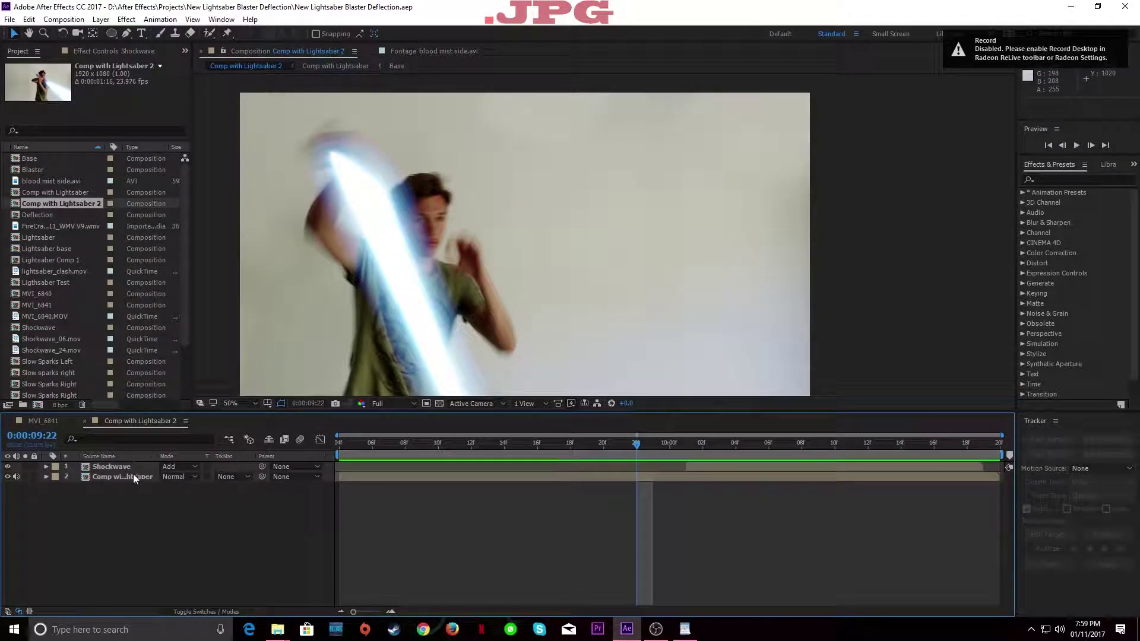
# Step: Inspect the layers inside the Shockwave composition and return to Comp with Lightsaber 2
pyautogui.doubleClick(127, 467)
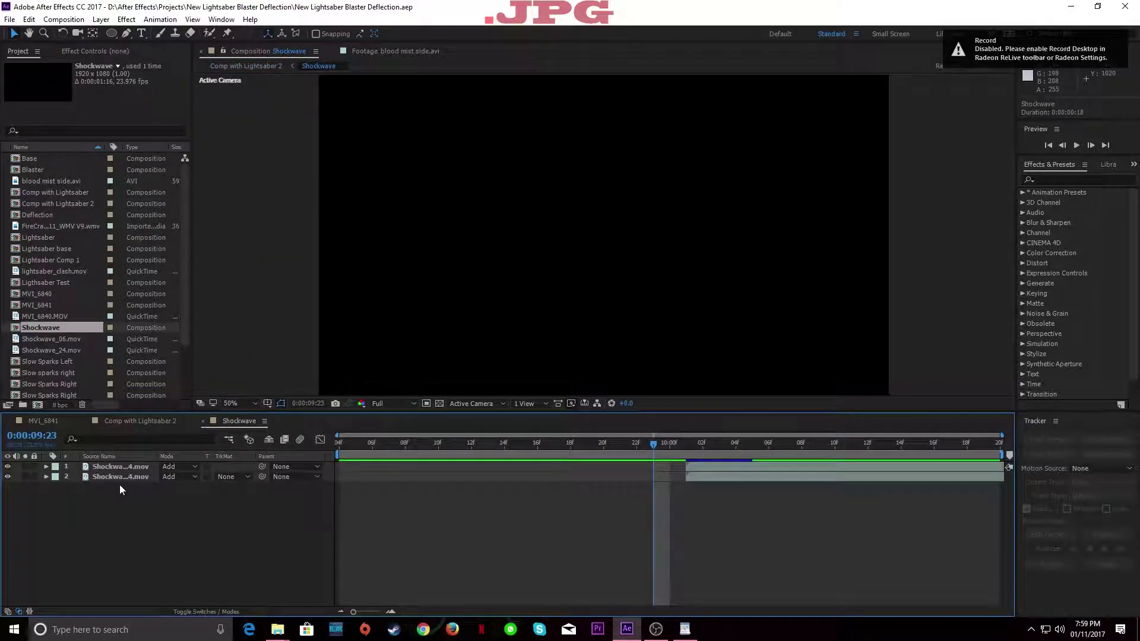
pyautogui.click(127, 420)
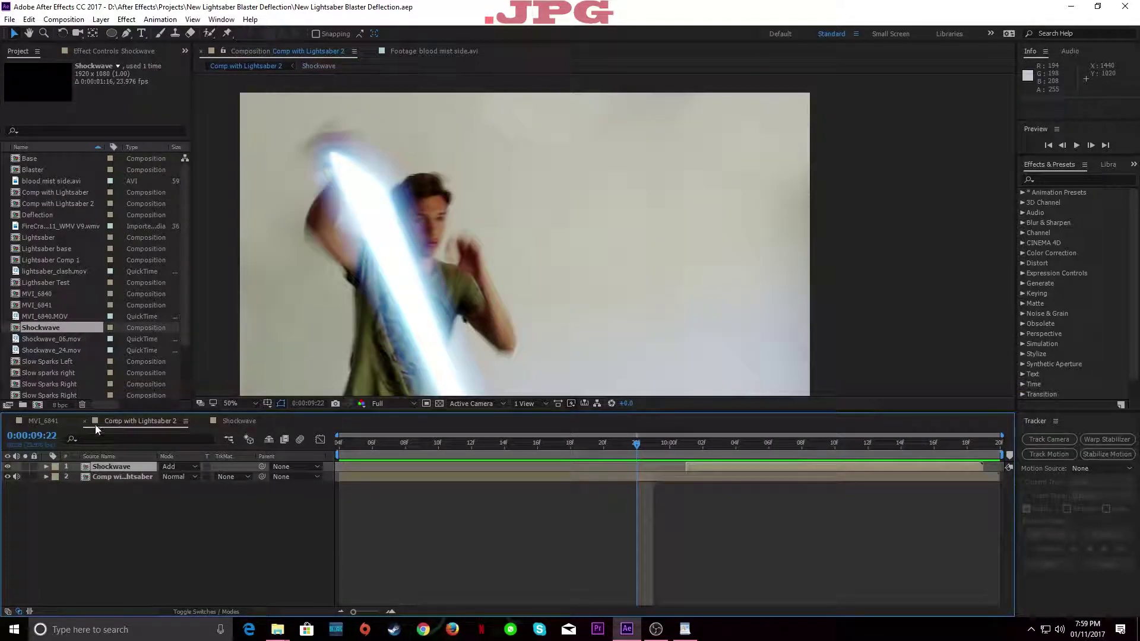
pyautogui.click(138, 496)
# Step: Create a white 1920 × 1080 px solid named Blaster in Comp with Lightsaber 2
pyautogui.click(100, 19)
pyautogui.moveTo(279, 45)
pyautogui.click(348, 45)
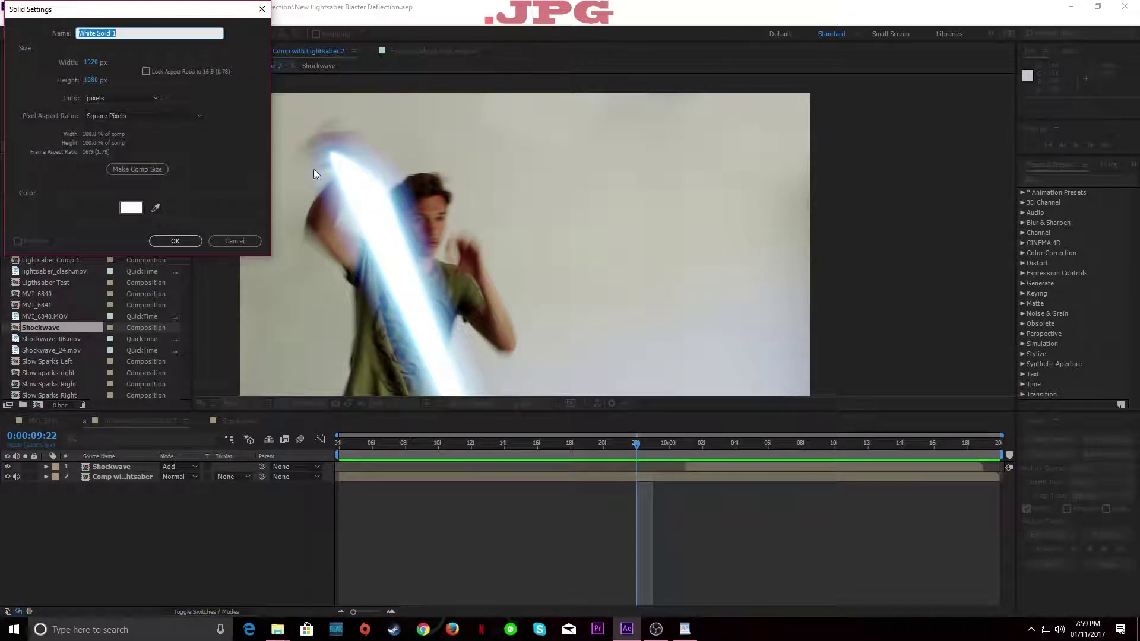
pyautogui.write('Blast')
pyautogui.click(131, 207)
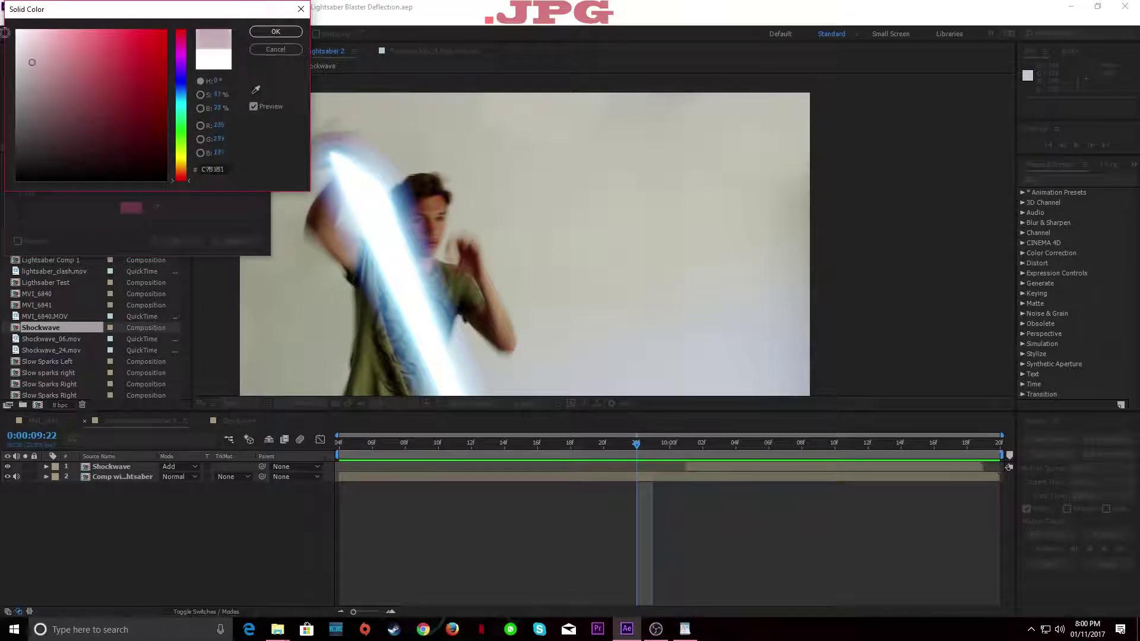
pyautogui.click(267, 33)
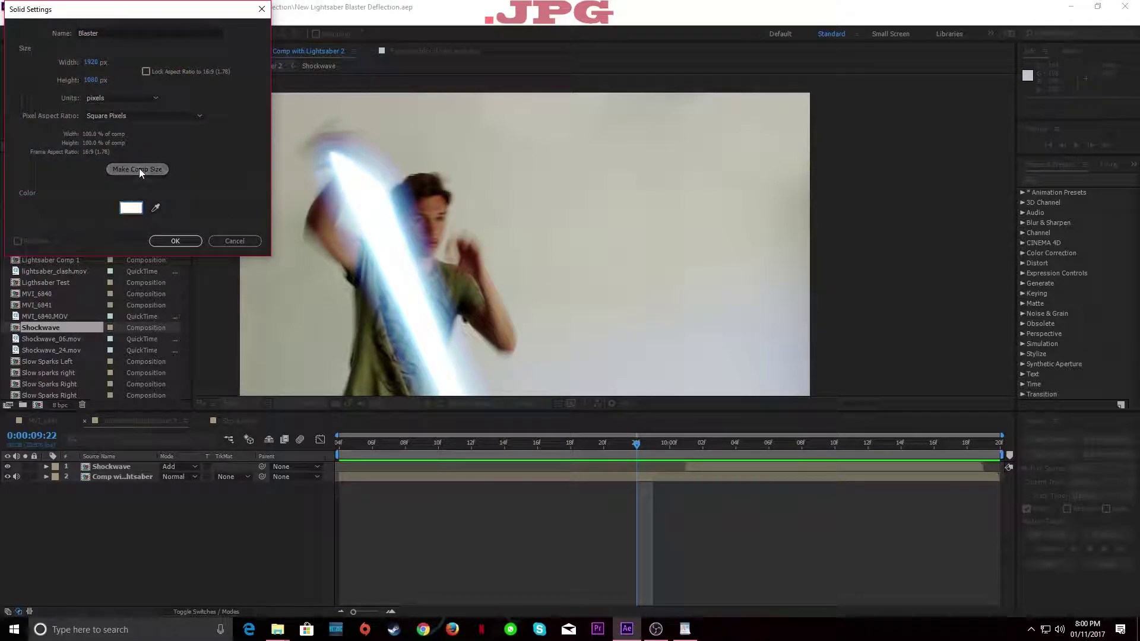
pyautogui.click(176, 241)
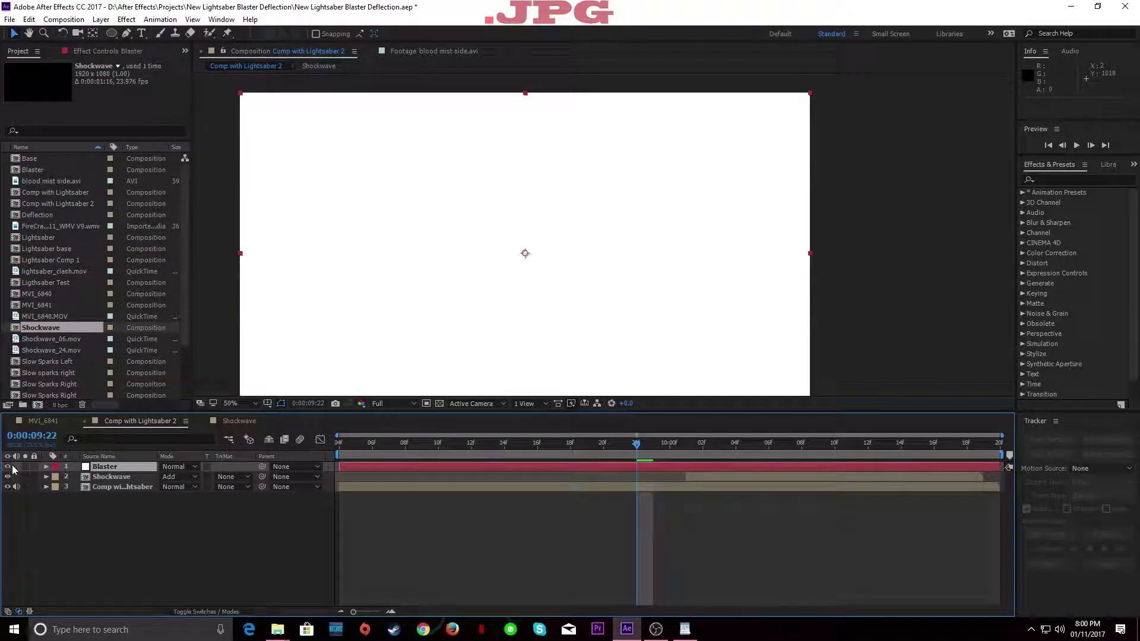
# Step: Hide the Blaster solid and draw a thin, horizontal closed mask on it with the Pen tool, over the wall beside the actor
pyautogui.click(8, 467)
pyautogui.moveTo(461, 279); pyautogui.dragTo(473, 263)
pyautogui.click(126, 33)
pyautogui.moveTo(458, 223); pyautogui.dragTo(400, 232)
pyautogui.moveTo(616, 223); pyautogui.dragTo(592, 245)
pyautogui.scroll(1, 732, 178)
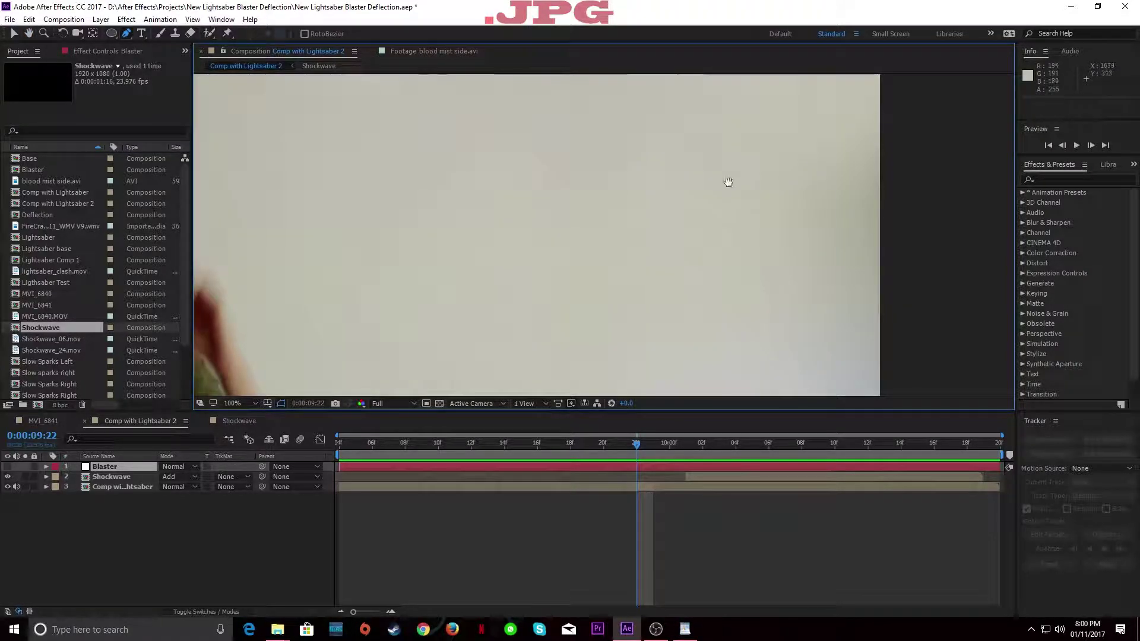
pyautogui.moveTo(731, 179); pyautogui.dragTo(644, 265)
pyautogui.scroll(-1, 643, 265)
pyautogui.scroll(1, 718, 230)
pyautogui.moveTo(683, 229); pyautogui.dragTo(659, 238)
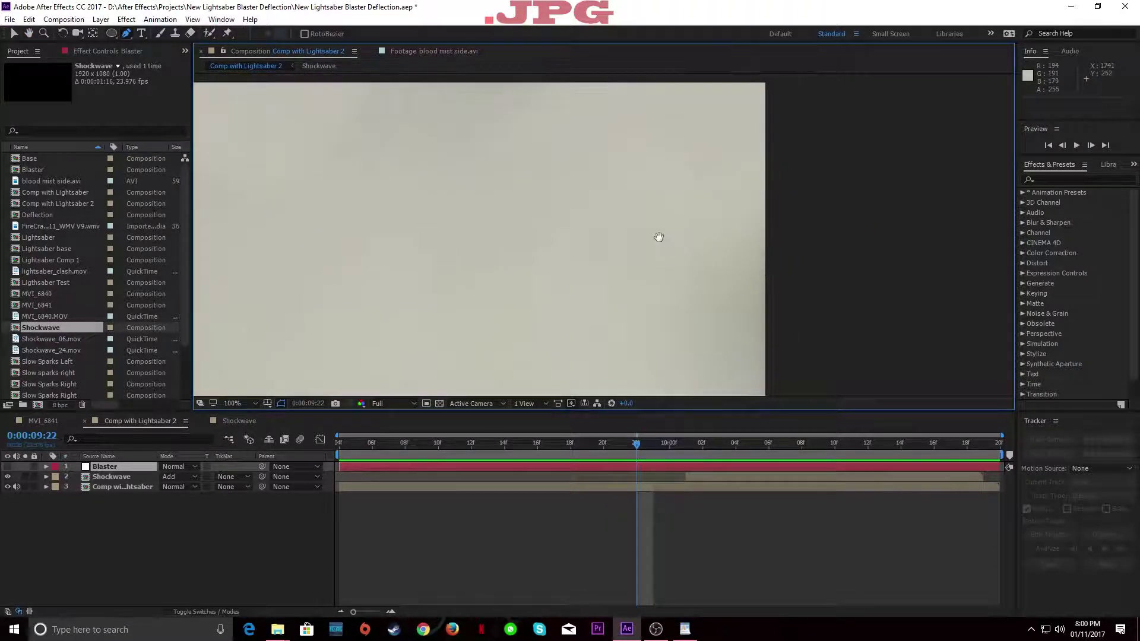
pyautogui.moveTo(573, 252); pyautogui.dragTo(672, 234)
pyautogui.click(681, 241)
pyautogui.moveTo(600, 237); pyautogui.dragTo(591, 237)
pyautogui.moveTo(575, 250); pyautogui.dragTo(575, 259)
pyautogui.click(681, 242)
# Step: Refine the mask's points and curves into a slim bolt with a rounded front and a tapered tail
pyautogui.moveTo(601, 259)
pyautogui.mouseDown()
pyautogui.moveTo(612, 259)
pyautogui.moveTo(600, 244)
pyautogui.mouseUp()
pyautogui.moveTo(600, 258); pyautogui.dragTo(600, 253)
pyautogui.moveTo(681, 242); pyautogui.dragTo(743, 244)
pyautogui.scroll(2, 570, 249)
pyautogui.moveTo(585, 284); pyautogui.dragTo(583, 272)
pyautogui.moveTo(582, 227); pyautogui.dragTo(582, 233)
pyautogui.scroll(-1, 604, 233)
pyautogui.moveTo(647, 249); pyautogui.dragTo(768, 247)
pyautogui.moveTo(647, 236); pyautogui.dragTo(769, 237)
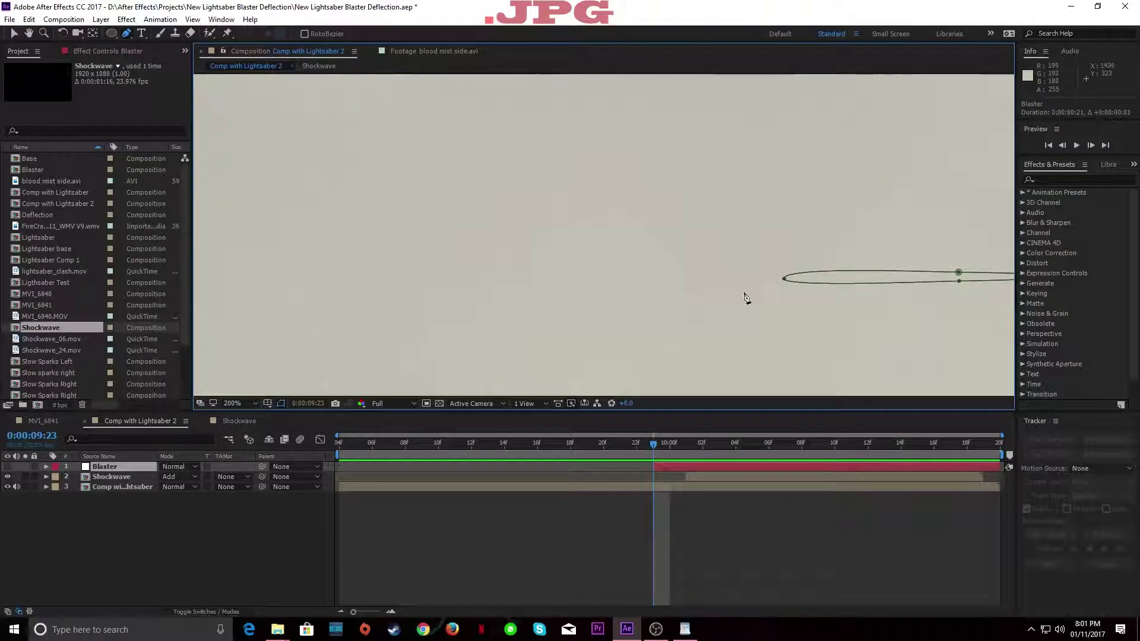
# Step: Move the whole bolt mask just beyond the frame's right edge at 0:00:09:23 and rotate it about -11.4°
pyautogui.scroll(-1, 760, 299)
pyautogui.moveTo(739, 298); pyautogui.dragTo(661, 303)
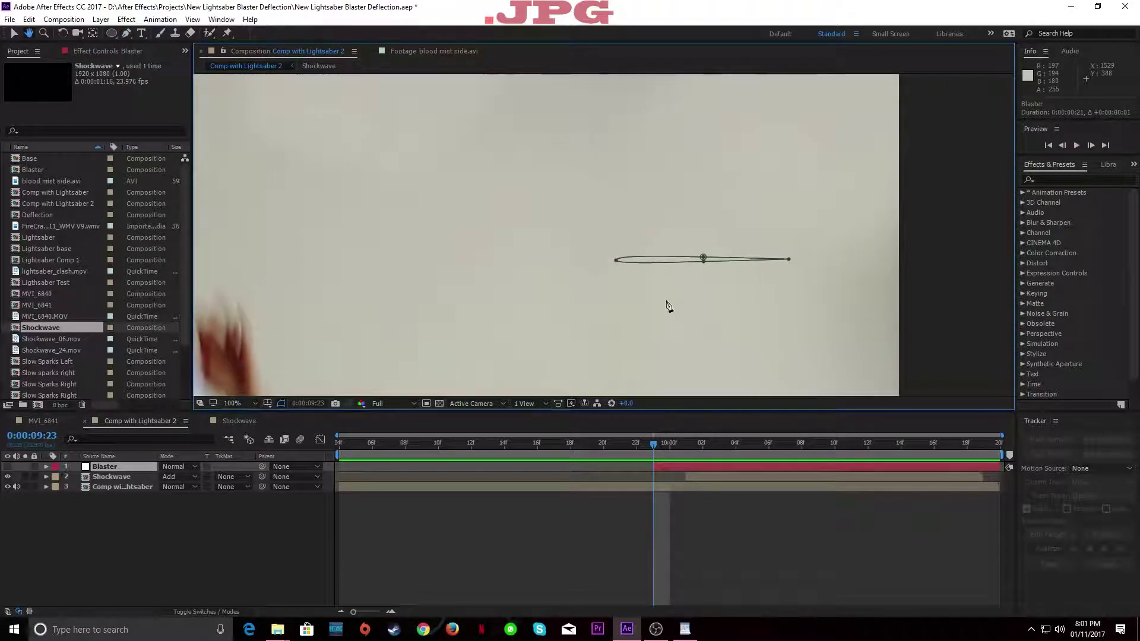
pyautogui.click(616, 261)
pyautogui.press('v')
pyautogui.press(',')
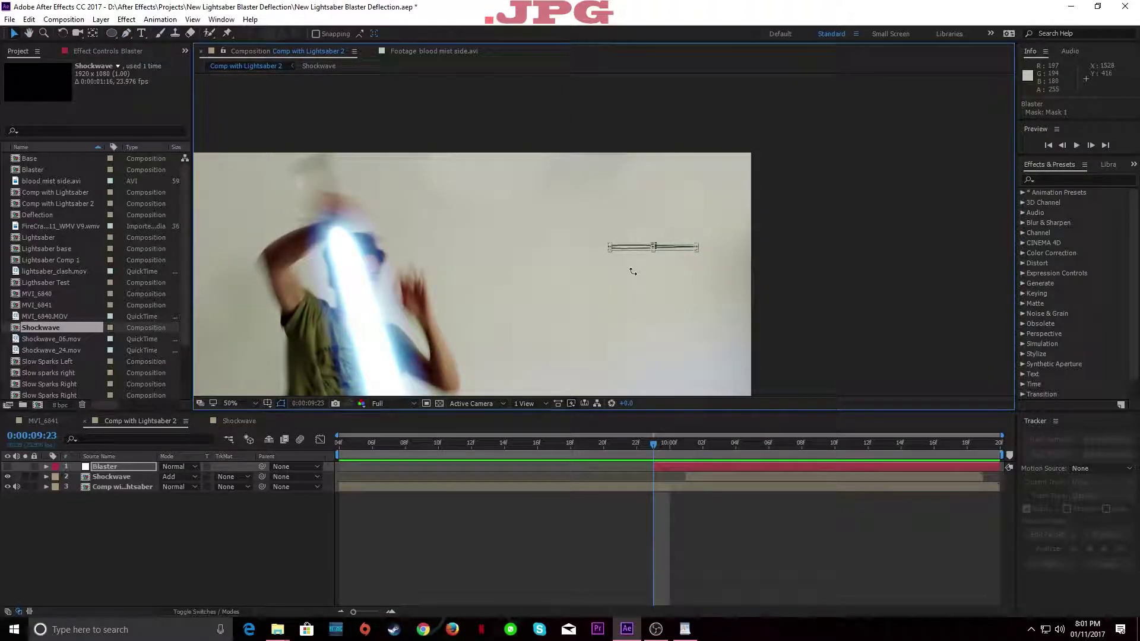
pyautogui.moveTo(635, 252); pyautogui.dragTo(763, 244)
pyautogui.press('w')
pyautogui.press('v')
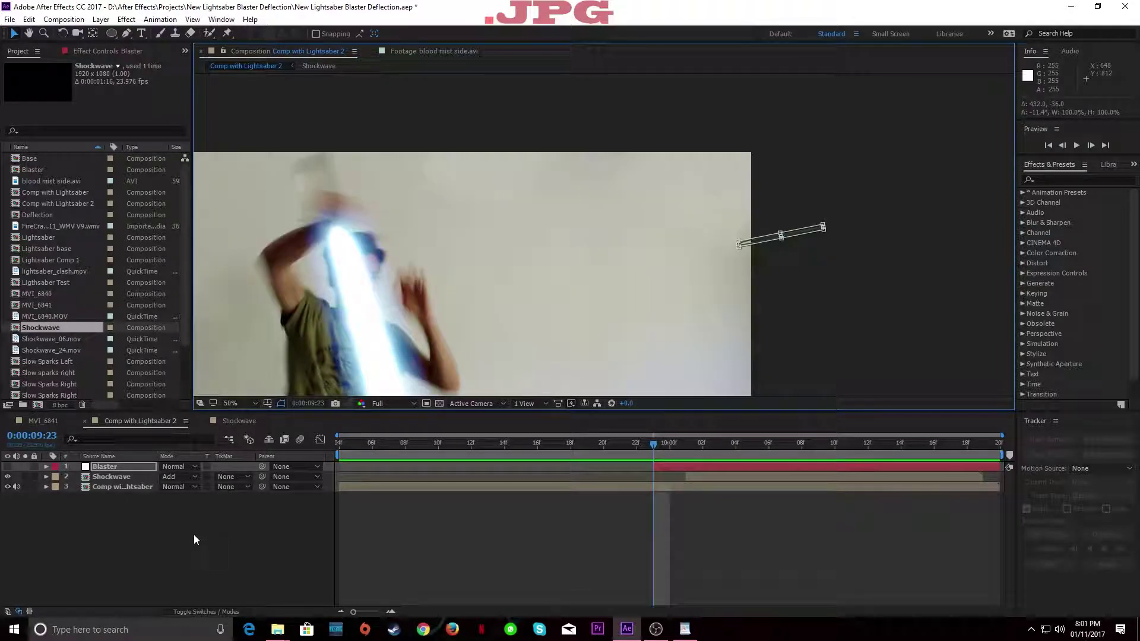
# Step: Reveal the Blaster layer's Mask Path and set its first keyframe at 0:00:09:23
pyautogui.press('m')
pyautogui.click(100, 514)
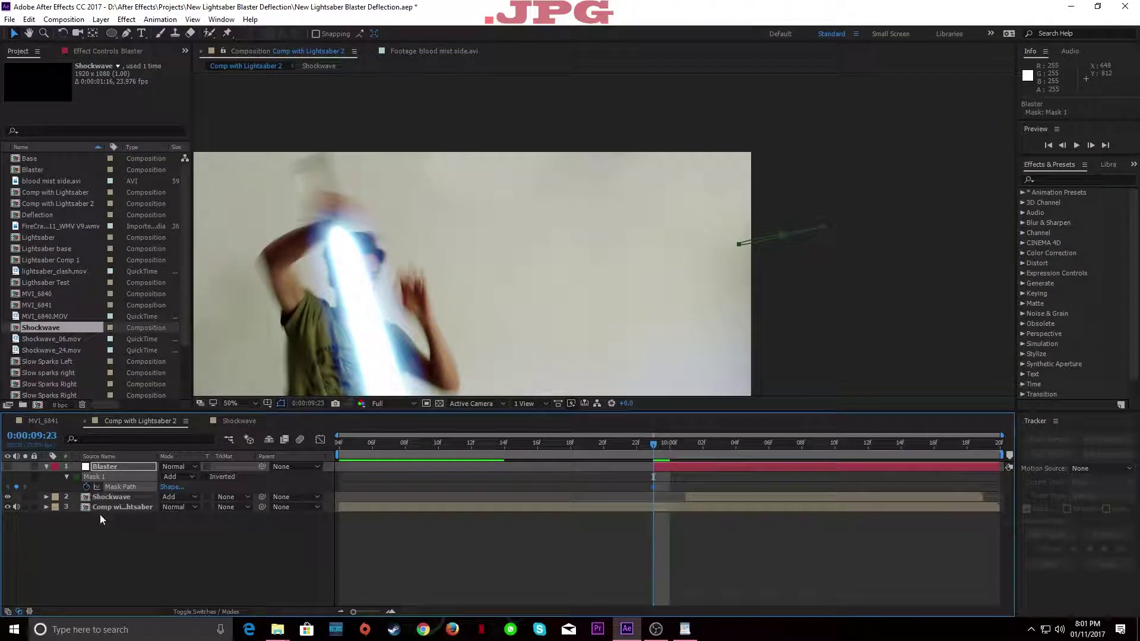
pyautogui.moveTo(562, 322); pyautogui.dragTo(652, 310)
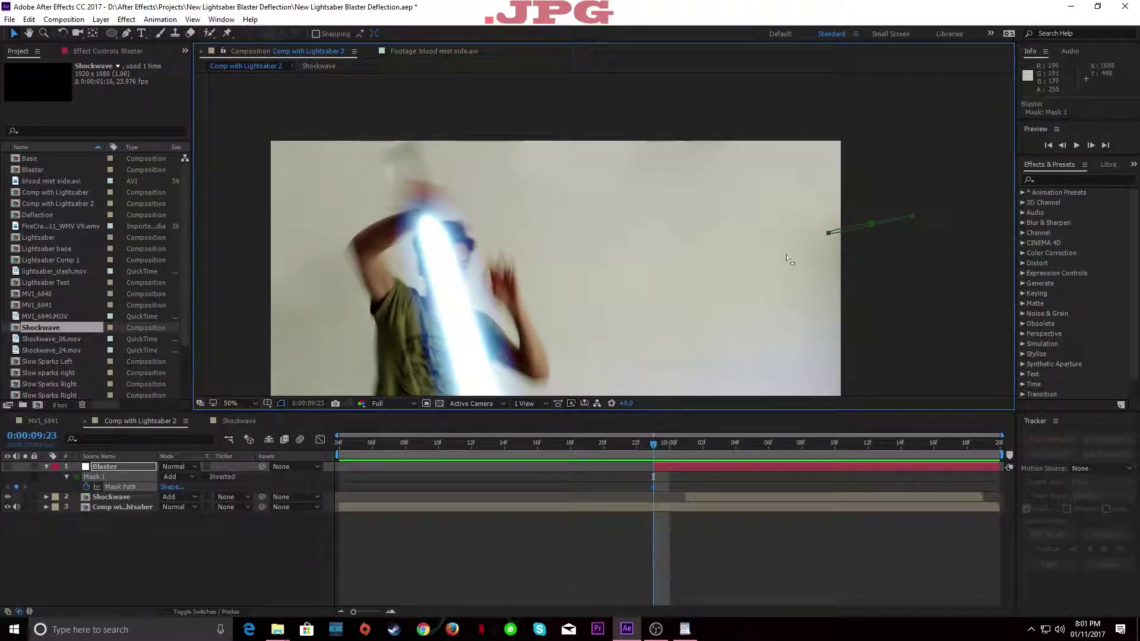
# Step: Keyframe the bolt mask onto the lightsaber blade at 0:00:10:01 and midway along its path at 0:00:10:00
pyautogui.press('pageup')
pyautogui.press('pagedown')
pyautogui.press('pagedown')
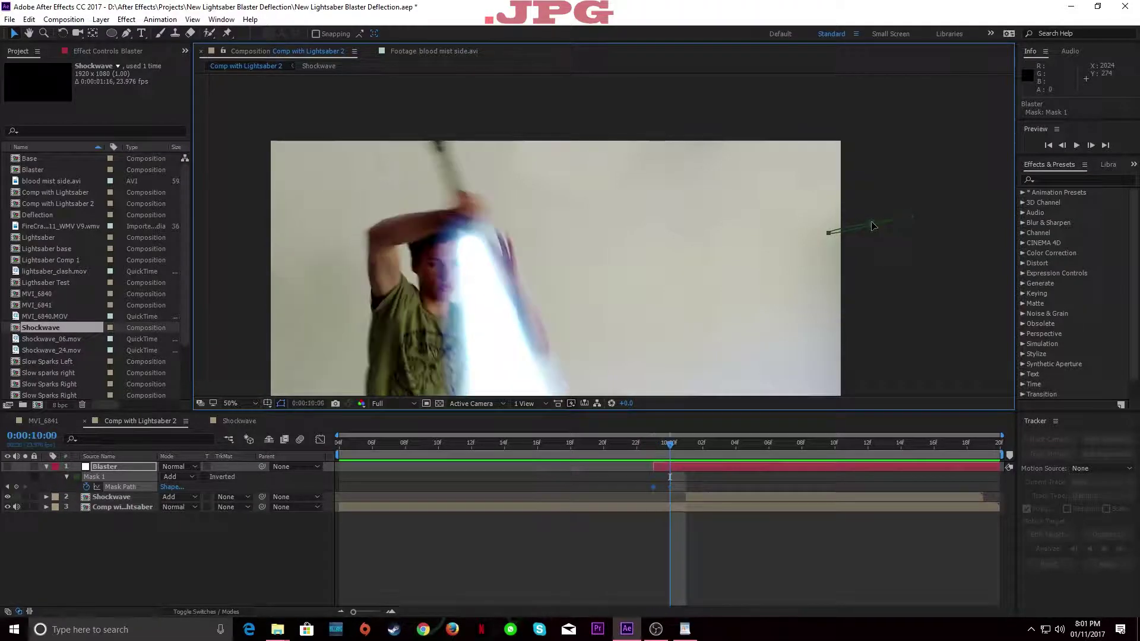
pyautogui.moveTo(667, 277); pyautogui.dragTo(621, 297)
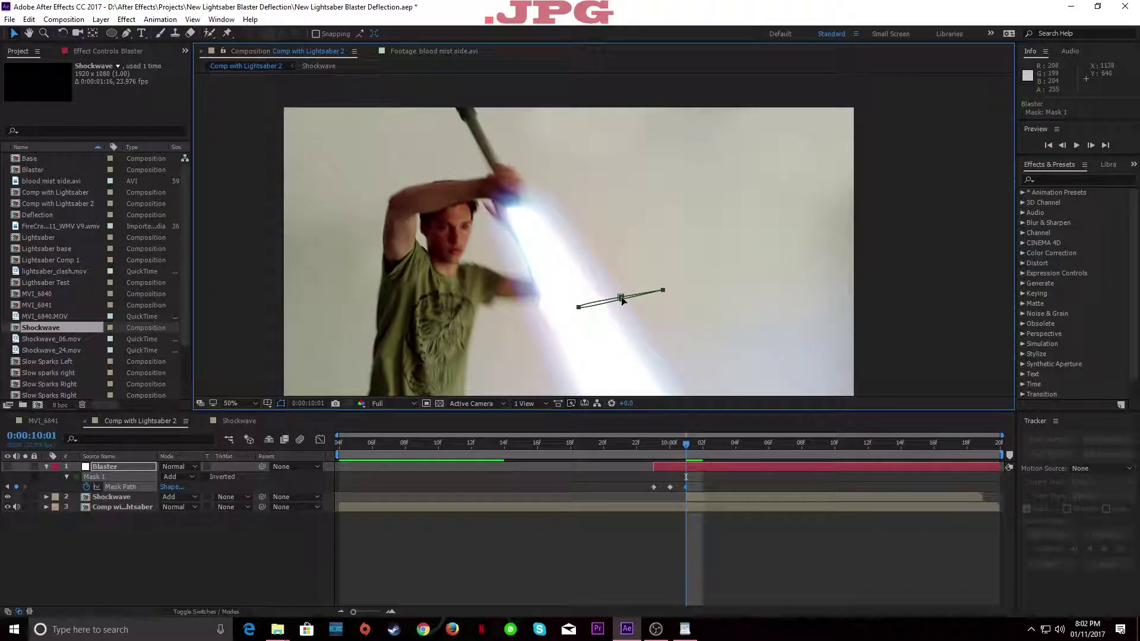
pyautogui.press('pageup')
pyautogui.moveTo(694, 254); pyautogui.dragTo(715, 272)
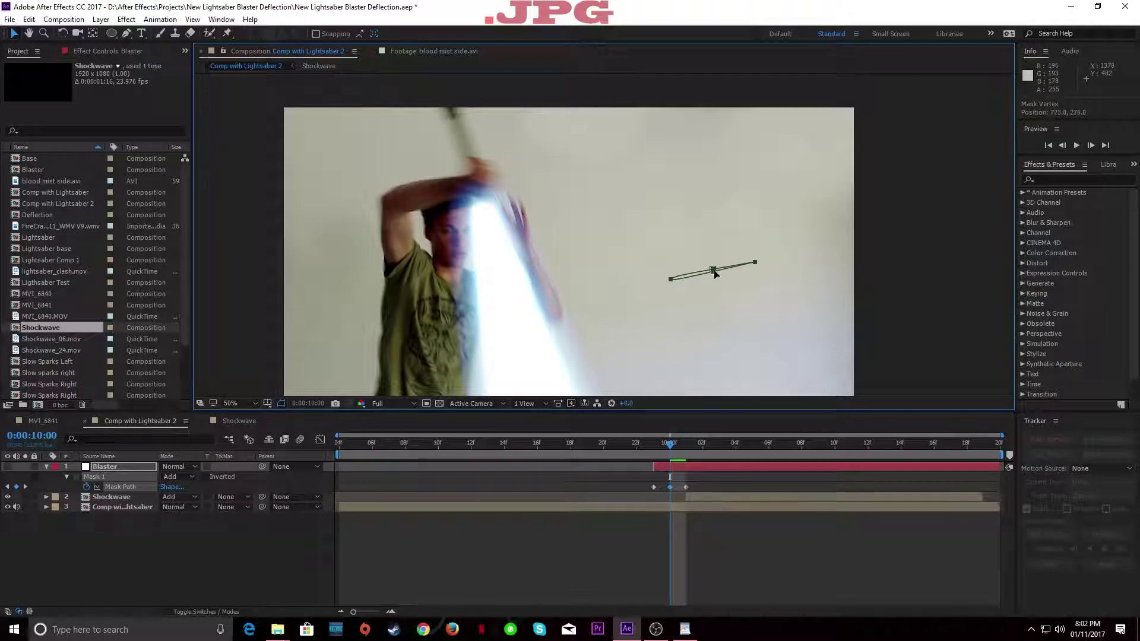
# Step: Step back and forth between 0:00:09:22 and 0:00:10:01 to check the bolt mask's motion toward the lightsaber
pyautogui.press('pageup')
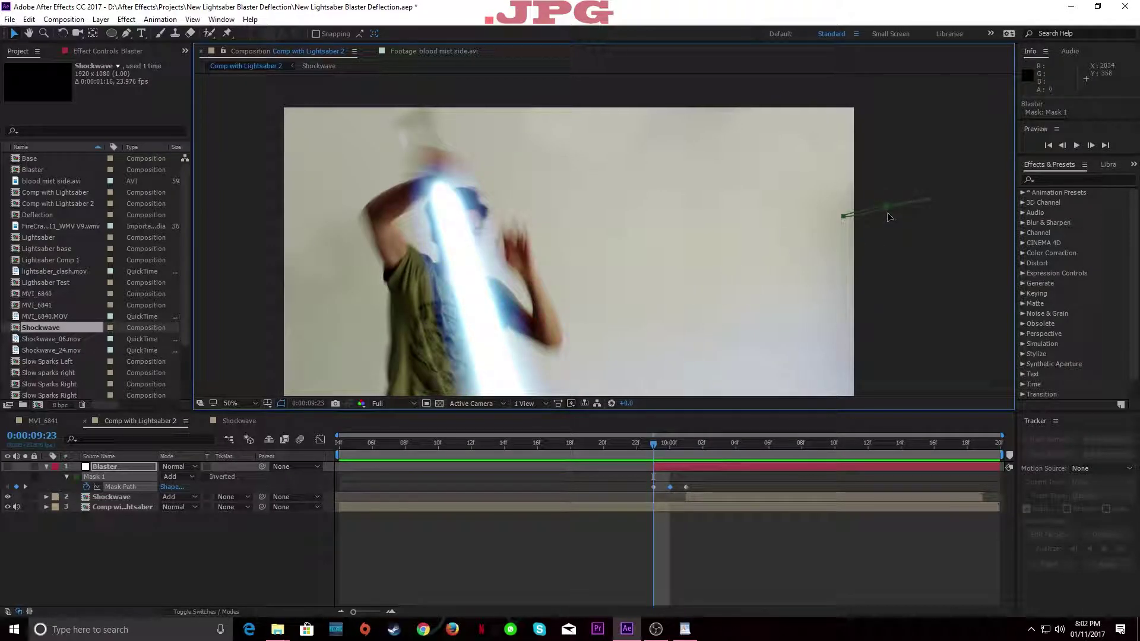
pyautogui.press('pagedown')
pyautogui.press('pagedown')
pyautogui.press('pageup')
pyautogui.press('pageup')
pyautogui.press('pagedown')
pyautogui.press('pagedown')
pyautogui.press('pageup')
pyautogui.press('pageup')
pyautogui.press('pagedown')
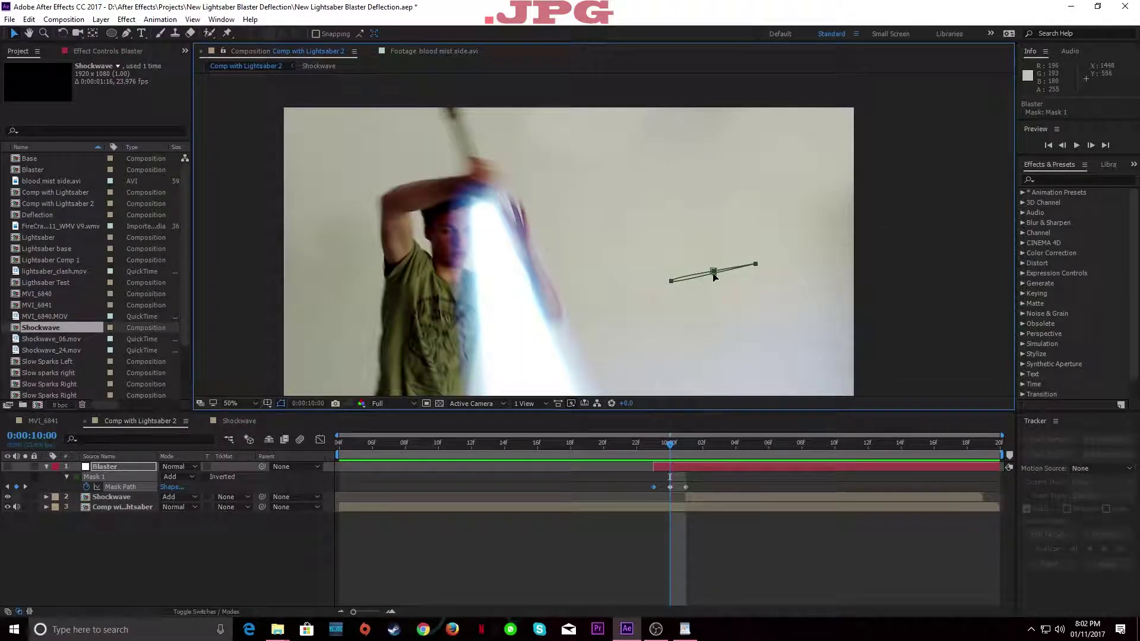
pyautogui.press('pageup')
pyautogui.press('pageup')
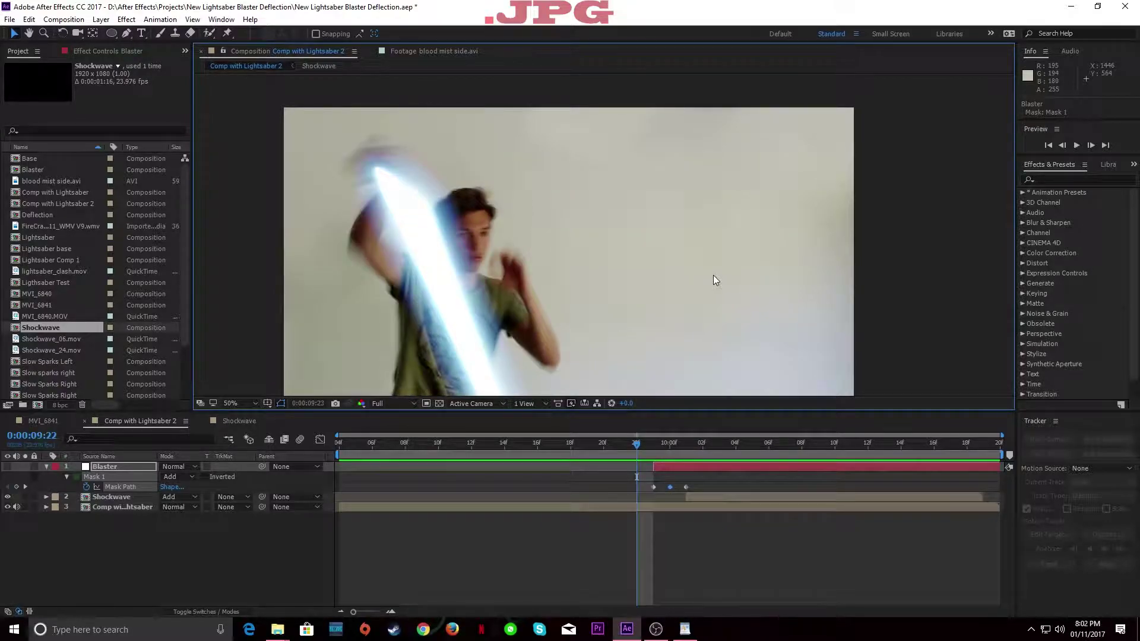
pyautogui.press('pagedown')
pyautogui.press('pagedown')
pyautogui.press('pagedown')
pyautogui.press('pageup')
pyautogui.press('pageup')
# Step: Make the Blaster layer visible, collapse its properties, and review the white bolt's flight through the keyframed frames
pyautogui.click(7, 467)
pyautogui.click(136, 568)
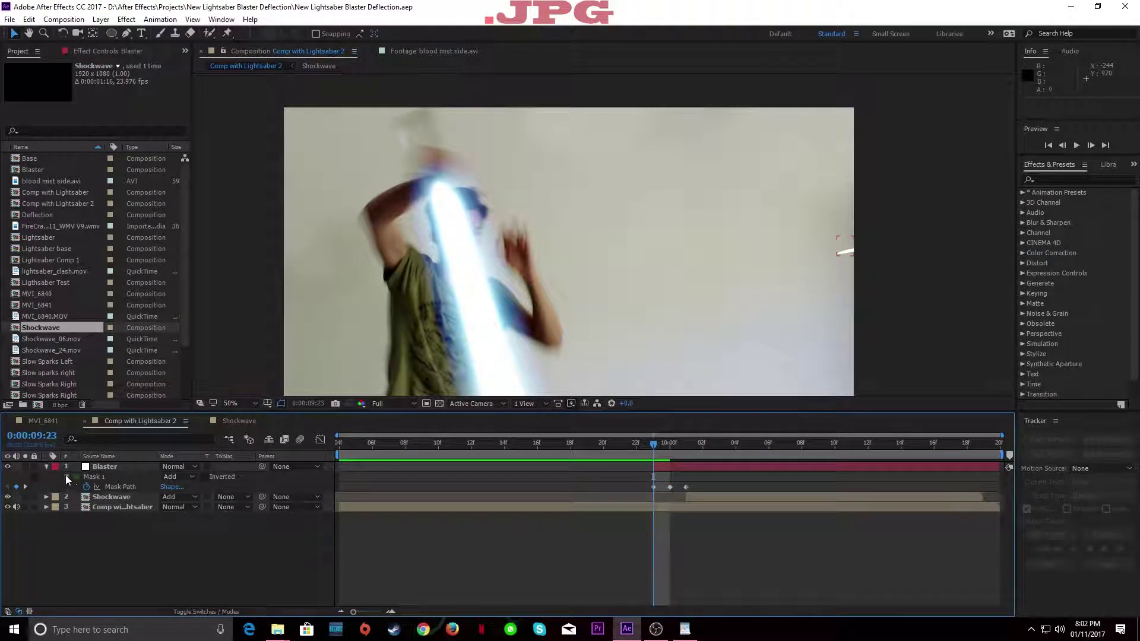
pyautogui.click(47, 466)
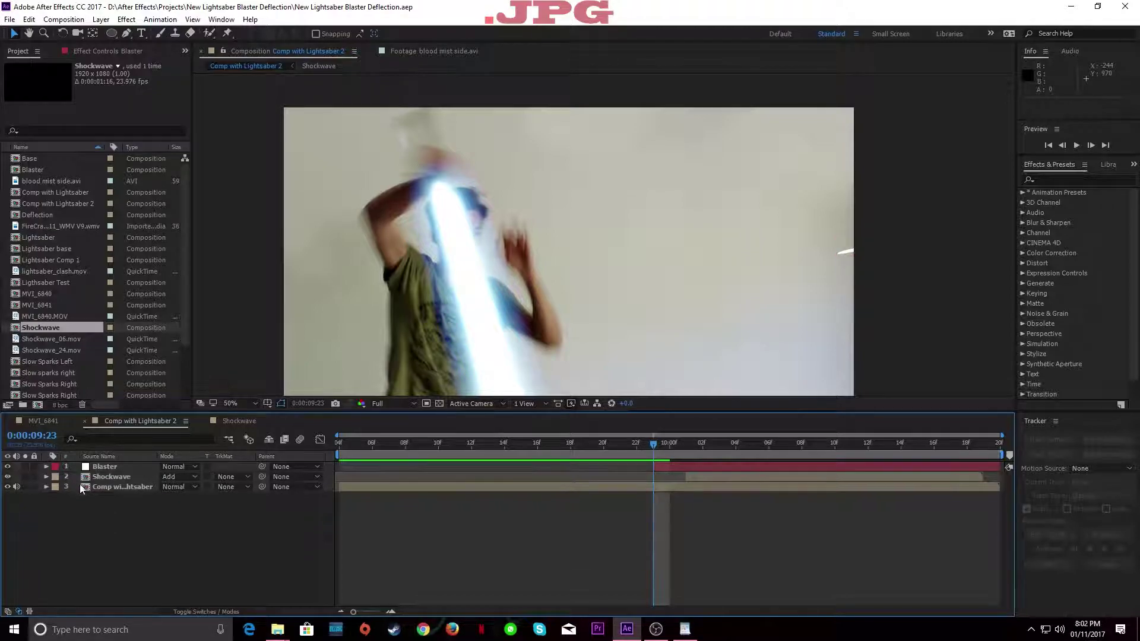
pyautogui.click(667, 443)
pyautogui.moveTo(668, 443); pyautogui.dragTo(707, 451)
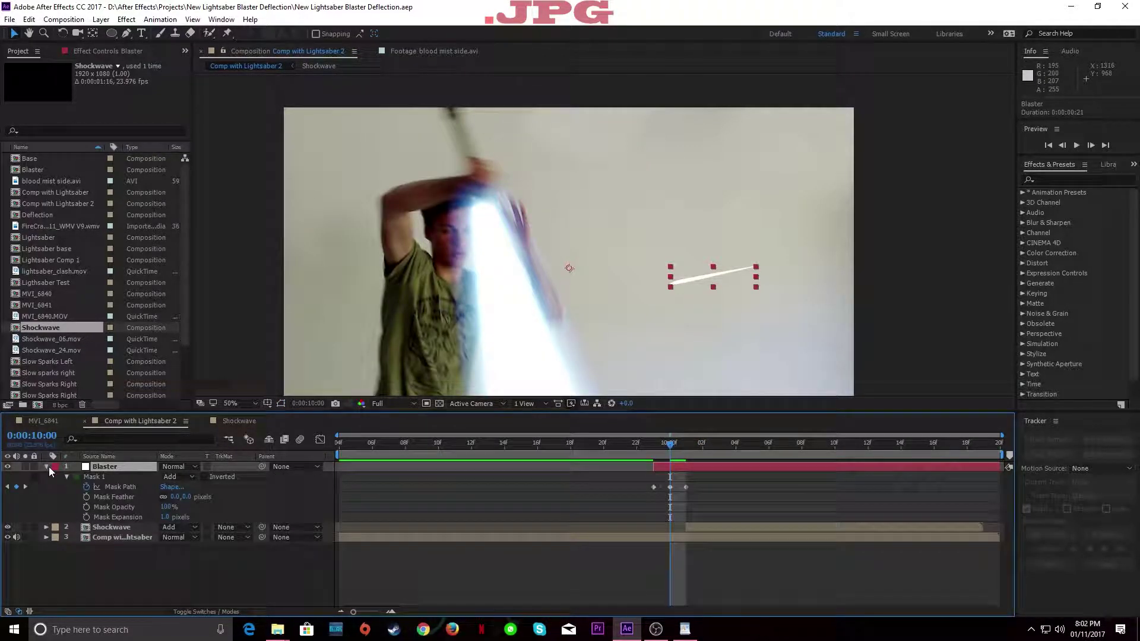
# Step: Collapse the Blaster layer's mask properties and duplicate the layer four times
pyautogui.click(47, 466)
pyautogui.click(87, 510)
pyautogui.click(120, 469)
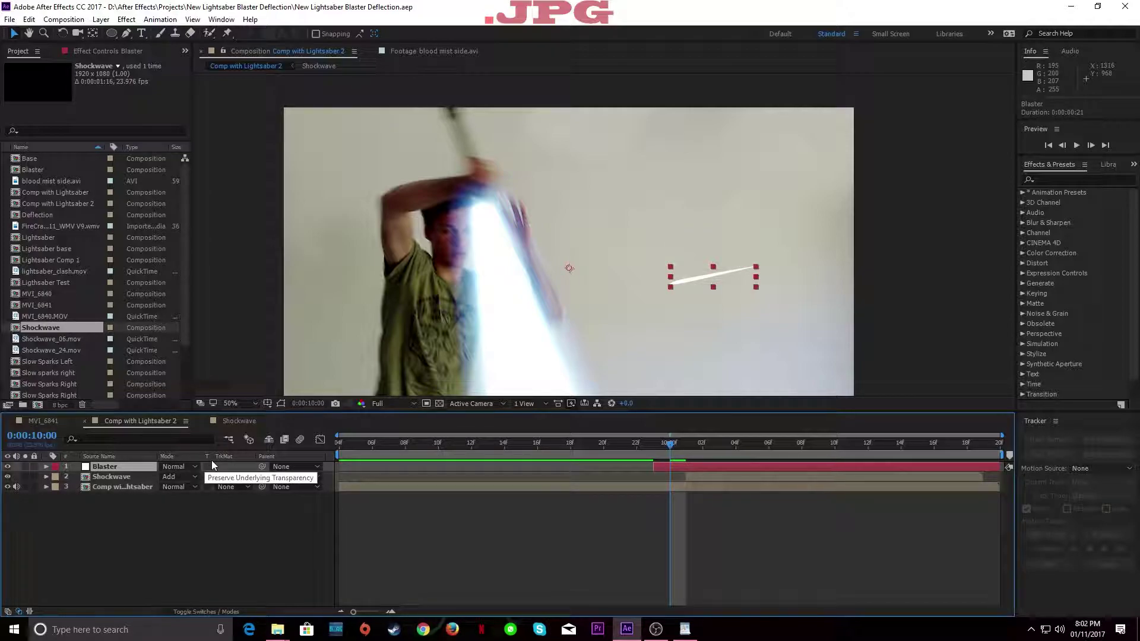
pyautogui.hotkey('ctrl', 'd')
pyautogui.hotkey('ctrl', 'd')
pyautogui.hotkey('ctrl', 'd')
pyautogui.hotkey('ctrl', 'd')
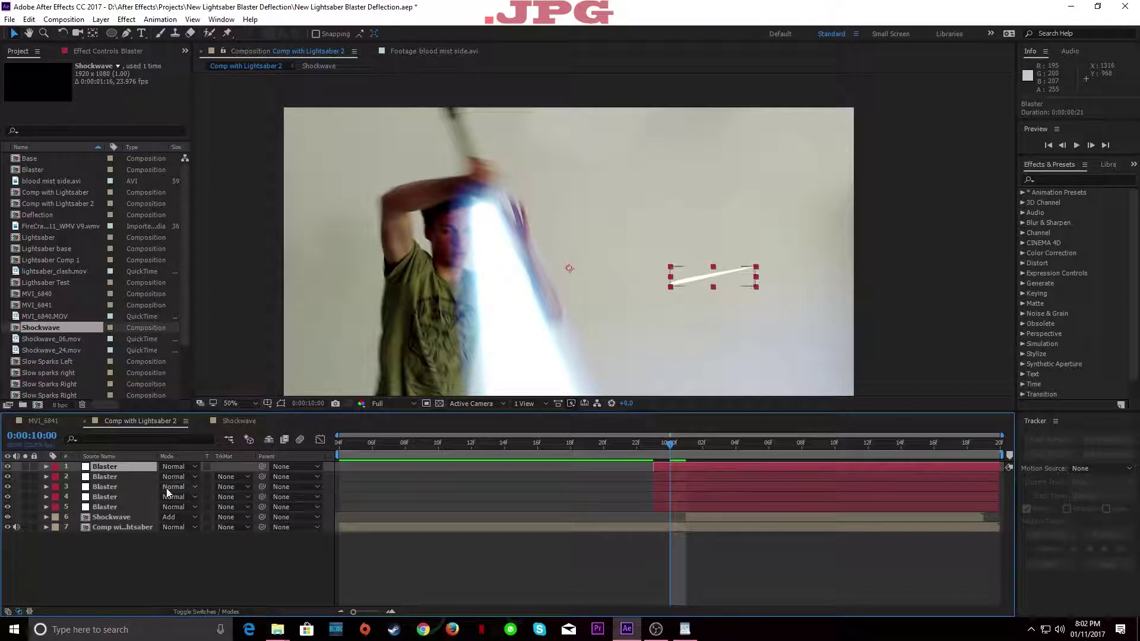
# Step: Set the Mask Feather of the five Blaster layers to 1, 10, 30, 60 and 120 pixels, from the uppermost layer down
pyautogui.click(119, 476)
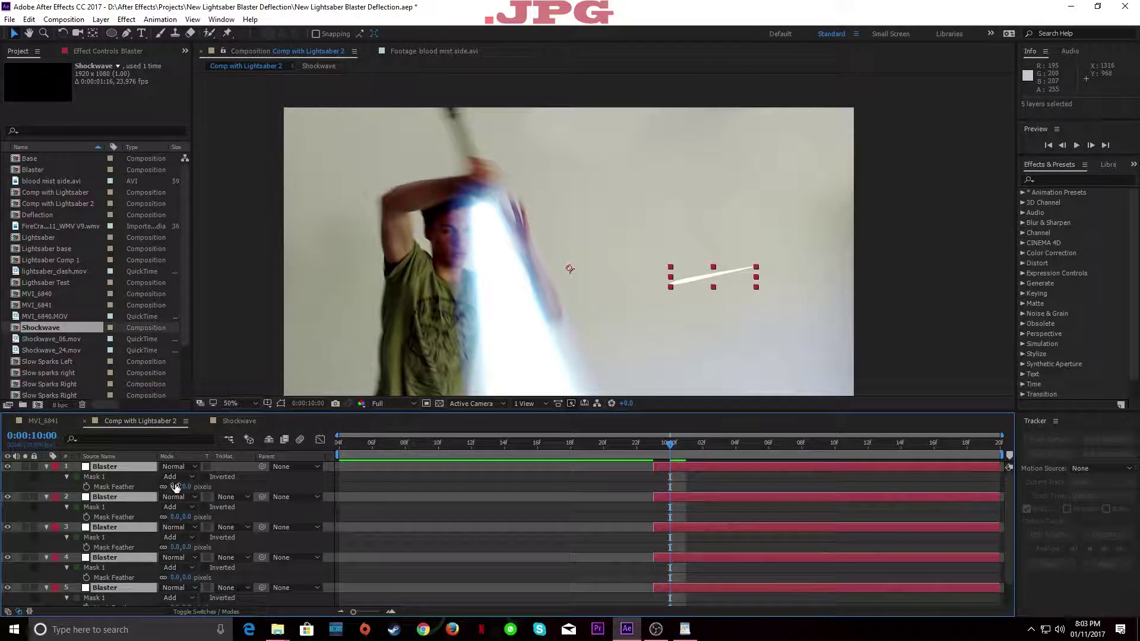
pyautogui.click(175, 486)
pyautogui.write('1')
pyautogui.click(176, 516)
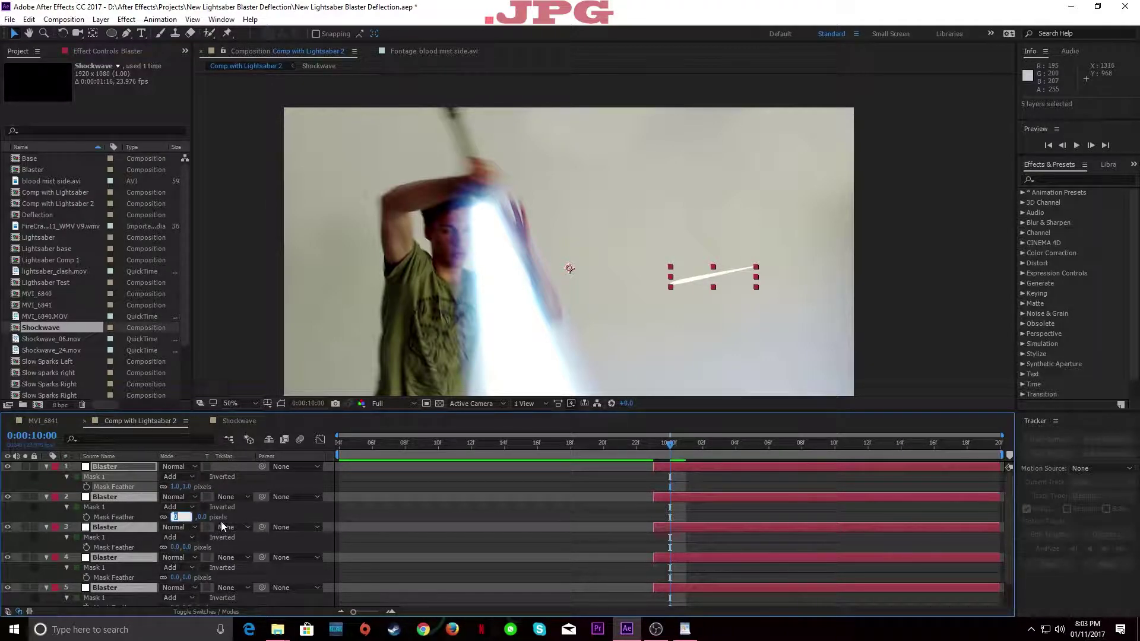
pyautogui.click(178, 547)
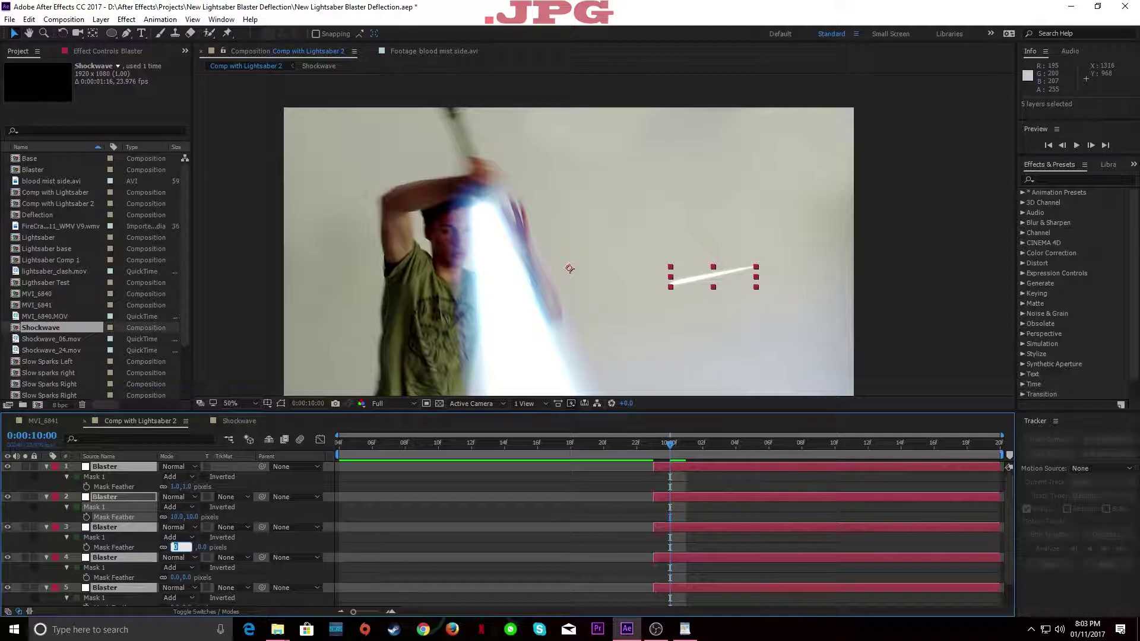
pyautogui.scroll(-1, 233, 541)
pyautogui.click(181, 550)
pyautogui.write('60')
pyautogui.click(180, 581)
pyautogui.write('120.0')
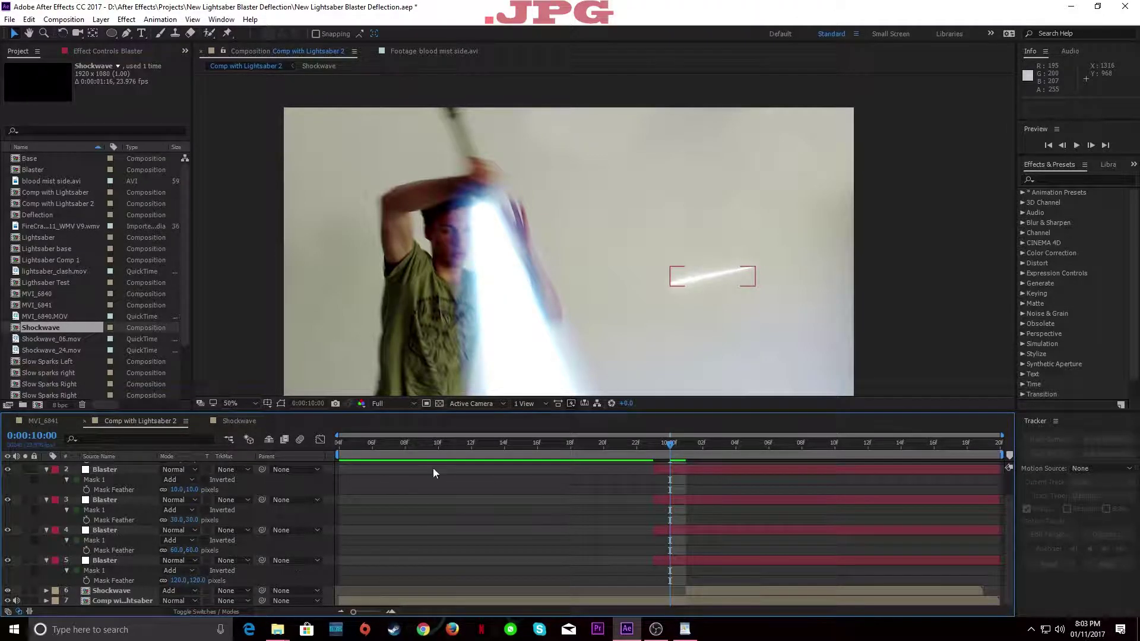
pyautogui.scroll(1, 684, 308)
pyautogui.moveTo(677, 306); pyautogui.dragTo(516, 268)
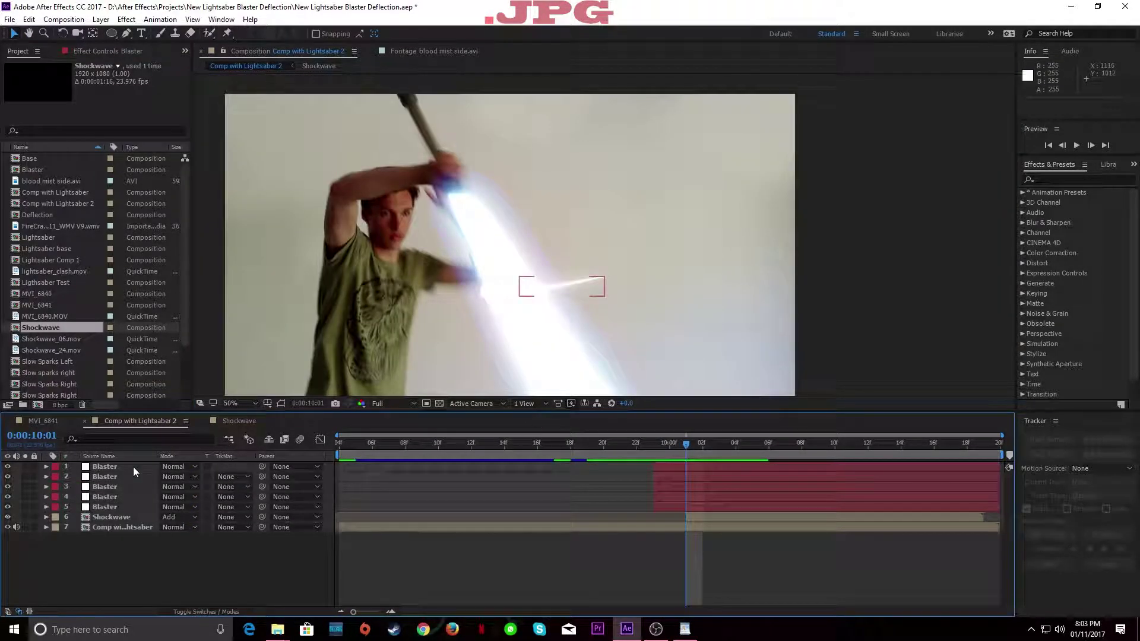
# Step: Trim the ends of all five Blaster layers to 0:00:10:02 and step through the bolt's frames up to 0:00:10:00
pyautogui.click(131, 470)
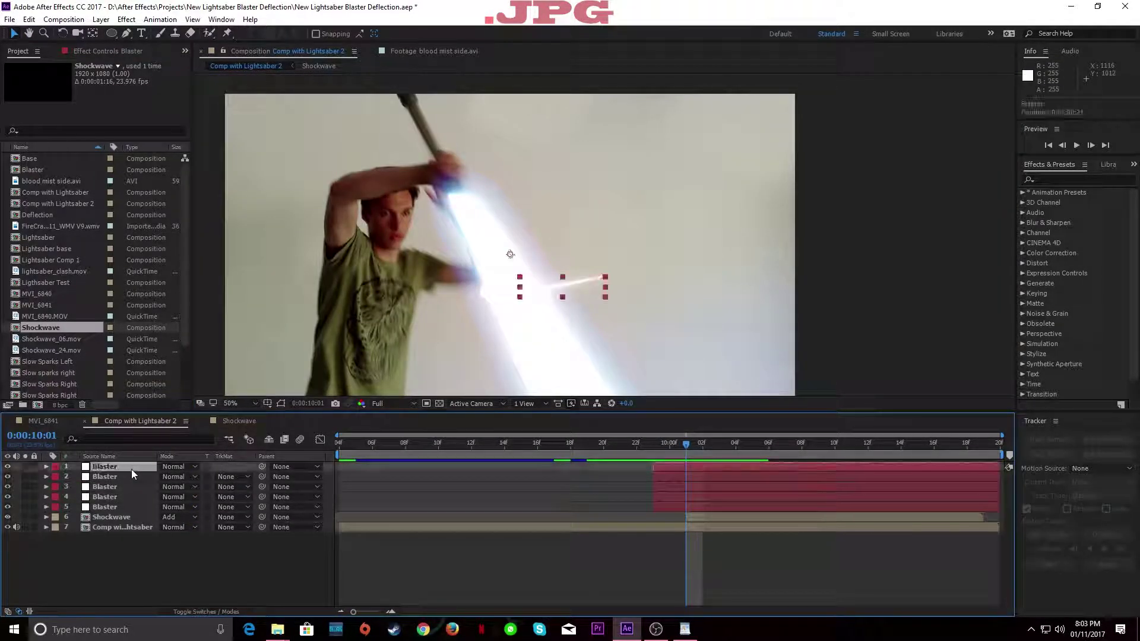
pyautogui.keyDown('shift'); pyautogui.click(125, 506); pyautogui.keyUp('shift')
pyautogui.moveTo(685, 446); pyautogui.dragTo(700, 449)
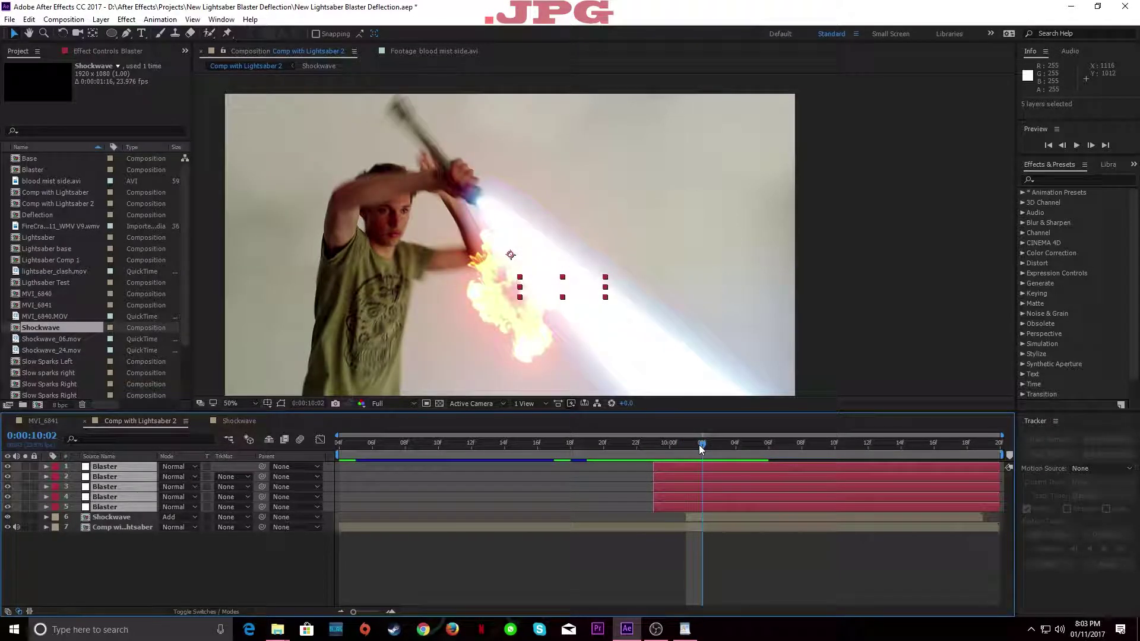
pyautogui.moveTo(998, 471); pyautogui.dragTo(706, 491)
pyautogui.moveTo(696, 449); pyautogui.dragTo(621, 534)
pyautogui.press('pagedown')
pyautogui.press('pagedown')
pyautogui.press('pagedown')
# Step: Create a full-frame black solid named BG
pyautogui.click(127, 19)
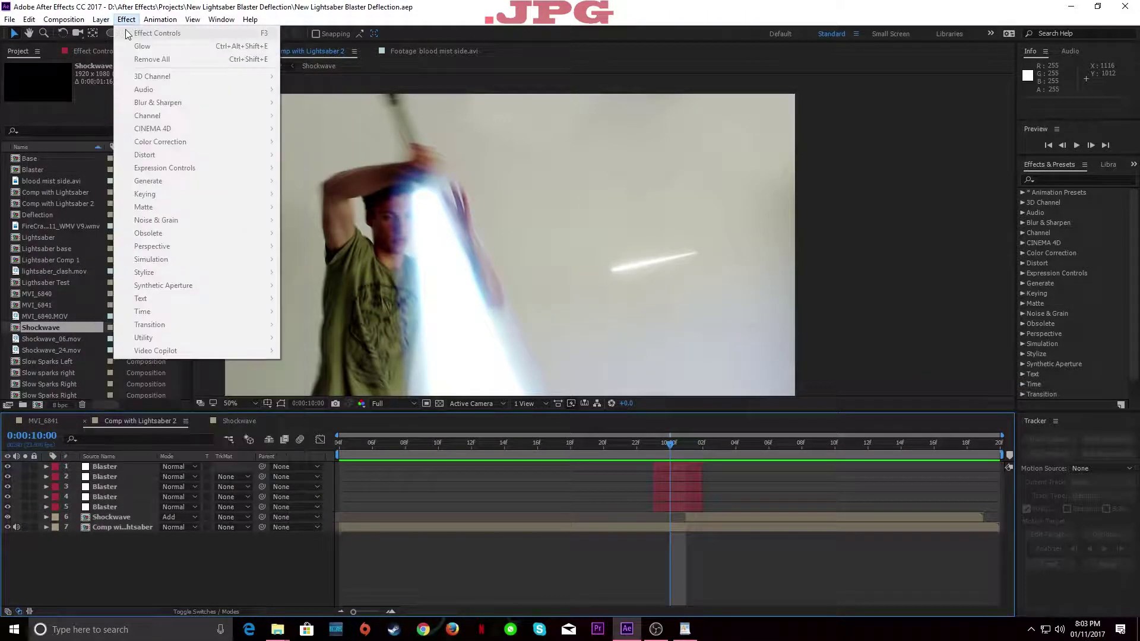
pyautogui.moveTo(101, 19)
pyautogui.click(324, 46)
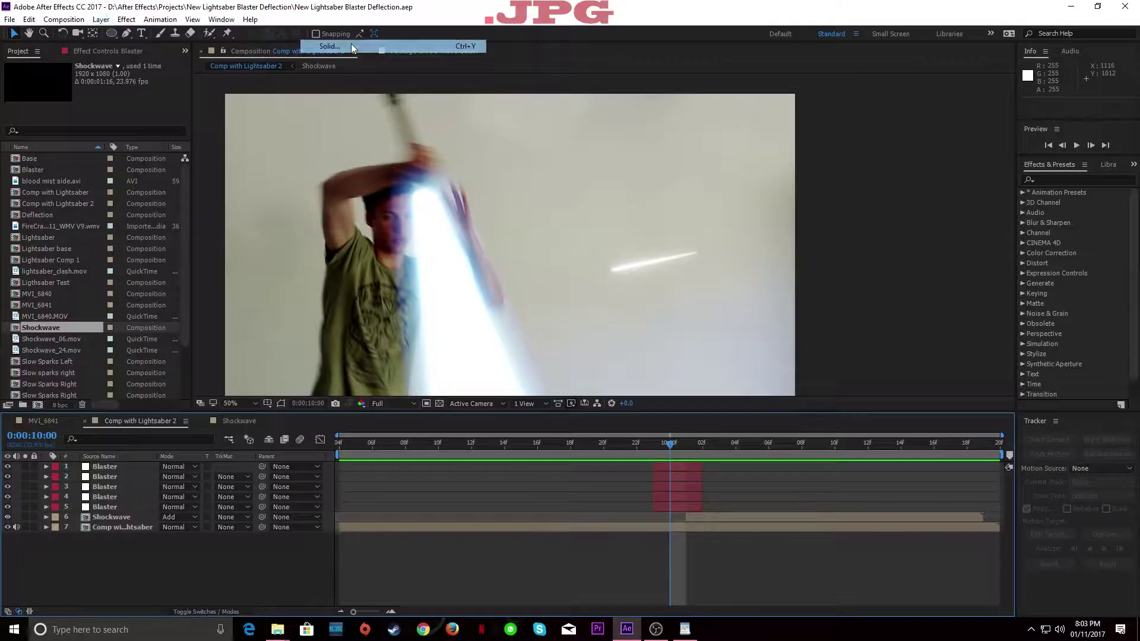
pyautogui.click(130, 209)
pyautogui.moveTo(102, 125); pyautogui.dragTo(18, 184)
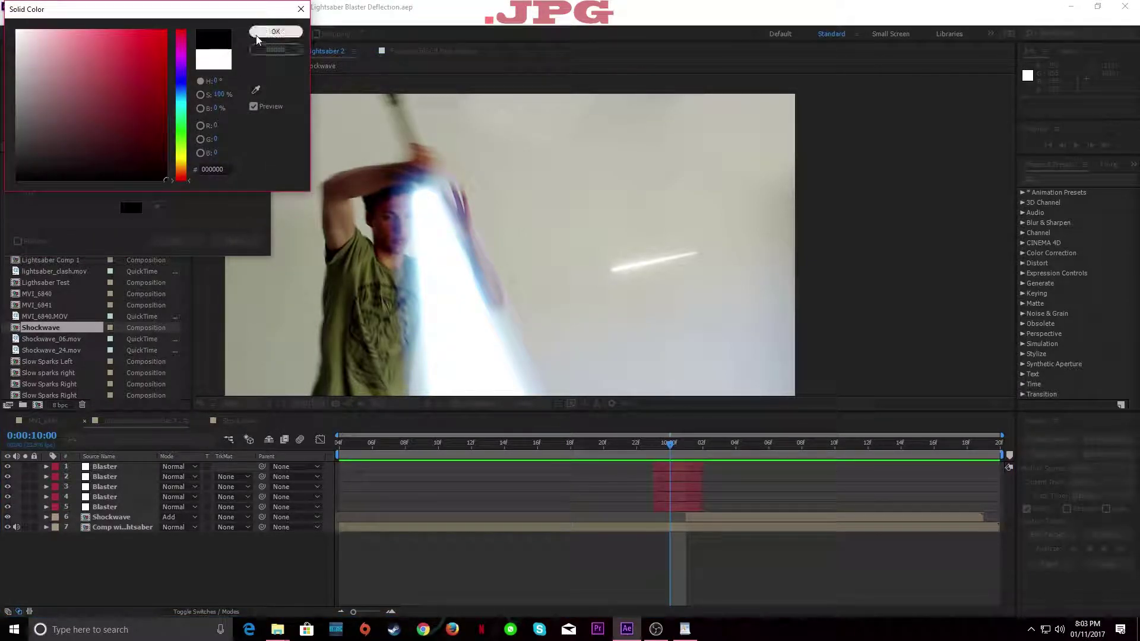
pyautogui.click(258, 37)
pyautogui.moveTo(118, 34); pyautogui.dragTo(80, 35)
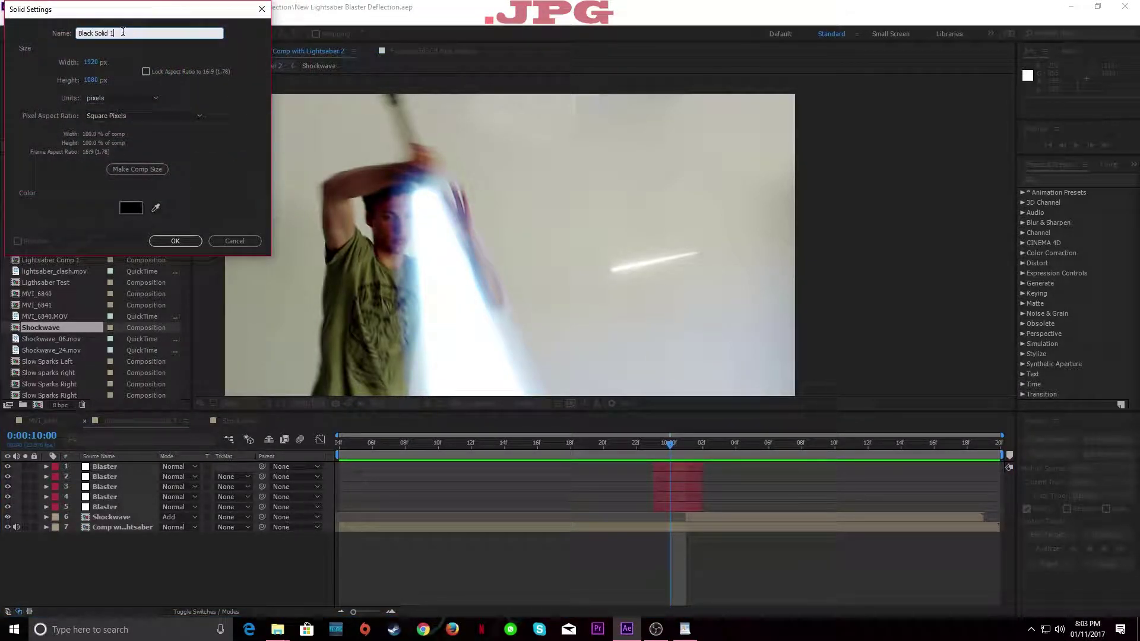
pyautogui.write('BG')
pyautogui.click(168, 243)
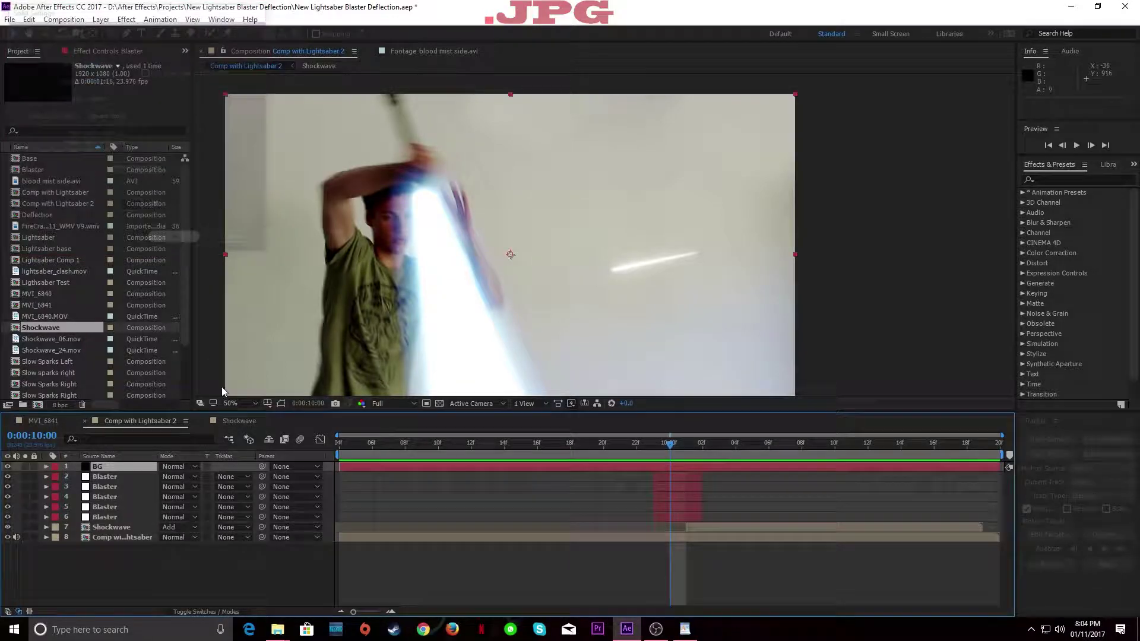
# Step: Move the BG solid beneath the five Blaster layers and pre-compose all six layers as Blaster
pyautogui.moveTo(113, 469); pyautogui.dragTo(115, 520)
pyautogui.keyDown('shift'); pyautogui.click(116, 467); pyautogui.keyUp('shift')
pyautogui.rightClick(117, 469)
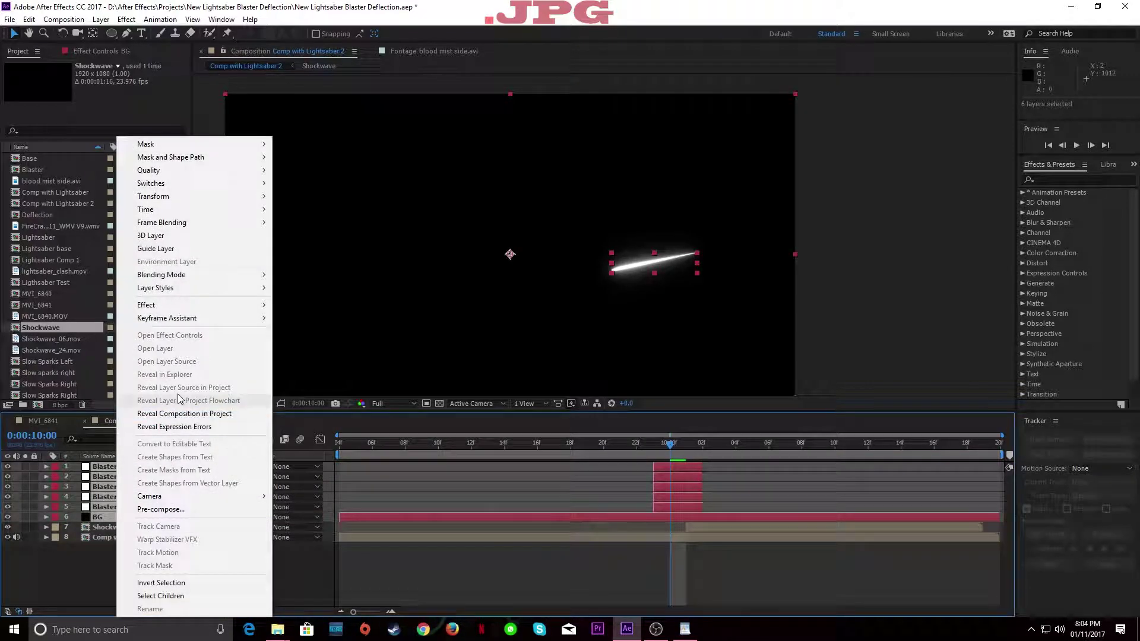
pyautogui.click(194, 508)
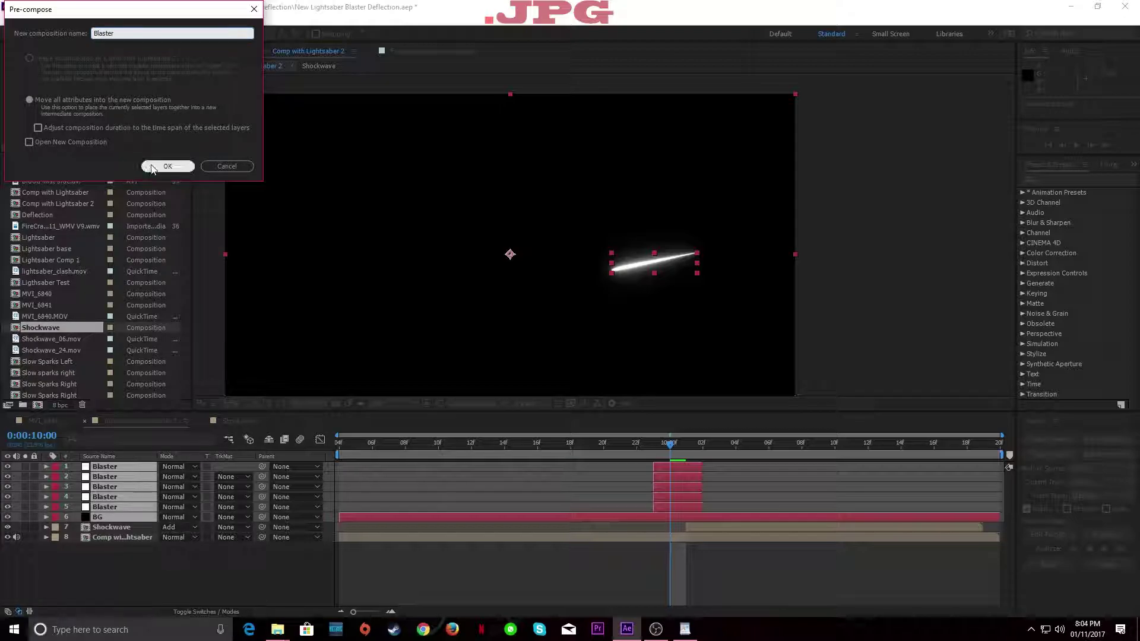
pyautogui.click(167, 165)
# Step: Set the pre-composed Blaster layer's blending mode to Screen and apply the Color Balance effect to it
pyautogui.click(176, 467)
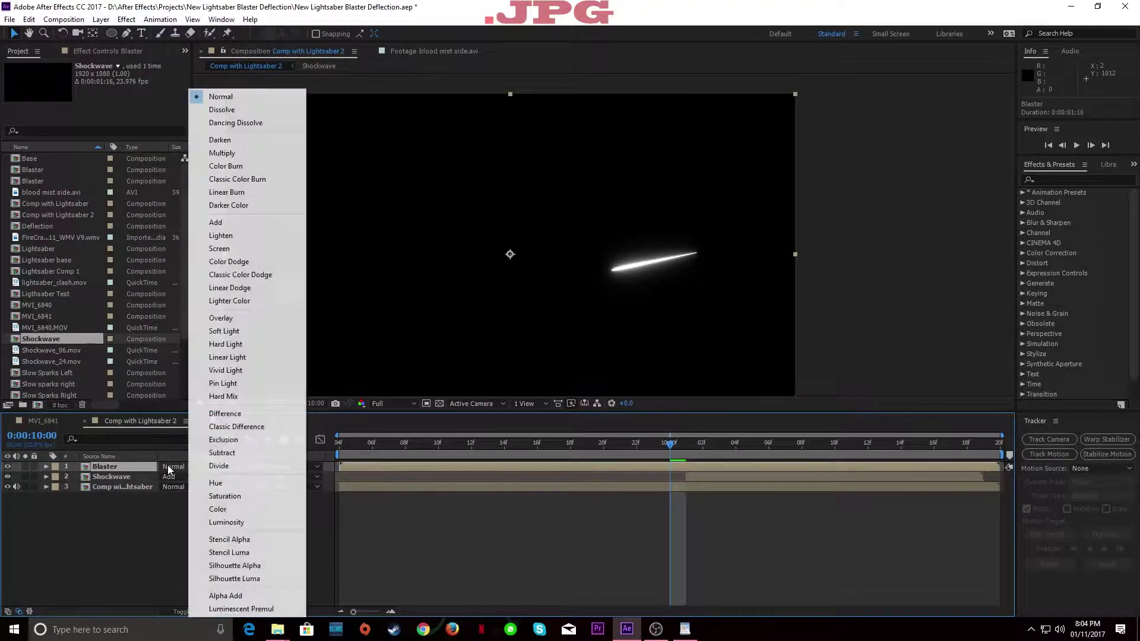
pyautogui.click(217, 248)
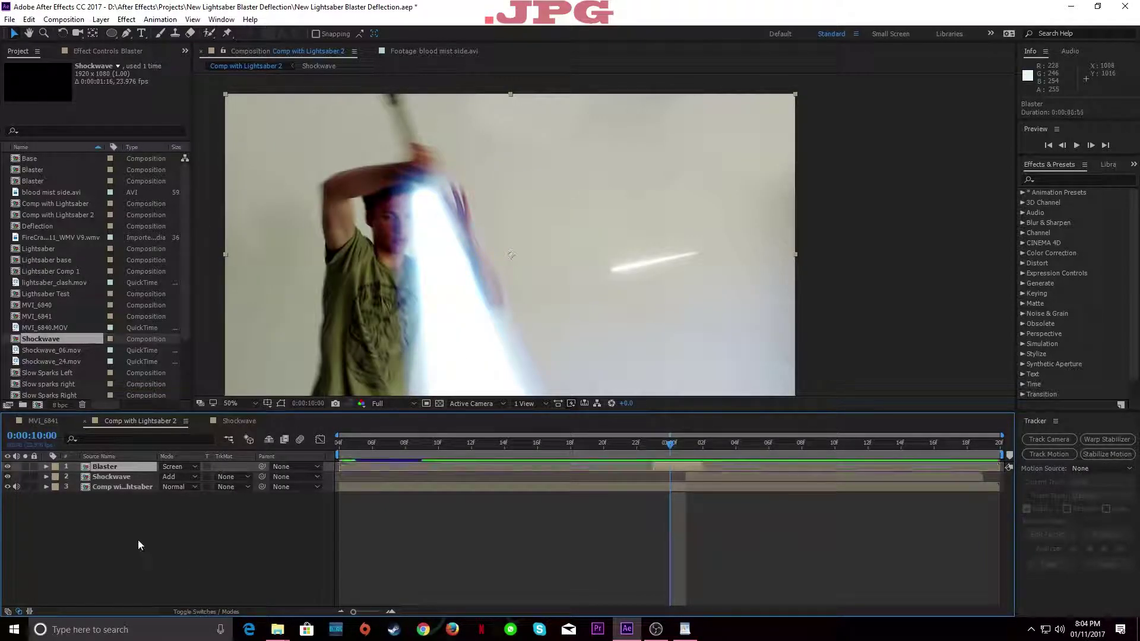
pyautogui.hotkey('ctrl', 'space')
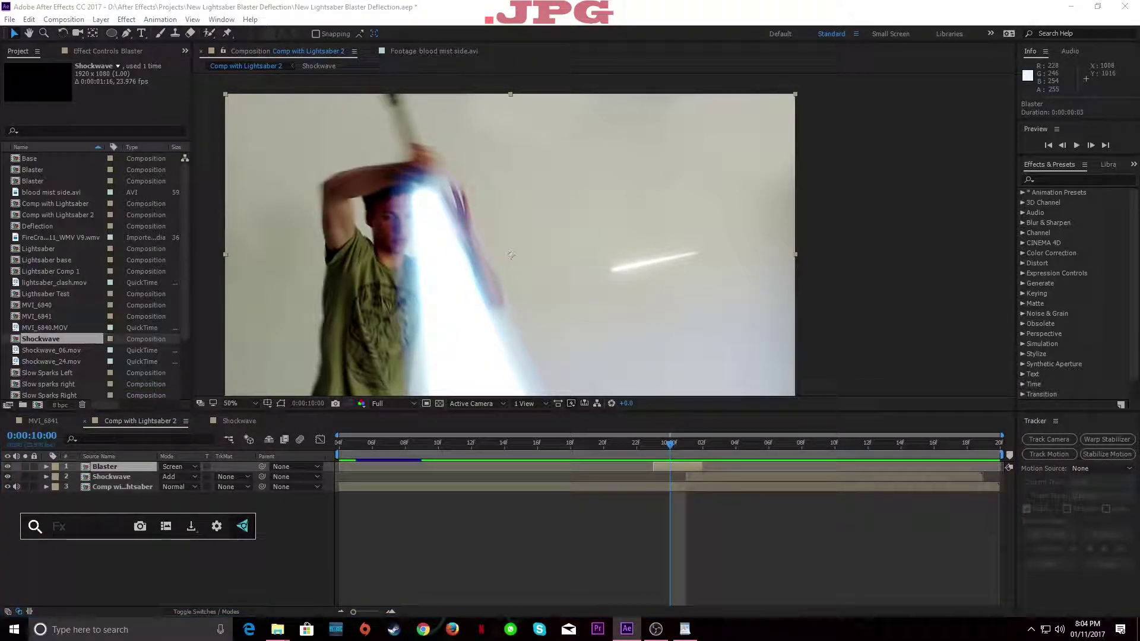
pyautogui.write('colo')
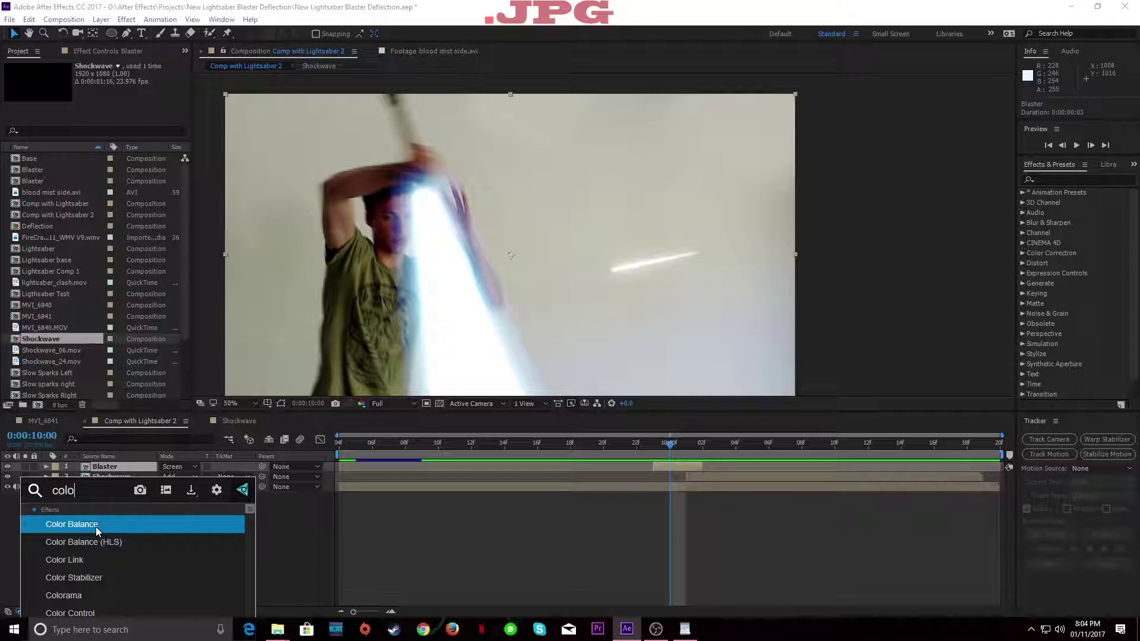
pyautogui.click(95, 526)
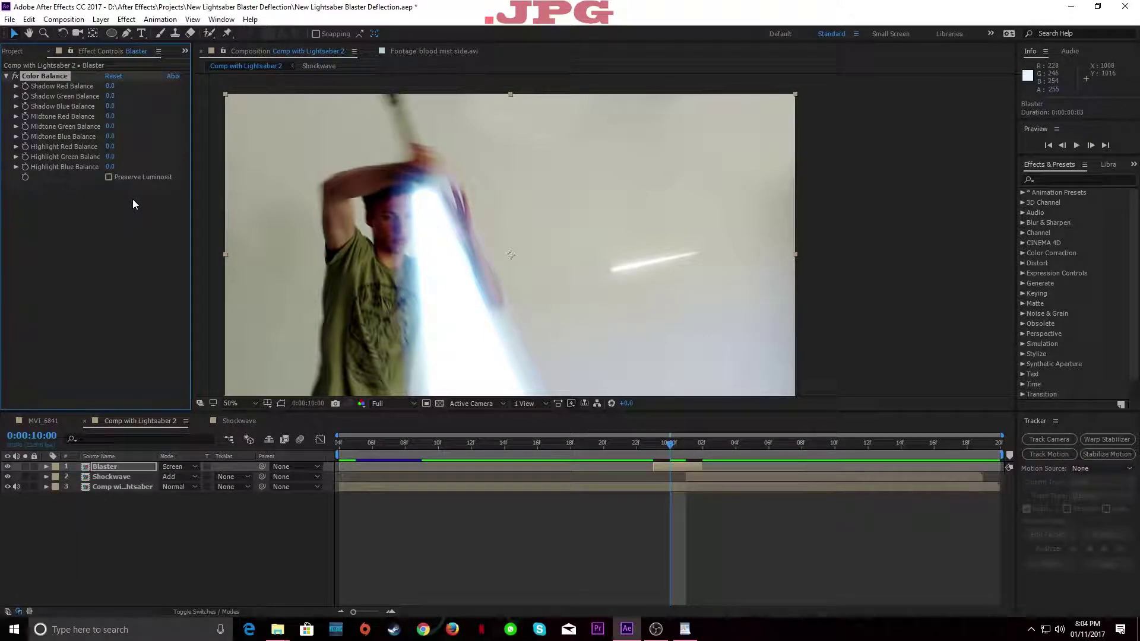
# Step: Tint the bolt red with Highlight Red and Midtone Red Balance at 100 and Shadow Red Balance at 67, and save the project
pyautogui.moveTo(157, 146); pyautogui.dragTo(328, 116)
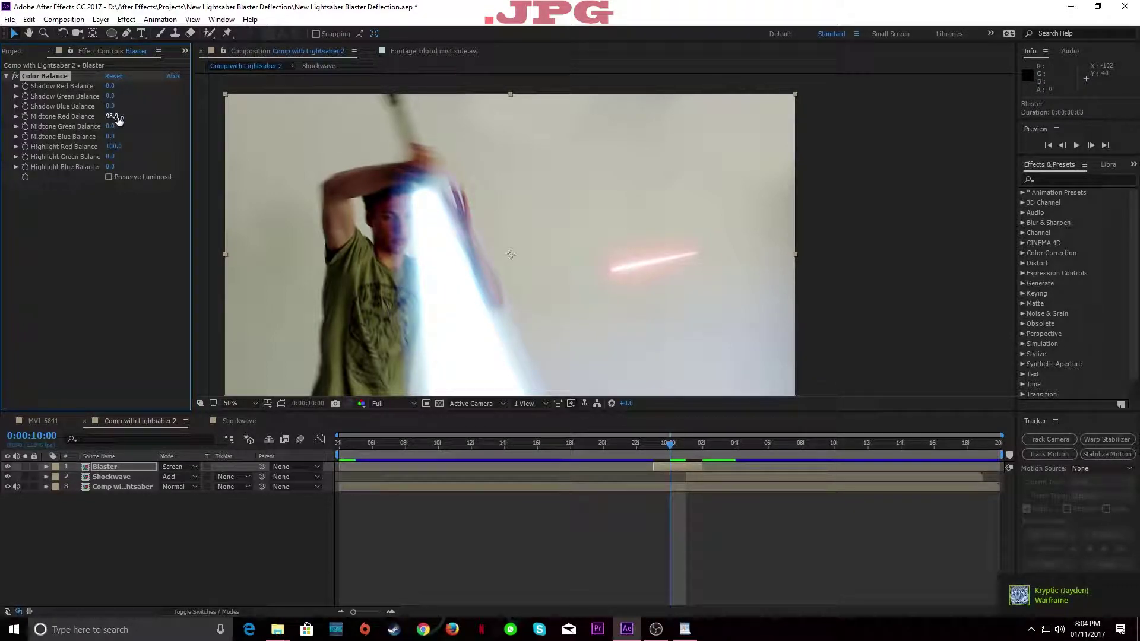
pyautogui.moveTo(110, 86); pyautogui.dragTo(131, 87)
pyautogui.moveTo(292, 90); pyautogui.dragTo(273, 90)
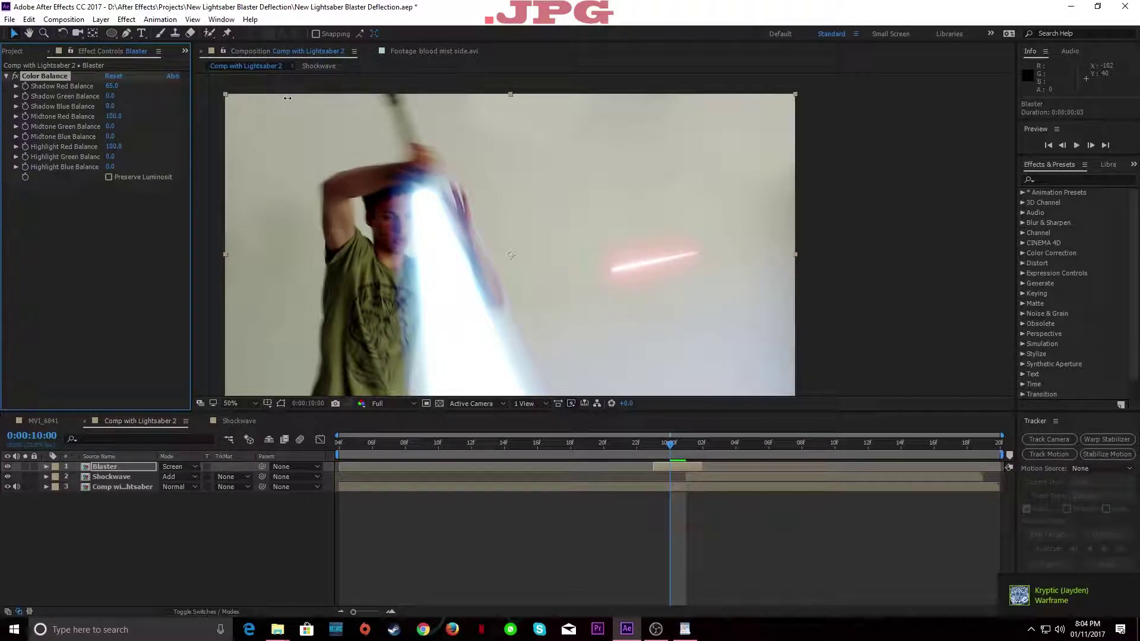
pyautogui.click(198, 512)
pyautogui.hotkey('ctrl', 's')
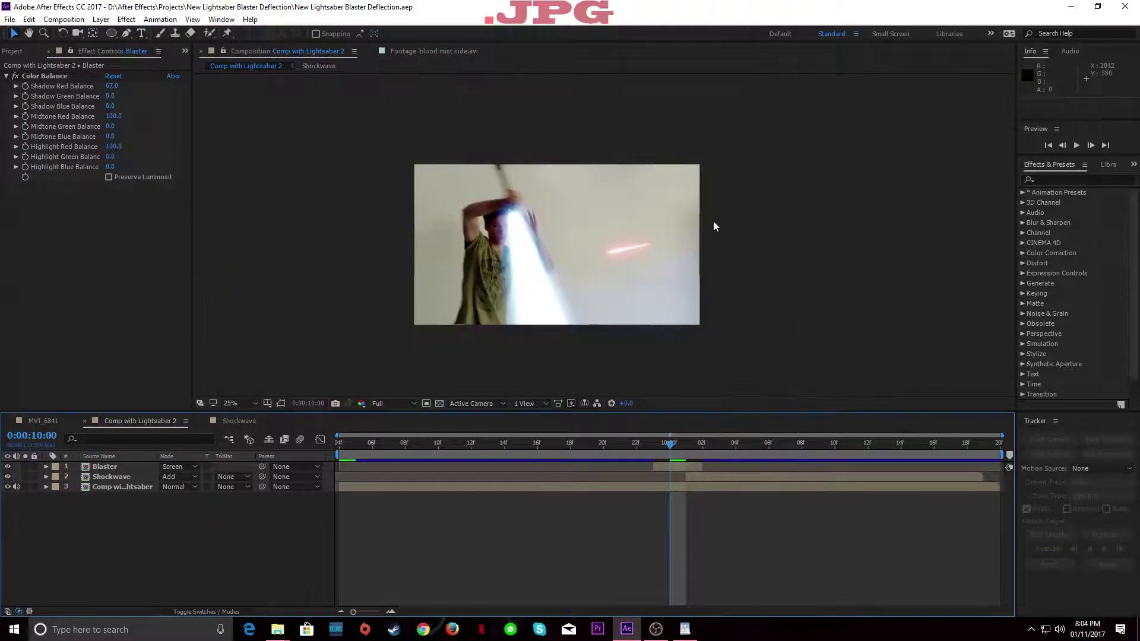
# Step: Apply the CC Radial Fast Blur effect to the Blaster layer, after Color Balance
pyautogui.moveTo(676, 443)
pyautogui.mouseDown()
pyautogui.moveTo(647, 444)
pyautogui.moveTo(693, 447)
pyautogui.mouseUp()
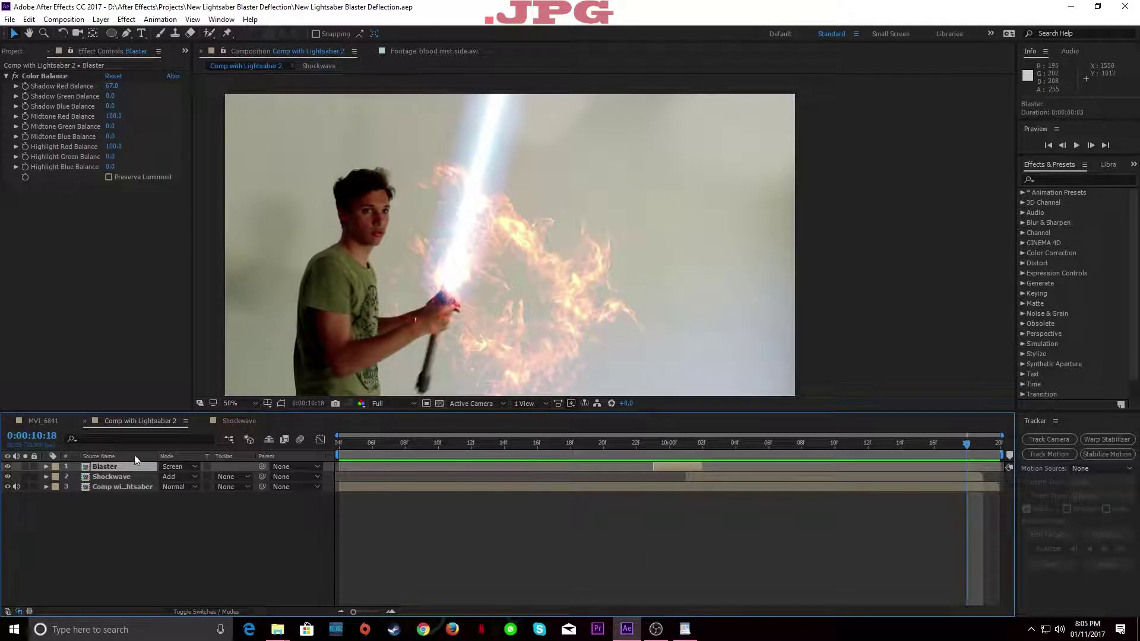
pyautogui.moveTo(658, 445); pyautogui.dragTo(676, 448)
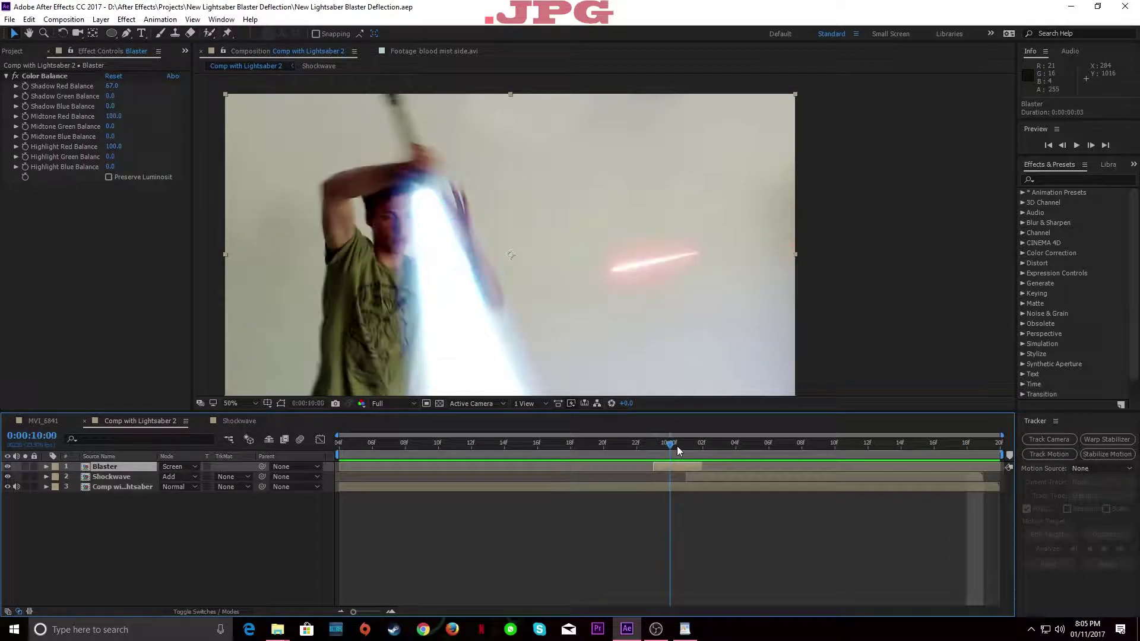
pyautogui.click(243, 492)
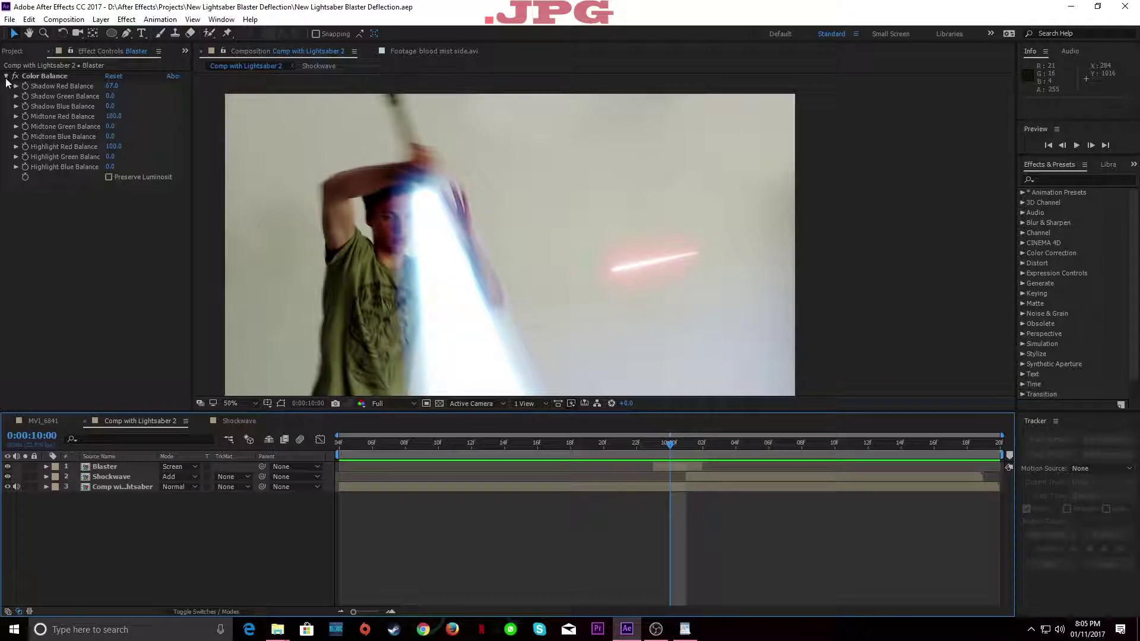
pyautogui.click(7, 76)
pyautogui.click(104, 466)
pyautogui.hotkey('ctrl', 'alt', 'shift', 'e')
pyautogui.click(86, 165)
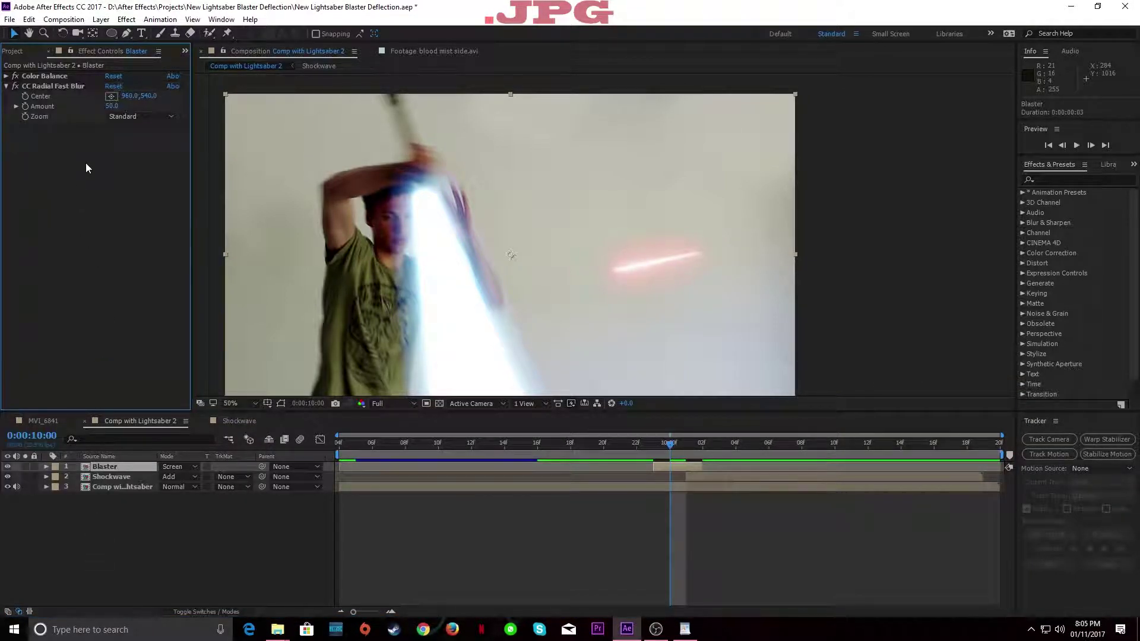
# Step: At 0:00:10:01, place the radial blur's center at 700, 722, just behind the lightsaber blade
pyautogui.moveTo(670, 444); pyautogui.dragTo(683, 450)
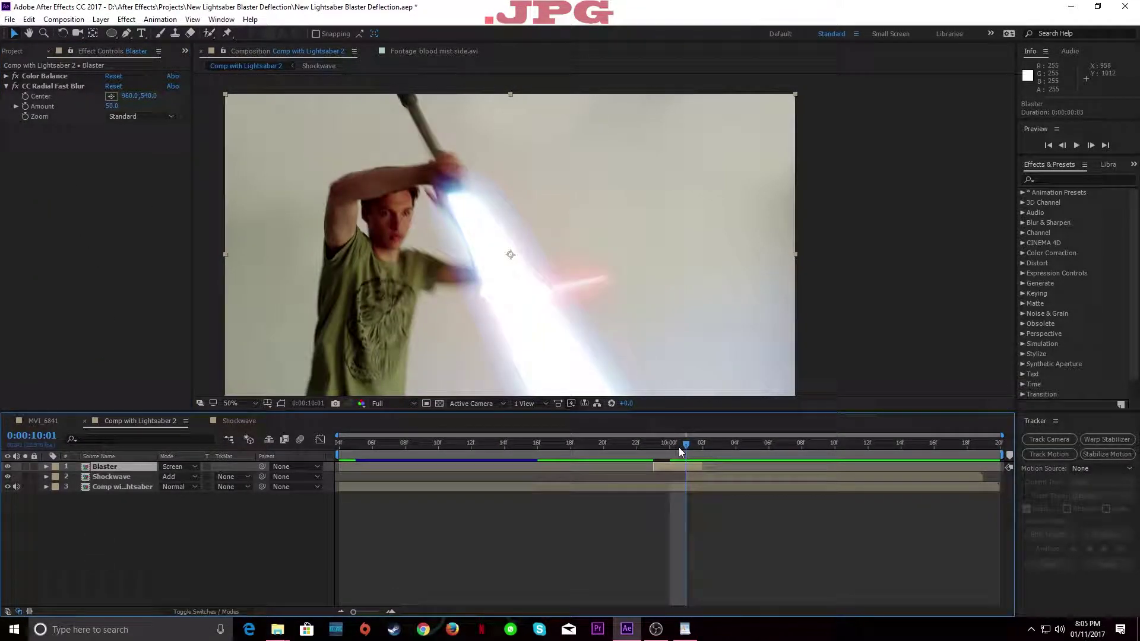
pyautogui.click(111, 98)
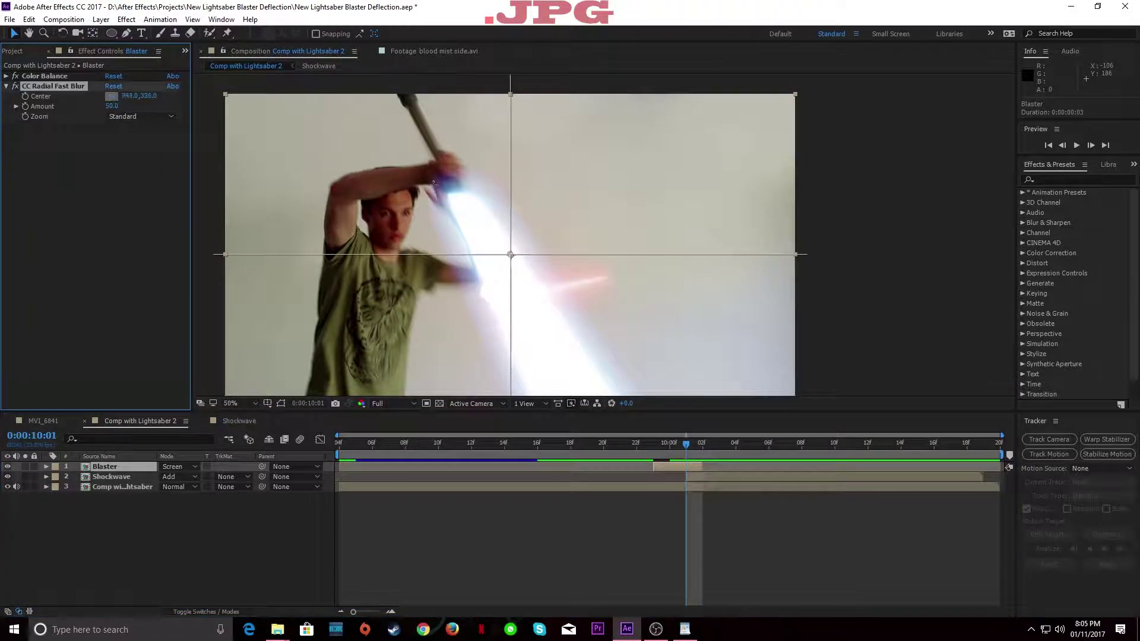
pyautogui.click(520, 297)
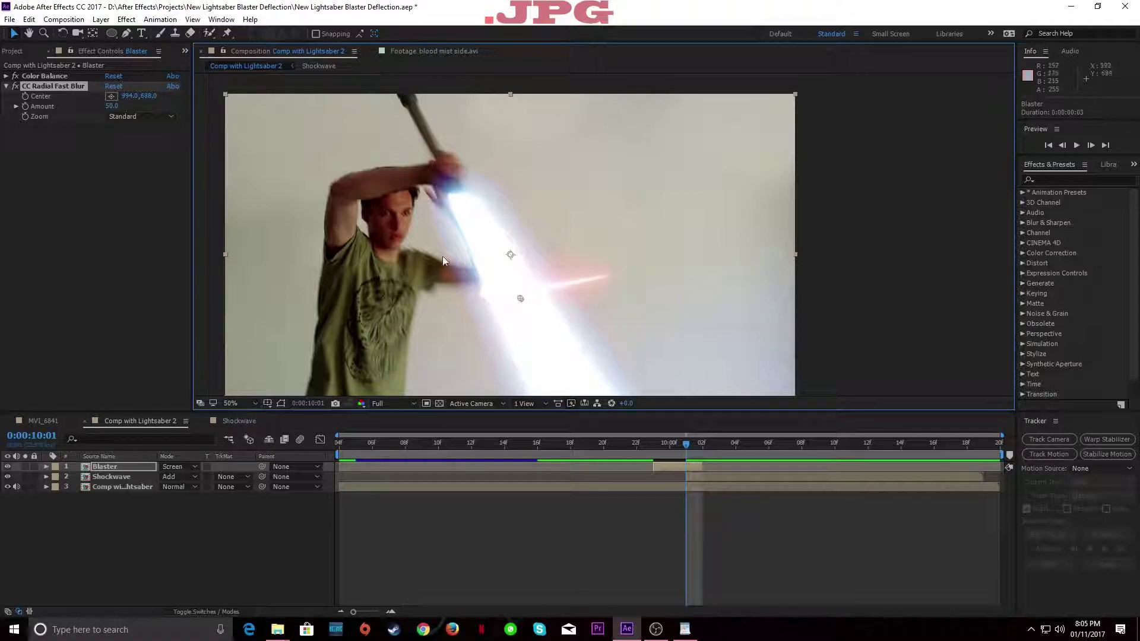
pyautogui.moveTo(520, 298); pyautogui.dragTo(433, 308)
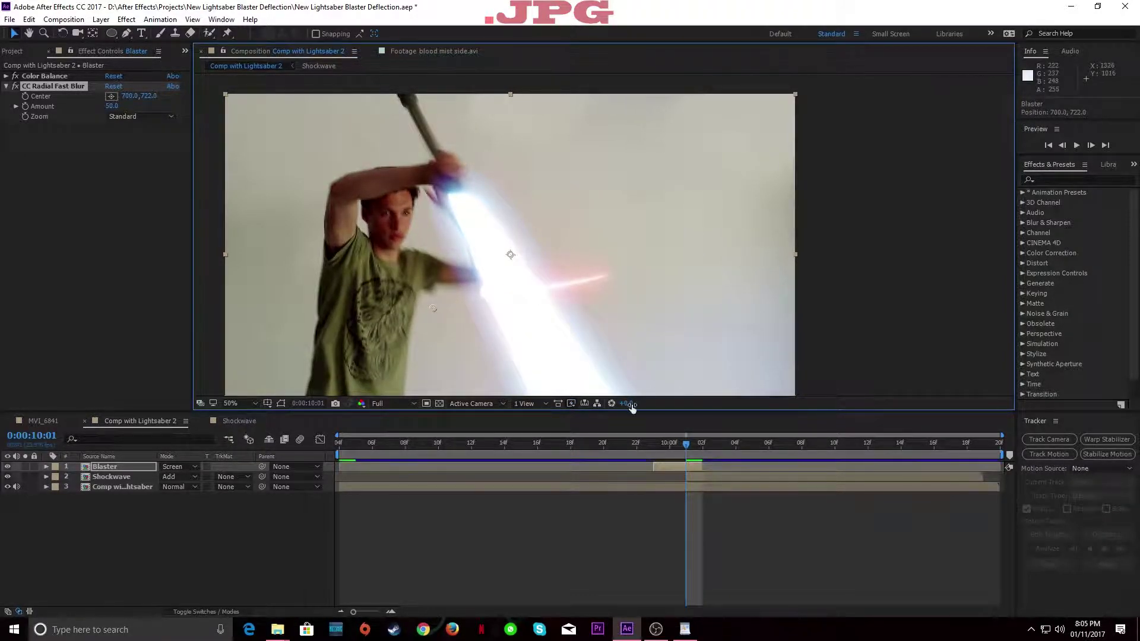
# Step: Set the CC Radial Fast Blur Amount to 70 and preview the bolt's flight into the blade
pyautogui.moveTo(685, 444); pyautogui.dragTo(677, 446)
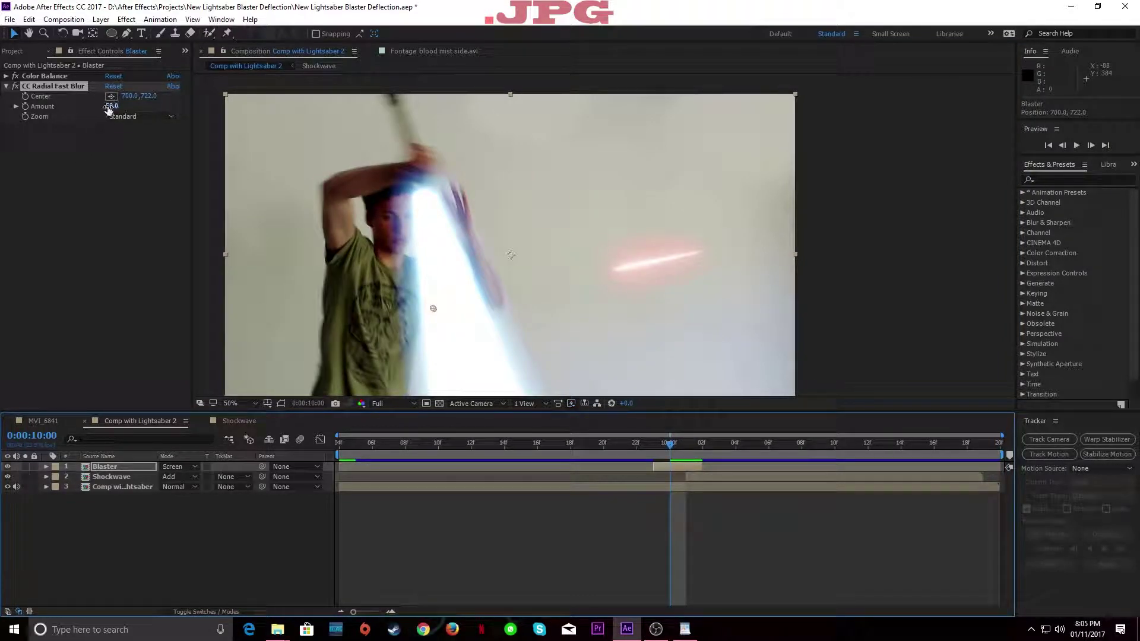
pyautogui.moveTo(109, 108)
pyautogui.mouseDown()
pyautogui.moveTo(140, 114)
pyautogui.moveTo(79, 118)
pyautogui.moveTo(126, 123)
pyautogui.mouseUp()
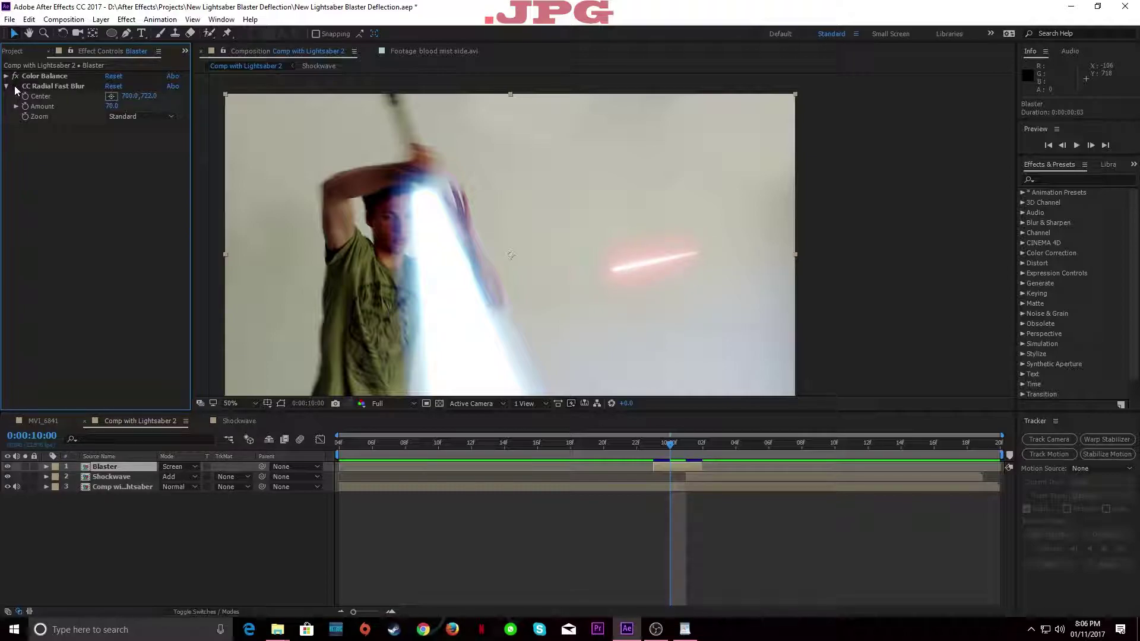
pyautogui.click(617, 542)
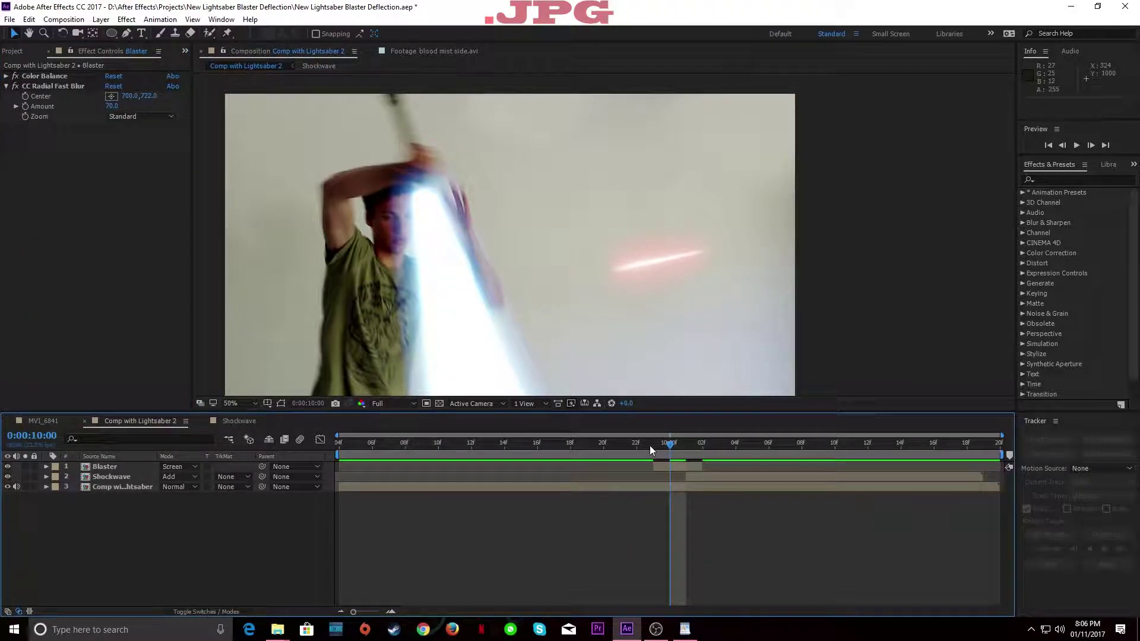
pyautogui.click(650, 445)
pyautogui.press('space')
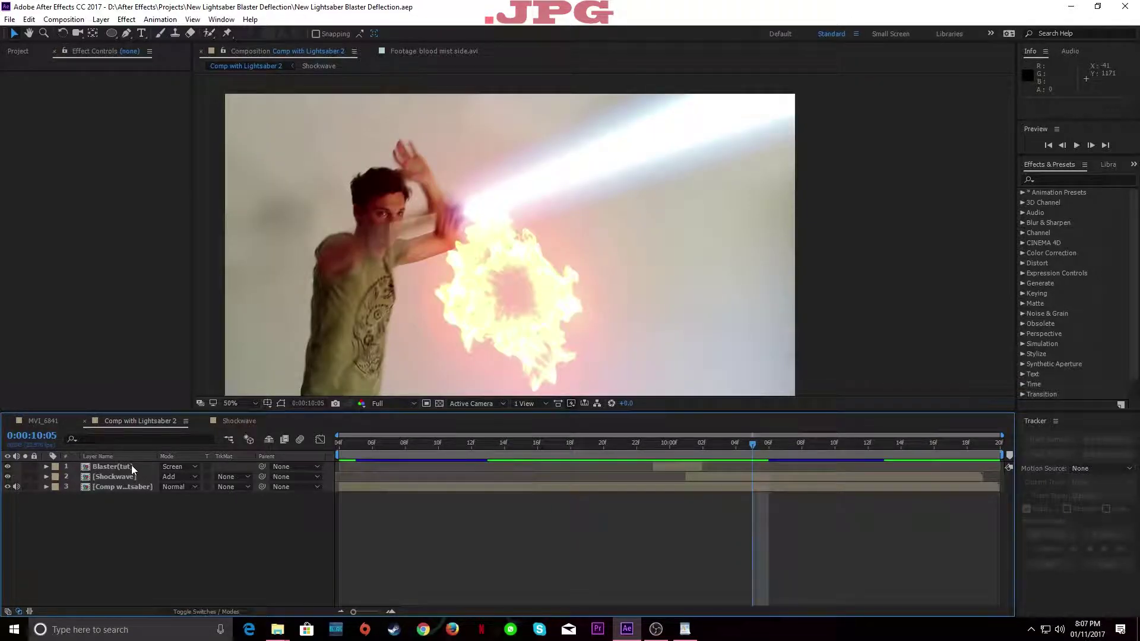
# Step: Apply the Glow effect to the Blaster(tut) layer
pyautogui.click(131, 467)
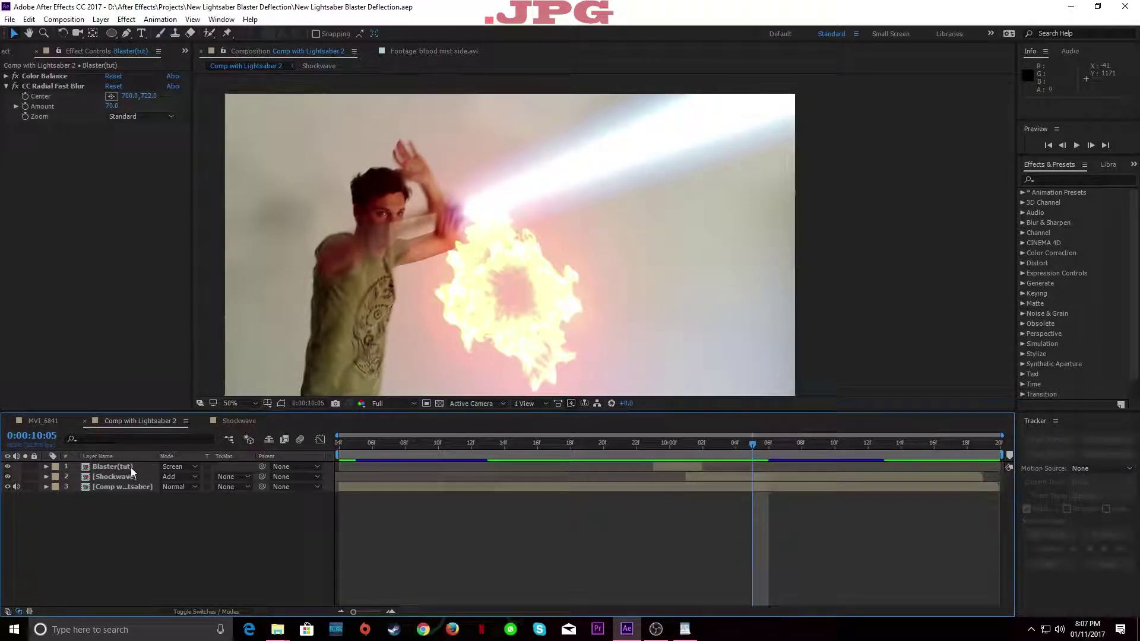
pyautogui.click(102, 190)
pyautogui.hotkey('ctrl', 'space')
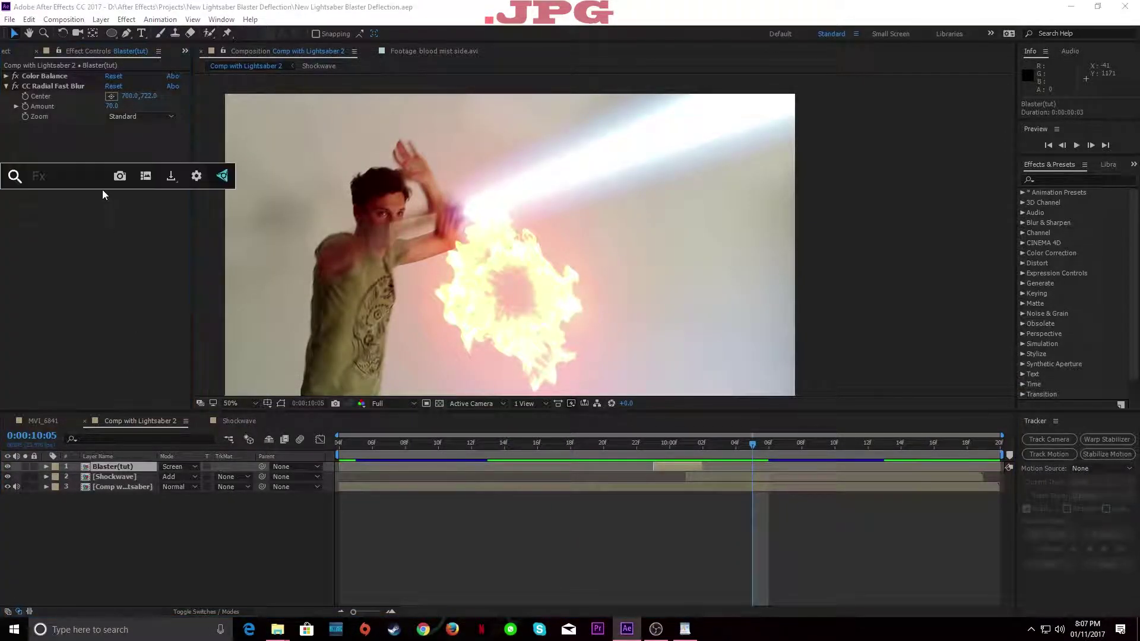
pyautogui.write('glow')
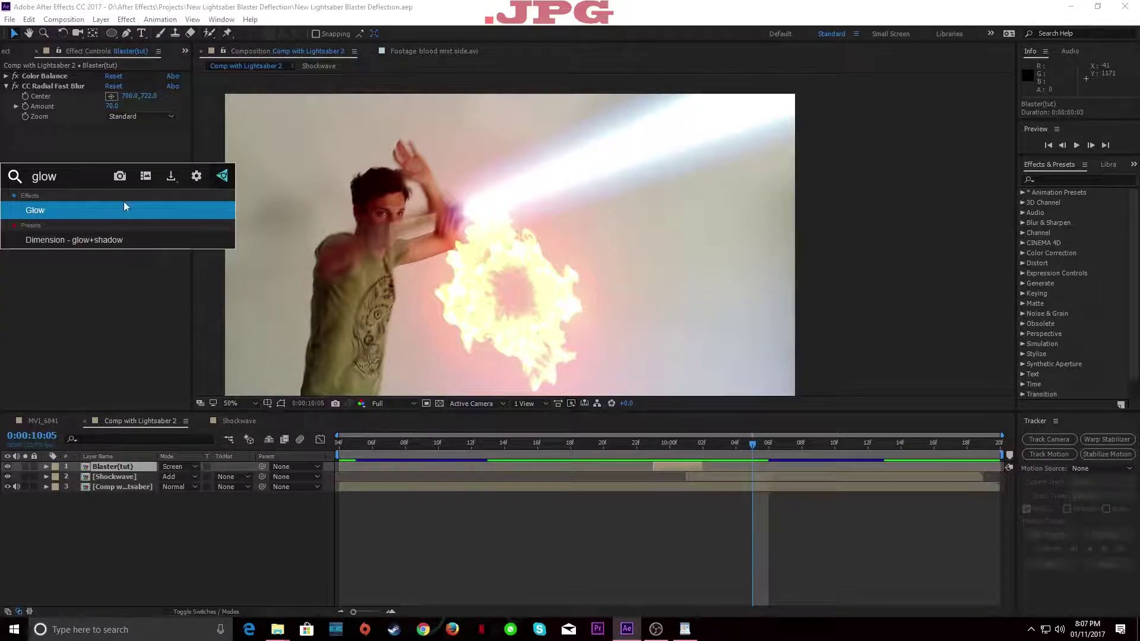
pyautogui.click(78, 208)
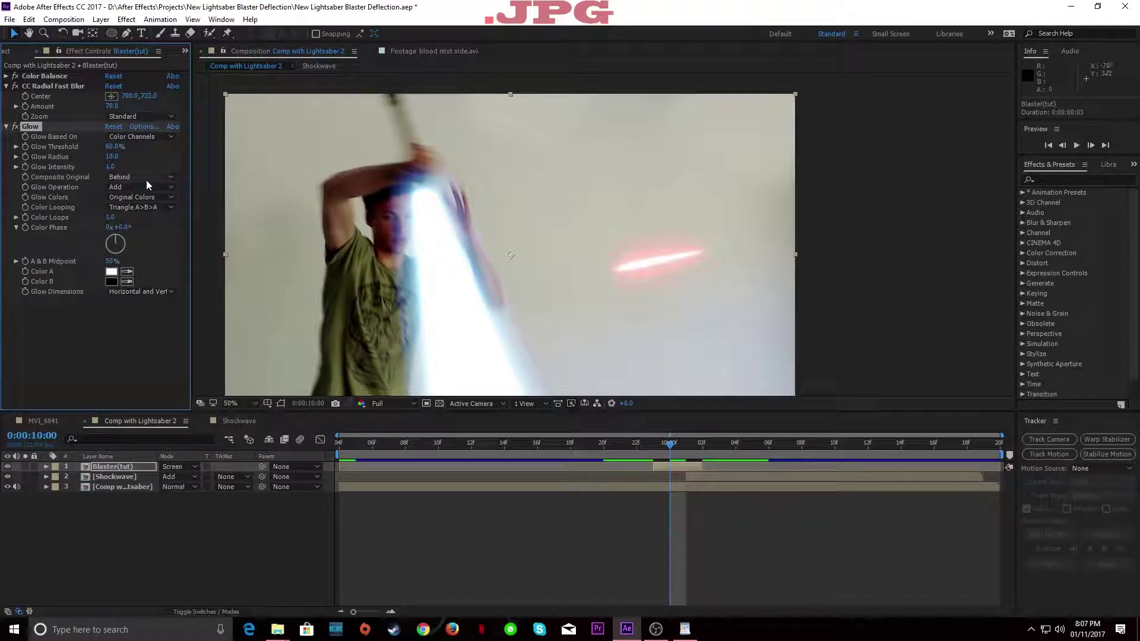
# Step: Set the Glow Radius to 91 while viewing the bolt at 0:00:10:00
pyautogui.moveTo(670, 446); pyautogui.dragTo(671, 446)
pyautogui.moveTo(118, 156); pyautogui.dragTo(169, 165)
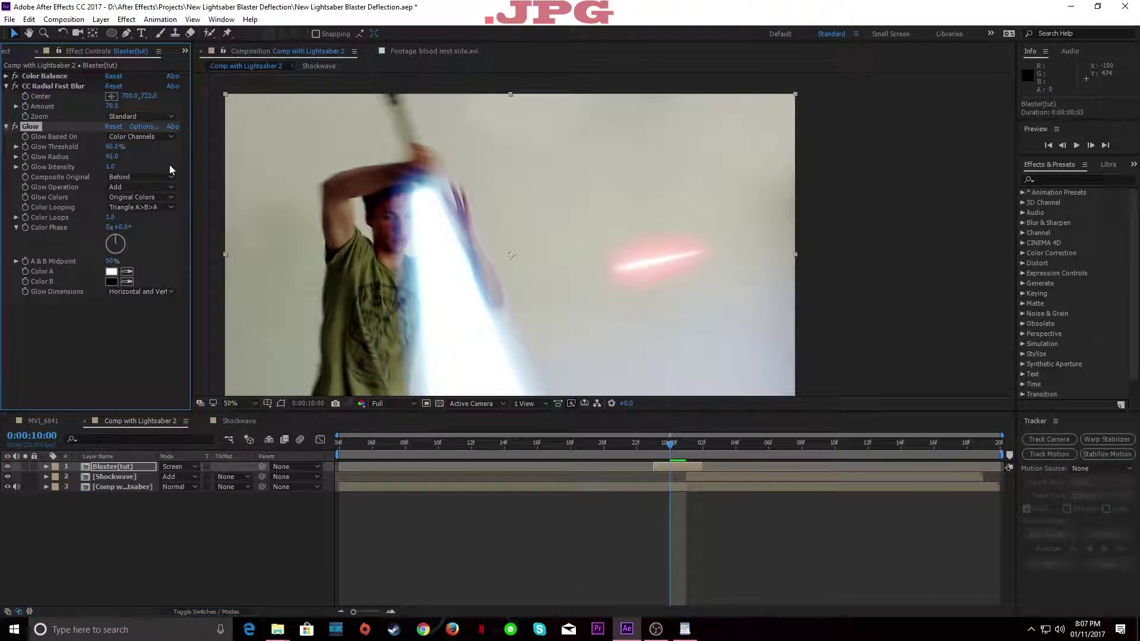
pyautogui.click(34, 126)
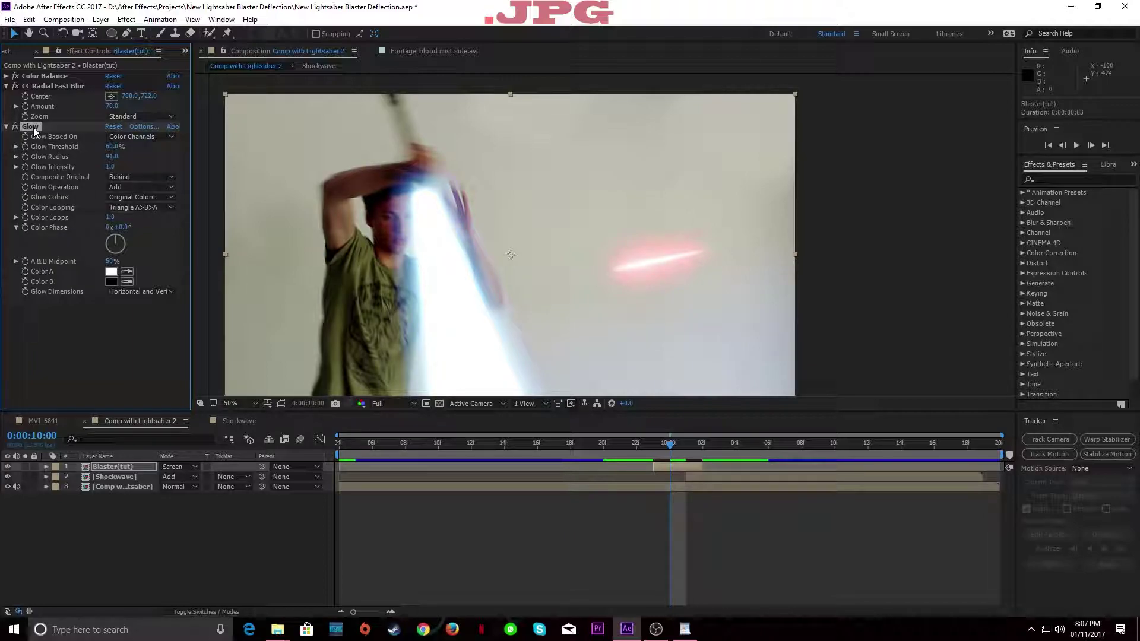
# Step: Duplicate the Glow effect on the Blaster(tut) layer and give the copy a Glow Radius of 190 and Intensity of 0.7
pyautogui.hotkey('ctrl', 'd')
pyautogui.moveTo(111, 269); pyautogui.dragTo(204, 277)
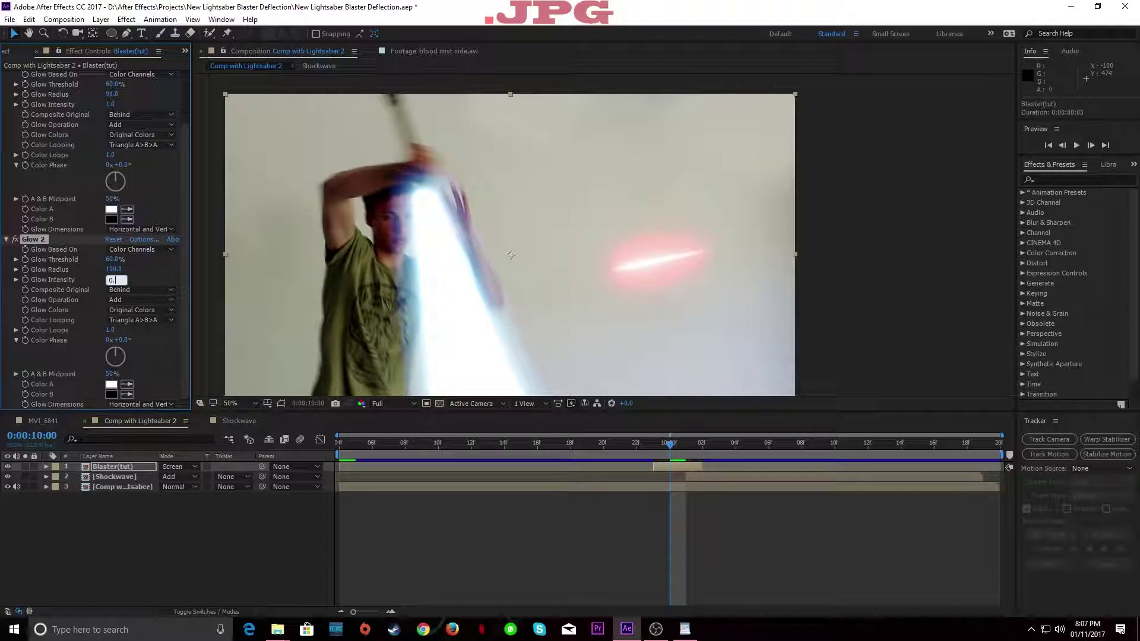
pyautogui.click(158, 278)
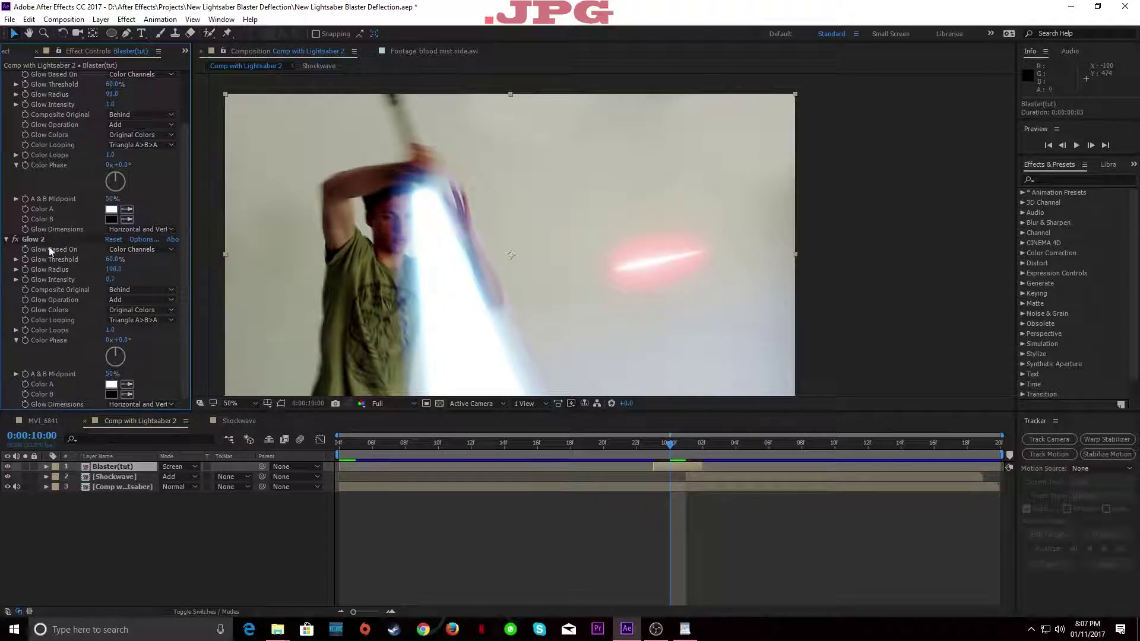
# Step: Duplicate the second Glow and set the new copy's Glow Radius to 512 and Intensity to 1
pyautogui.click(31, 240)
pyautogui.hotkey('ctrl', 'd')
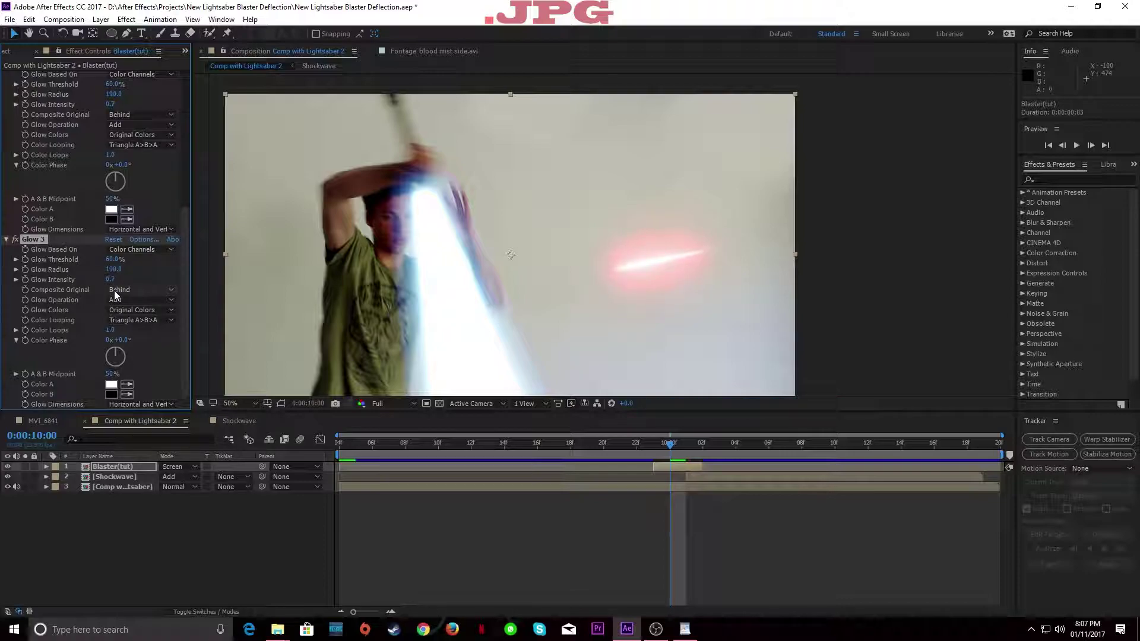
pyautogui.moveTo(114, 270); pyautogui.dragTo(196, 302)
pyautogui.click(112, 280)
pyautogui.write('1')
pyautogui.press('Return')
pyautogui.moveTo(113, 271); pyautogui.dragTo(6, 274)
pyautogui.moveTo(109, 270); pyautogui.dragTo(241, 273)
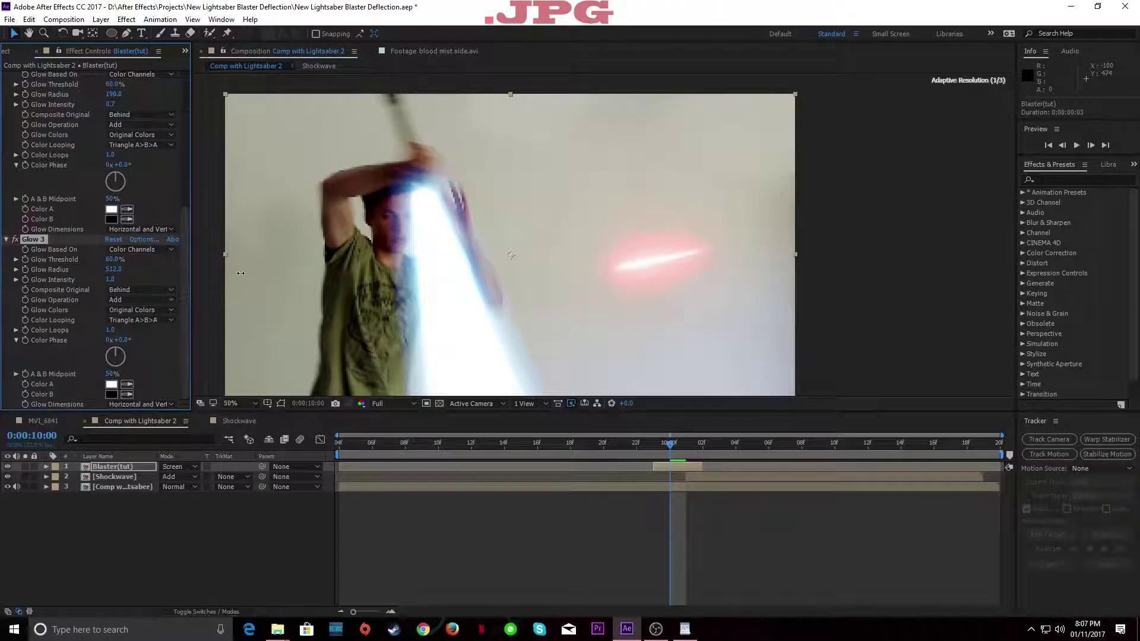
# Step: Save the project and review the Blaster(tut) layer's stacked effect settings
pyautogui.hotkey('ctrl', 's')
pyautogui.click(138, 522)
pyautogui.scroll(3, 97, 176)
pyautogui.scroll(3, 98, 175)
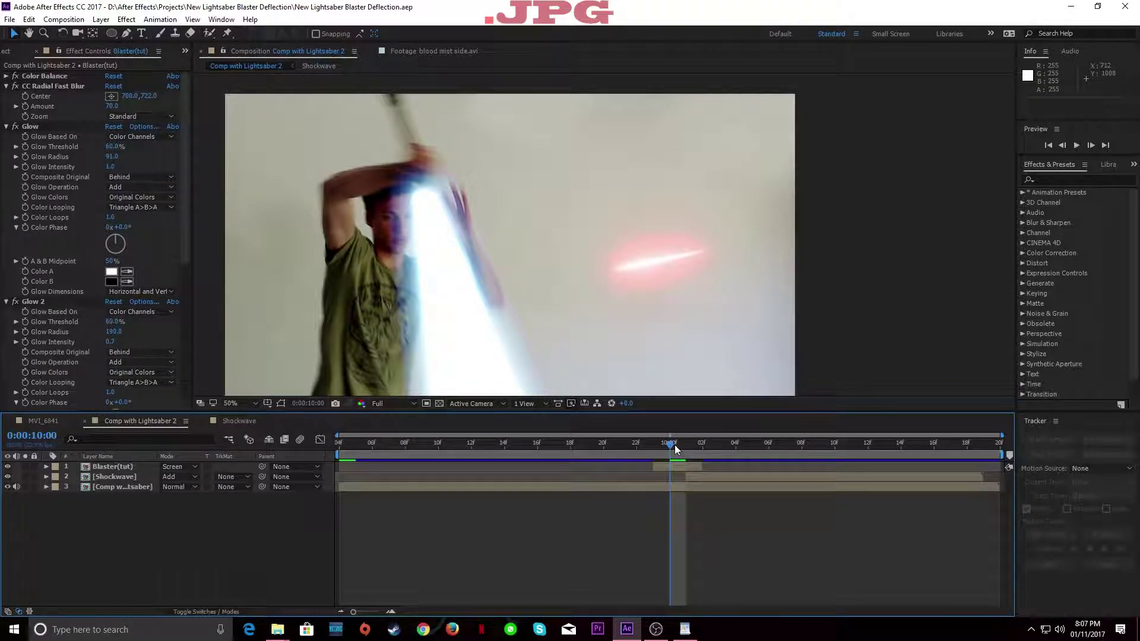
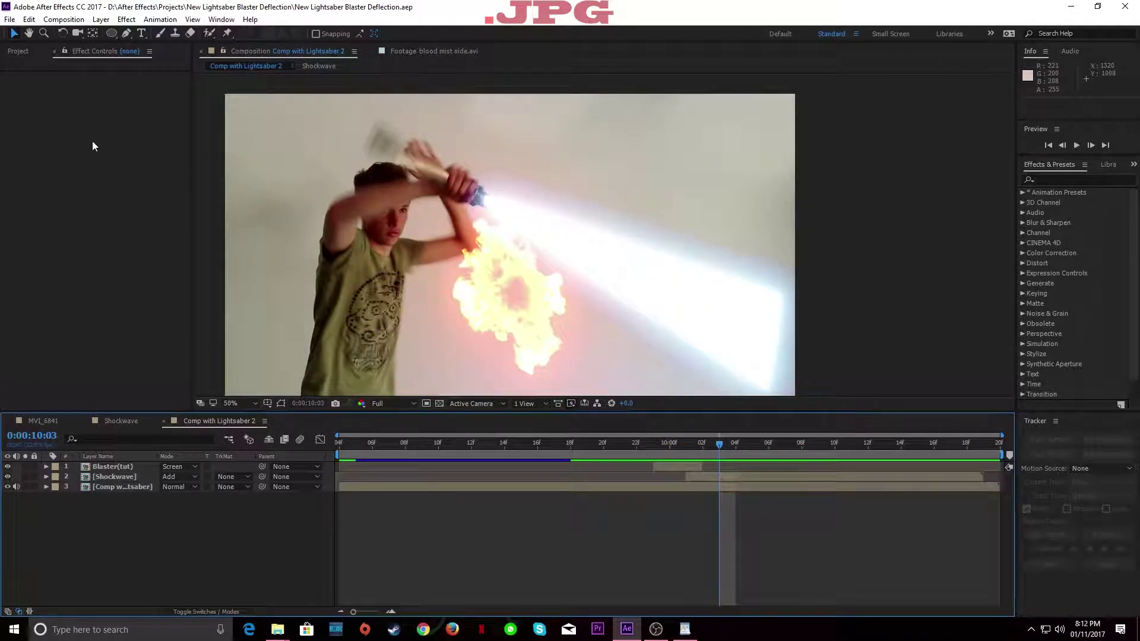
# Step: Add blood mist side.avi from the project files to the composition, directly beneath the Shockwave layer
pyautogui.hotkey('ctrl', '0')
pyautogui.scroll(-3, 75, 254)
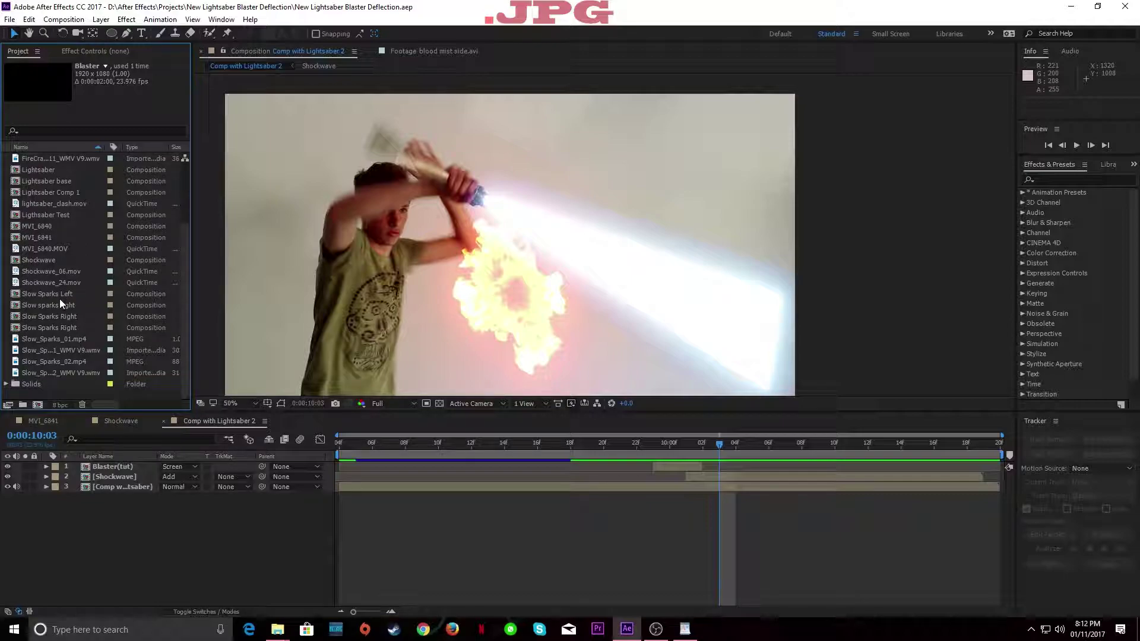
pyautogui.scroll(3, 60, 298)
pyautogui.moveTo(51, 194); pyautogui.dragTo(123, 467)
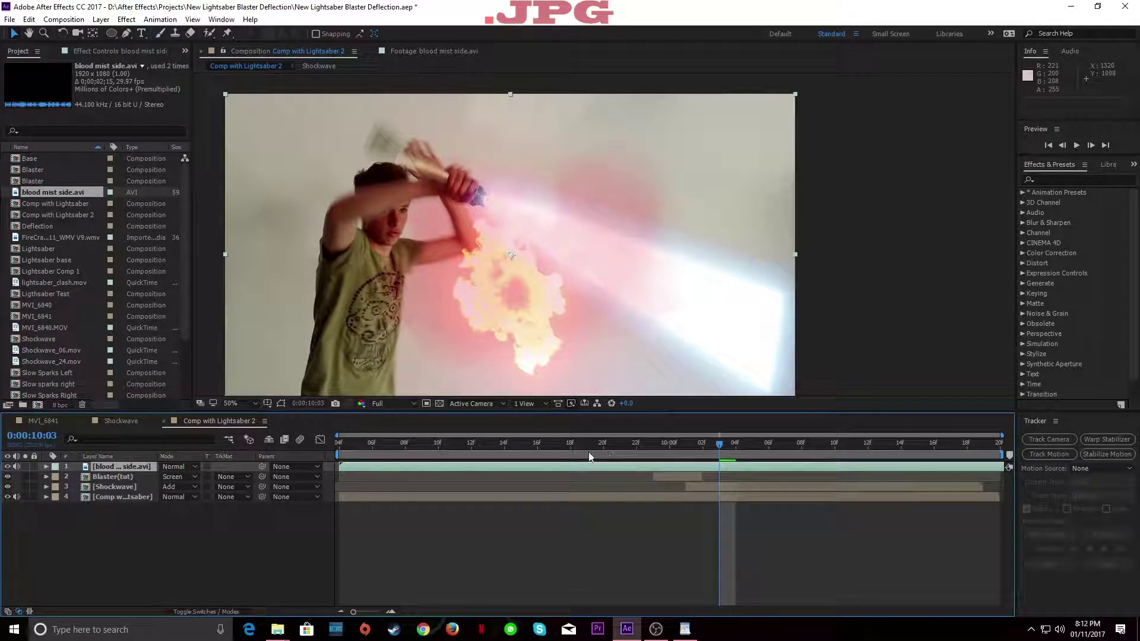
pyautogui.moveTo(117, 466); pyautogui.dragTo(128, 491)
pyautogui.click(143, 525)
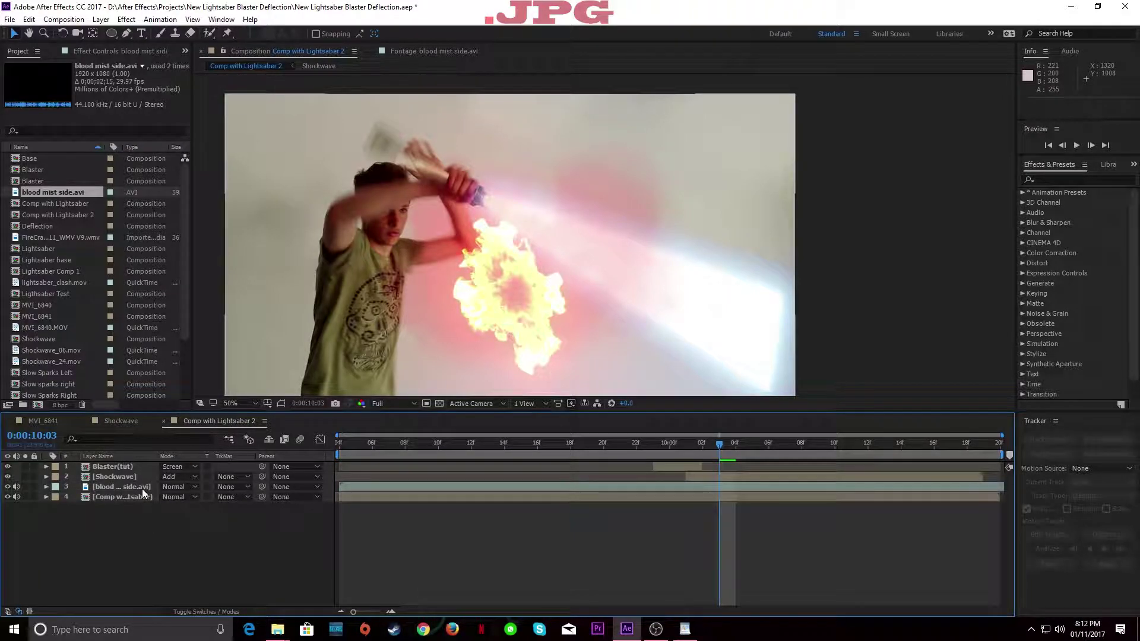
# Step: View the blood mist layer on its own and return to the Comp with Lightsaber 2 composition
pyautogui.doubleClick(142, 488)
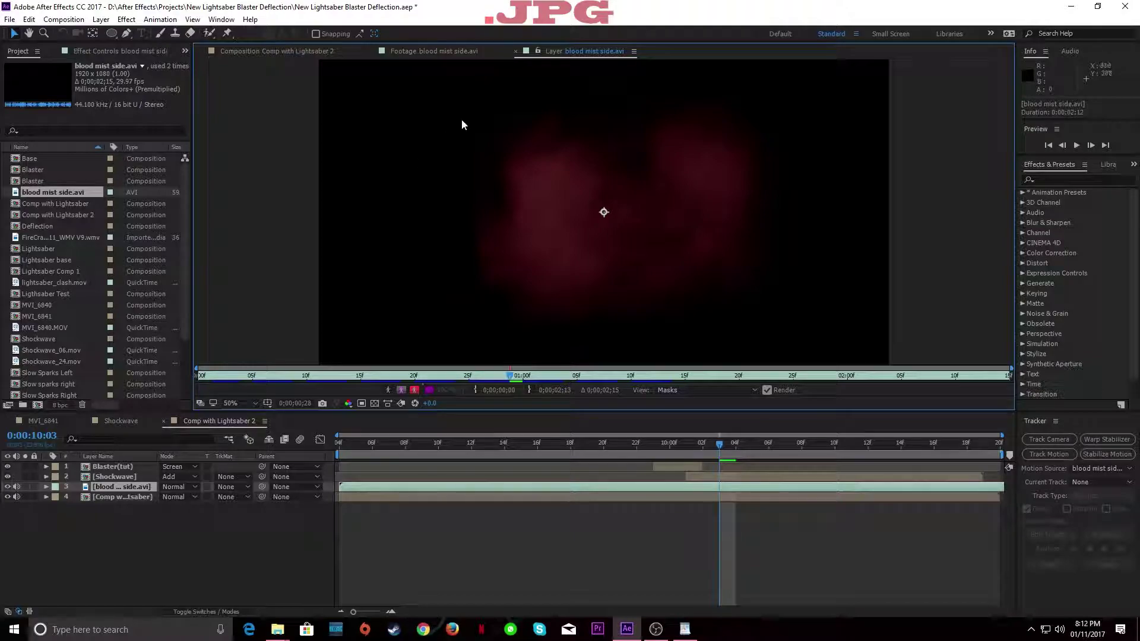
pyautogui.click(515, 51)
pyautogui.click(138, 518)
# Step: Apply the Curves effect to the blood mist side.avi layer
pyautogui.click(141, 486)
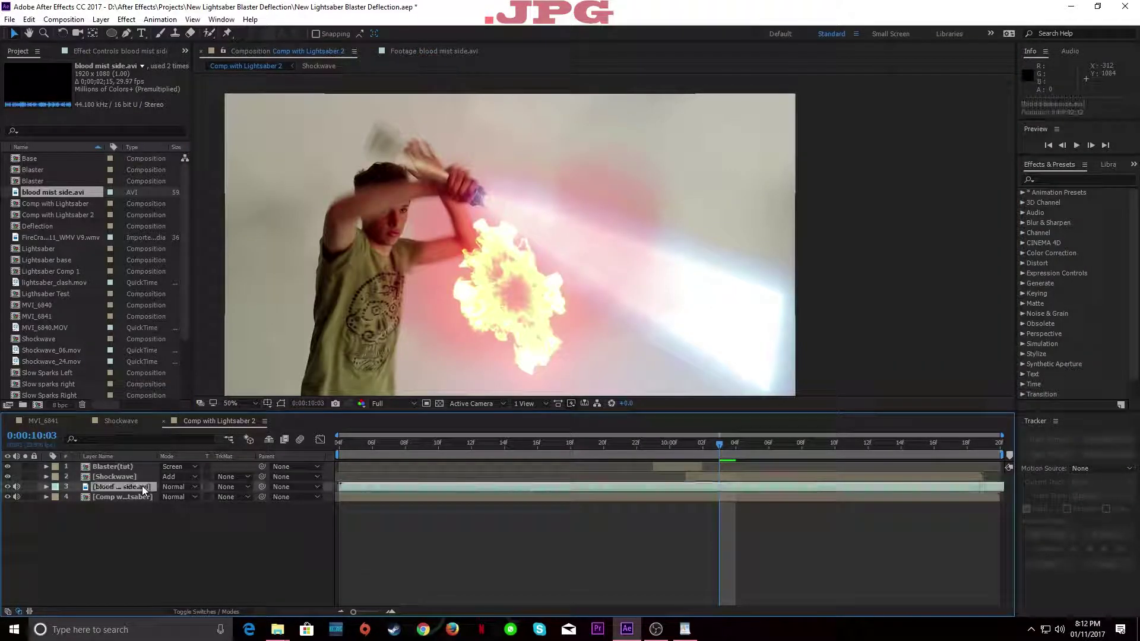
pyautogui.hotkey('ctrl', 'space')
pyautogui.write('curves')
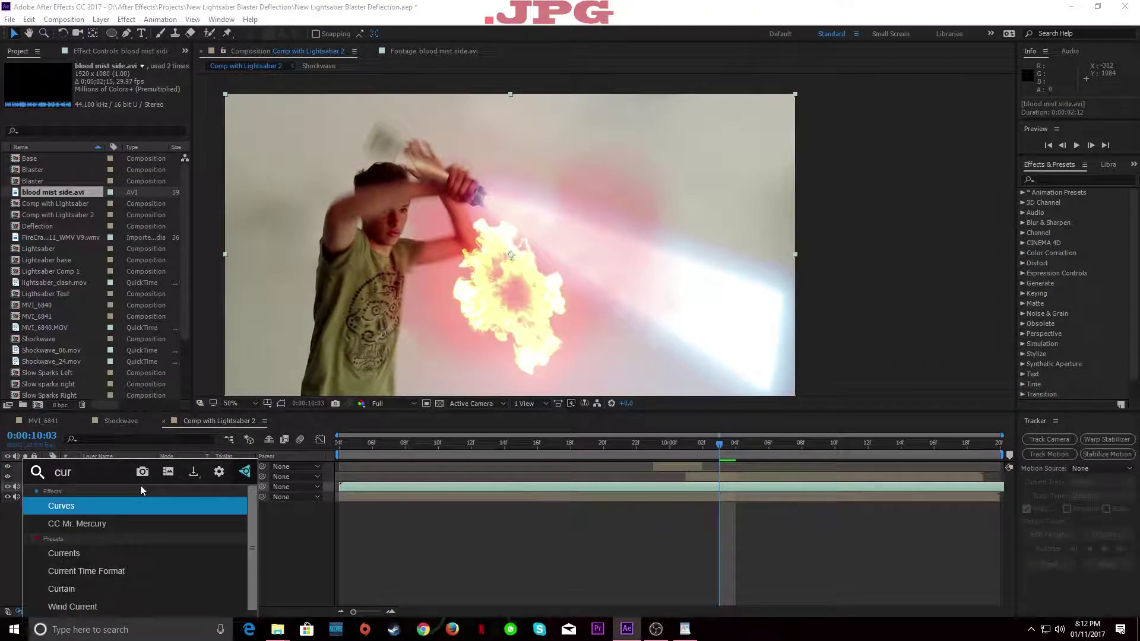
pyautogui.press('Return')
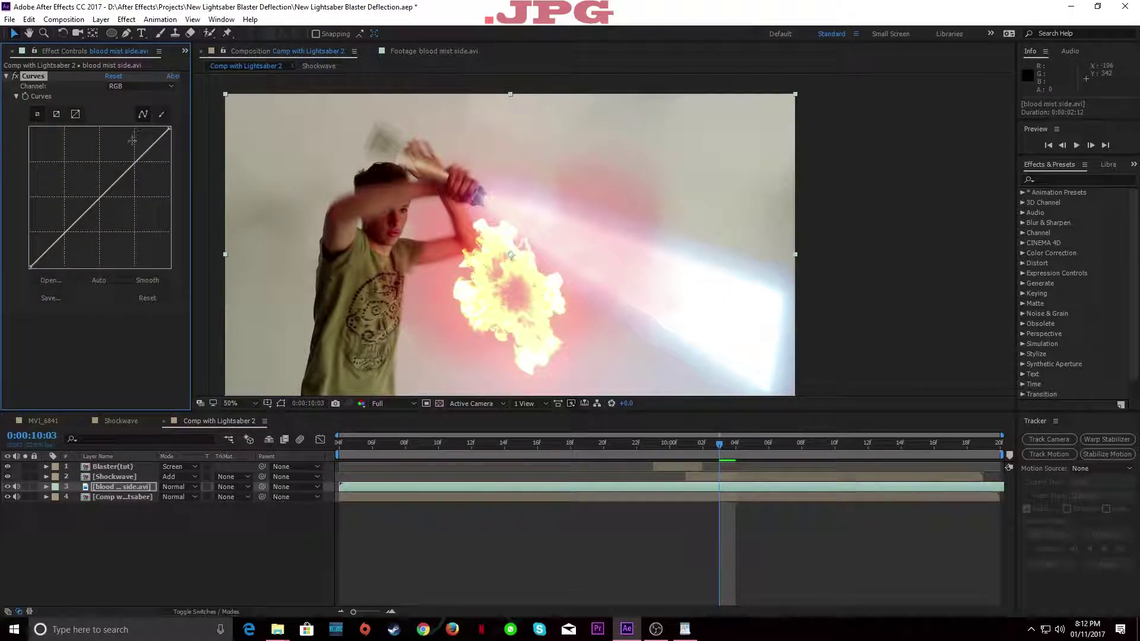
# Step: Solo the blood mist layer, push the white point of its RGB curve fully to the black end to whiten the mist, and save
pyautogui.click(134, 486)
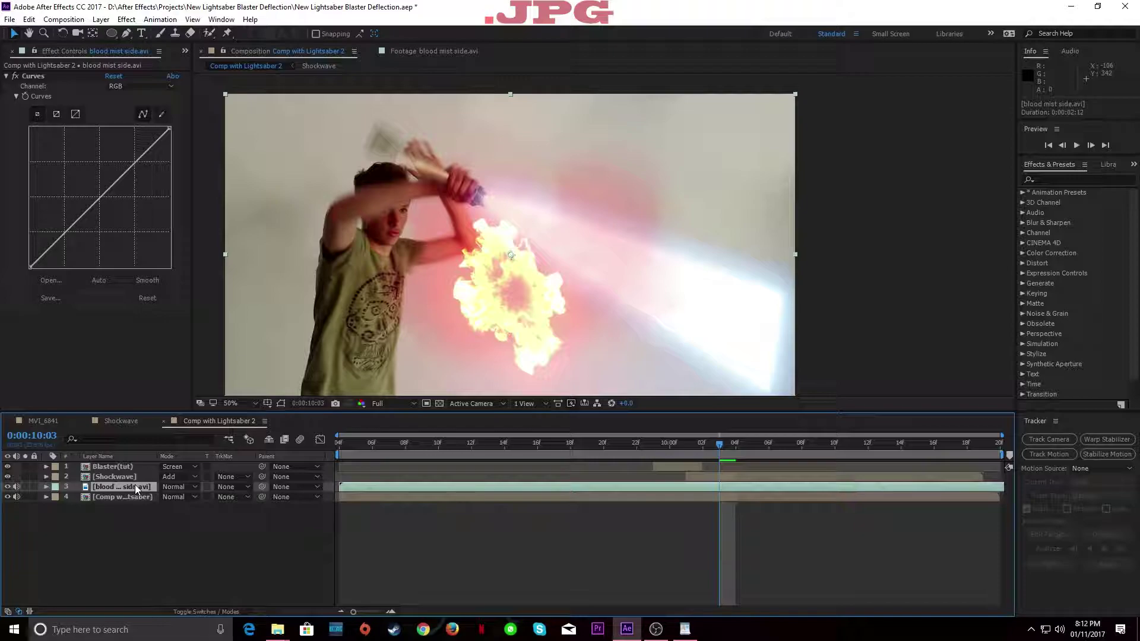
pyautogui.click(25, 487)
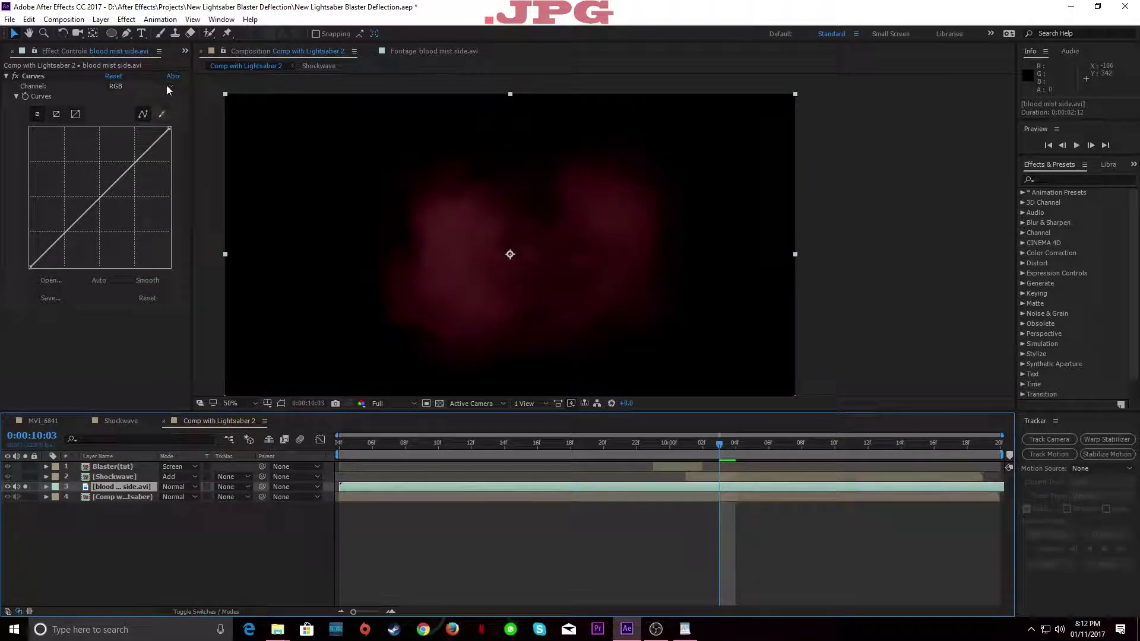
pyautogui.moveTo(170, 128); pyautogui.dragTo(27, 123)
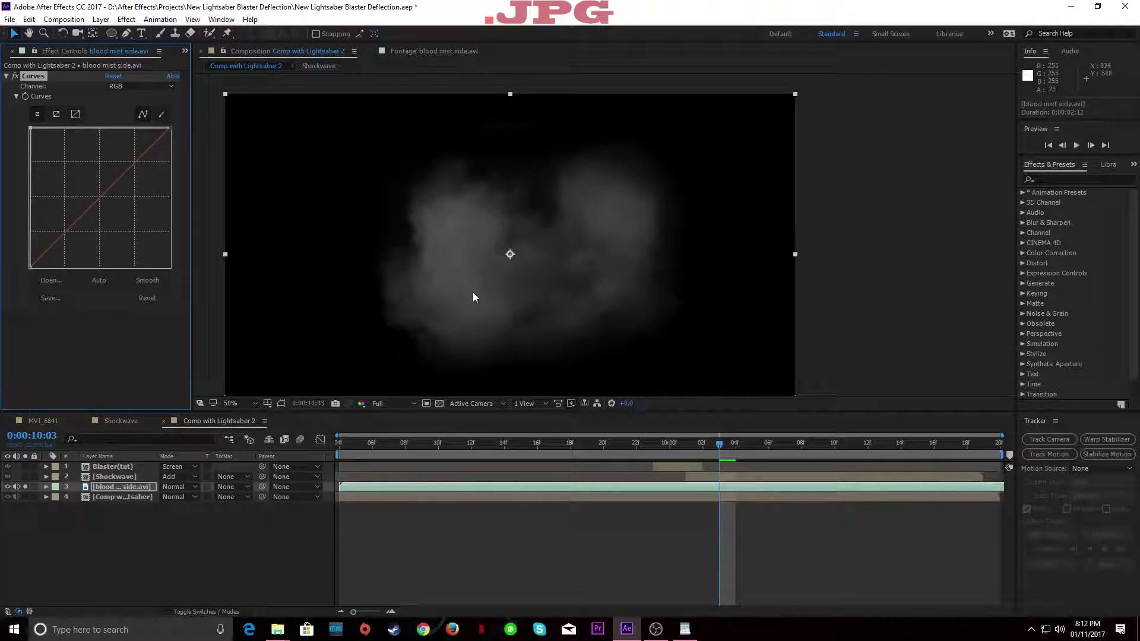
pyautogui.click(252, 534)
pyautogui.hotkey('ctrl', 's')
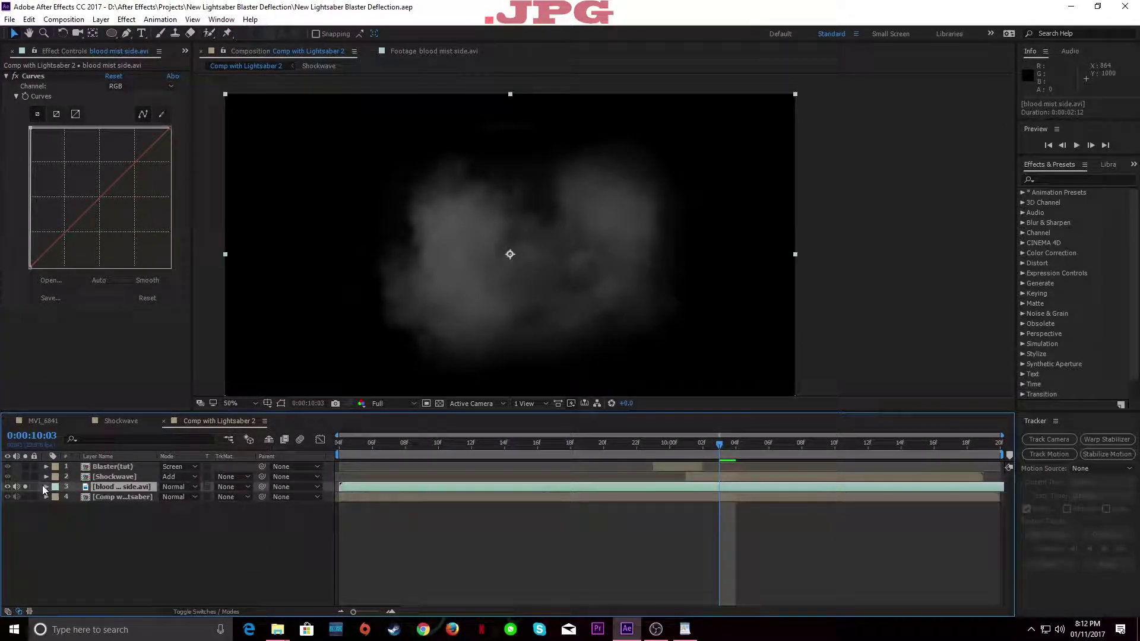
# Step: Unsolo the blood mist layer and set its blending mode to Add
pyautogui.click(25, 487)
pyautogui.click(180, 497)
pyautogui.click(173, 487)
pyautogui.click(173, 487)
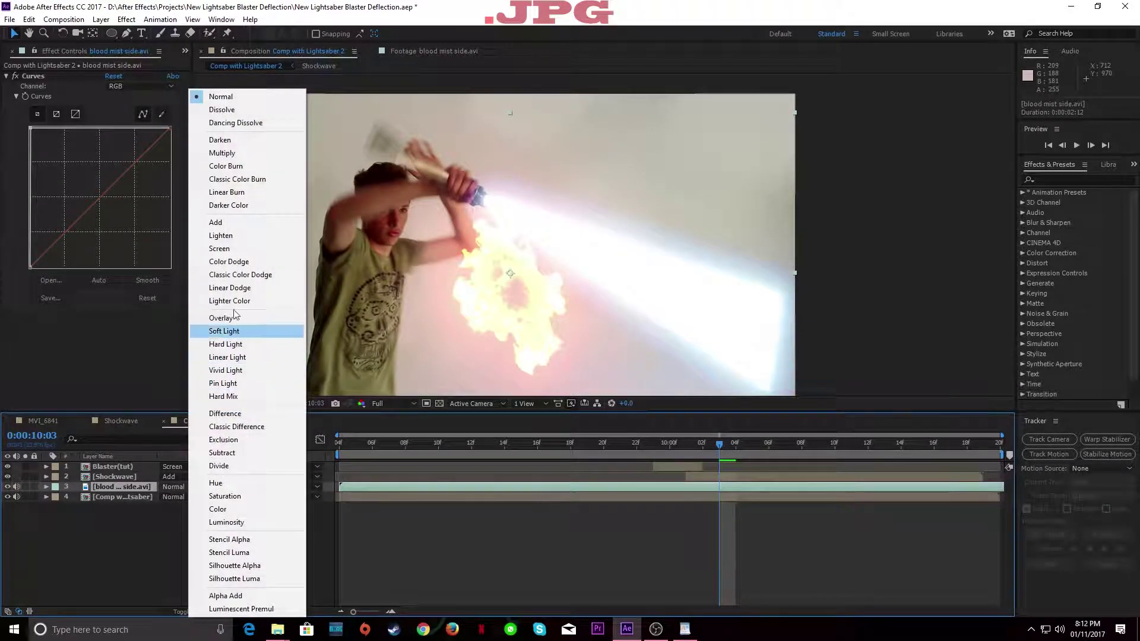
pyautogui.click(226, 223)
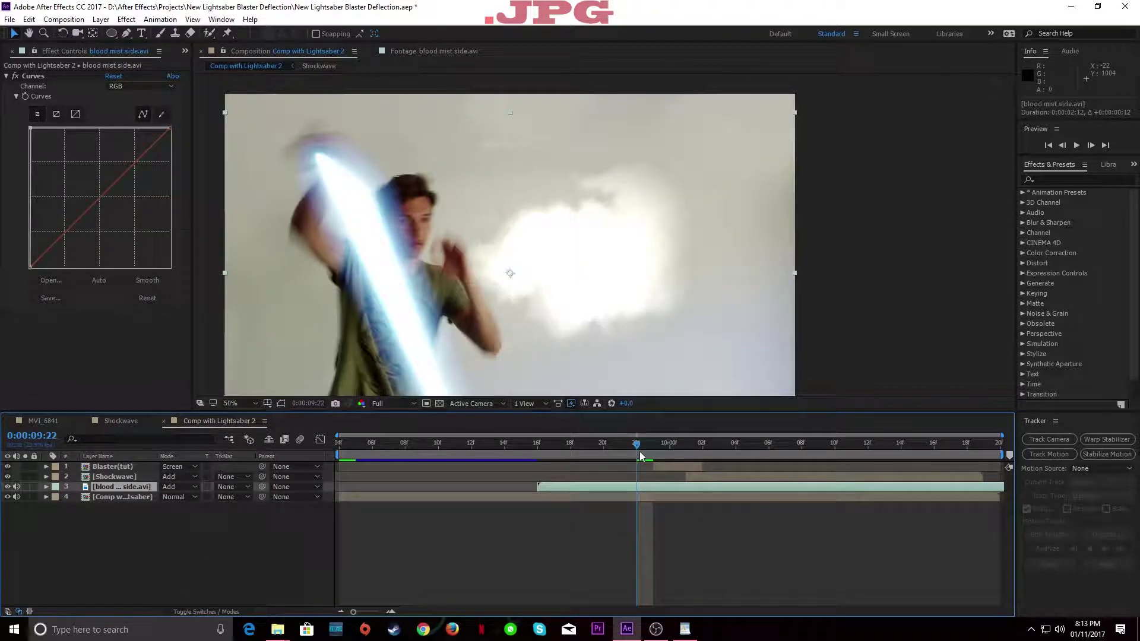
# Step: Slide the blood mist layer to the bolt's impact, trim its start to 0:00:10:01 and preview the timing
pyautogui.moveTo(640, 452); pyautogui.dragTo(789, 482)
pyautogui.moveTo(675, 445); pyautogui.dragTo(715, 484)
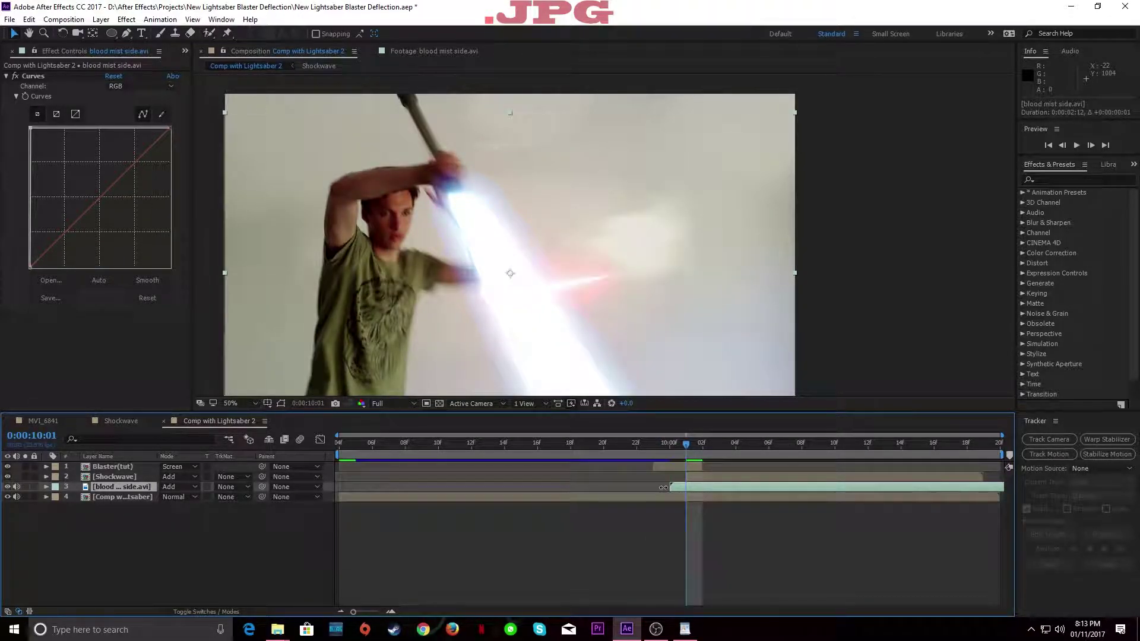
pyautogui.press('space')
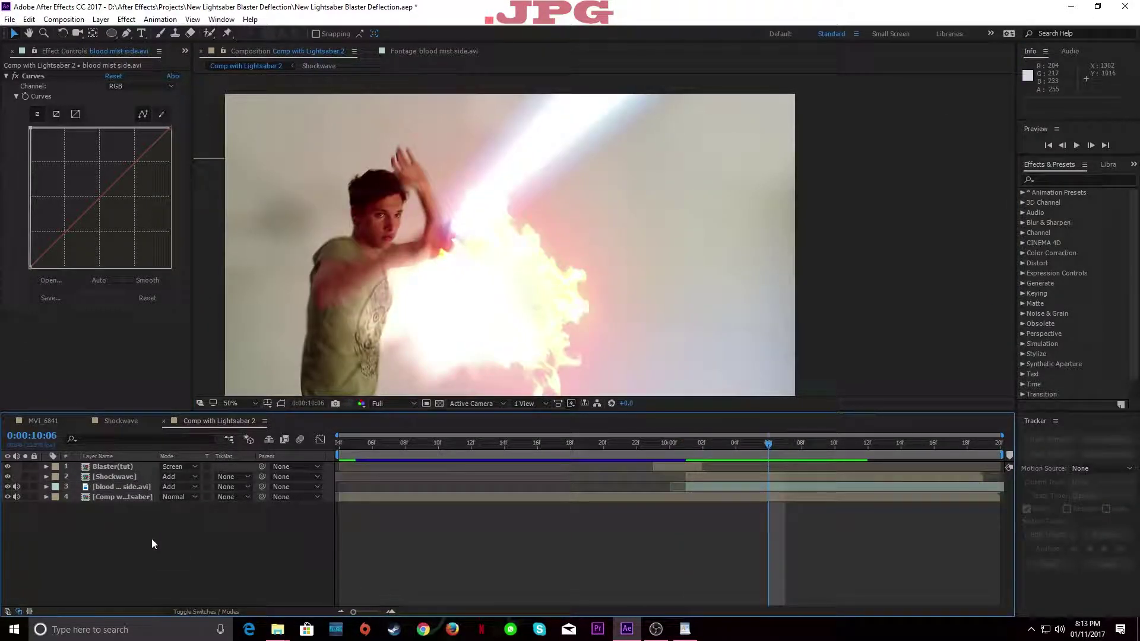
# Step: Lower the blood mist layer's opacity to 60%
pyautogui.click(123, 485)
pyautogui.press('t')
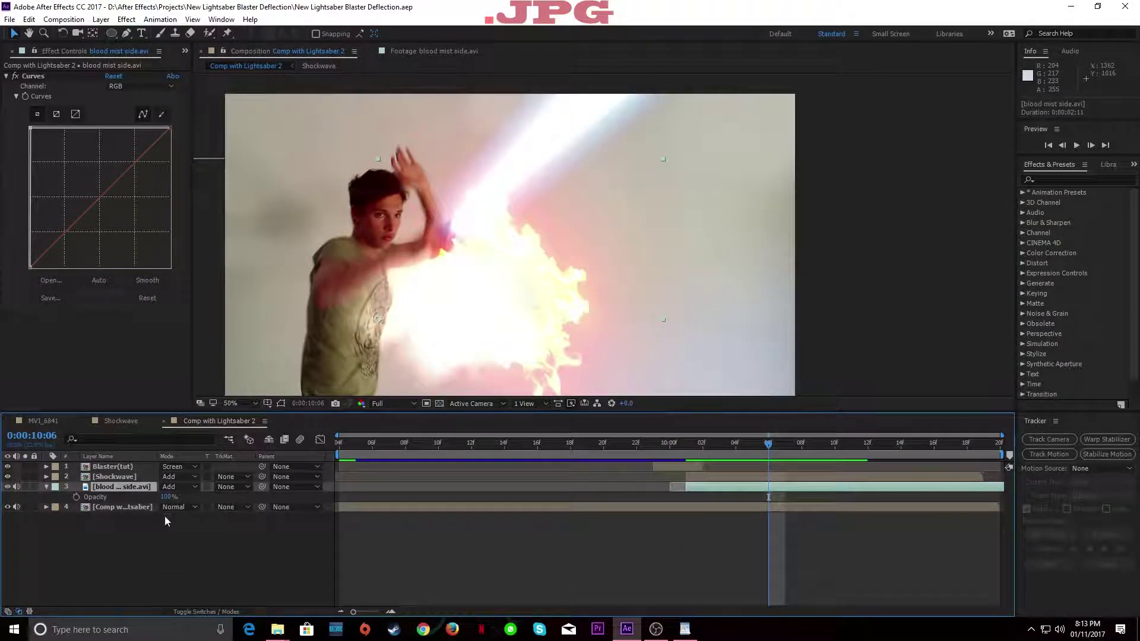
pyautogui.moveTo(168, 497); pyautogui.dragTo(145, 498)
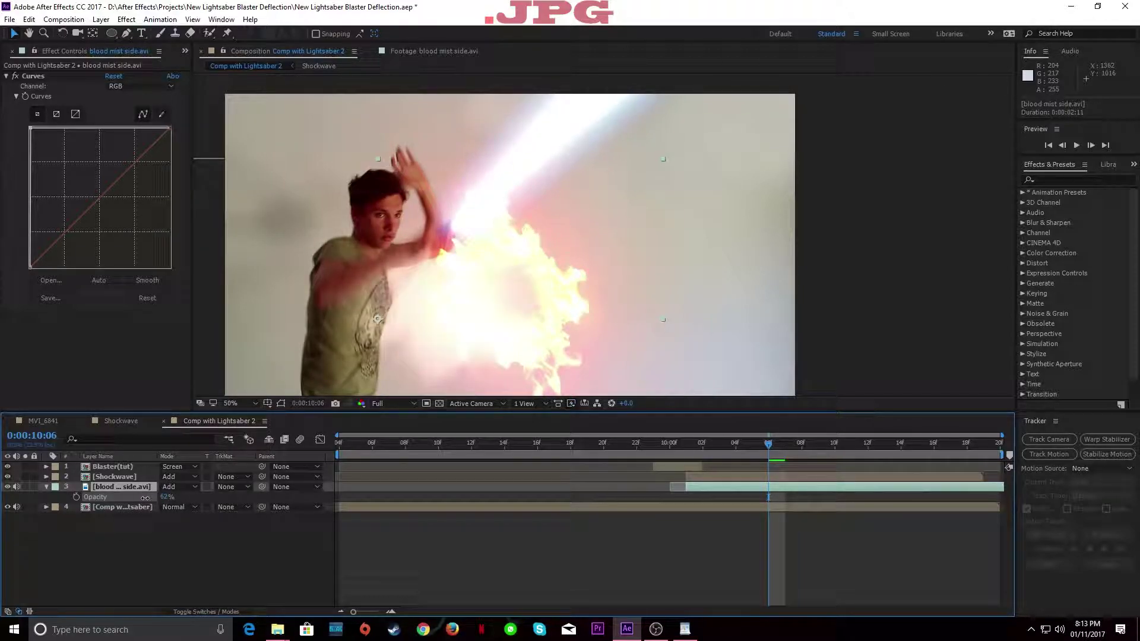
pyautogui.press('F2')
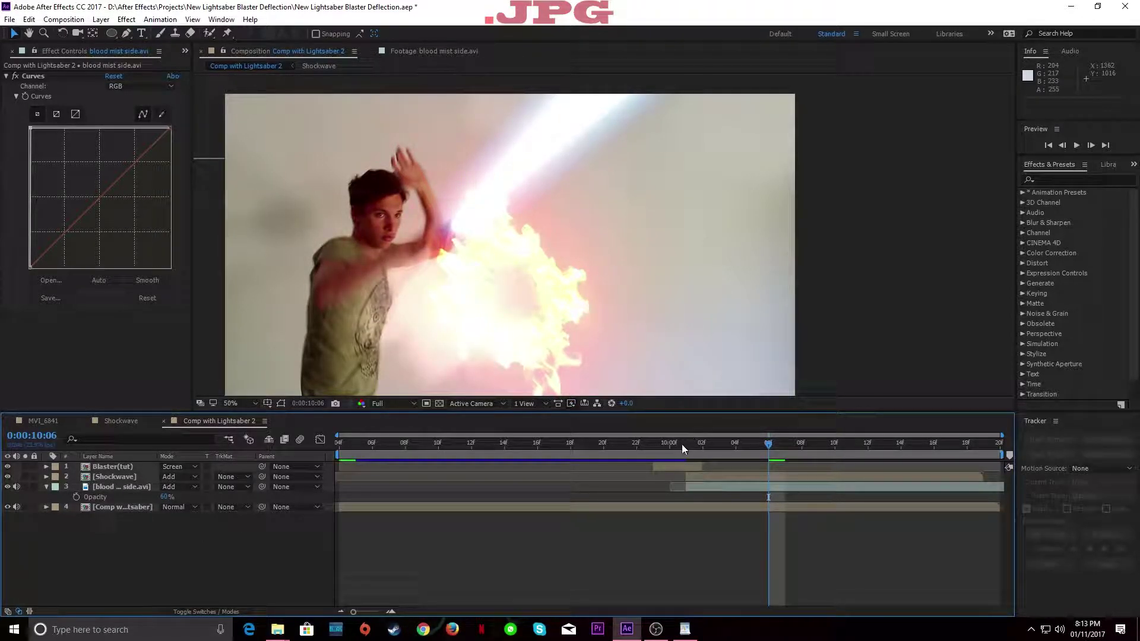
# Step: Preview the deflection from 0:00:10:01 and scrub through the shockwave and mist up to 0:00:10:11
pyautogui.click(682, 444)
pyautogui.press('space')
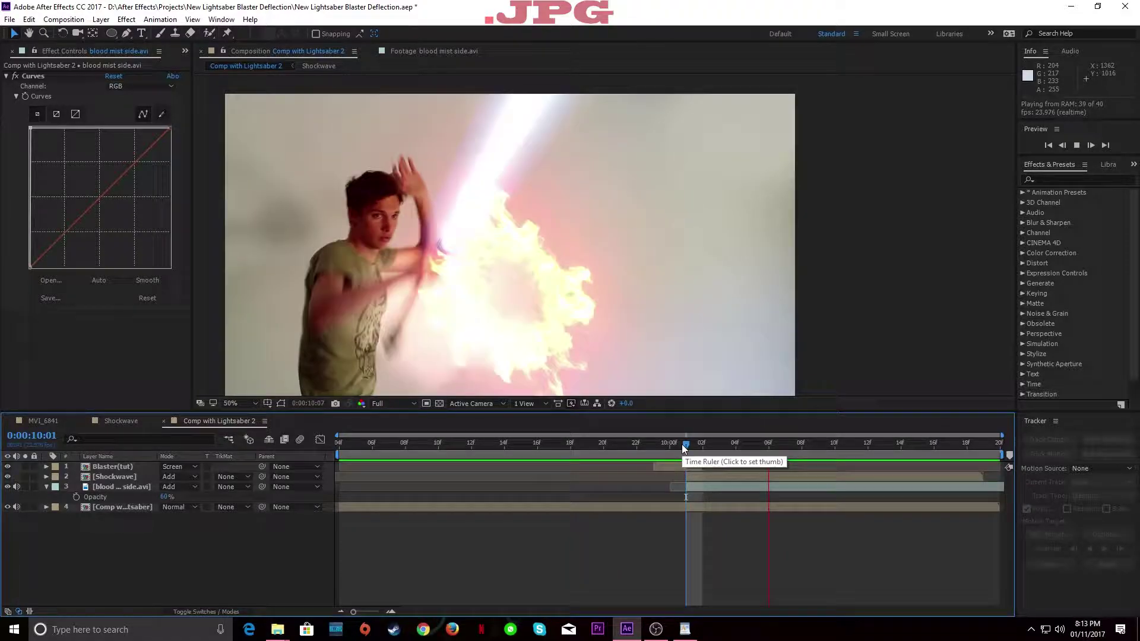
pyautogui.press('space')
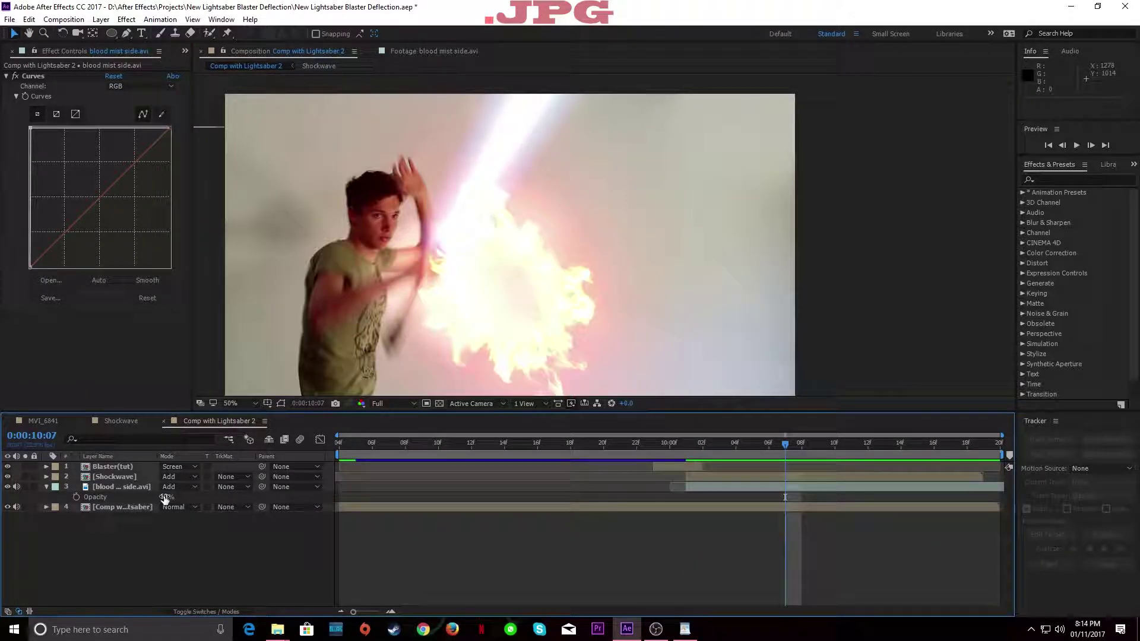
pyautogui.moveTo(704, 444); pyautogui.dragTo(854, 457)
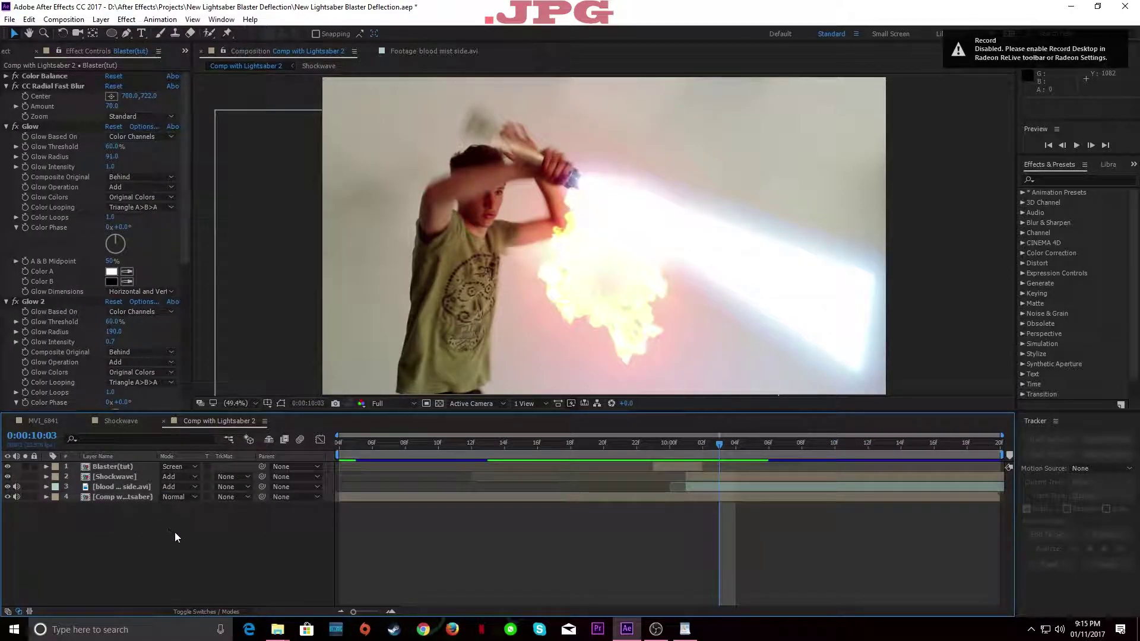
pyautogui.moveTo(703, 448); pyautogui.dragTo(836, 447)
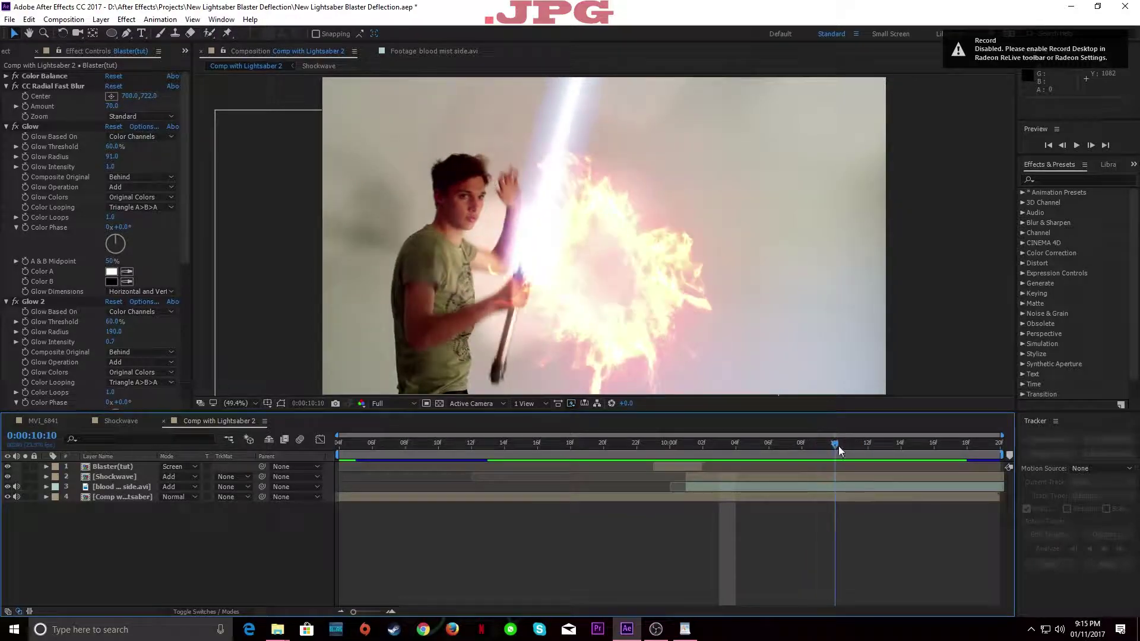
pyautogui.moveTo(755, 440); pyautogui.dragTo(851, 443)
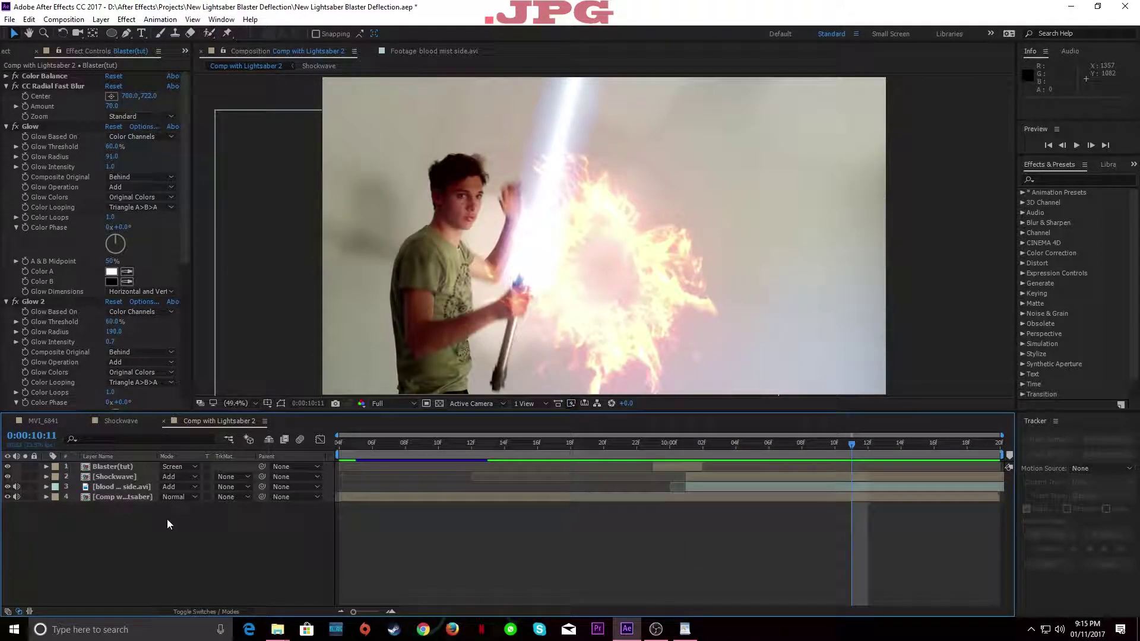
# Step: Add a new adjustment layer above all other layers and rename it Heat
pyautogui.click(101, 19)
pyautogui.moveTo(285, 33)
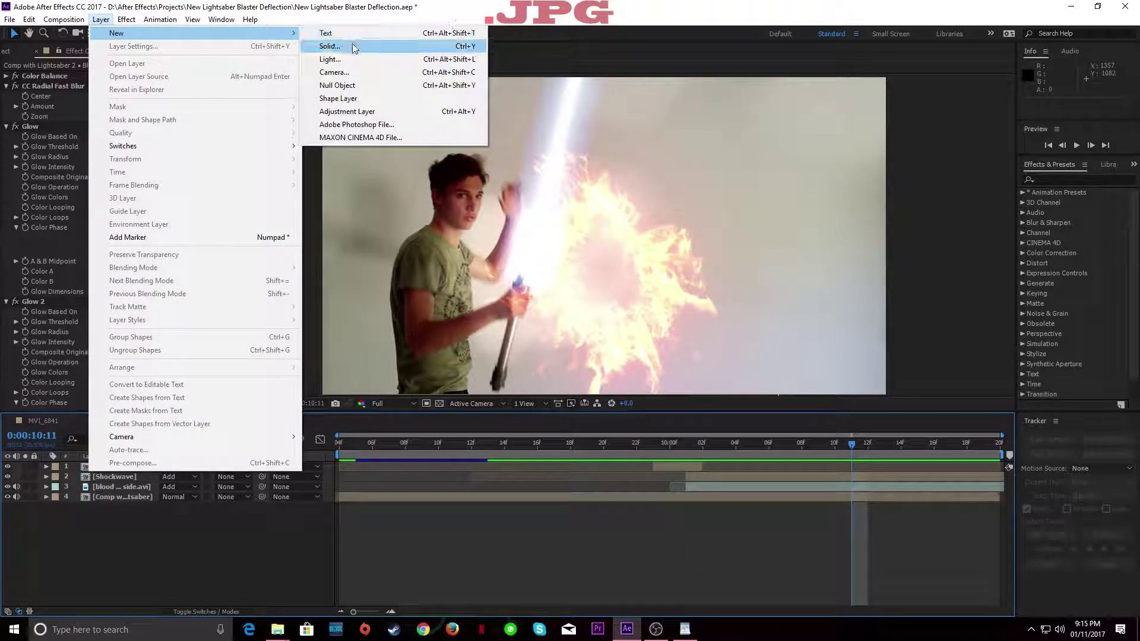
pyautogui.click(347, 111)
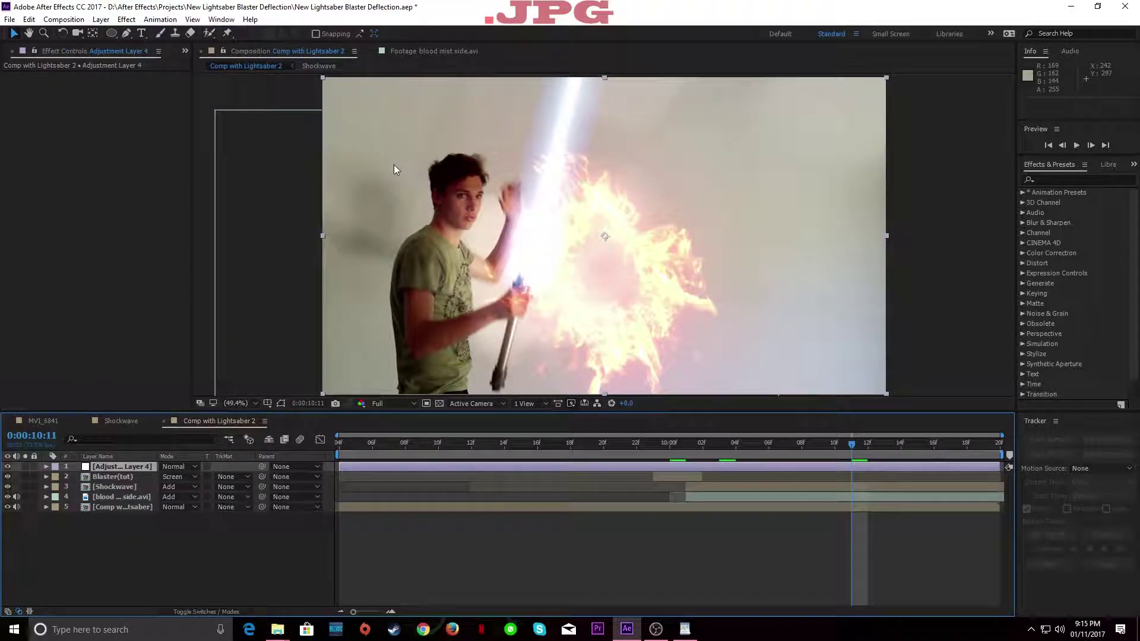
pyautogui.rightClick(123, 468)
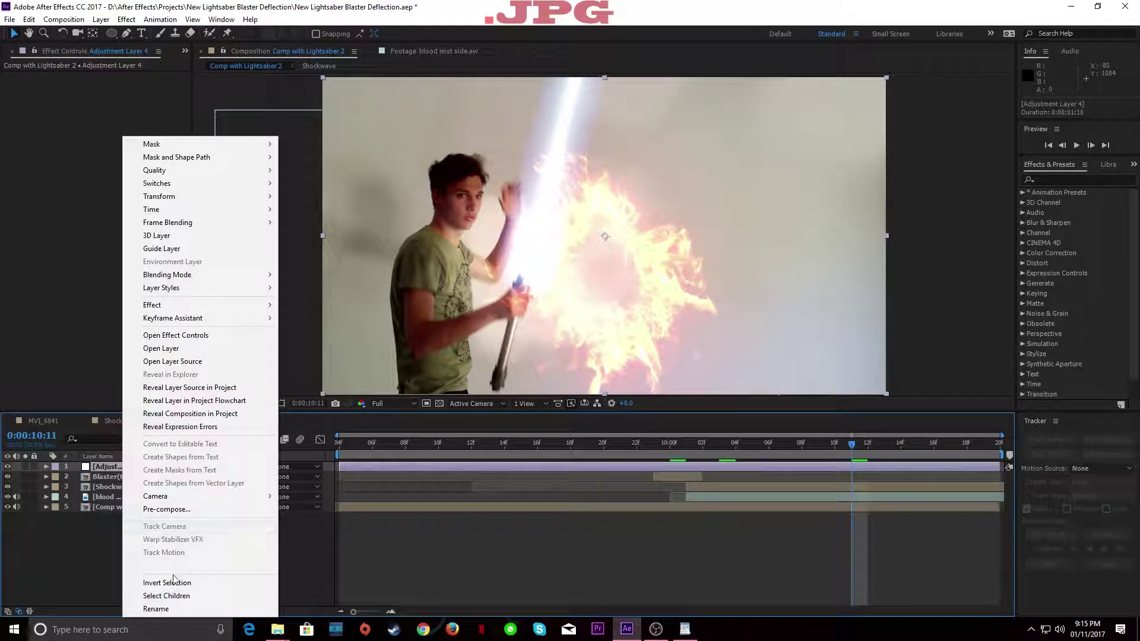
pyautogui.click(190, 610)
pyautogui.write('Heat')
pyautogui.click(190, 514)
# Step: Apply the Turbulent Displace effect to the Heat adjustment layer
pyautogui.click(132, 468)
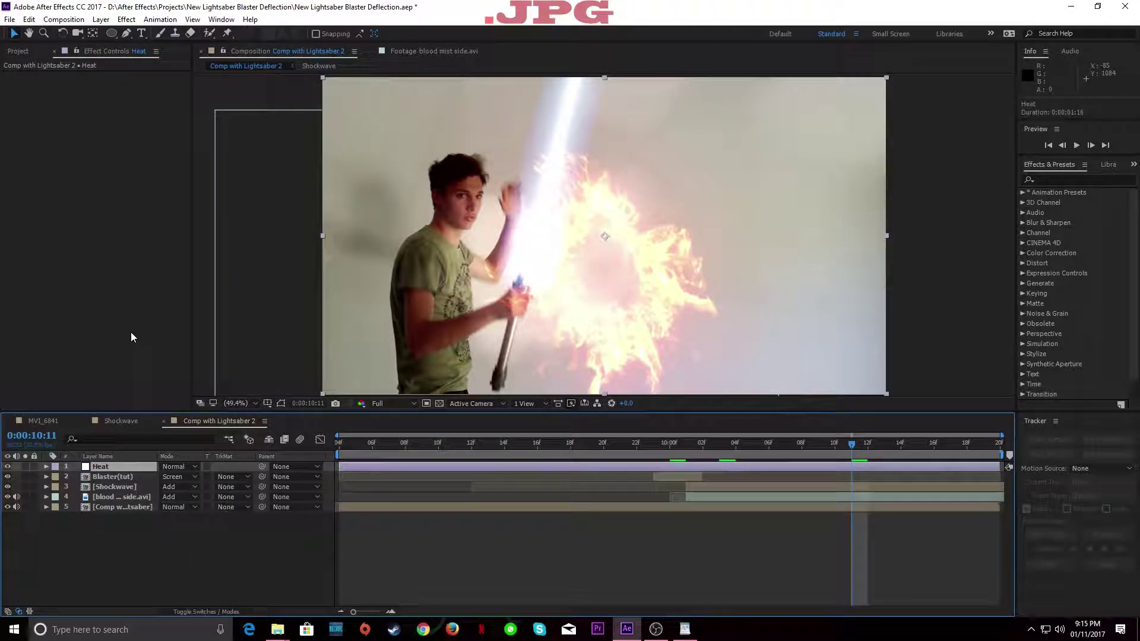
pyautogui.hotkey('ctrl', 'space')
pyautogui.write('turb')
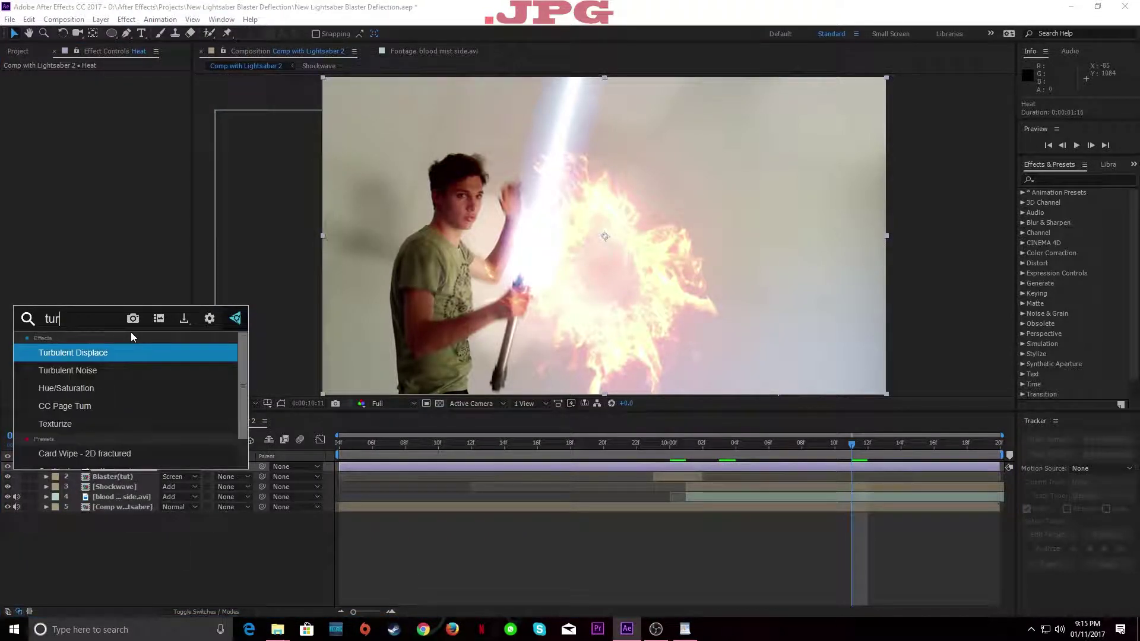
pyautogui.click(112, 347)
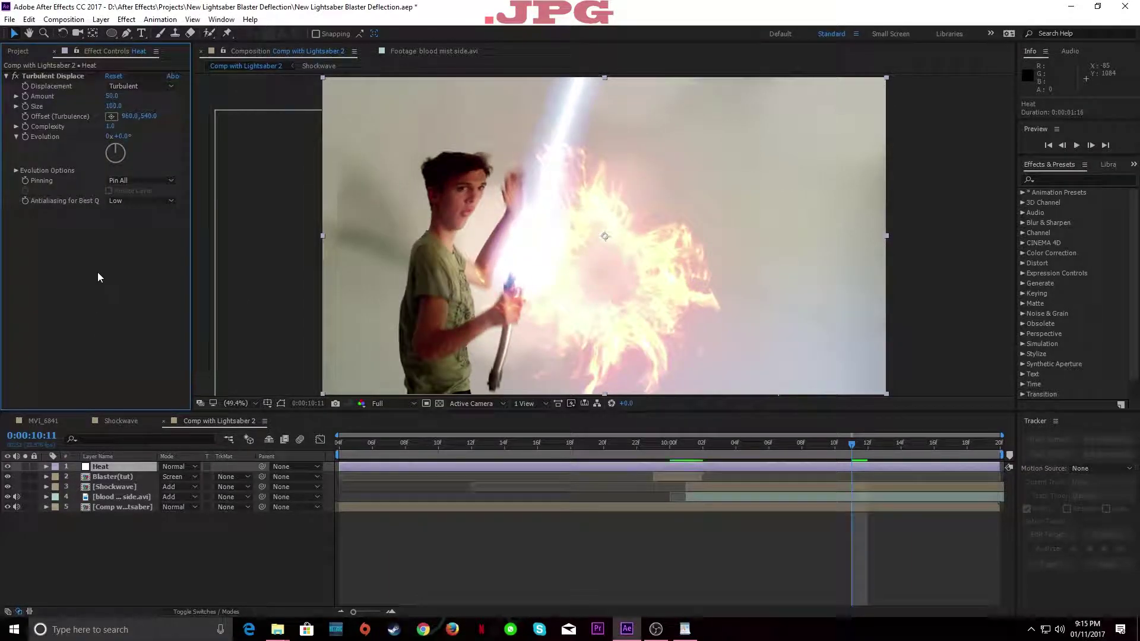
# Step: Trim the start of the Heat adjustment layer to 0:00:10:05
pyautogui.moveTo(779, 444)
pyautogui.mouseDown()
pyautogui.moveTo(714, 446)
pyautogui.moveTo(785, 445)
pyautogui.moveTo(769, 444)
pyautogui.mouseUp()
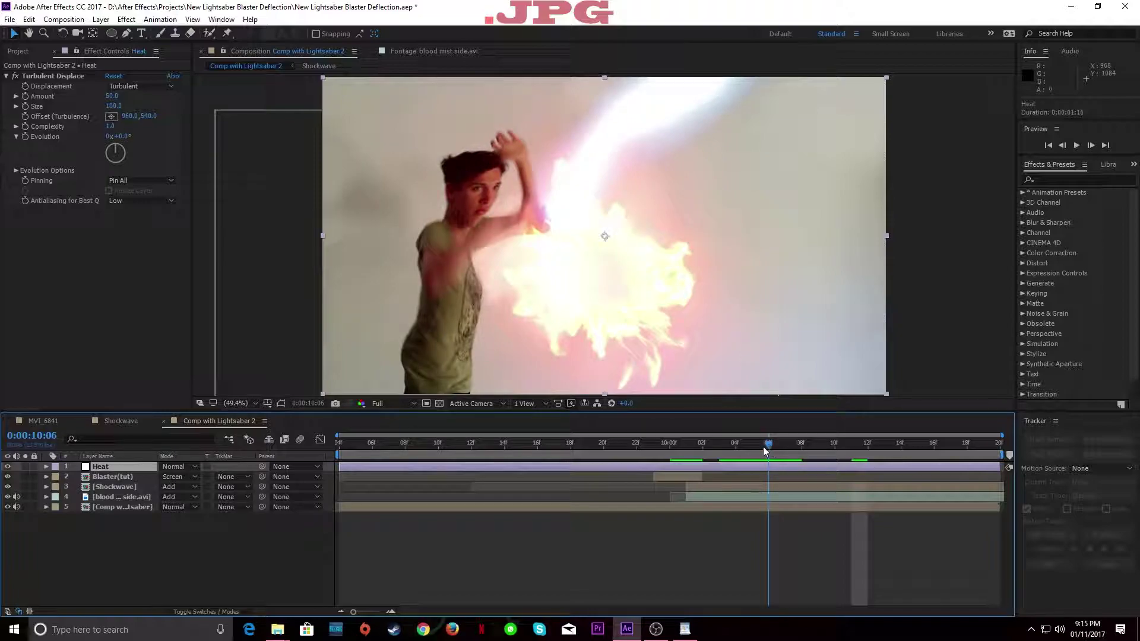
pyautogui.moveTo(339, 467); pyautogui.dragTo(761, 468)
pyautogui.press('pageup')
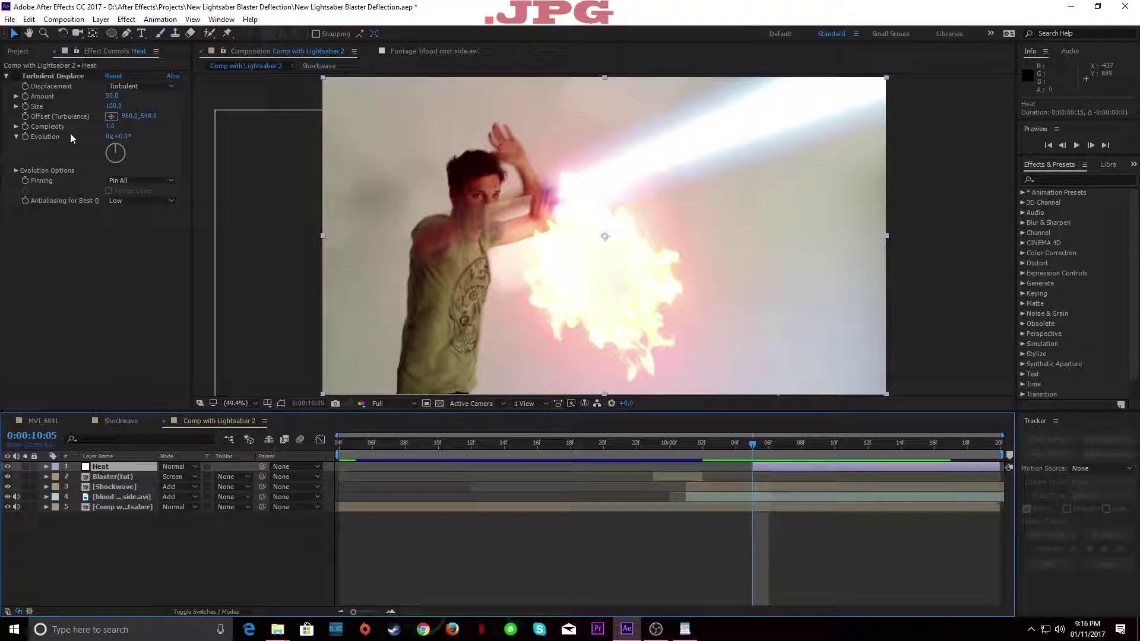
# Step: Set the Heat layer's Turbulent Displace Size to about 23 and Amount to about 105, and save the project
pyautogui.click(14, 76)
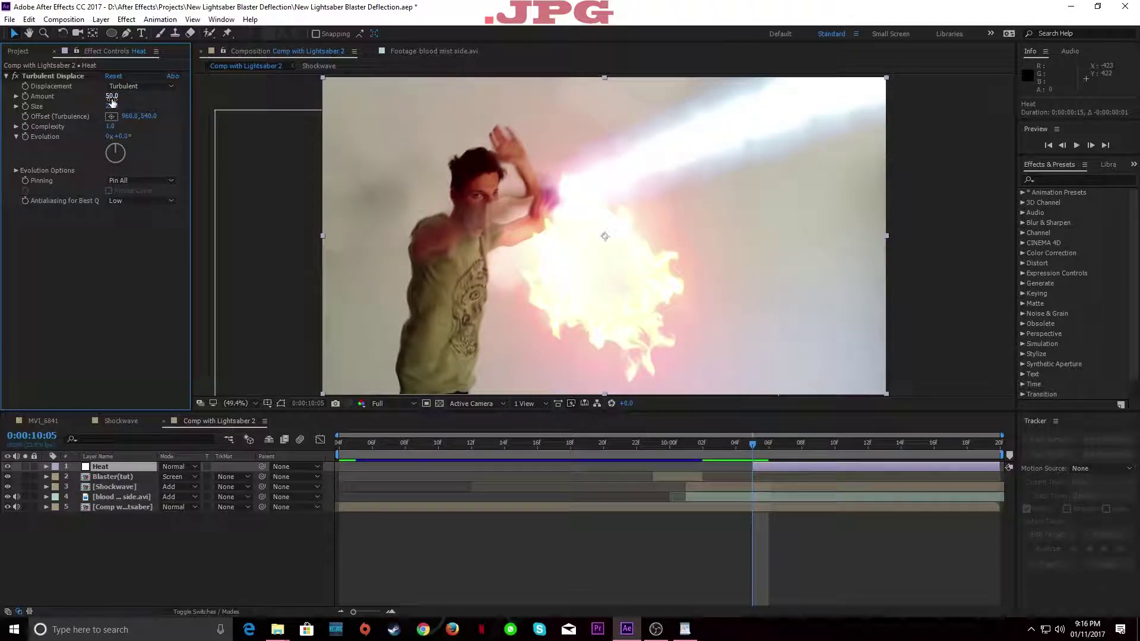
pyautogui.moveTo(111, 102)
pyautogui.mouseDown()
pyautogui.moveTo(169, 106)
pyautogui.moveTo(132, 106)
pyautogui.mouseUp()
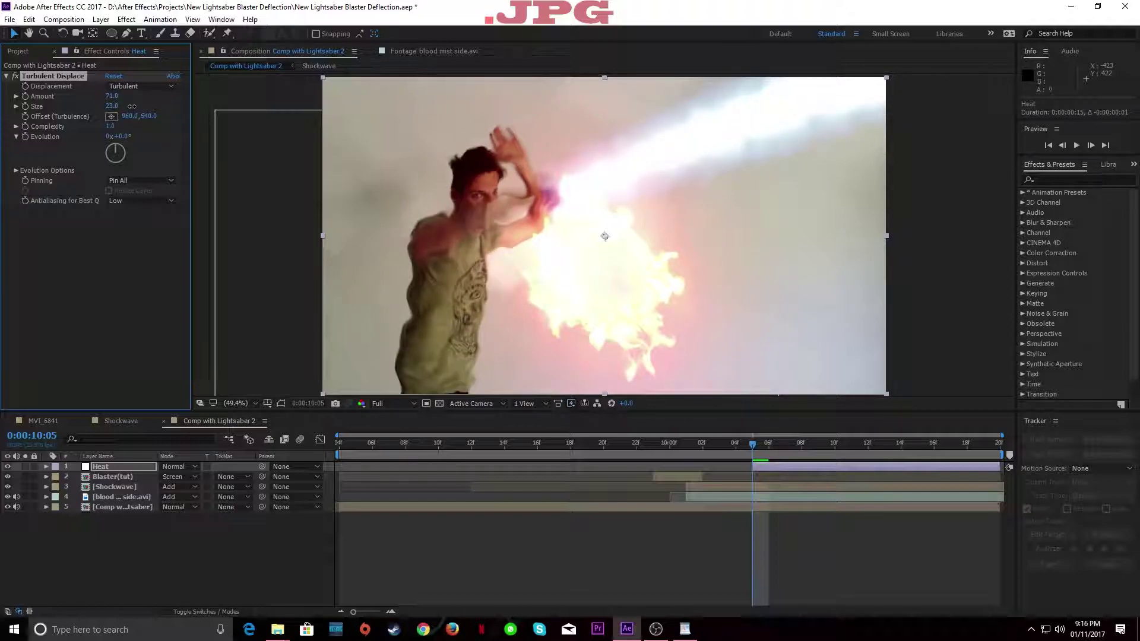
pyautogui.click(130, 163)
pyautogui.hotkey('ctrl', 's')
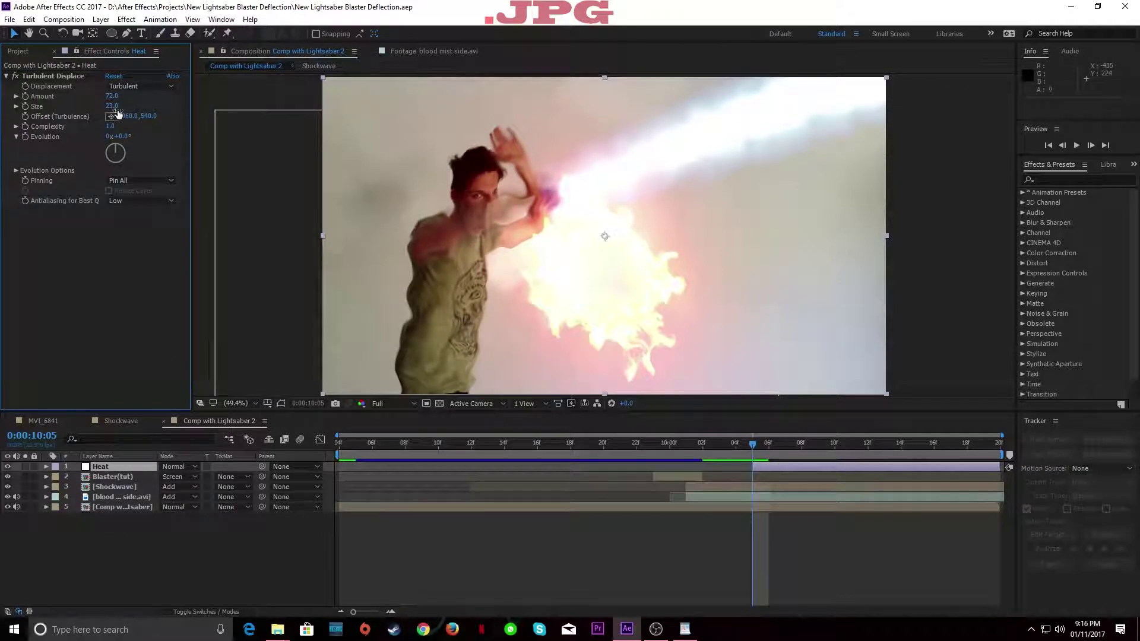
pyautogui.moveTo(112, 96)
pyautogui.mouseDown()
pyautogui.moveTo(141, 99)
pyautogui.moveTo(132, 99)
pyautogui.mouseUp()
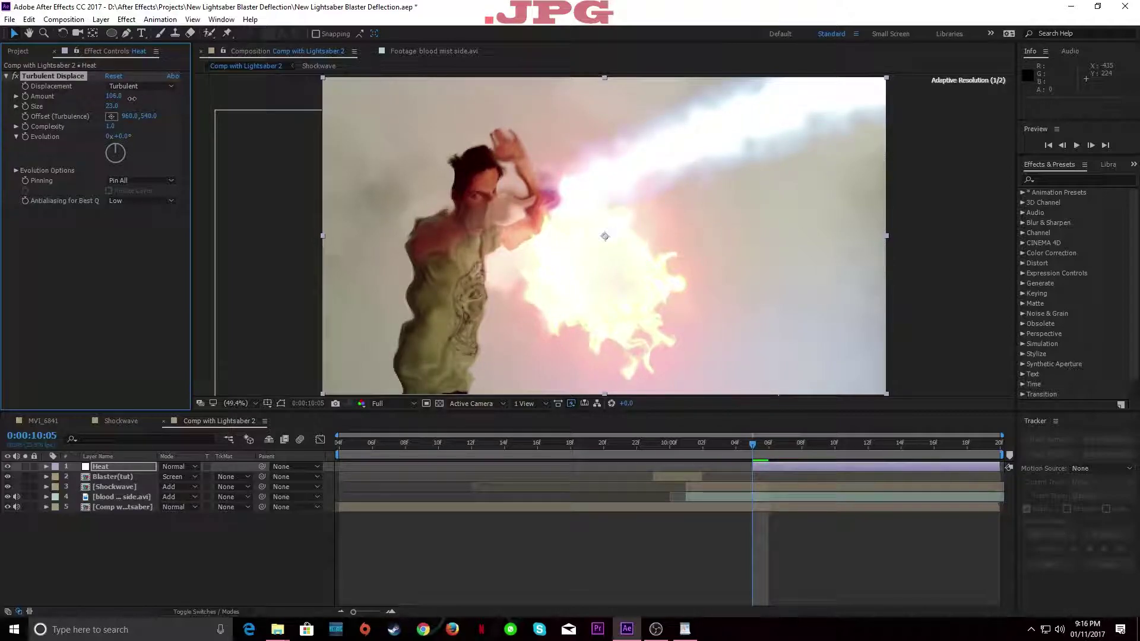
pyautogui.click(125, 247)
pyautogui.hotkey('ctrl', 's')
# Step: Draw a closed Pen mask on the Heat layer around the fireball and the blade, mostly leaving out the actor
pyautogui.click(127, 476)
pyautogui.click(127, 468)
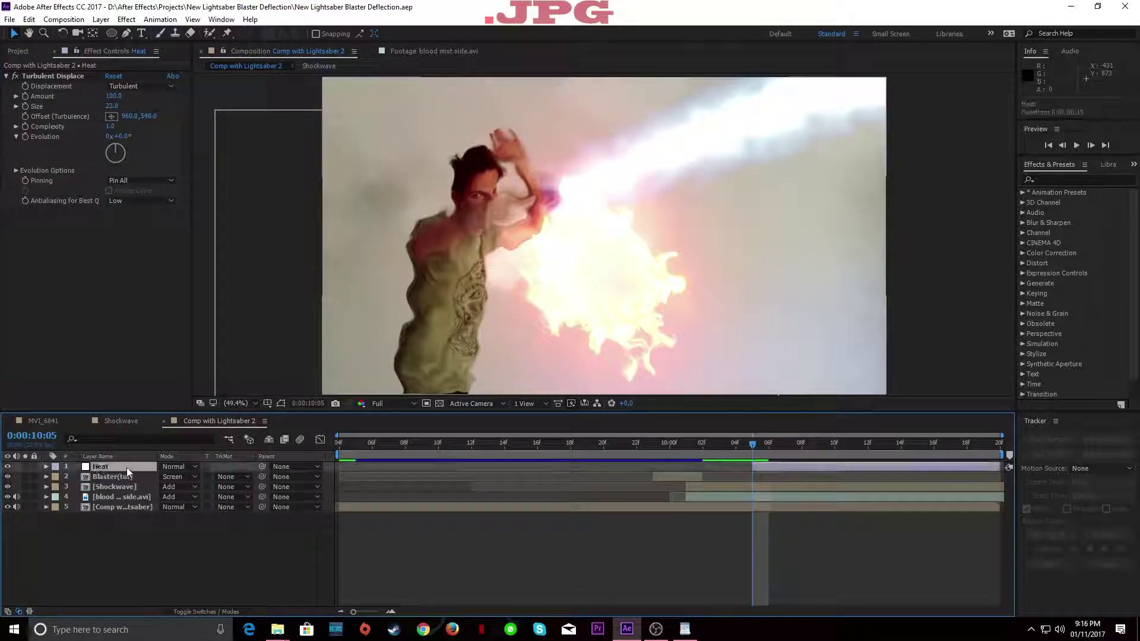
pyautogui.click(127, 32)
pyautogui.click(16, 76)
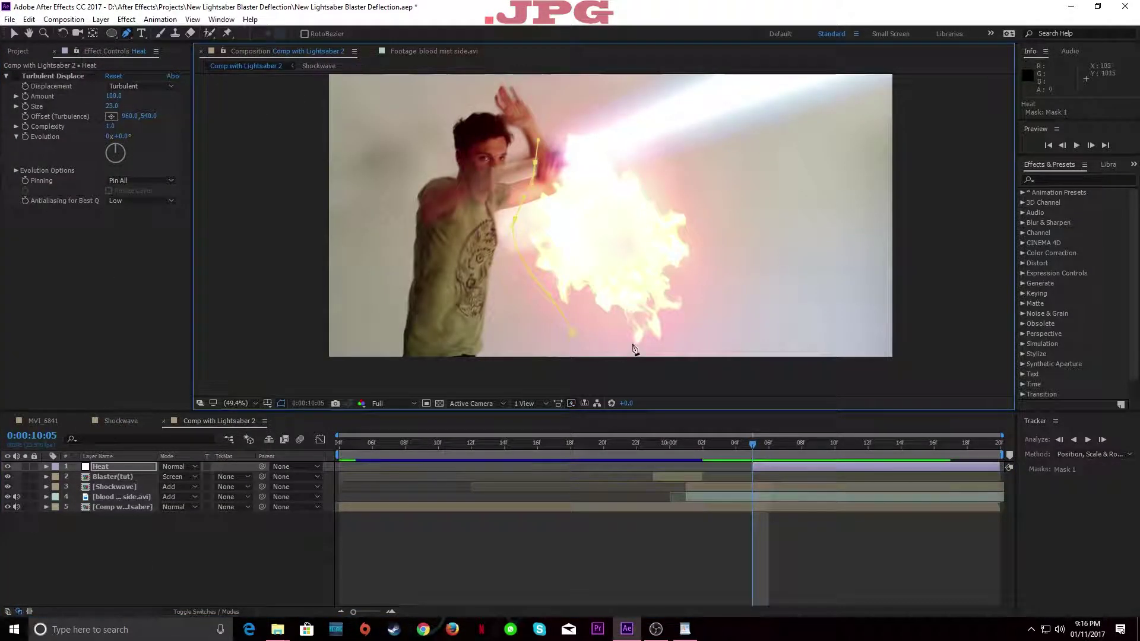
pyautogui.click(576, 160)
pyautogui.click(722, 160)
pyautogui.click(795, 292)
pyautogui.moveTo(796, 291); pyautogui.dragTo(766, 154)
pyautogui.moveTo(767, 286); pyautogui.dragTo(764, 317)
pyautogui.click(519, 349)
pyautogui.moveTo(543, 283); pyautogui.dragTo(481, 232)
pyautogui.moveTo(501, 133)
pyautogui.mouseDown()
pyautogui.moveTo(447, 234)
pyautogui.moveTo(445, 204)
pyautogui.mouseUp()
pyautogui.moveTo(433, 256); pyautogui.dragTo(410, 261)
pyautogui.moveTo(429, 330); pyautogui.dragTo(469, 289)
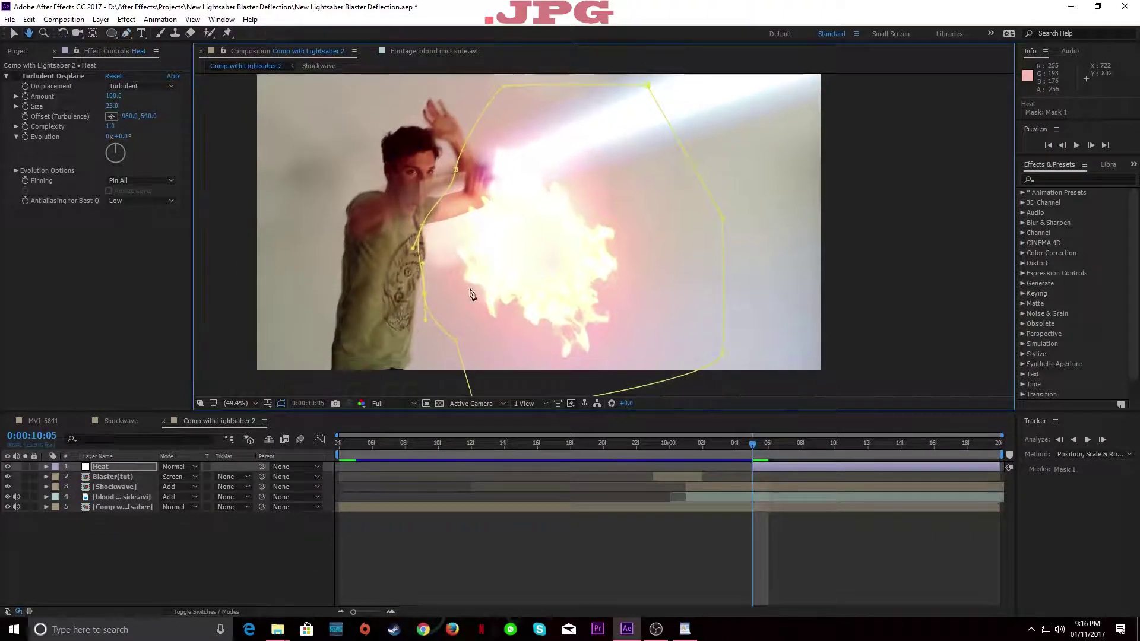
pyautogui.click(16, 76)
# Step: Feather the Heat layer's mask by 94 pixels and save the project
pyautogui.click(195, 590)
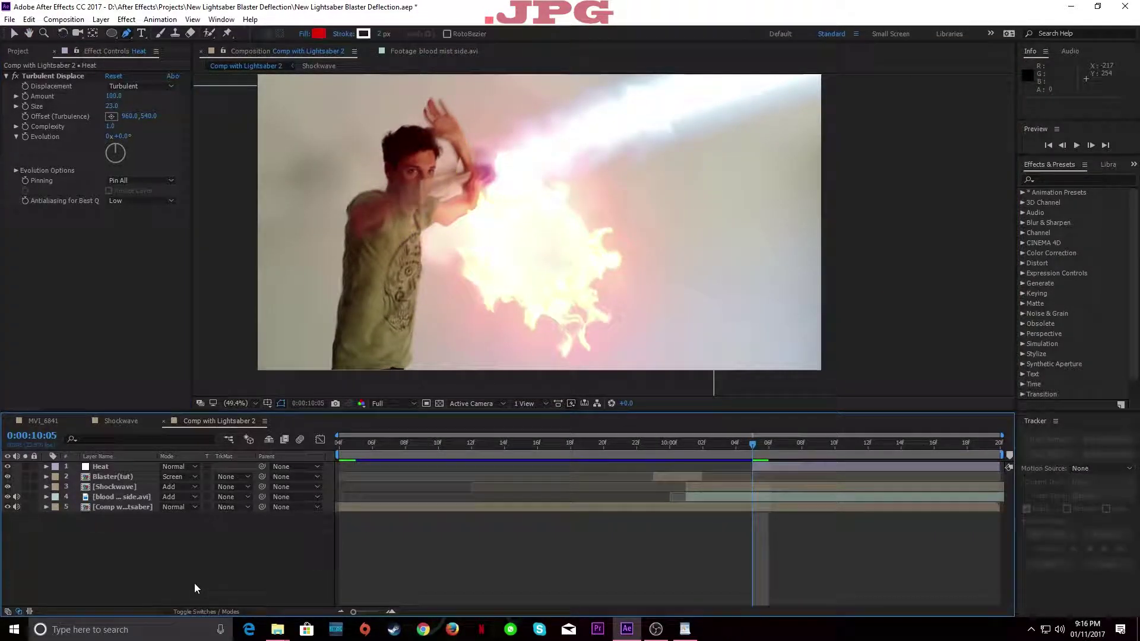
pyautogui.click(112, 467)
pyautogui.press('f')
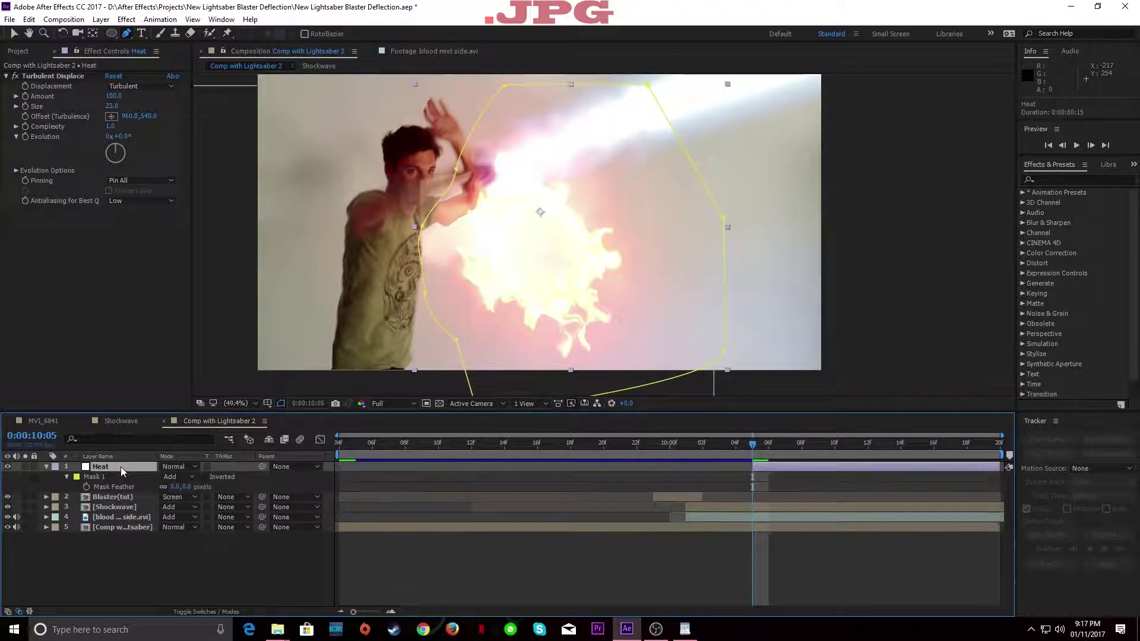
pyautogui.click(280, 404)
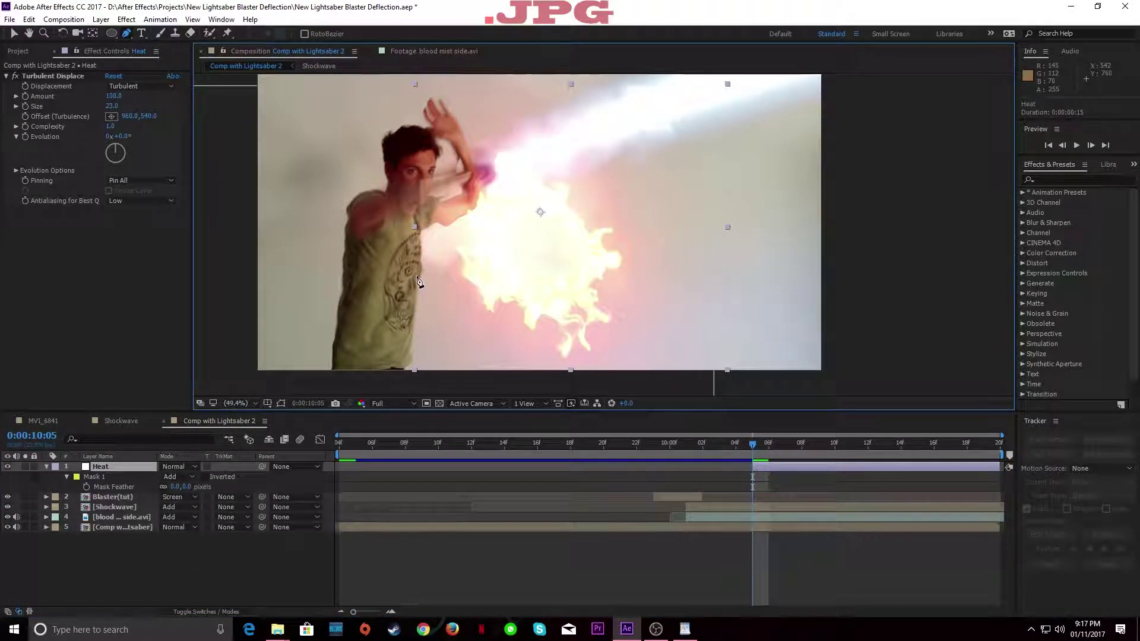
pyautogui.scroll(2, 426, 280)
pyautogui.press('space')
pyautogui.moveTo(430, 277); pyautogui.dragTo(573, 336)
pyautogui.press('g')
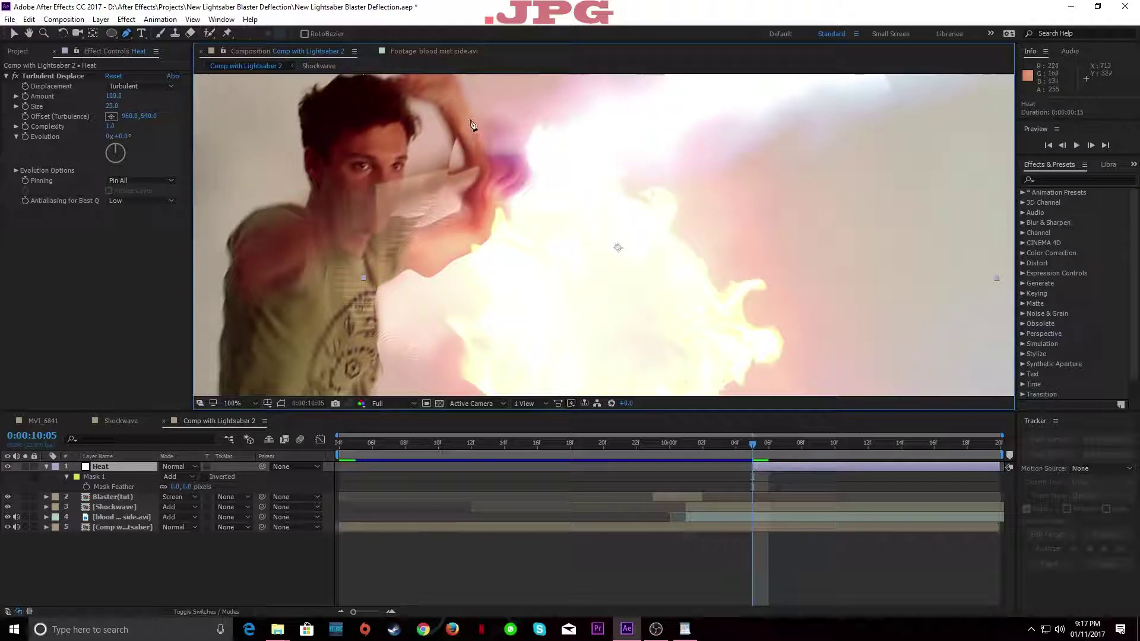
pyautogui.moveTo(174, 488); pyautogui.dragTo(224, 525)
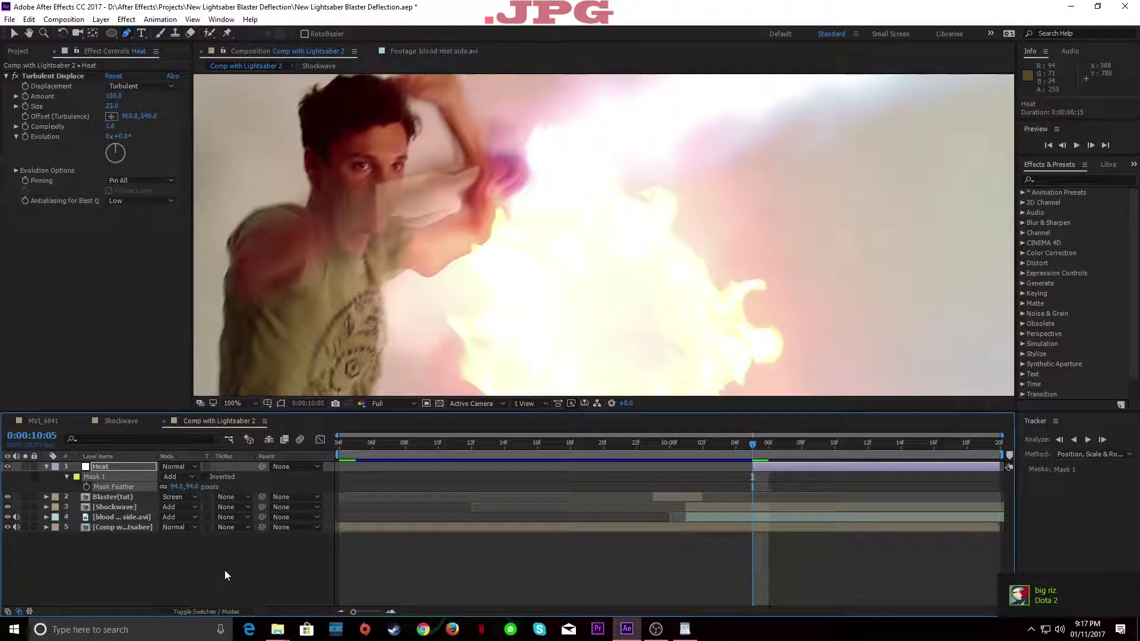
pyautogui.click(225, 570)
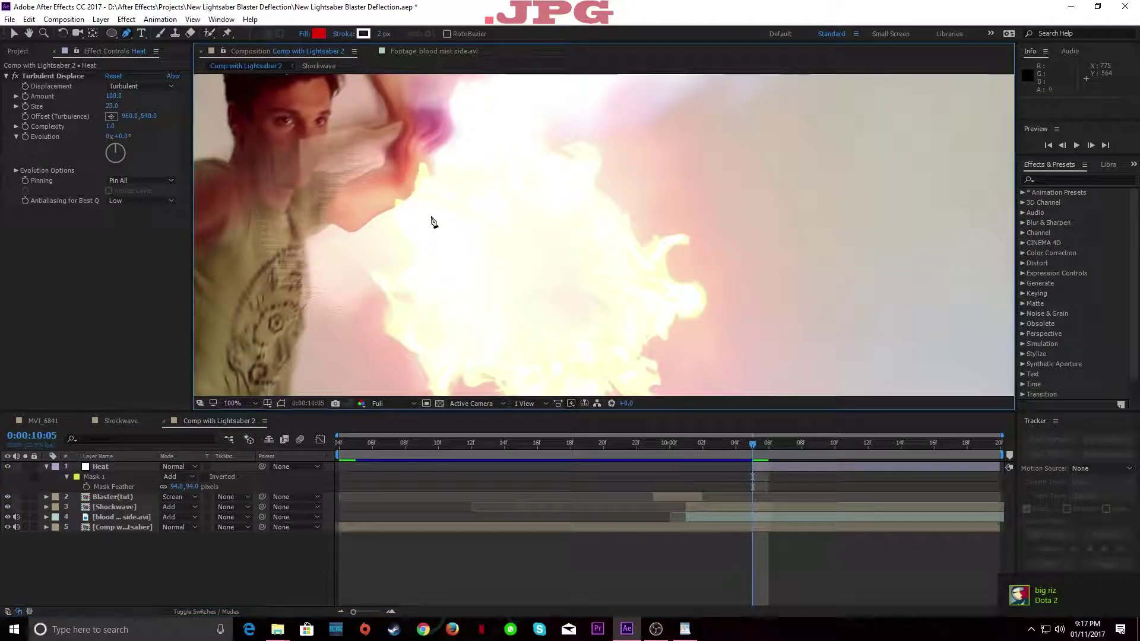
pyautogui.hotkey('ctrl', 's')
# Step: Start keyframing the Turbulent Displace Amount at the beginning of the Heat layer and set it to 0
pyautogui.click(98, 477)
pyautogui.press(',')
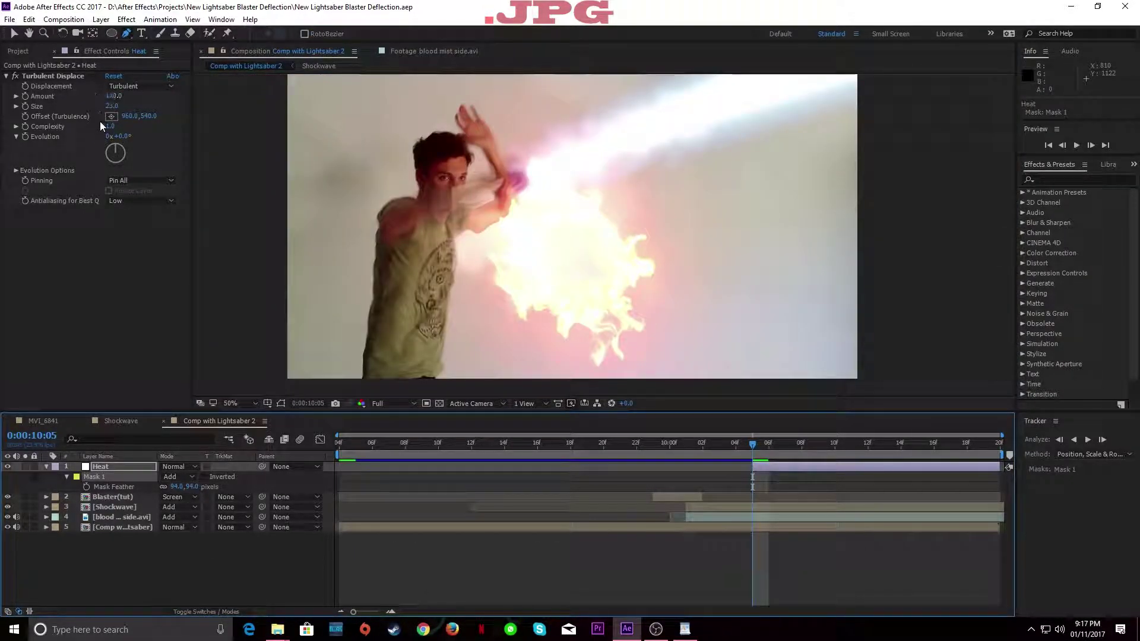
pyautogui.click(26, 95)
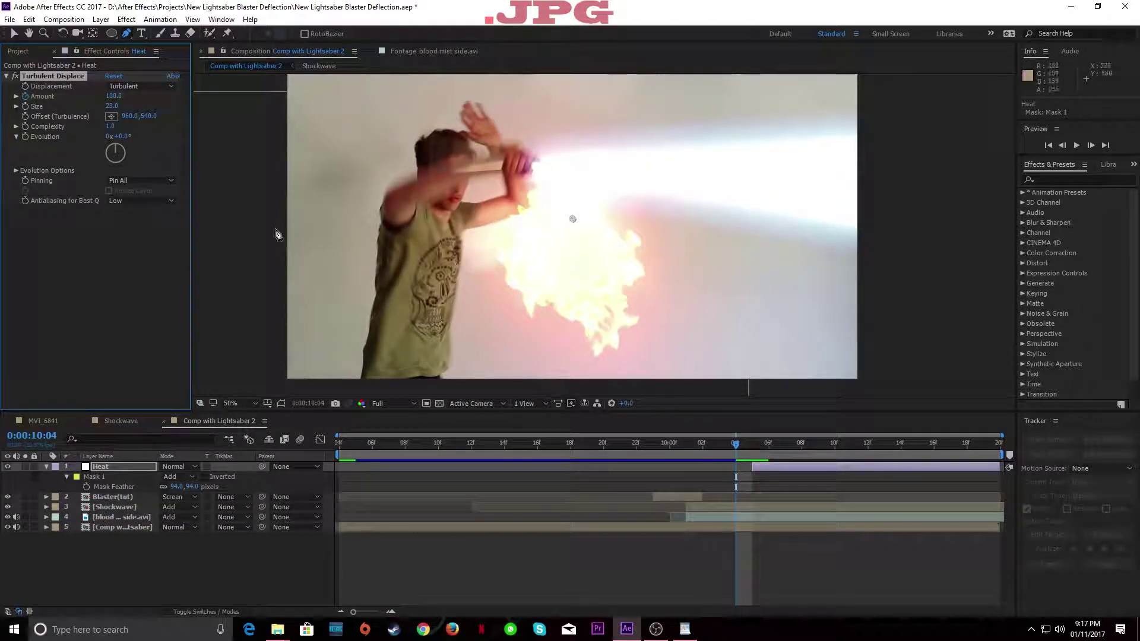
pyautogui.write('0')
pyautogui.click(125, 287)
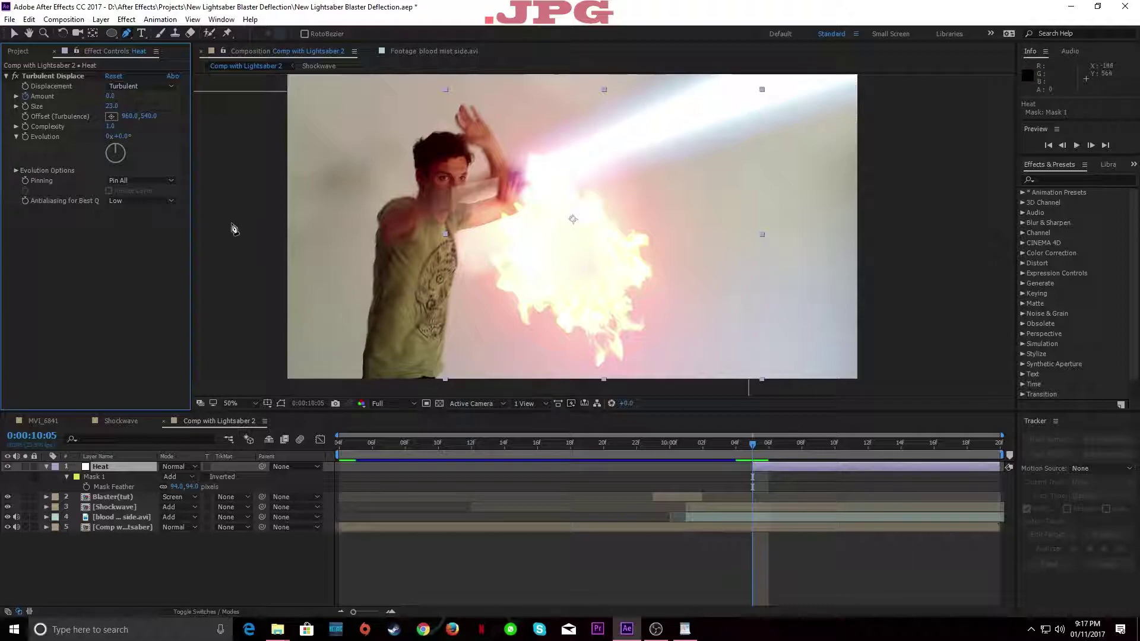
# Step: Keyframe the Turbulent Displace Amount at 145 on frame 0:00:10:10
pyautogui.press('pagedown')
pyautogui.press('pagedown')
pyautogui.press('pagedown')
pyautogui.press('pagedown')
pyautogui.press('pagedown')
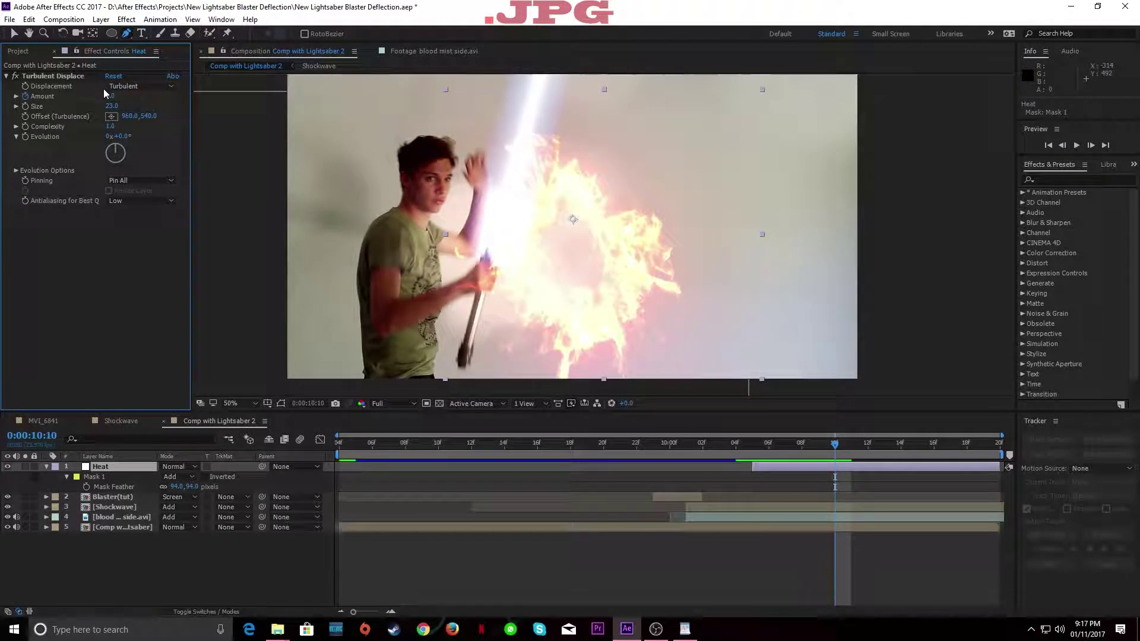
pyautogui.moveTo(111, 96); pyautogui.dragTo(195, 96)
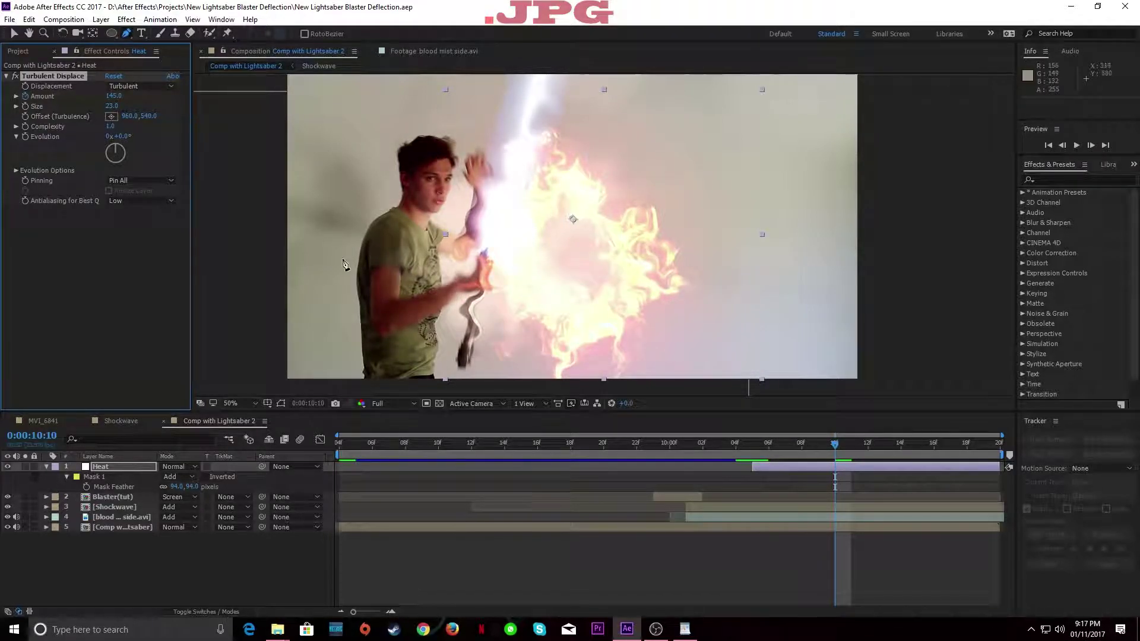
# Step: Add another Turbulent Displace Amount keyframe at 0:00:10:17, near the end of the fading shockwave
pyautogui.moveTo(835, 450); pyautogui.dragTo(939, 441)
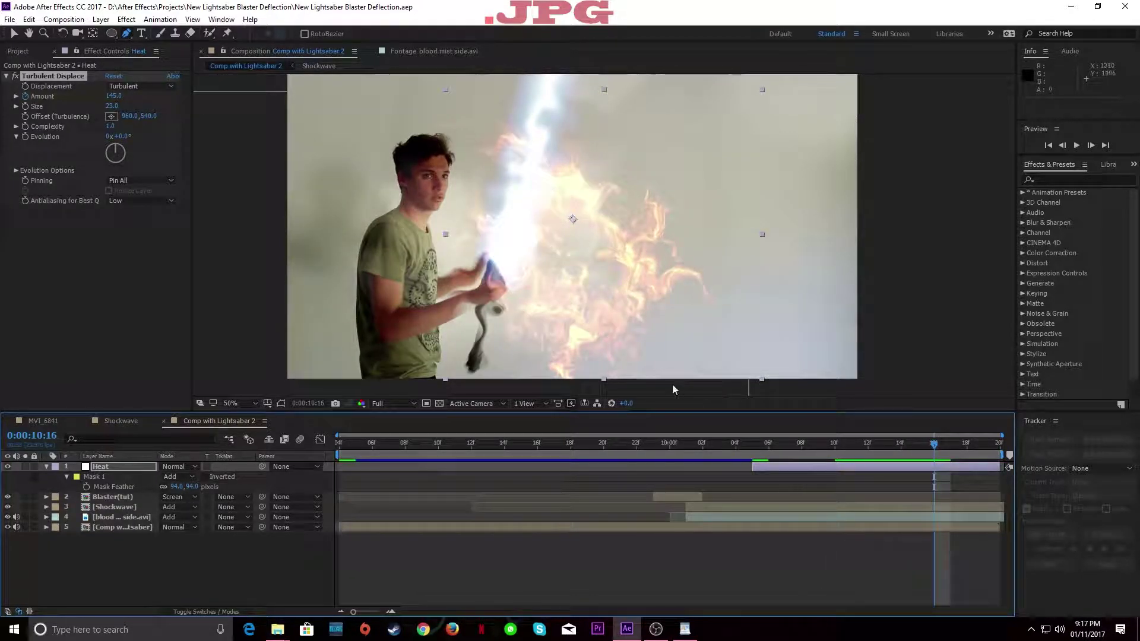
pyautogui.press('pagedown')
pyautogui.press('pagedown')
pyautogui.press('pagedown')
pyautogui.press('pageup')
pyautogui.press('pageup')
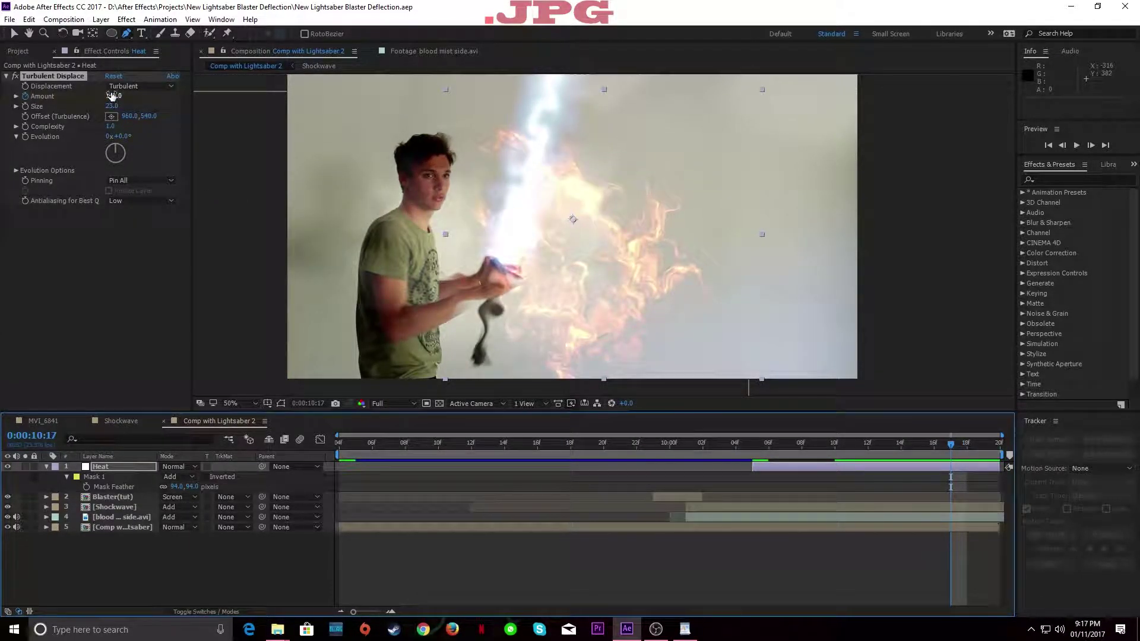
pyautogui.moveTo(112, 96); pyautogui.dragTo(111, 245)
# Step: Preview the keyframed heat distortion around the deflection, starting from 0:00:10:03
pyautogui.click(724, 447)
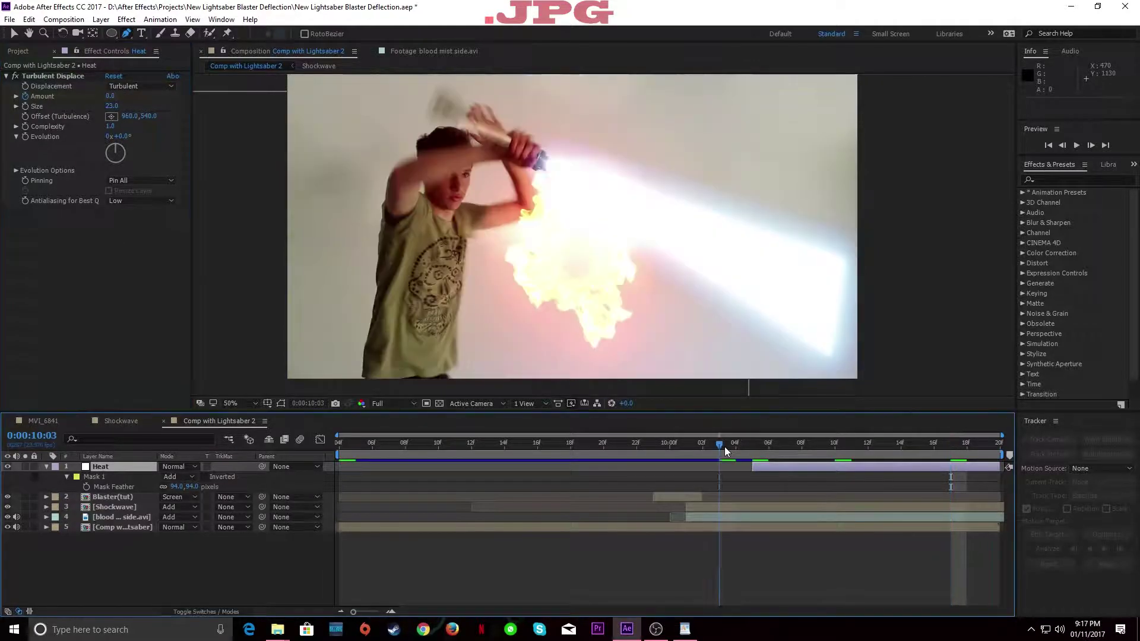
pyautogui.press('space')
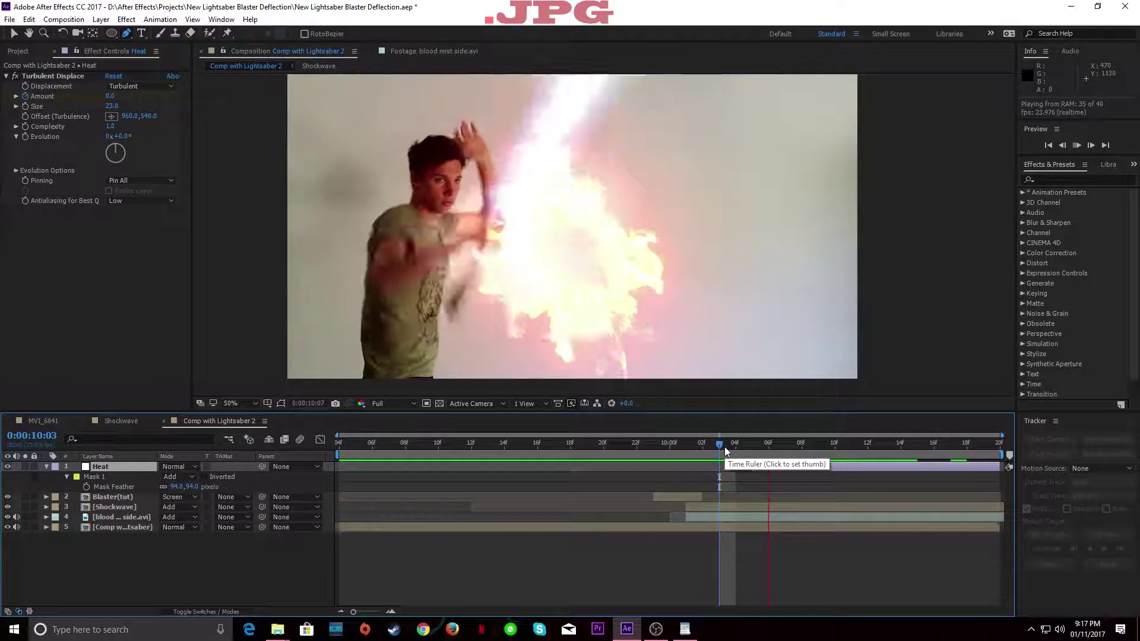
pyautogui.press('space')
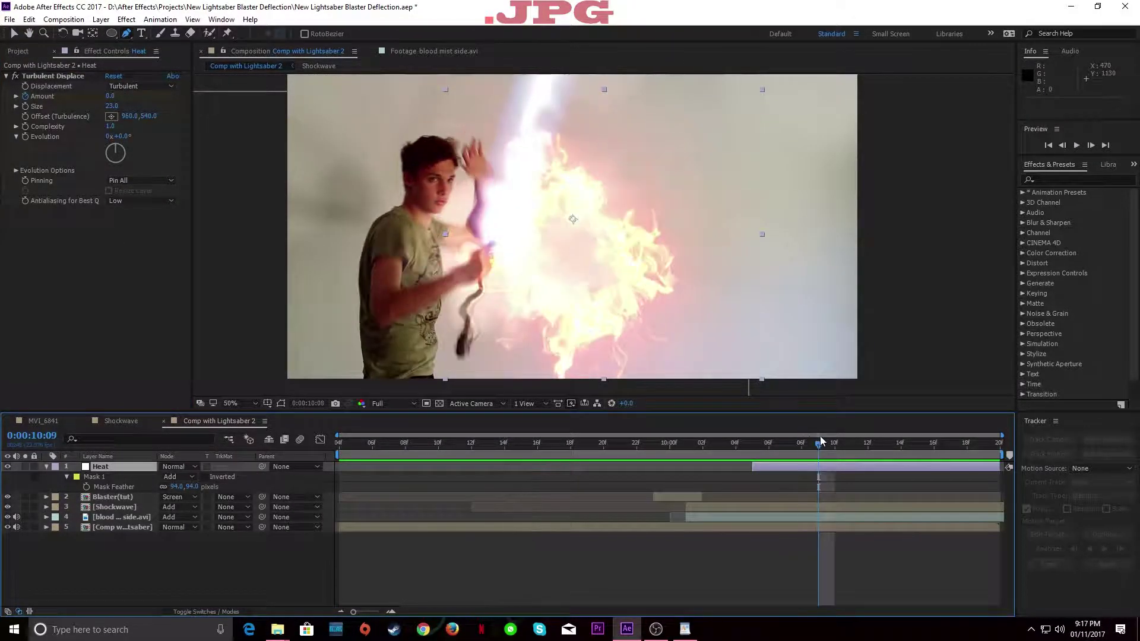
# Step: Save the project and add a Mask Path keyframe to the Heat mask at 0:00:10:05
pyautogui.hotkey('ctrl', 's')
pyautogui.click(144, 564)
pyautogui.click(123, 479)
pyautogui.press('m')
pyautogui.click(754, 446)
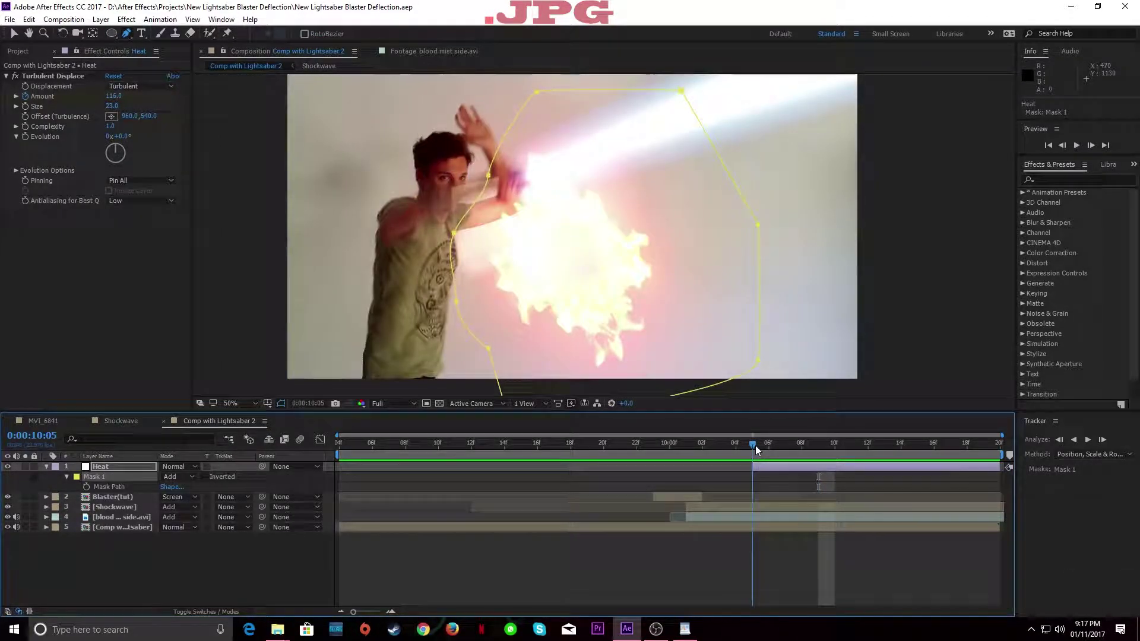
pyautogui.click(86, 487)
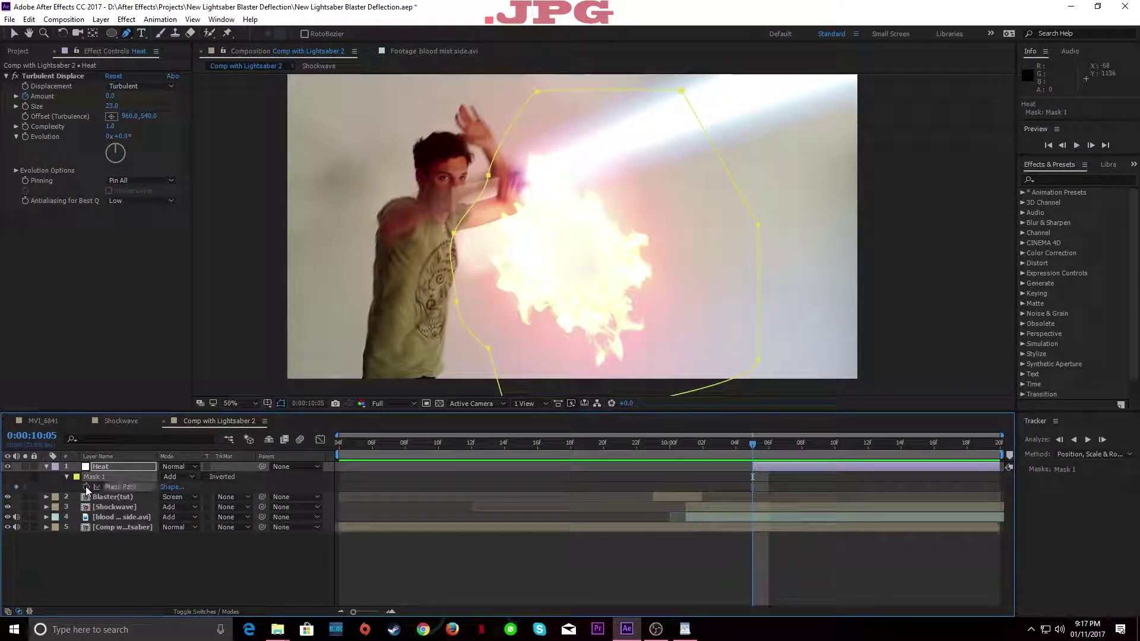
# Step: Reshape the Heat mask at 0:00:10:11 by repositioning its points around the blade and expanding shockwave, and save the project
pyautogui.keyDown('ctrl'); pyautogui.click(438, 301); pyautogui.keyUp('ctrl')
pyautogui.press('pagedown')
pyautogui.press('pagedown')
pyautogui.press('pagedown')
pyautogui.press('pagedown')
pyautogui.moveTo(477, 272); pyautogui.dragTo(480, 217)
pyautogui.press('pagedown')
pyautogui.press('pagedown')
pyautogui.moveTo(499, 178); pyautogui.dragTo(475, 300)
pyautogui.moveTo(543, 142); pyautogui.dragTo(549, 168)
pyautogui.moveTo(660, 158); pyautogui.dragTo(650, 204)
pyautogui.moveTo(519, 239); pyautogui.dragTo(519, 165)
pyautogui.moveTo(440, 221); pyautogui.dragTo(487, 234)
pyautogui.moveTo(487, 234); pyautogui.dragTo(463, 159)
pyautogui.moveTo(464, 340); pyautogui.dragTo(482, 293)
pyautogui.moveTo(500, 276); pyautogui.dragTo(486, 342)
pyautogui.moveTo(699, 209); pyautogui.dragTo(662, 182)
pyautogui.moveTo(700, 343); pyautogui.dragTo(668, 284)
pyautogui.moveTo(653, 379); pyautogui.dragTo(579, 371)
pyautogui.hotkey('ctrl', 's')
# Step: Play back the shot to check the animated Heat mask and return to 0:00:10:05
pyautogui.moveTo(819, 446); pyautogui.dragTo(746, 444)
pyautogui.press('space')
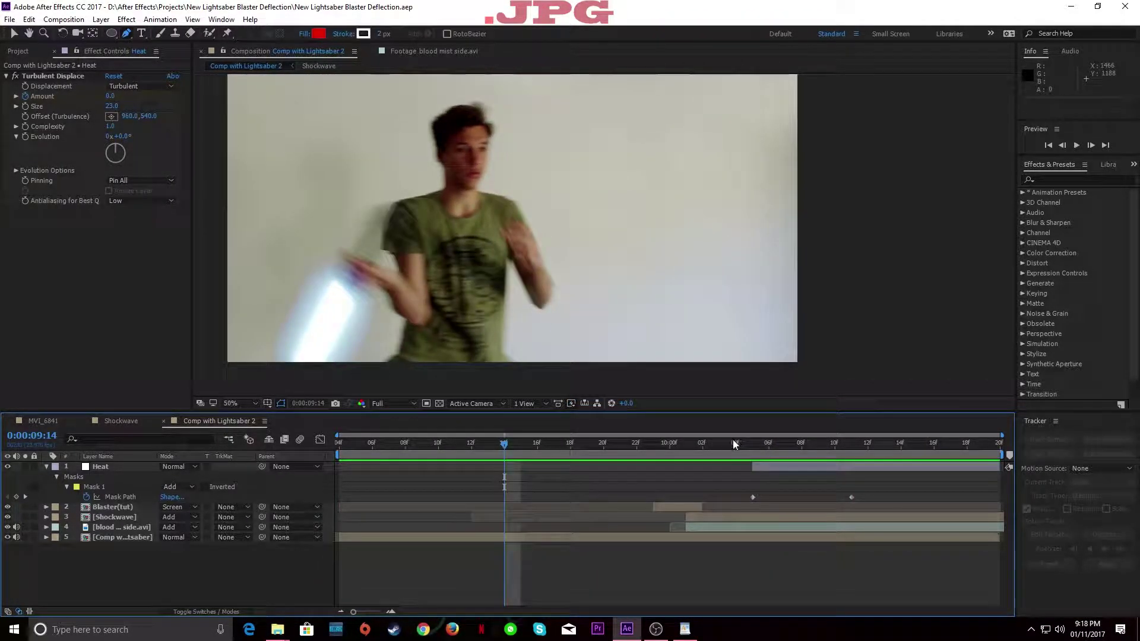
pyautogui.click(747, 441)
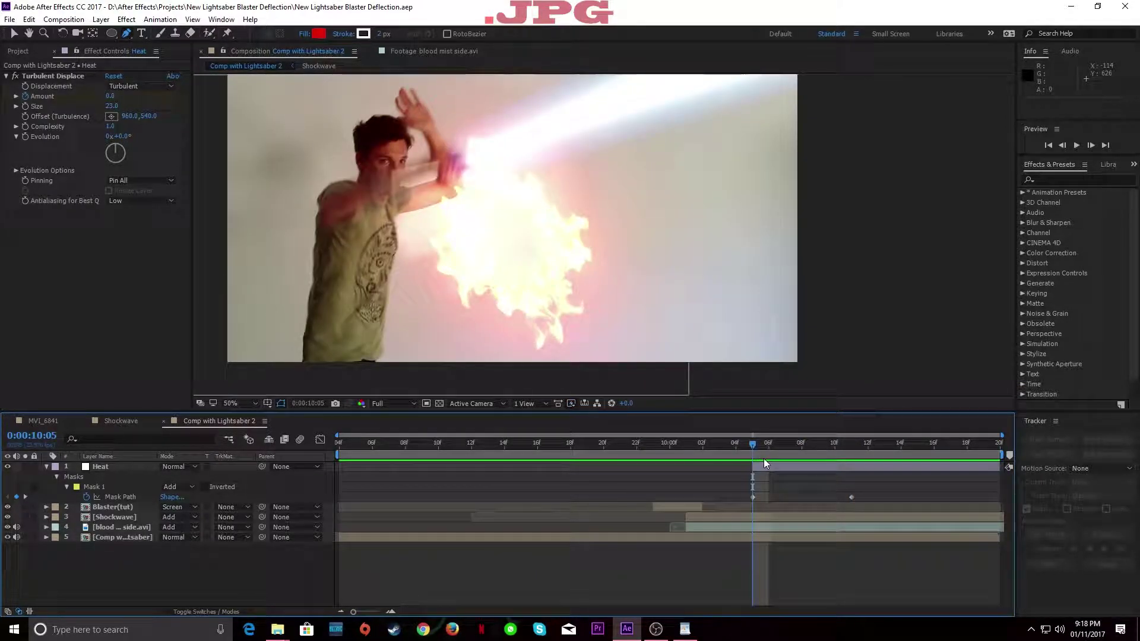
# Step: Add the expression time*100 to the Evolution property of the Heat layer's Turbulent Displace effect
pyautogui.click(764, 466)
pyautogui.click(78, 250)
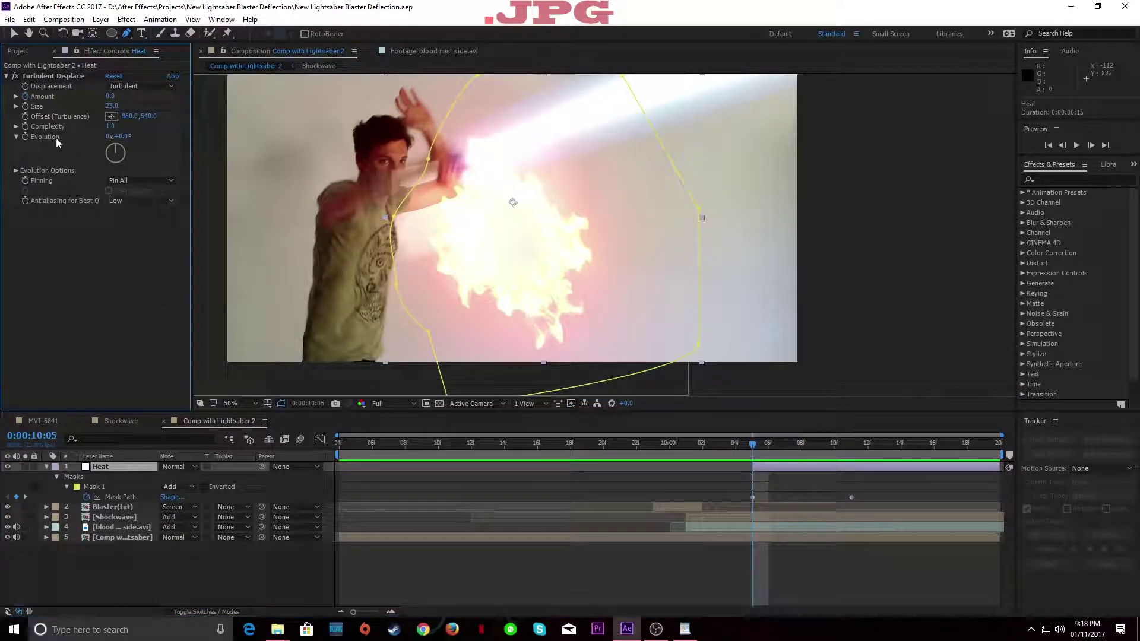
pyautogui.keyDown('alt'); pyautogui.click(25, 136); pyautogui.keyUp('alt')
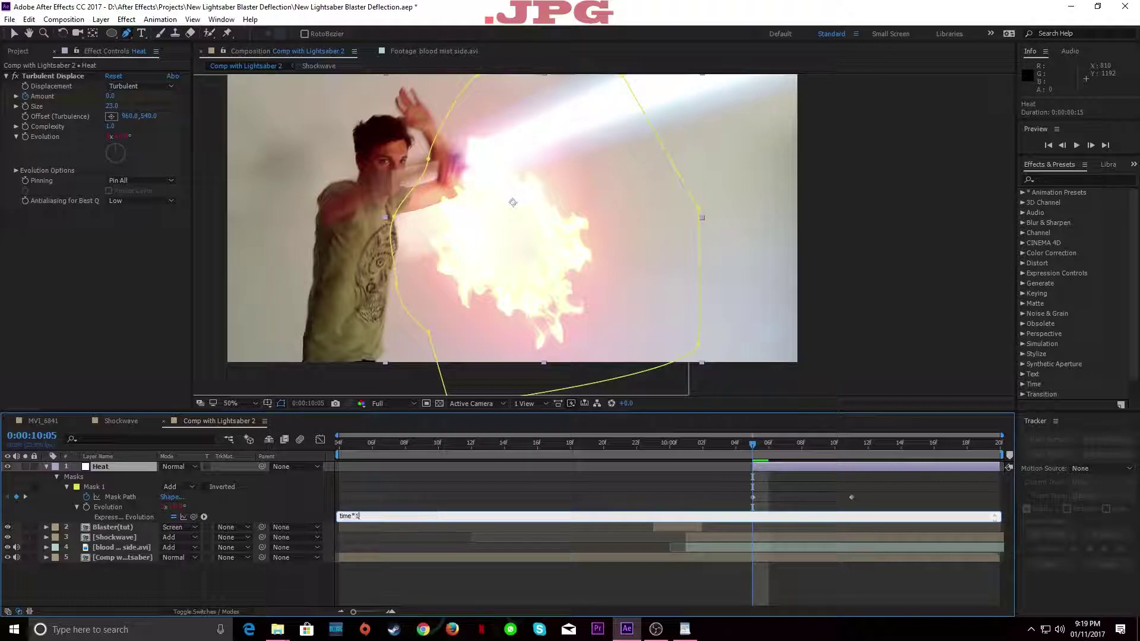
pyautogui.click(588, 487)
# Step: Preview the evolving heat distortion and scrub to the blaster bolt's impact at 0:00:10:01
pyautogui.moveTo(753, 443)
pyautogui.mouseDown()
pyautogui.moveTo(818, 442)
pyautogui.moveTo(762, 444)
pyautogui.mouseUp()
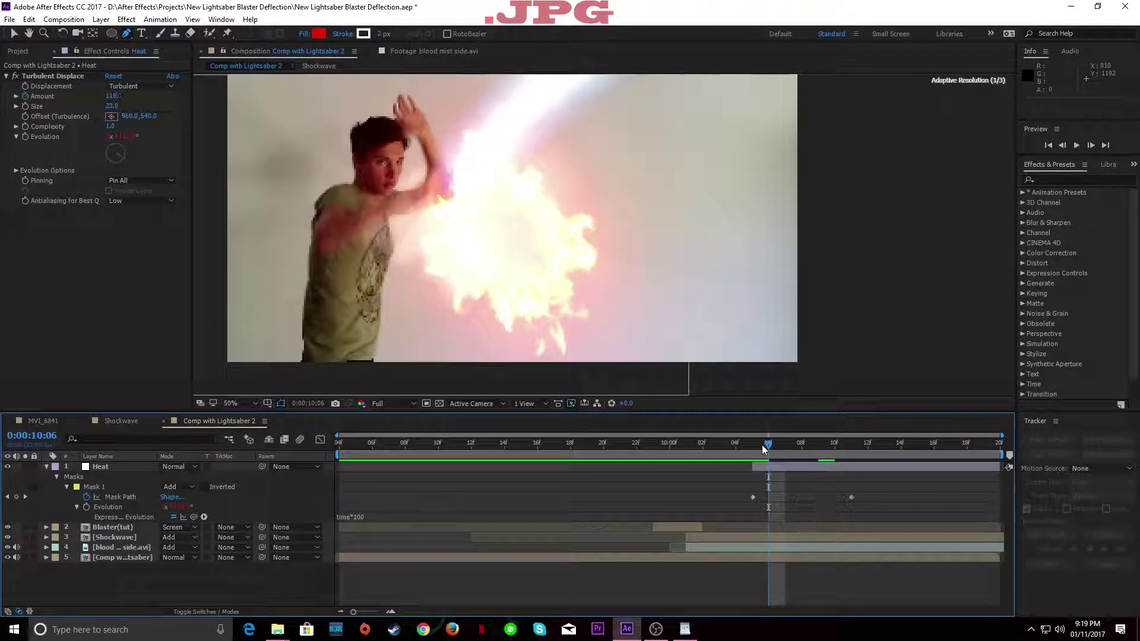
pyautogui.press('space')
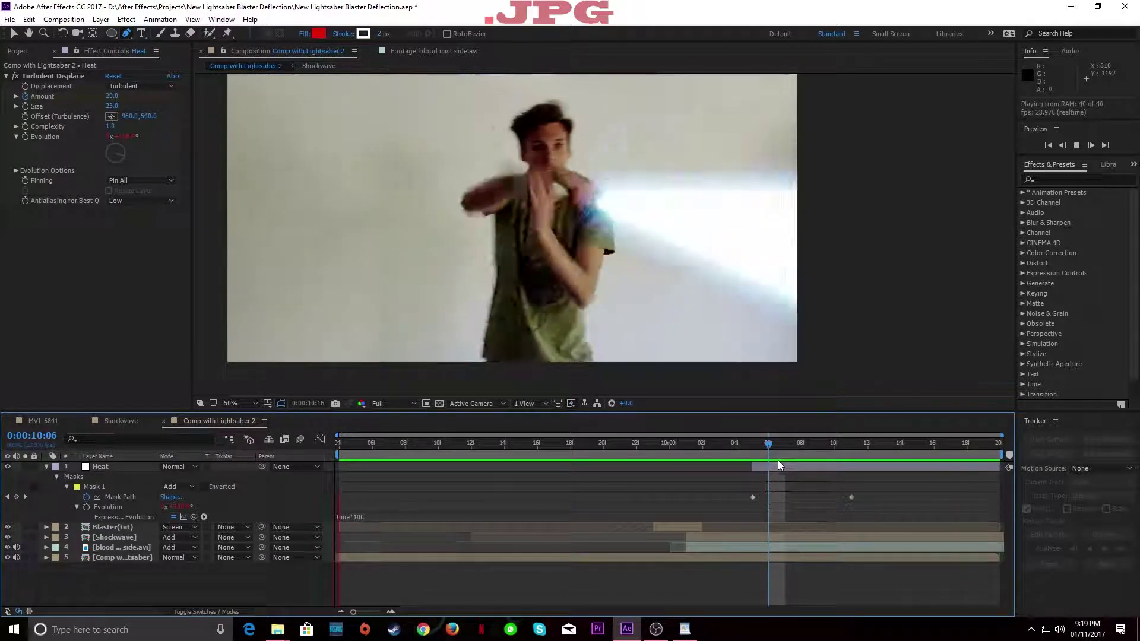
pyautogui.click(760, 447)
pyautogui.moveTo(761, 447); pyautogui.dragTo(870, 455)
pyautogui.press('space')
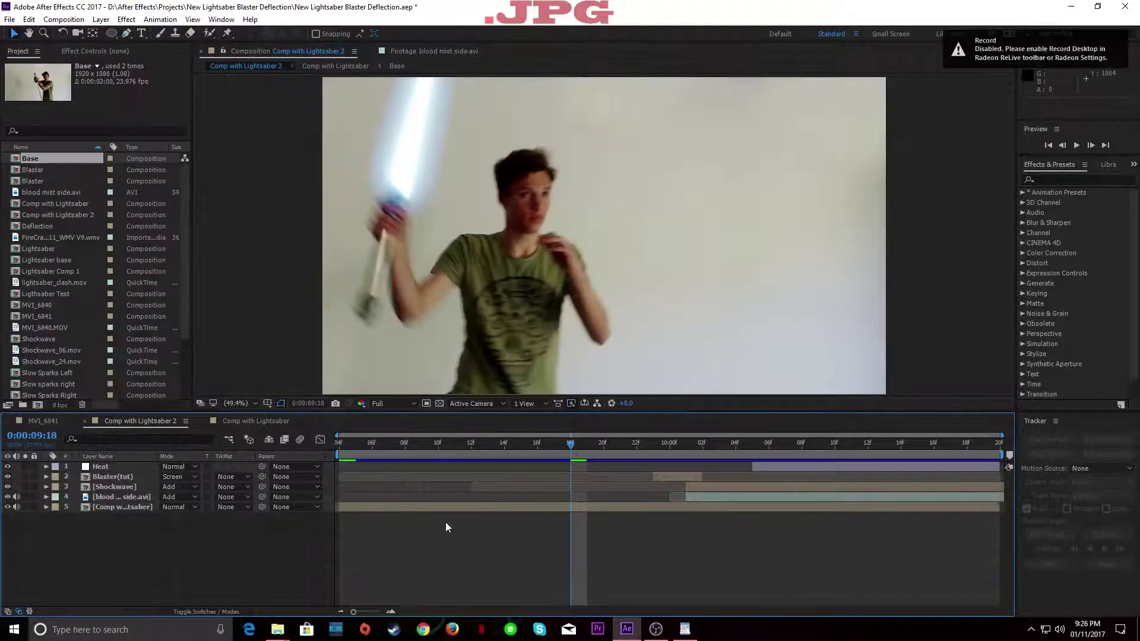
pyautogui.moveTo(570, 440); pyautogui.dragTo(686, 446)
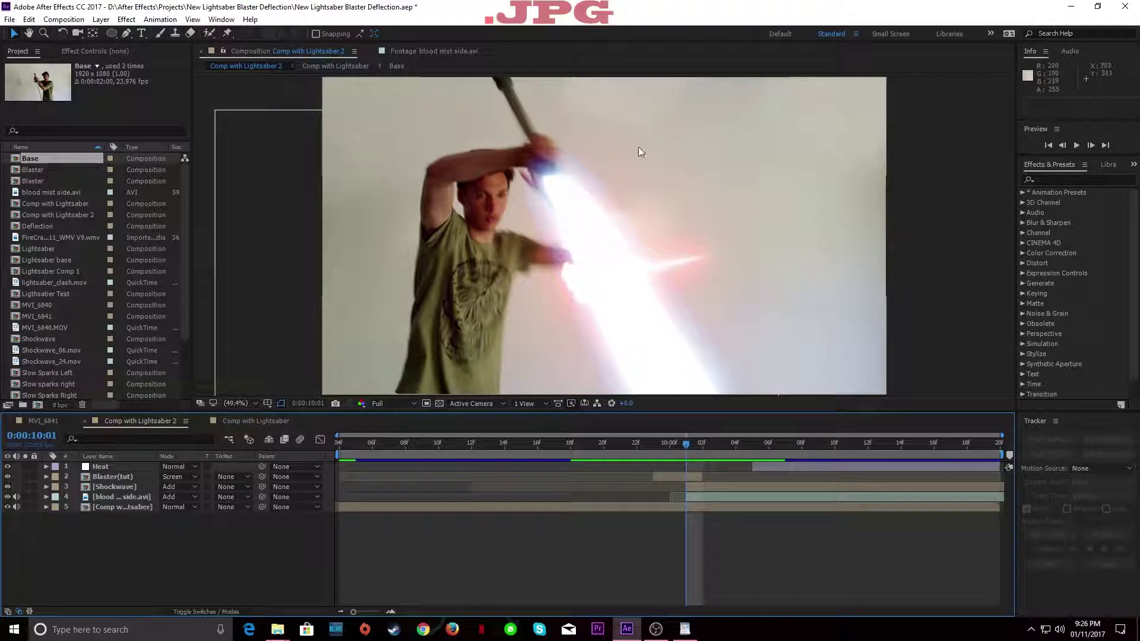
# Step: Copy the Base layer from Comp with Lightsaber into Comp with Lightsaber 2, placing it directly above the Comp with Lightsaber layer
pyautogui.moveTo(683, 445); pyautogui.dragTo(690, 451)
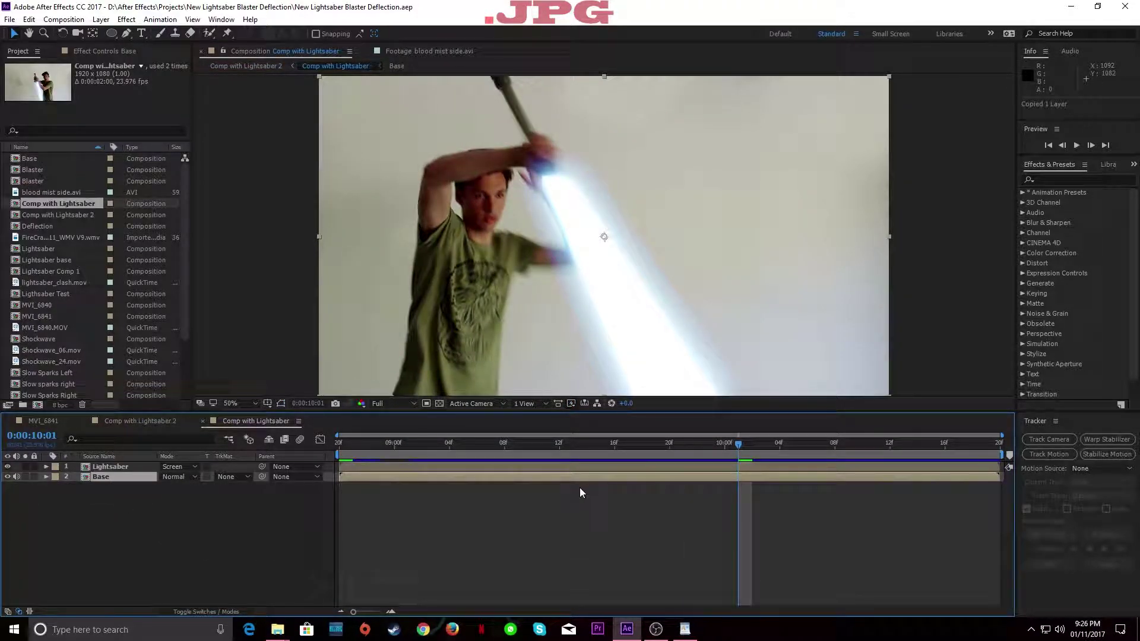
pyautogui.click(8, 466)
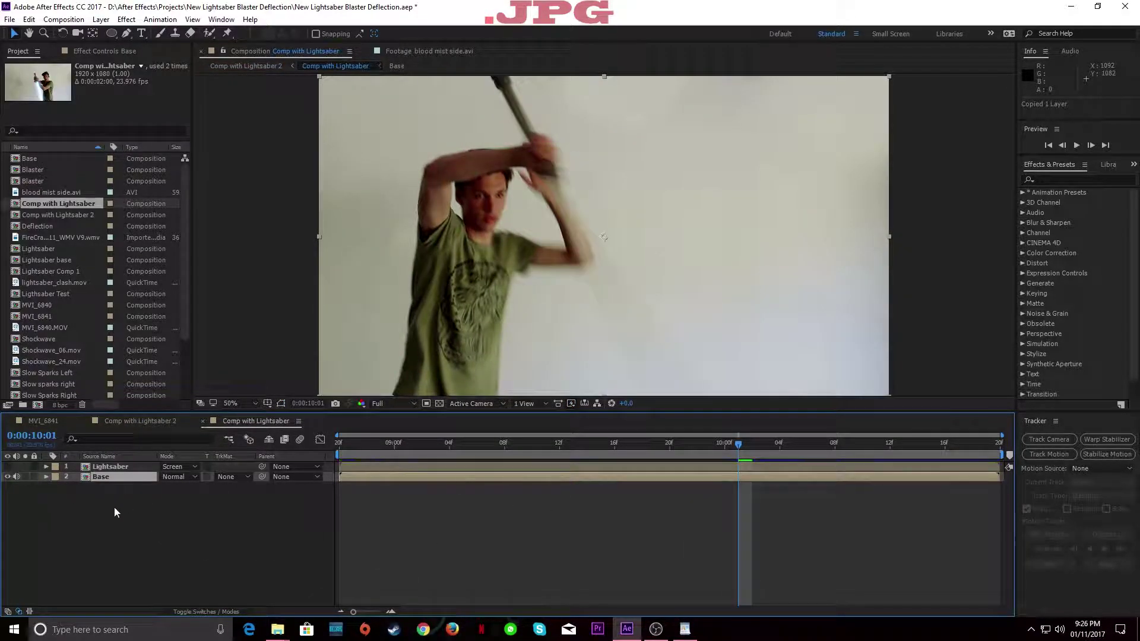
pyautogui.click(109, 475)
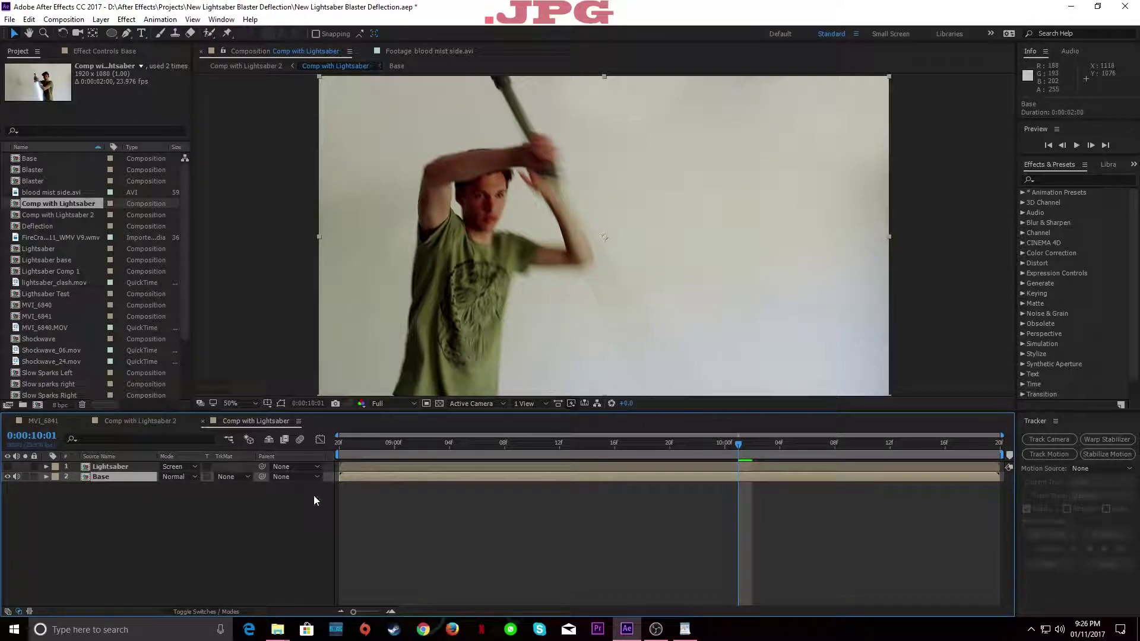
pyautogui.click(8, 467)
pyautogui.click(153, 421)
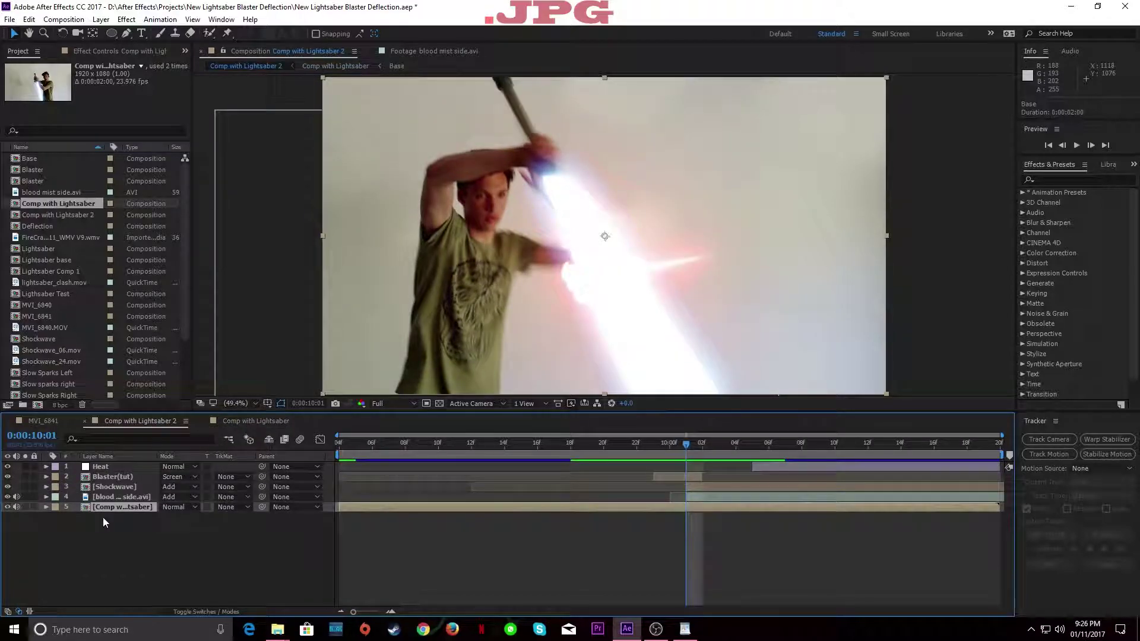
pyautogui.hotkey('ctrl', 'v')
pyautogui.moveTo(113, 470); pyautogui.dragTo(121, 508)
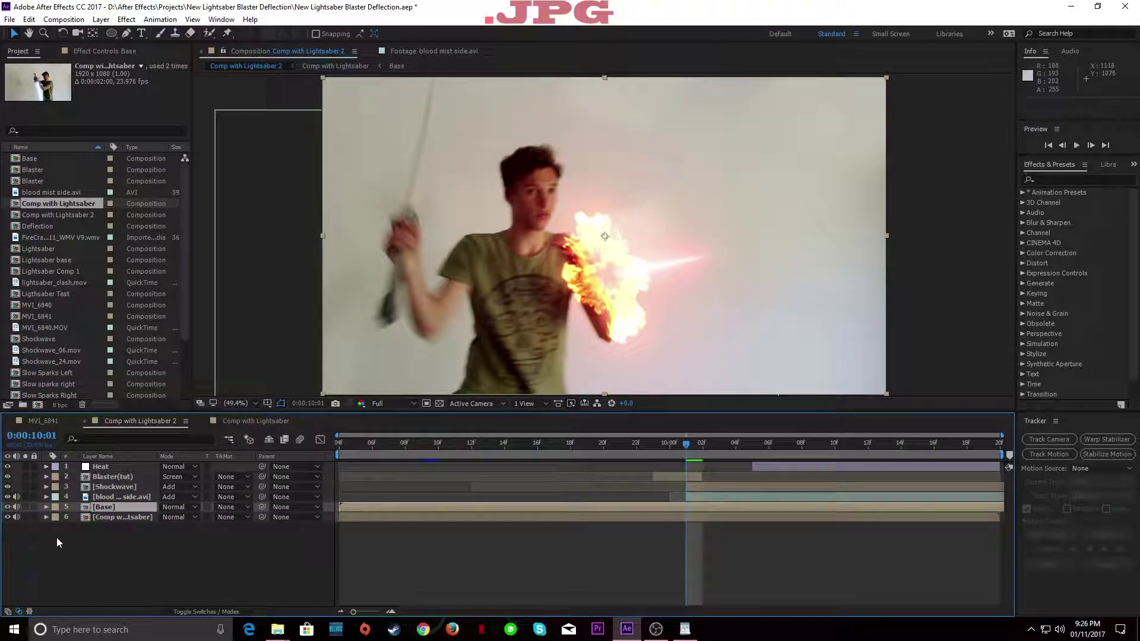
# Step: Set the pasted Base layer's blending mode to Add and shift it earlier in time to line up with the shot beneath
pyautogui.click(177, 508)
pyautogui.click(223, 223)
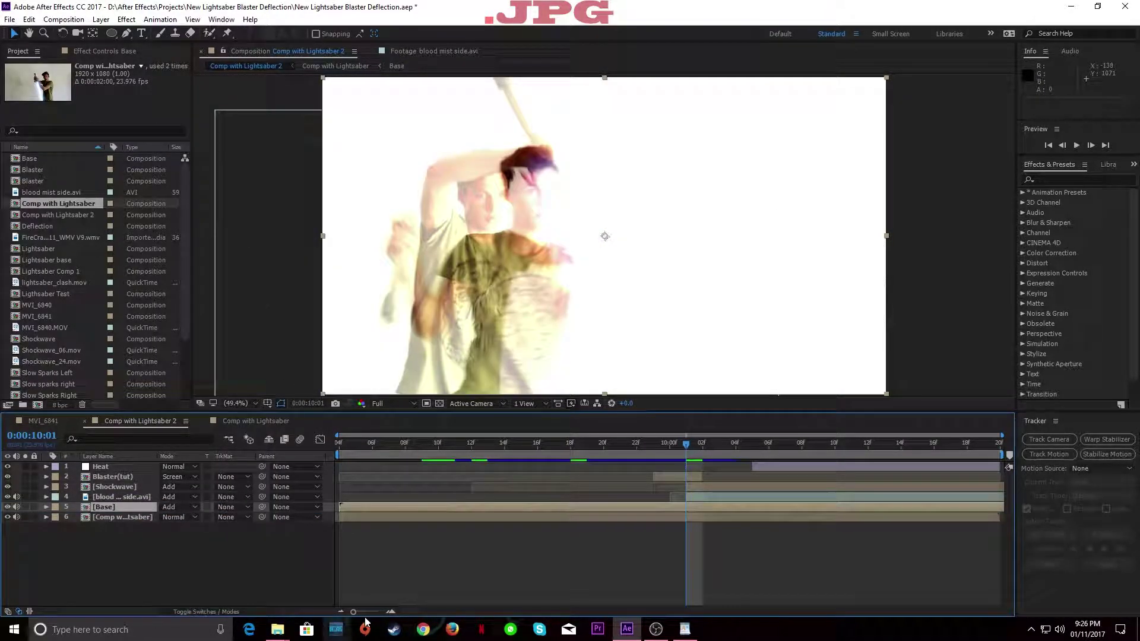
pyautogui.moveTo(429, 506); pyautogui.dragTo(311, 519)
pyautogui.click(312, 523)
pyautogui.moveTo(340, 446); pyautogui.dragTo(679, 457)
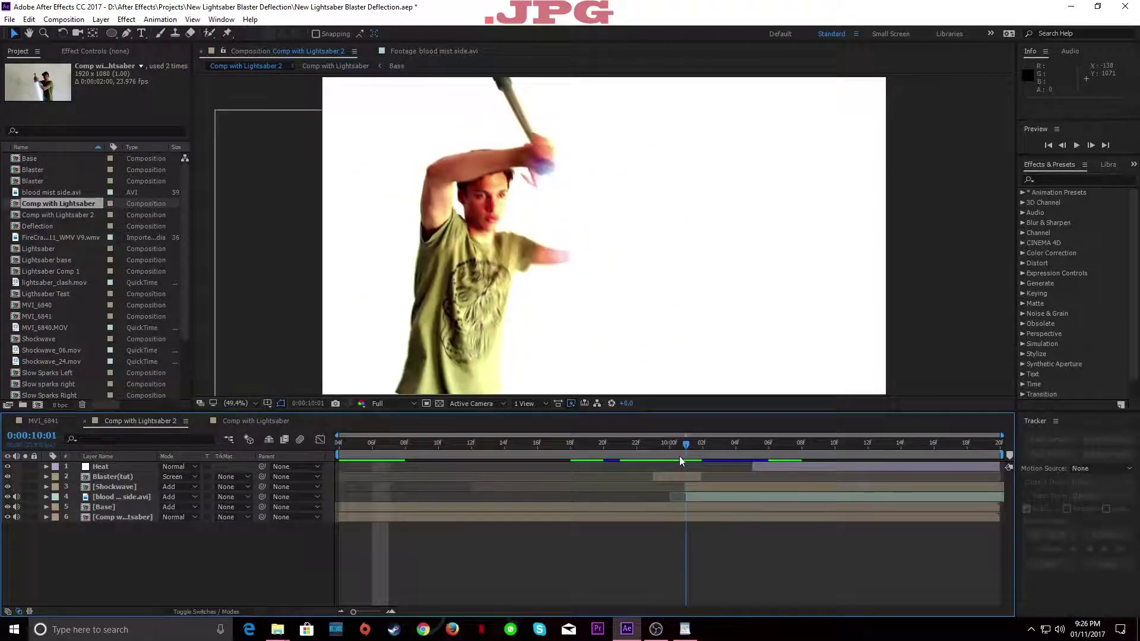
# Step: Lower the Base layer's opacity to 0% and trim the layer's start to 0:00:10:01
pyautogui.click(140, 505)
pyautogui.press('t')
pyautogui.moveTo(165, 517); pyautogui.dragTo(44, 535)
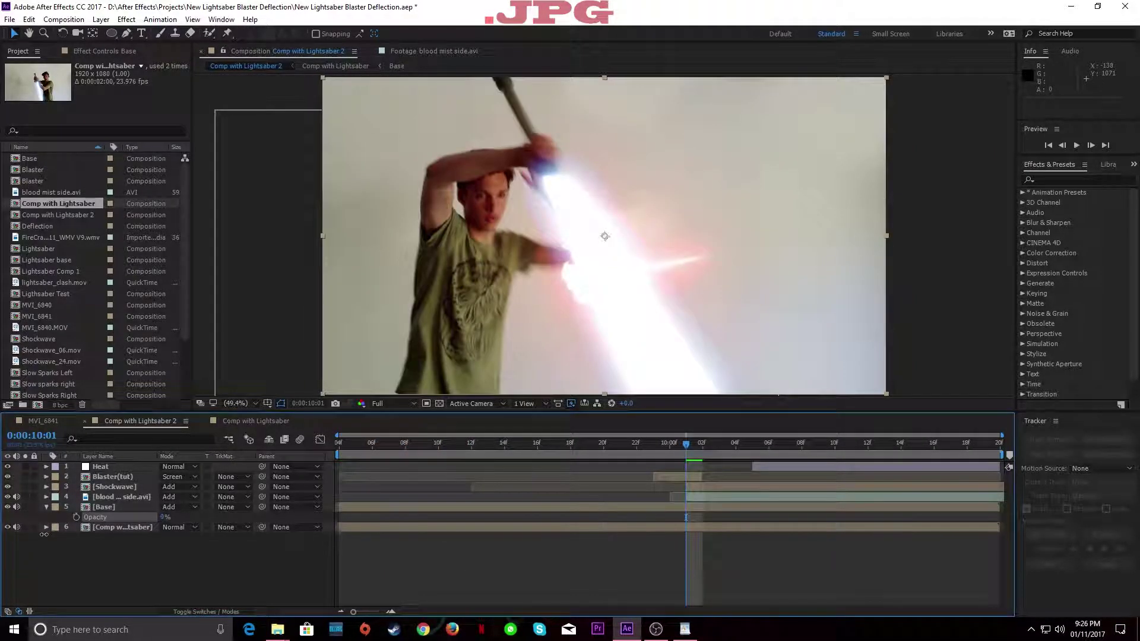
pyautogui.hotkey('ctrl', 's')
pyautogui.moveTo(686, 447)
pyautogui.mouseDown()
pyautogui.moveTo(670, 445)
pyautogui.moveTo(686, 445)
pyautogui.mouseUp()
pyautogui.click(671, 507)
pyautogui.hotkey('alt', '[')
# Step: Keyframe the Base layer's opacity at 6% at 0:00:10:01 and raise it to about 21% at 0:00:10:02
pyautogui.moveTo(162, 517); pyautogui.dragTo(158, 517)
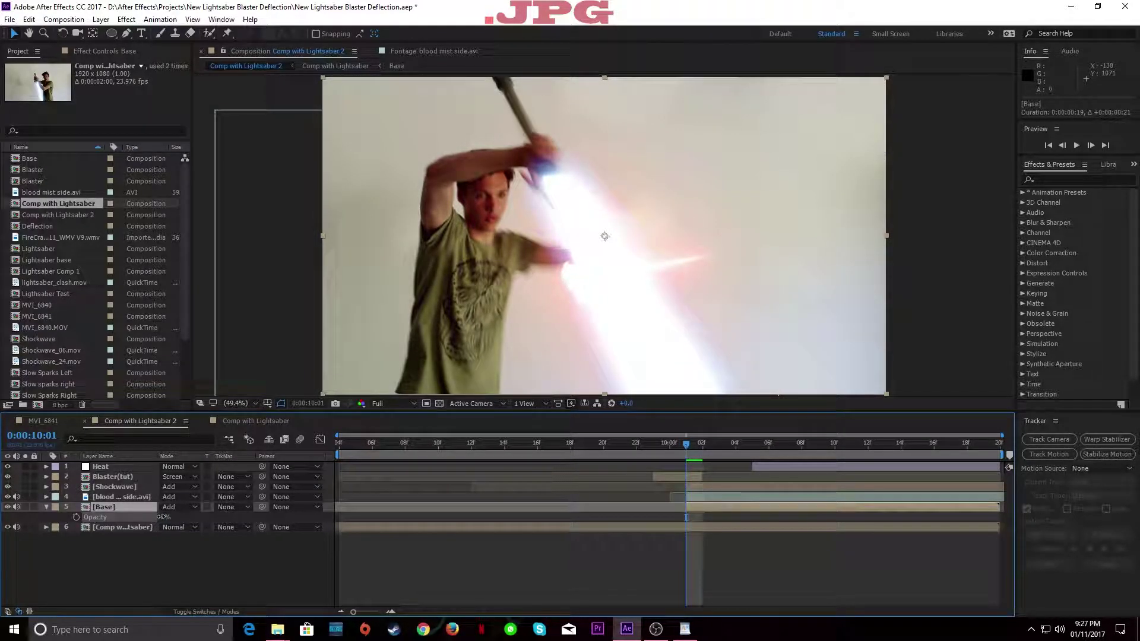
pyautogui.click(140, 557)
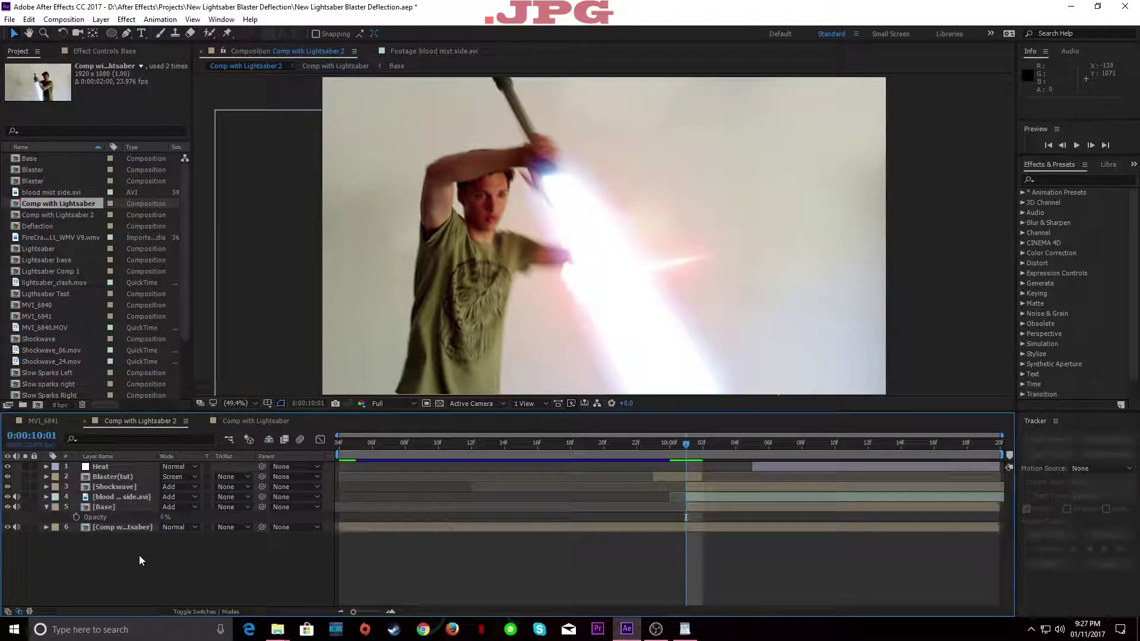
pyautogui.click(111, 508)
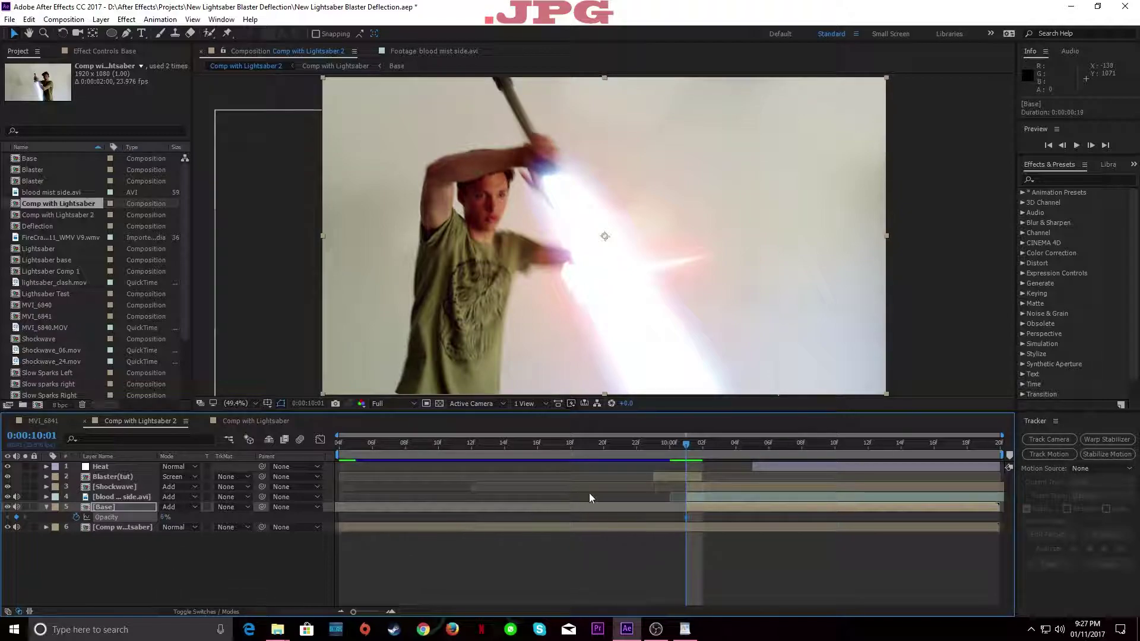
pyautogui.press('pagedown')
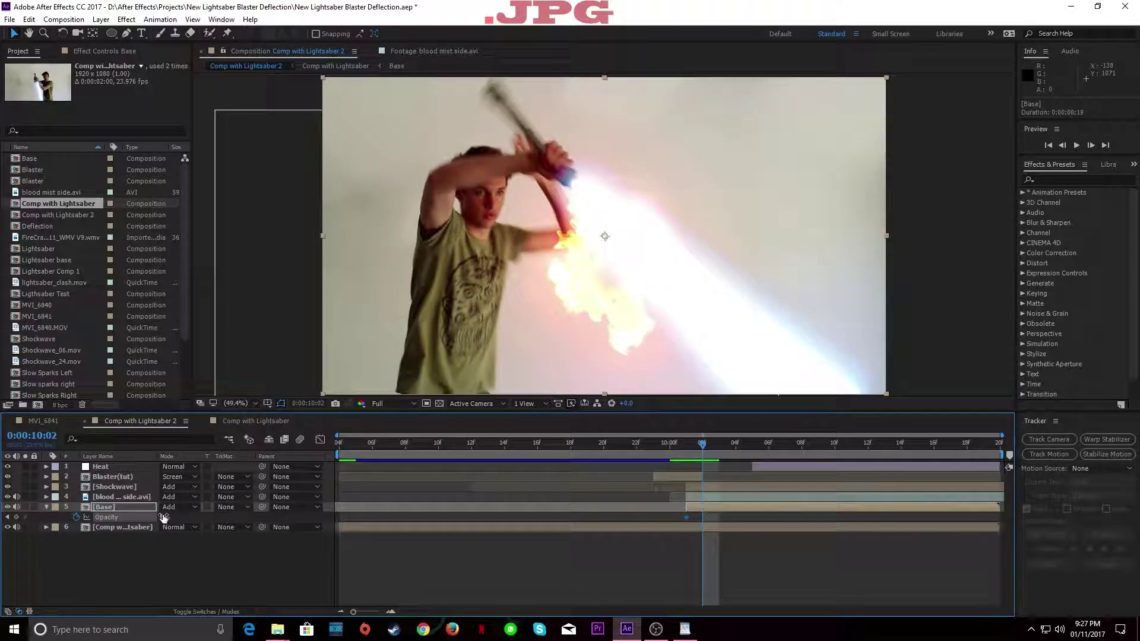
pyautogui.moveTo(163, 518); pyautogui.dragTo(170, 516)
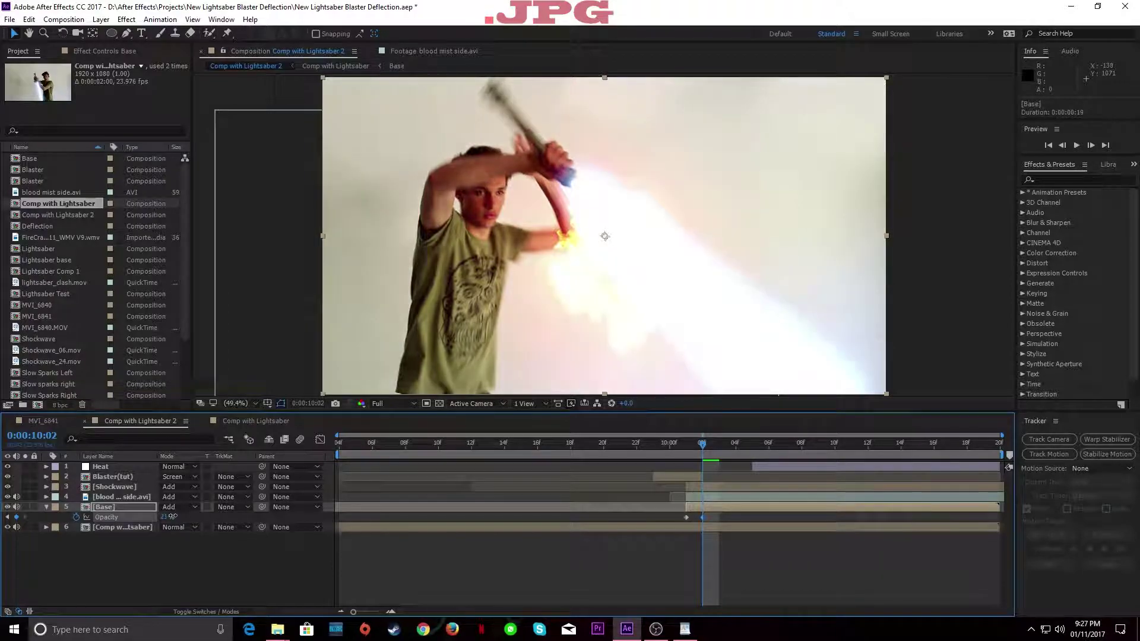
# Step: Set the Base layer's opacity to 19% at 0:00:10:03
pyautogui.click(446, 497)
pyautogui.press('pagedown')
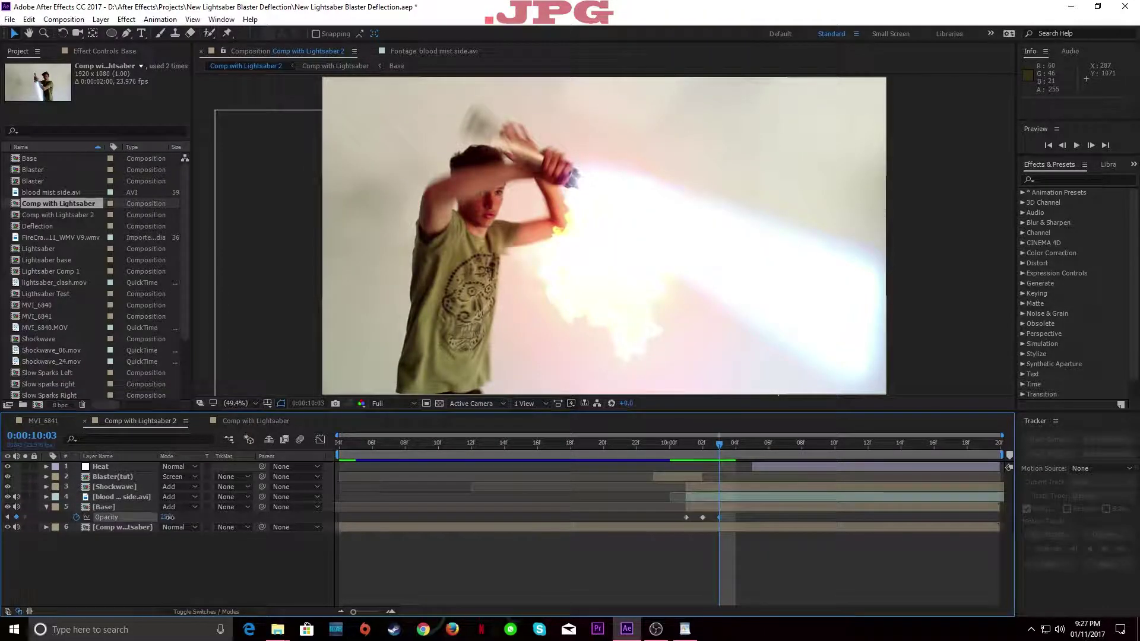
pyautogui.moveTo(169, 517); pyautogui.dragTo(167, 519)
# Step: Compare the frames from 0:00:10:03 to 0:00:10:05 and add a 19% opacity keyframe to the Base layer at 0:00:10:05
pyautogui.press('pagedown')
pyautogui.press('pagedown')
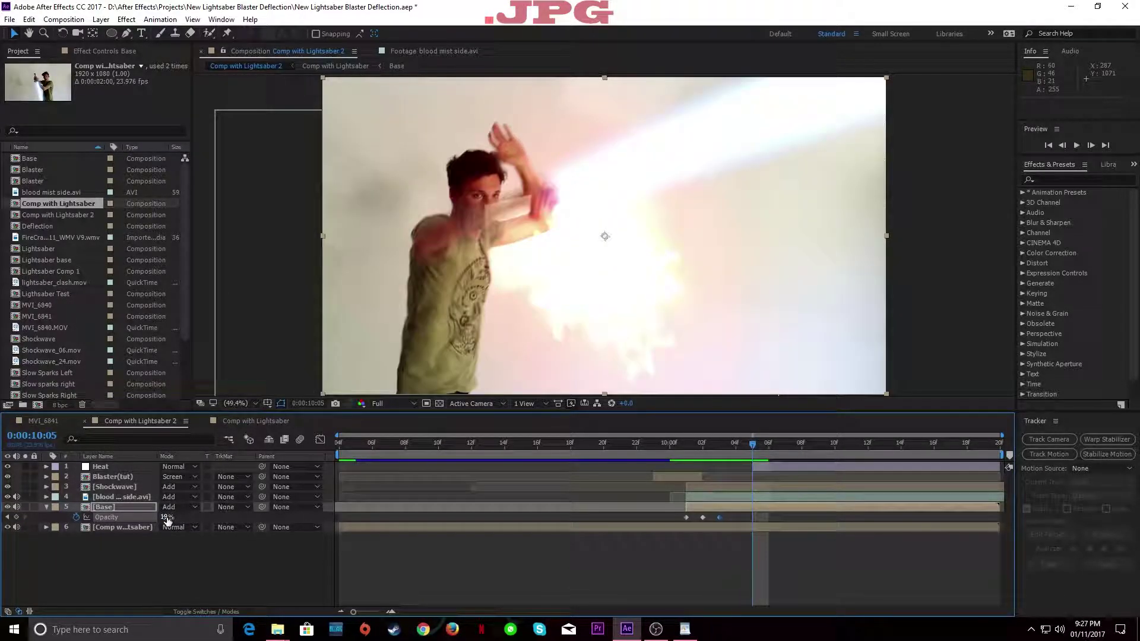
pyautogui.press('pageup')
pyautogui.press('pageup')
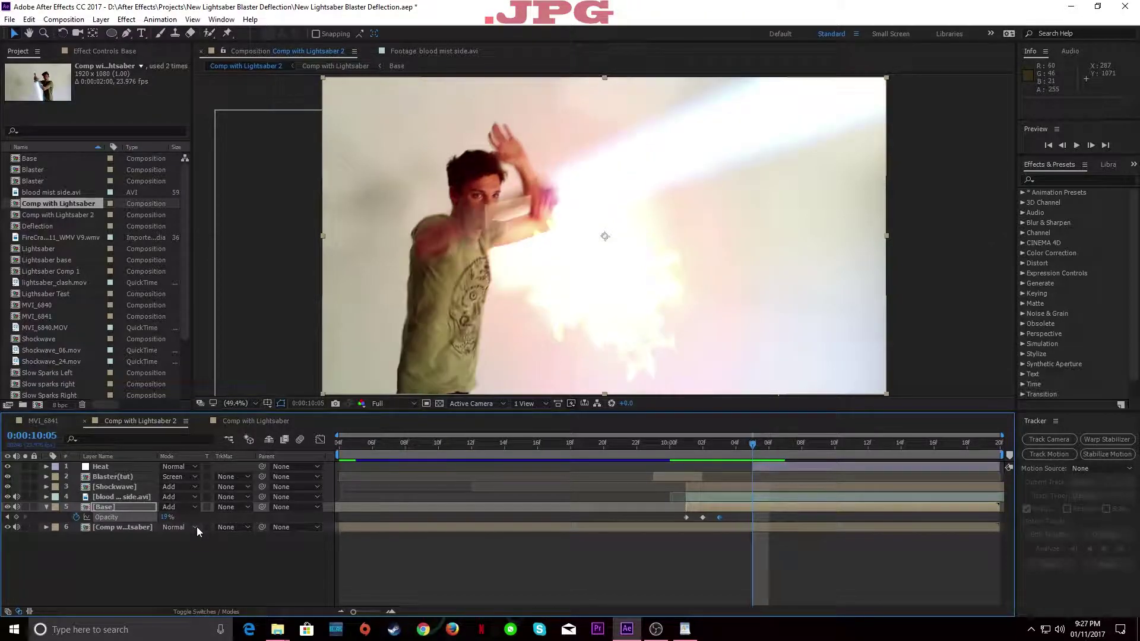
pyautogui.press('pagedown')
pyautogui.press('pagedown')
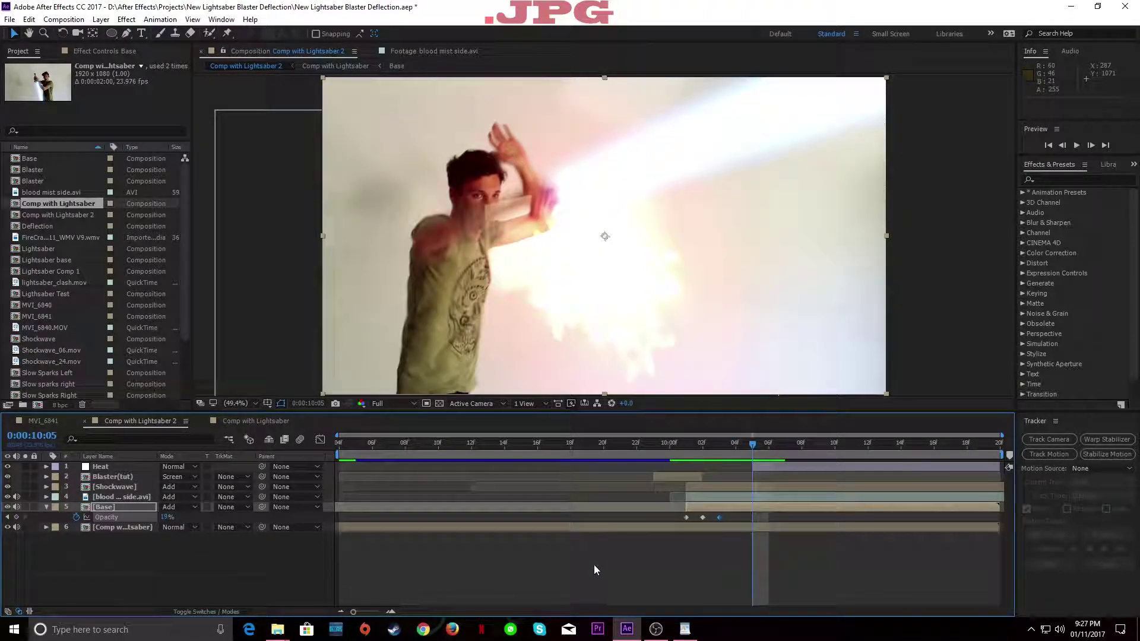
pyautogui.press('pageup')
pyautogui.press('pageup')
pyautogui.press('pagedown')
pyautogui.press('pagedown')
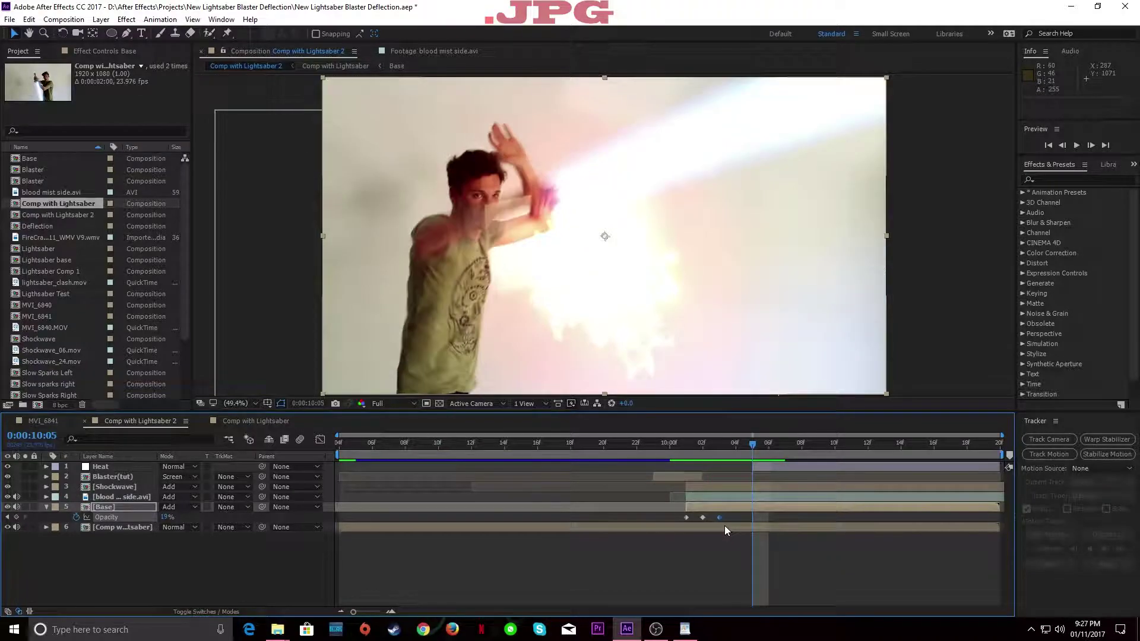
pyautogui.click(17, 516)
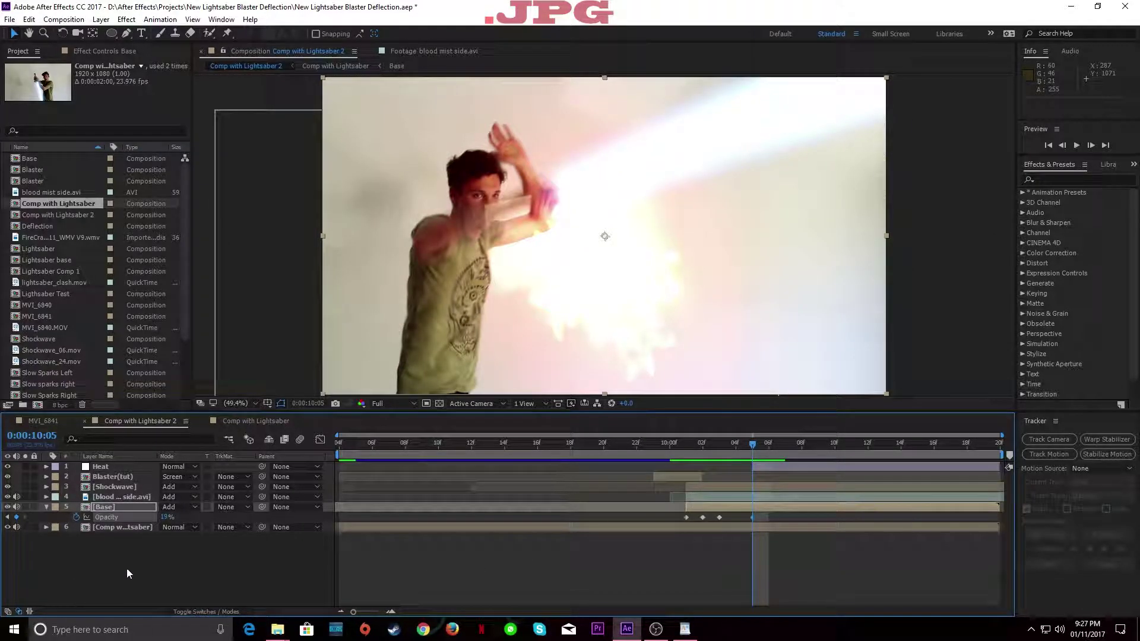
# Step: Keyframe a new opacity value on the Base layer at 0:00:10:09 to fade out the flash
pyautogui.press('pagedown')
pyautogui.press('pagedown')
pyautogui.press('pagedown')
pyautogui.press('pagedown')
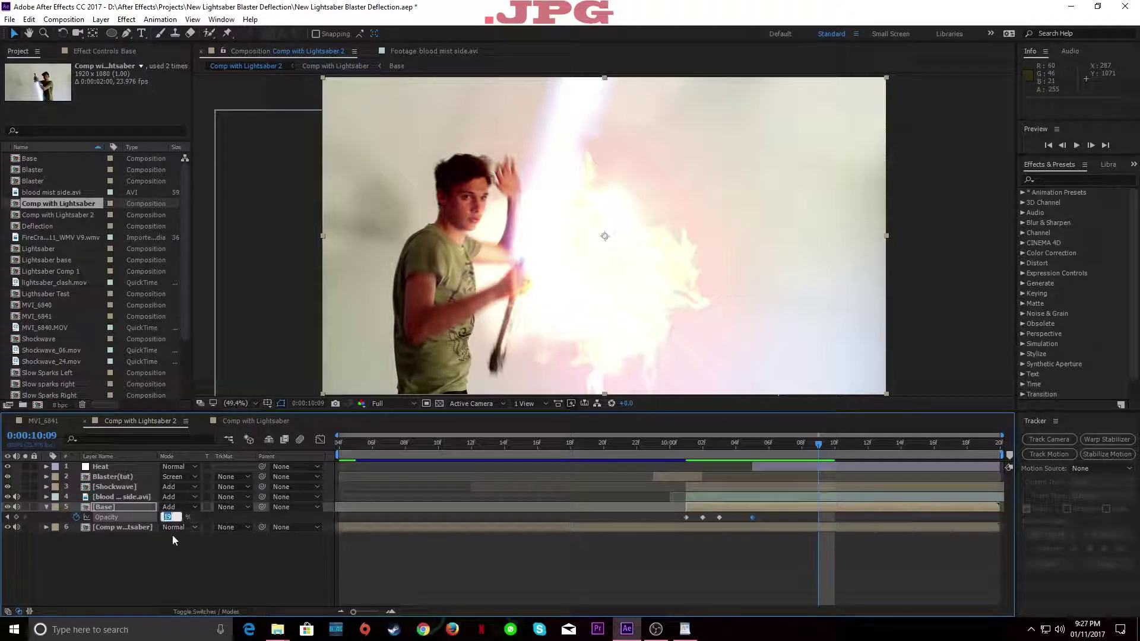
pyautogui.click(177, 561)
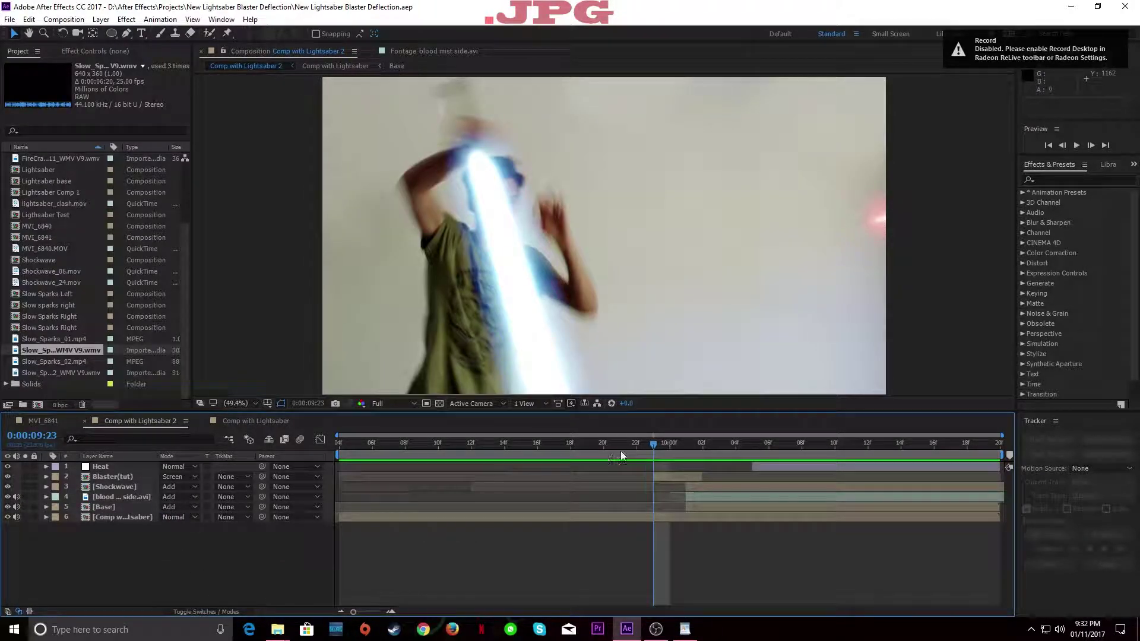
# Step: Add the Slow_Sparks_01_WMV V9.wmv footage to Comp with Lightsaber 2 as the top layer
pyautogui.moveTo(621, 451); pyautogui.dragTo(686, 469)
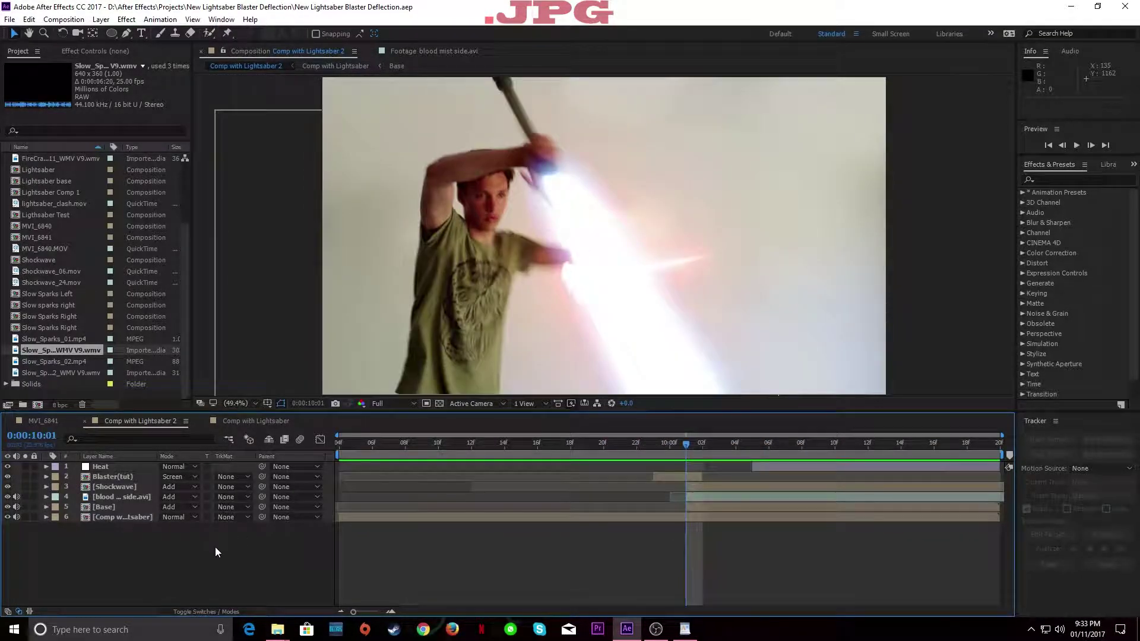
pyautogui.click(51, 350)
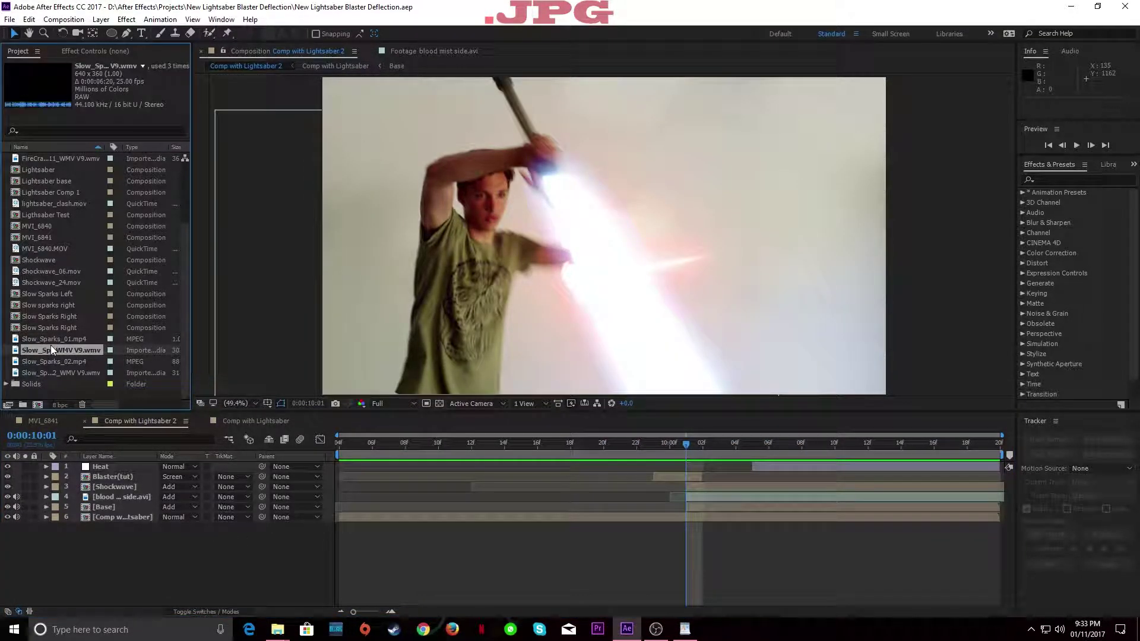
pyautogui.moveTo(47, 348); pyautogui.dragTo(105, 463)
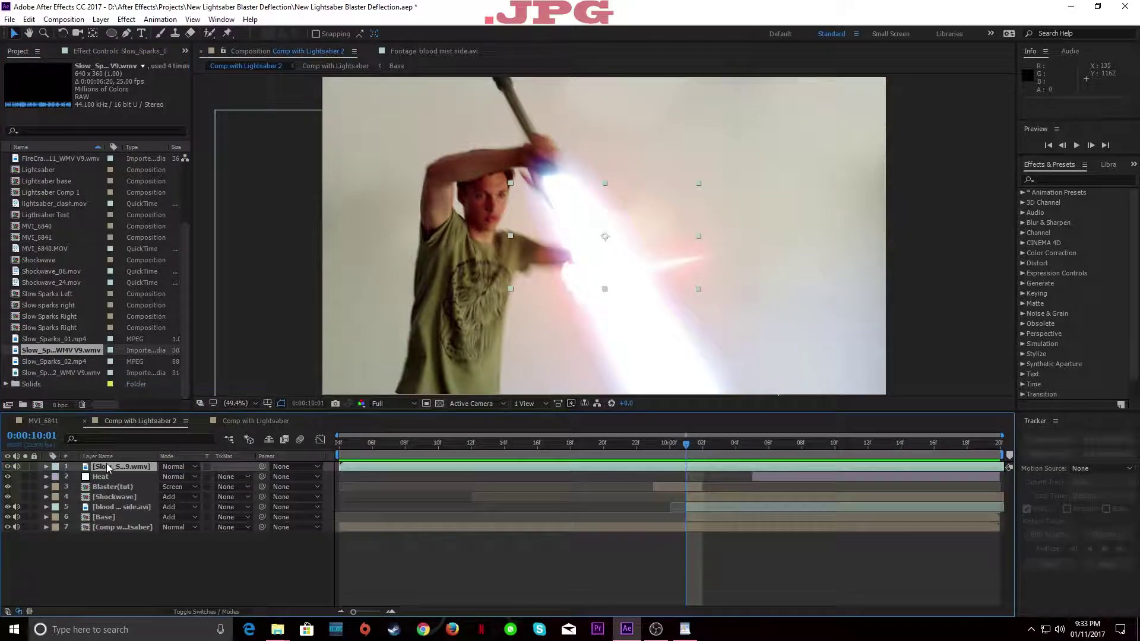
# Step: Find the spark burst in the Slow_Sparks footage and trim the layer's start to 0:00:09:22
pyautogui.click(623, 444)
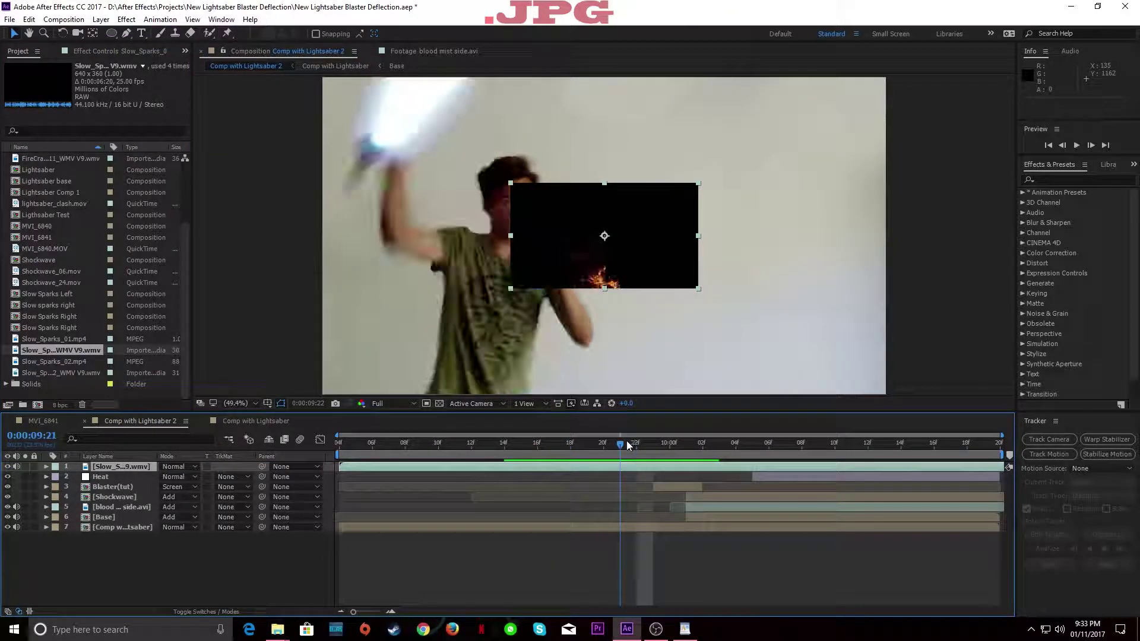
pyautogui.moveTo(627, 446); pyautogui.dragTo(637, 446)
pyautogui.moveTo(338, 468); pyautogui.dragTo(589, 470)
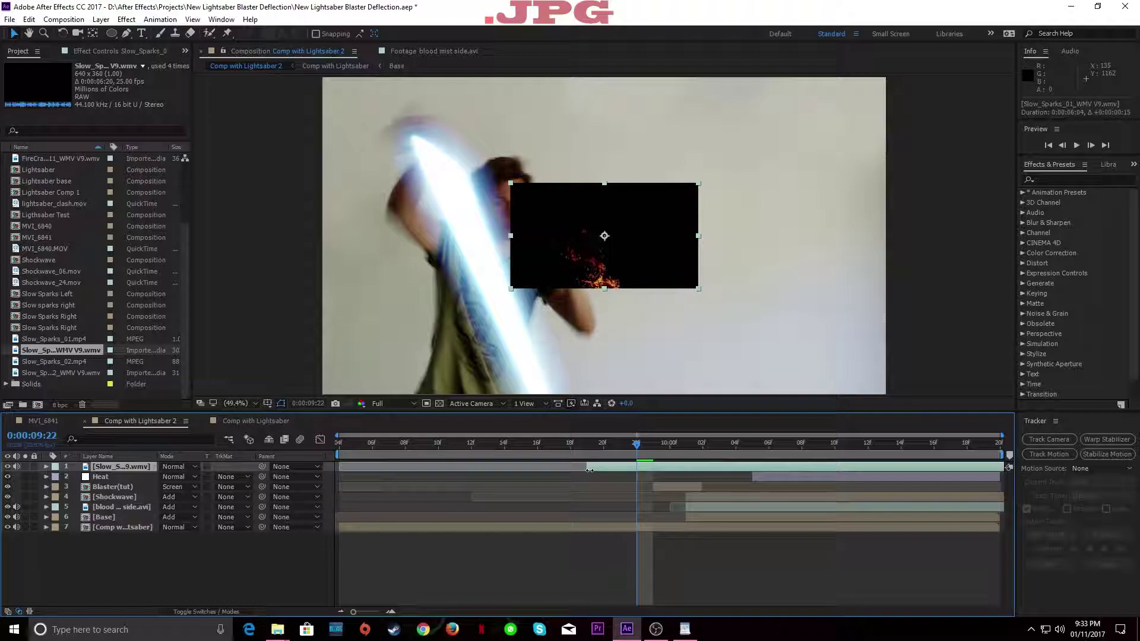
# Step: Scale the sparks layer to 192%, set its blending mode to Add, and save the project
pyautogui.press('s')
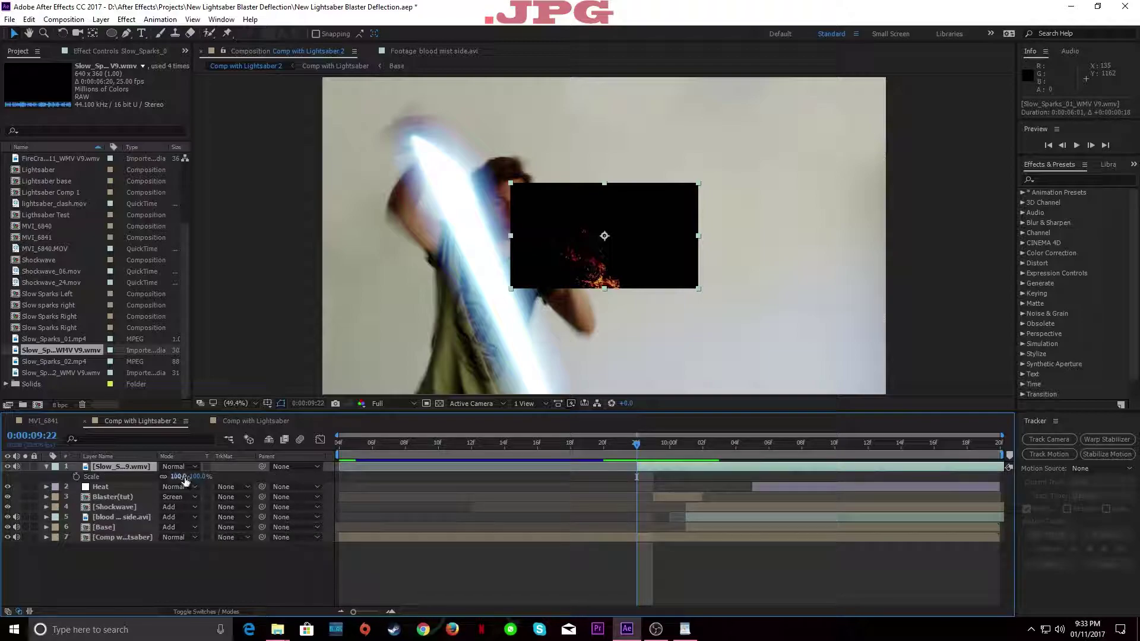
pyautogui.moveTo(178, 477); pyautogui.dragTo(225, 484)
pyautogui.click(178, 467)
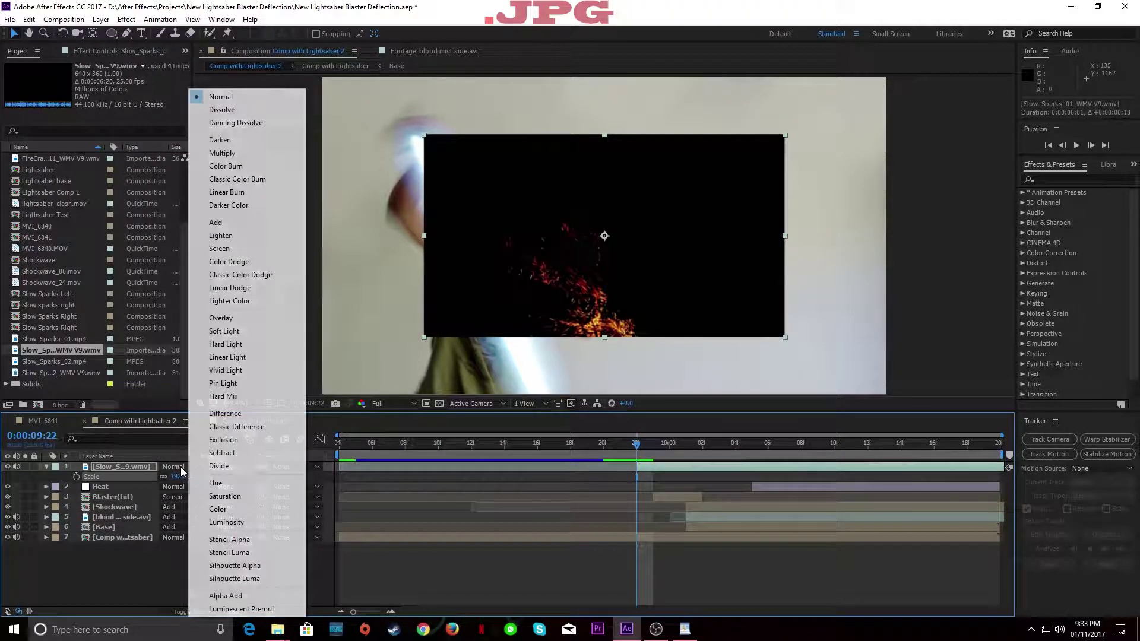
pyautogui.click(238, 223)
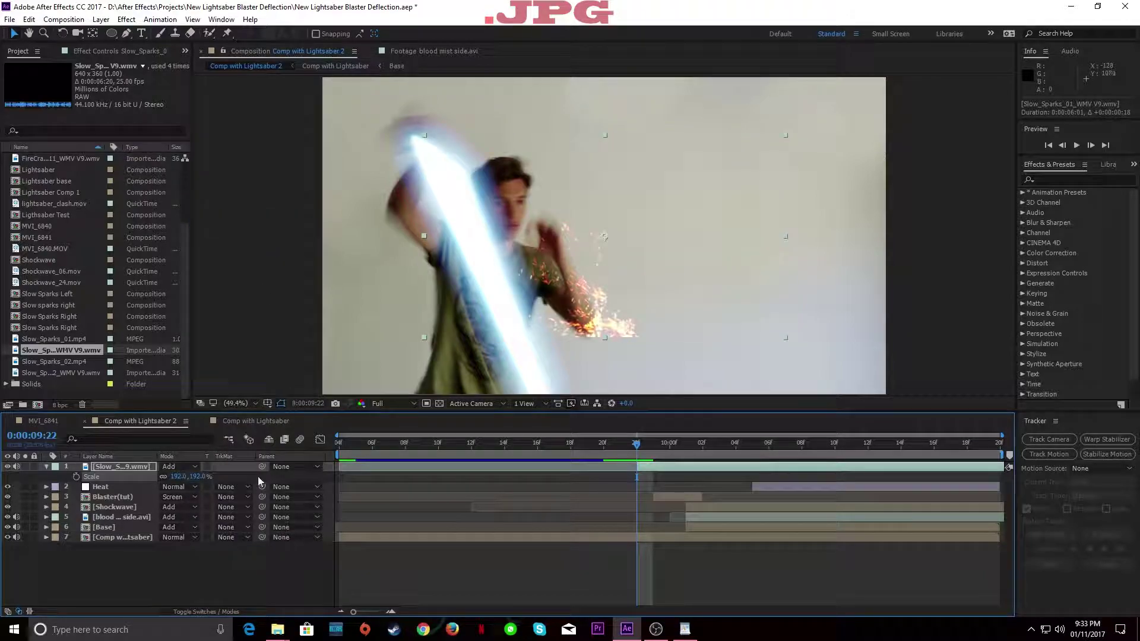
pyautogui.click(230, 562)
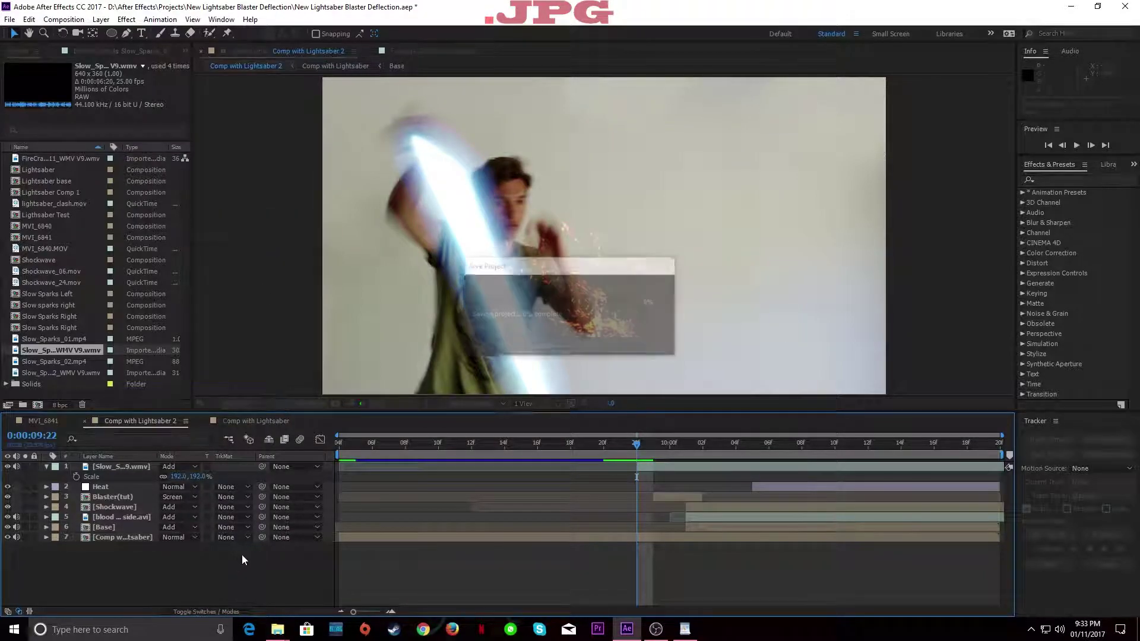
# Step: Move the sparks layer to about 1044, 362 near the blade and advance to 0:00:10:02 to check its placement
pyautogui.click(141, 469)
pyautogui.moveTo(521, 248); pyautogui.dragTo(547, 199)
pyautogui.press('pagedown')
pyautogui.press('pagedown')
pyautogui.press('pagedown')
pyautogui.press('pagedown')
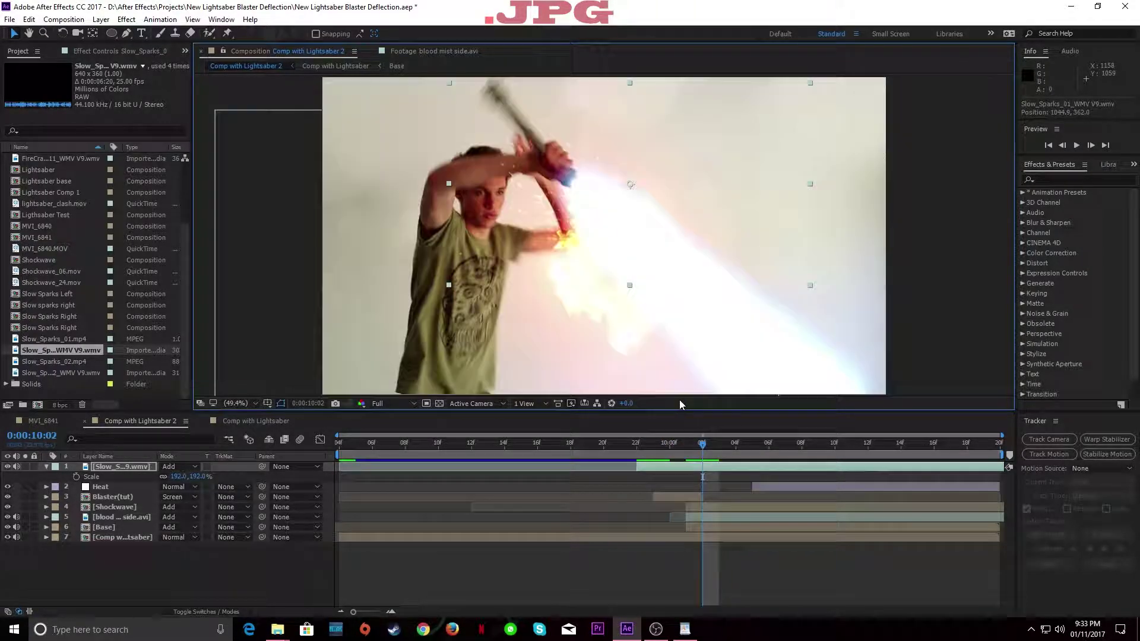
# Step: Shift the sparks layer in time to start at 0:00:10:01 and reposition it to about 877, 530 over the blade impact
pyautogui.moveTo(701, 469); pyautogui.dragTo(754, 462)
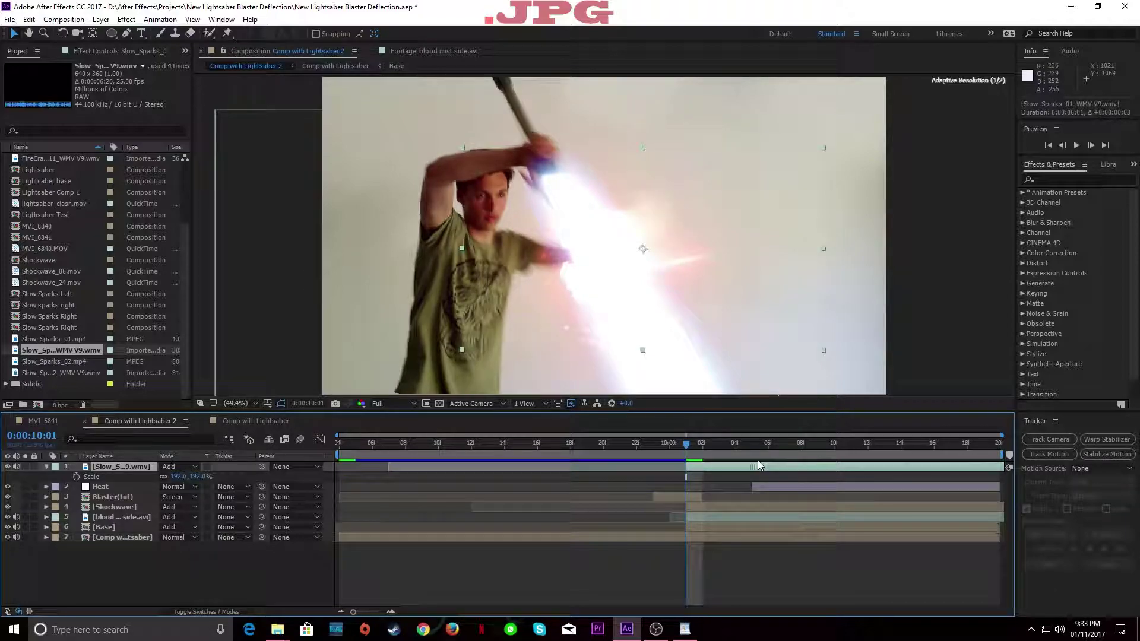
pyautogui.press('pageup')
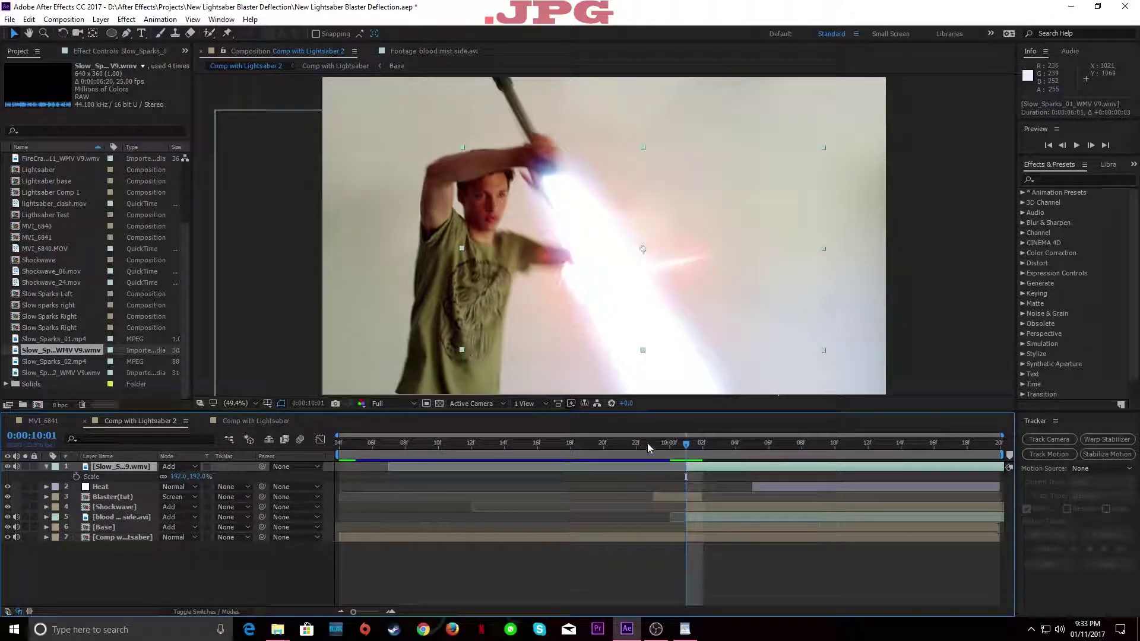
pyautogui.moveTo(647, 443); pyautogui.dragTo(802, 448)
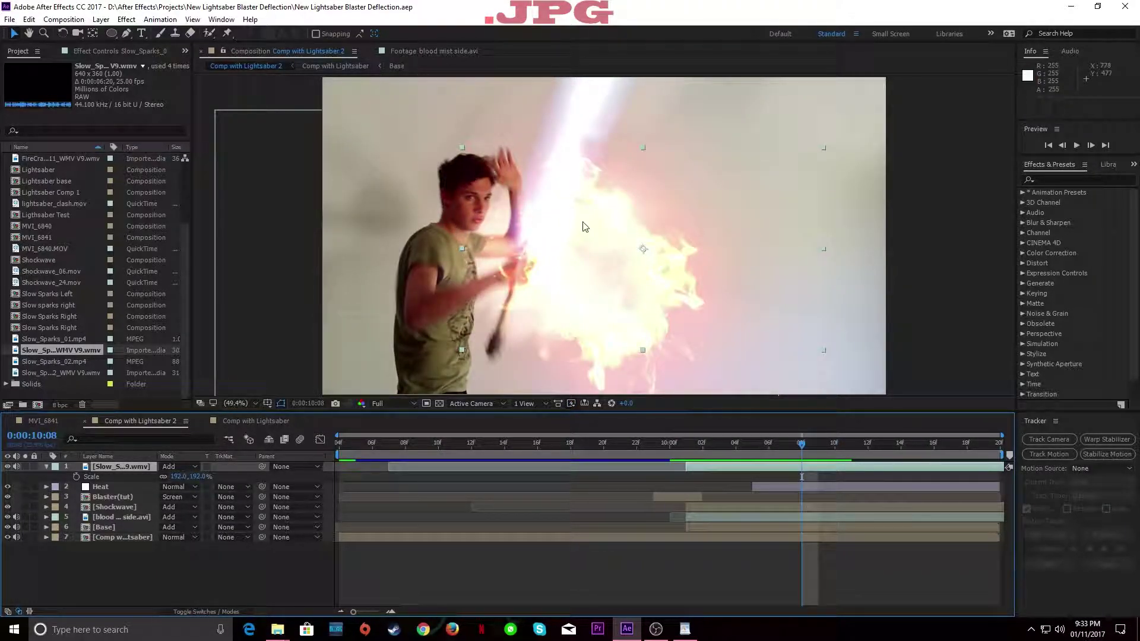
pyautogui.moveTo(556, 260); pyautogui.dragTo(493, 244)
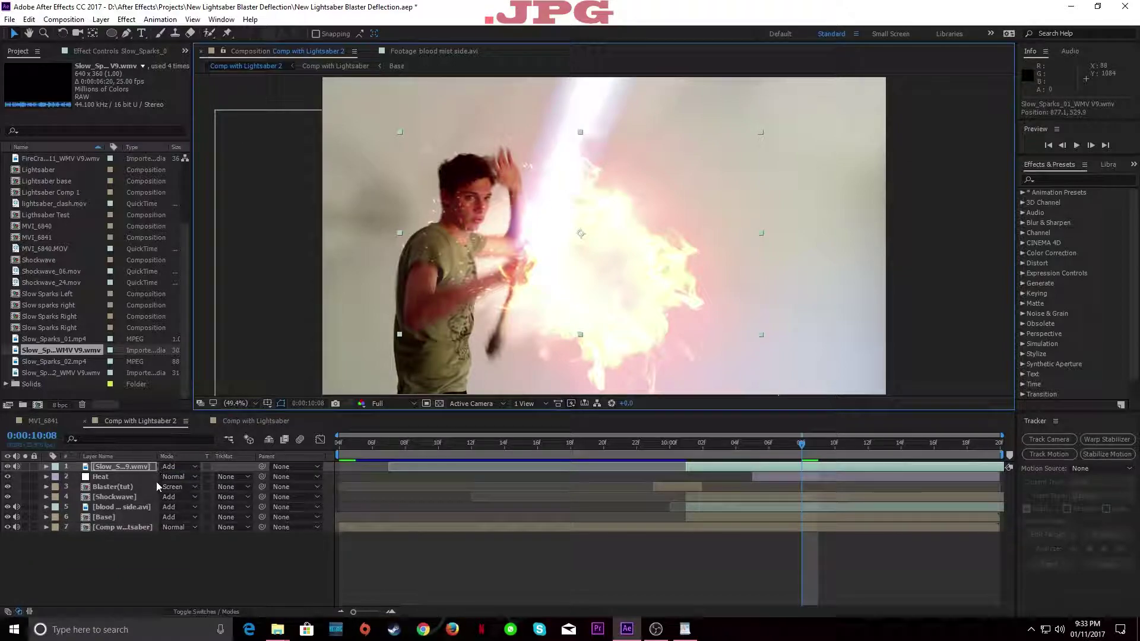
# Step: Scale the sparks layer to 231% and return to 0:00:10:01
pyautogui.moveTo(176, 480); pyautogui.dragTo(200, 479)
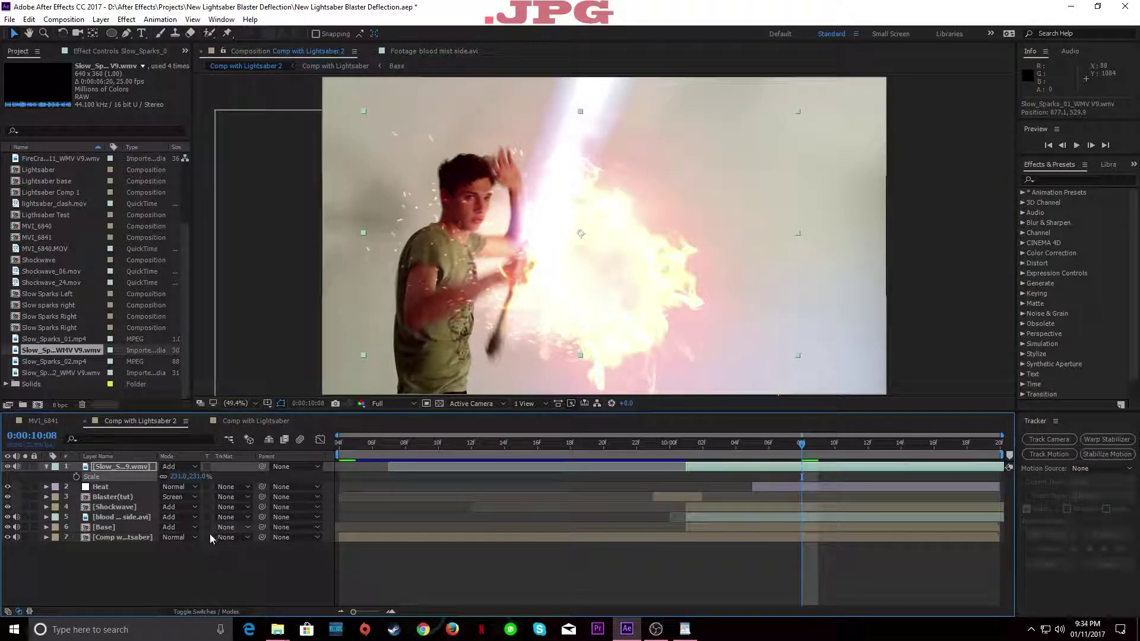
pyautogui.click(680, 444)
pyautogui.moveTo(682, 445)
pyautogui.mouseDown()
pyautogui.moveTo(703, 447)
pyautogui.moveTo(686, 446)
pyautogui.mouseUp()
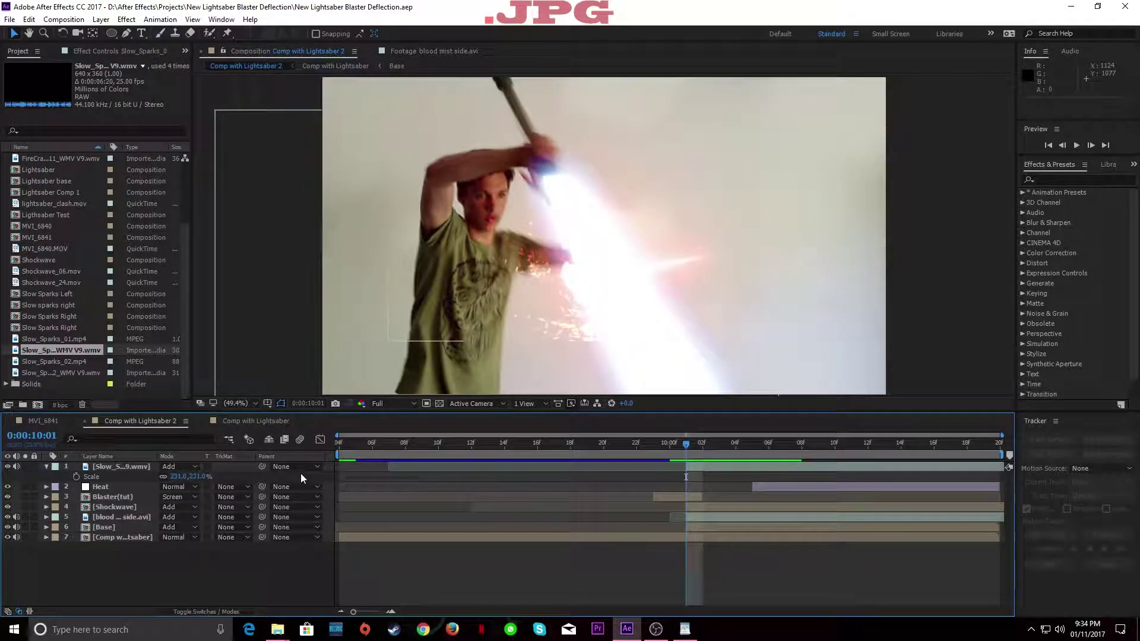
# Step: Solo the sparks layer and draw a closed mask over the straight lower edge of its footage with the Pen tool
pyautogui.click(128, 469)
pyautogui.click(25, 467)
pyautogui.moveTo(516, 289); pyautogui.dragTo(482, 222)
pyautogui.click(125, 33)
pyautogui.scroll(2, 482, 222)
pyautogui.moveTo(332, 282); pyautogui.dragTo(433, 244)
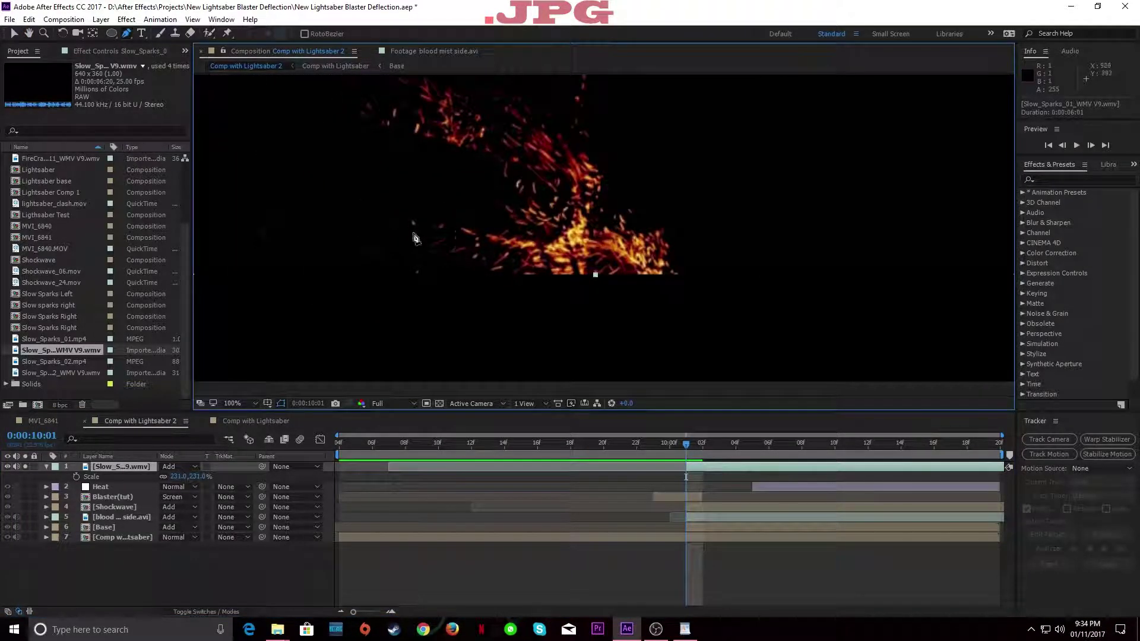
pyautogui.moveTo(362, 208); pyautogui.dragTo(426, 204)
pyautogui.scroll(-1, 812, 249)
pyautogui.click(754, 339)
pyautogui.click(463, 378)
pyautogui.click(481, 221)
# Step: Set the sparks mask to Subtract with a 22-pixel feather, save the project, and show all layers again
pyautogui.click(178, 477)
pyautogui.click(193, 516)
pyautogui.click(133, 469)
pyautogui.press('f')
pyautogui.click(280, 403)
pyautogui.moveTo(176, 487); pyautogui.dragTo(189, 487)
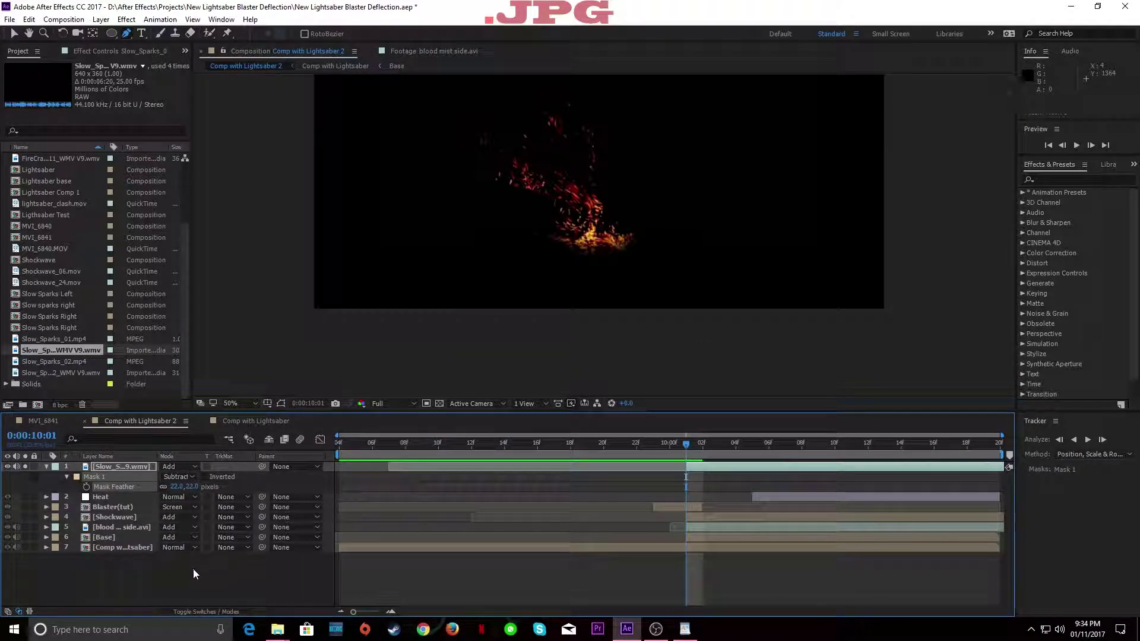
pyautogui.hotkey('ctrl', 's')
pyautogui.click(127, 464)
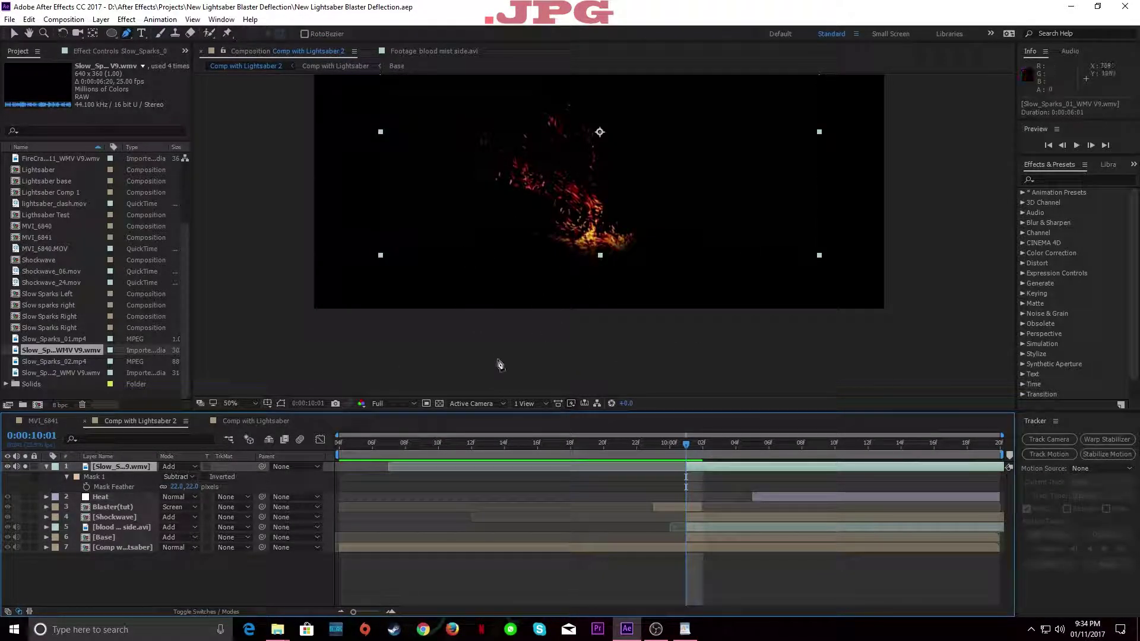
pyautogui.click(14, 35)
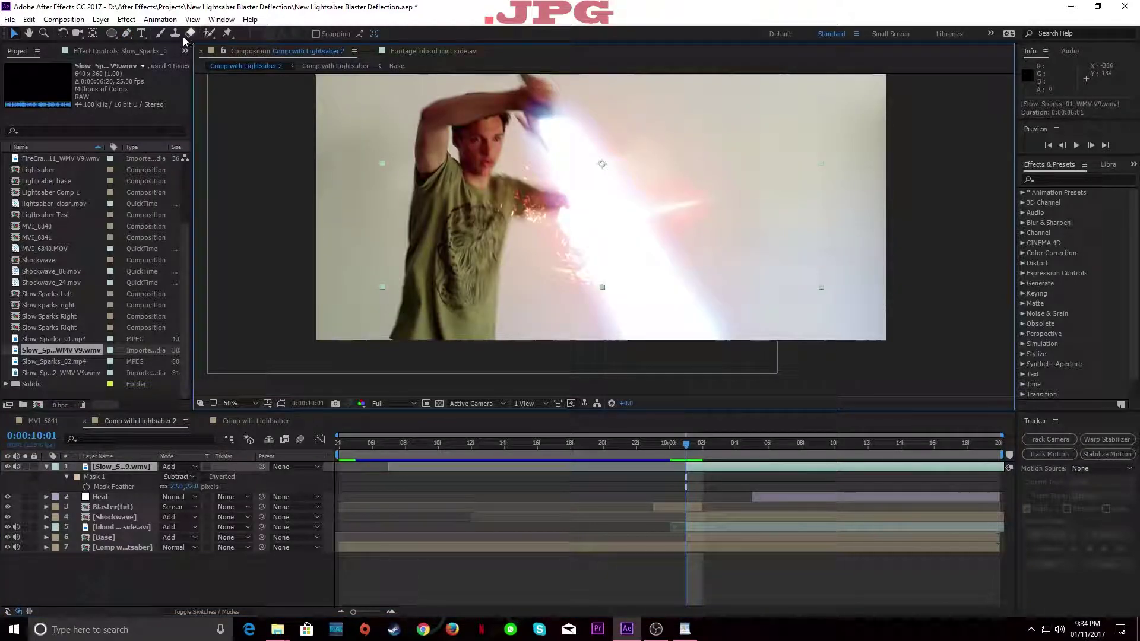
# Step: Draw a second closed mask on the sparks layer along the blade's edge and around the sparks over the arm and torso
pyautogui.click(127, 34)
pyautogui.click(127, 34)
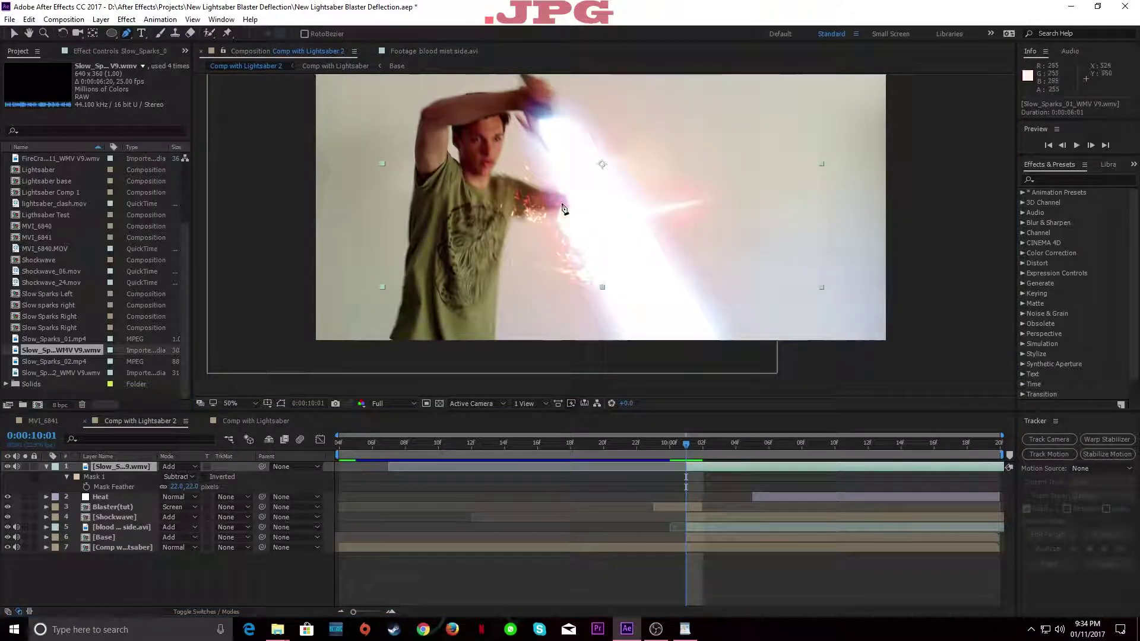
pyautogui.click(547, 165)
pyautogui.moveTo(563, 197); pyautogui.dragTo(566, 214)
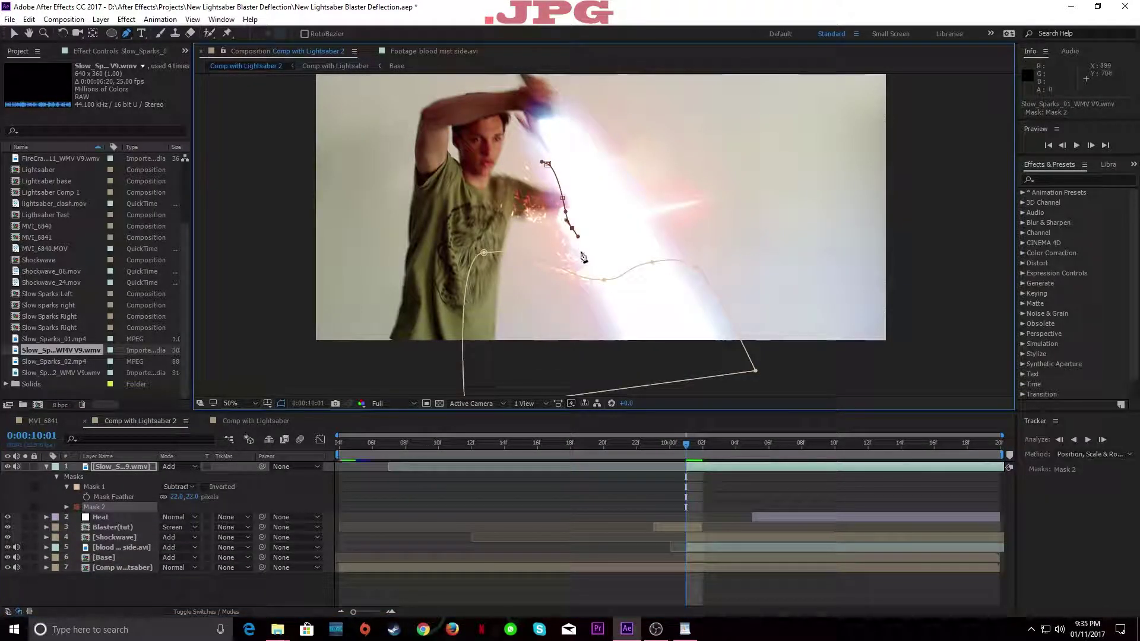
pyautogui.click(450, 302)
pyautogui.click(546, 166)
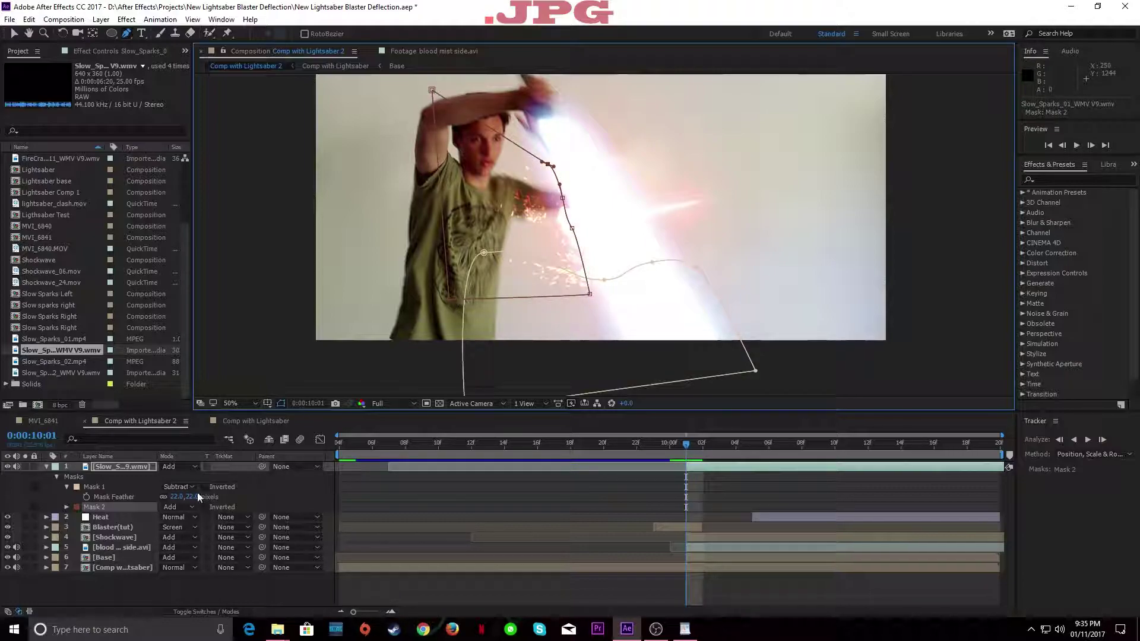
# Step: Set the second sparks mask to Subtract and feather its edge
pyautogui.press('m')
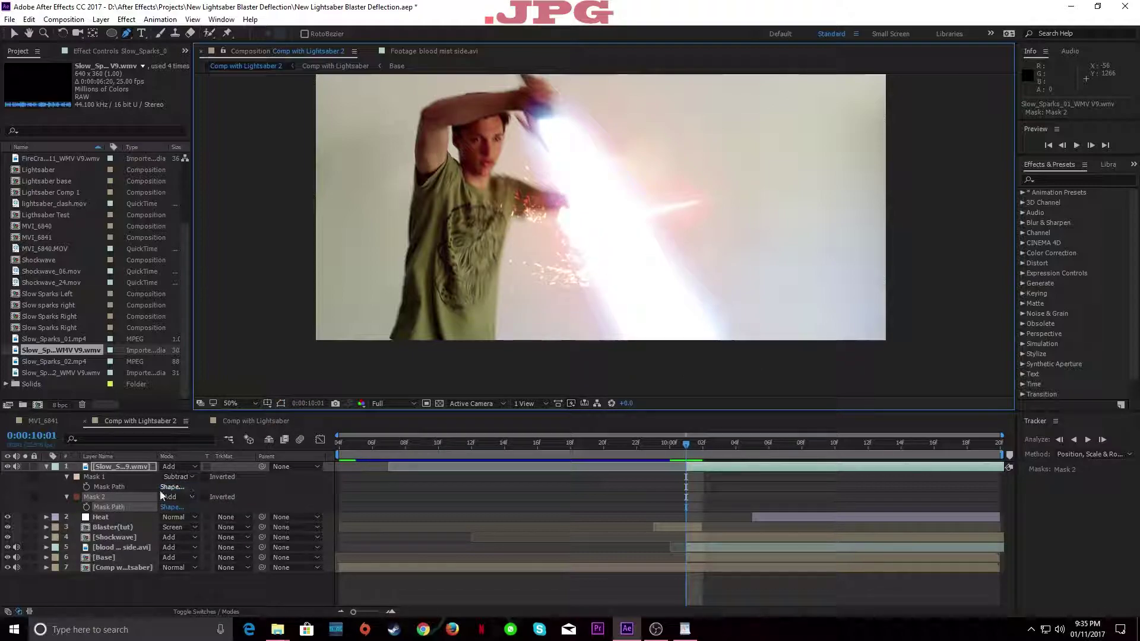
pyautogui.click(171, 497)
pyautogui.click(189, 536)
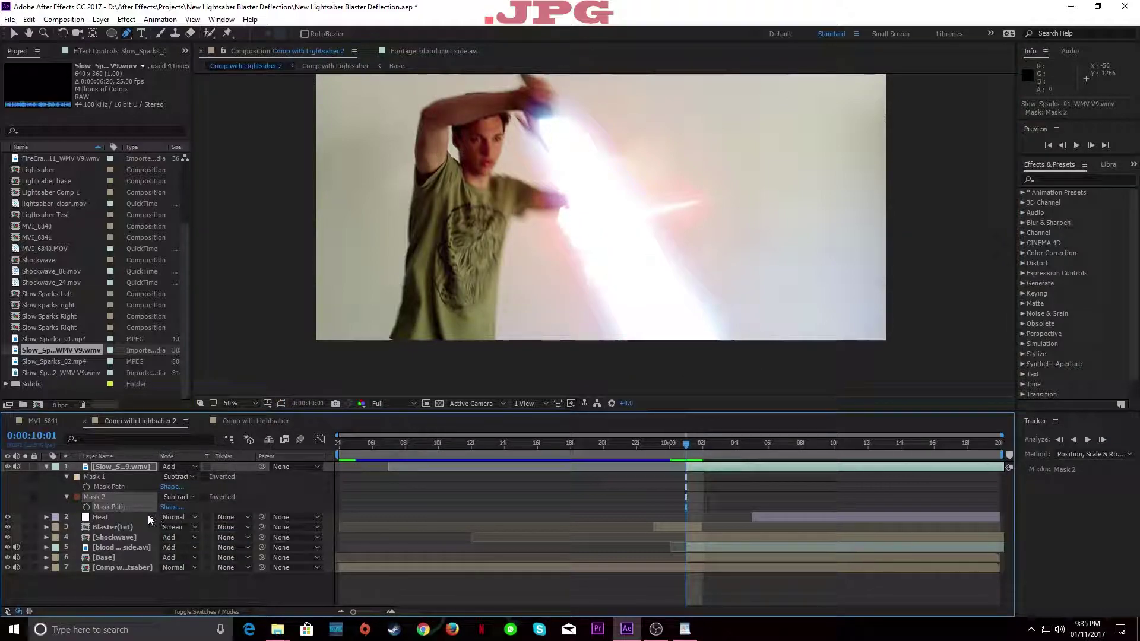
pyautogui.press('f')
pyautogui.moveTo(176, 507); pyautogui.dragTo(182, 508)
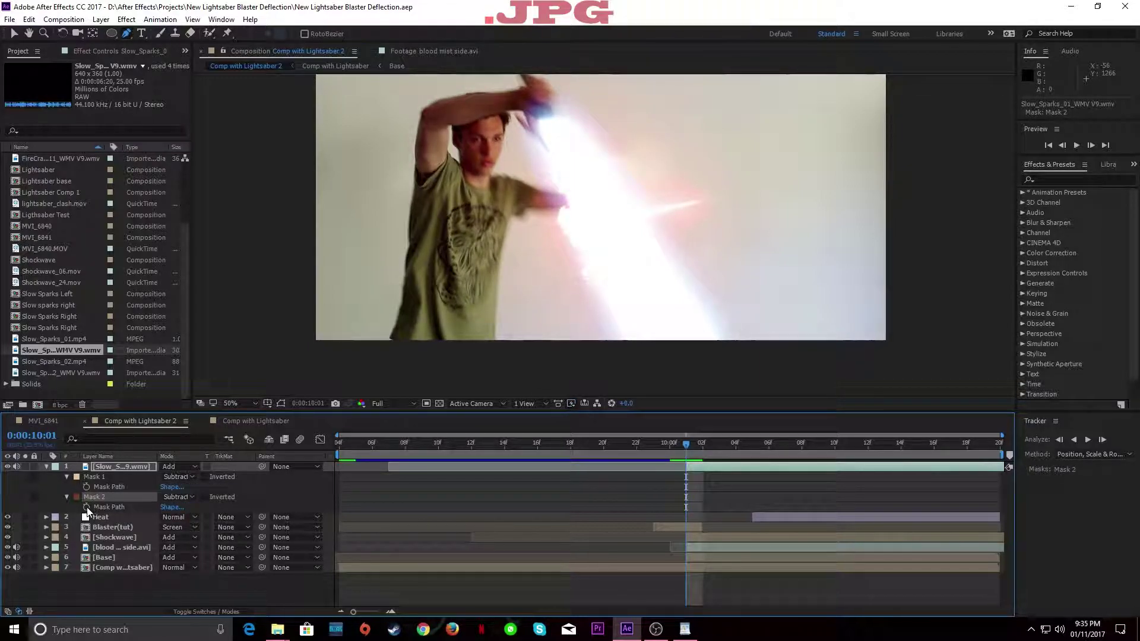
# Step: Animate the second mask's path by reshaping its upper corner, with keyframes at 0:00:10:01 and 0:00:10:04
pyautogui.press('pagedown')
pyautogui.moveTo(558, 188); pyautogui.dragTo(539, 146)
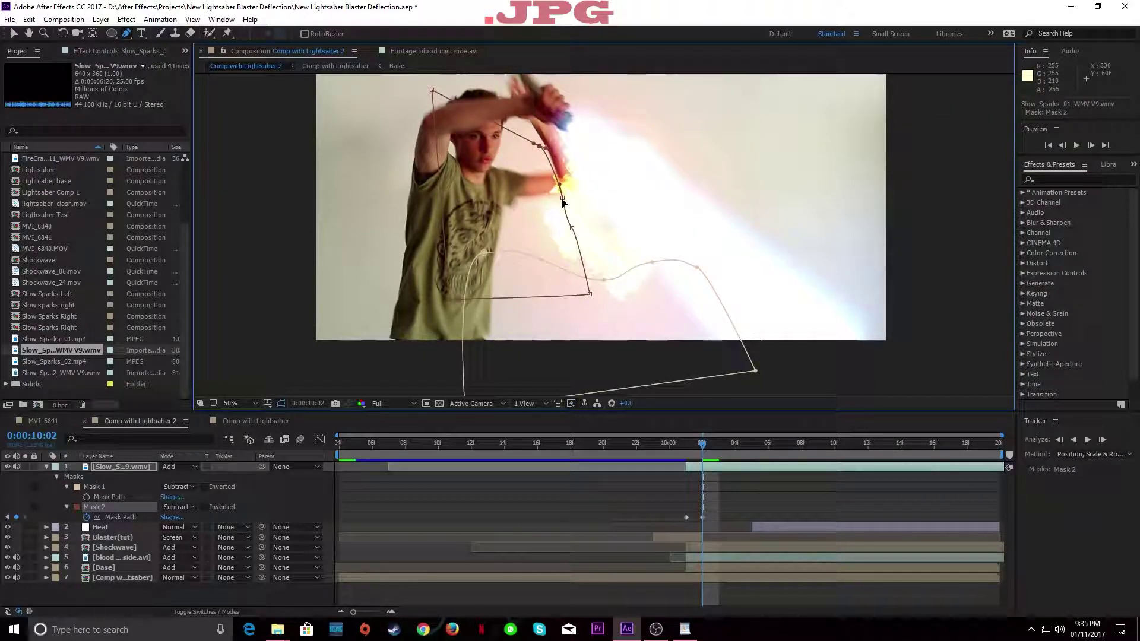
pyautogui.moveTo(703, 517); pyautogui.dragTo(735, 519)
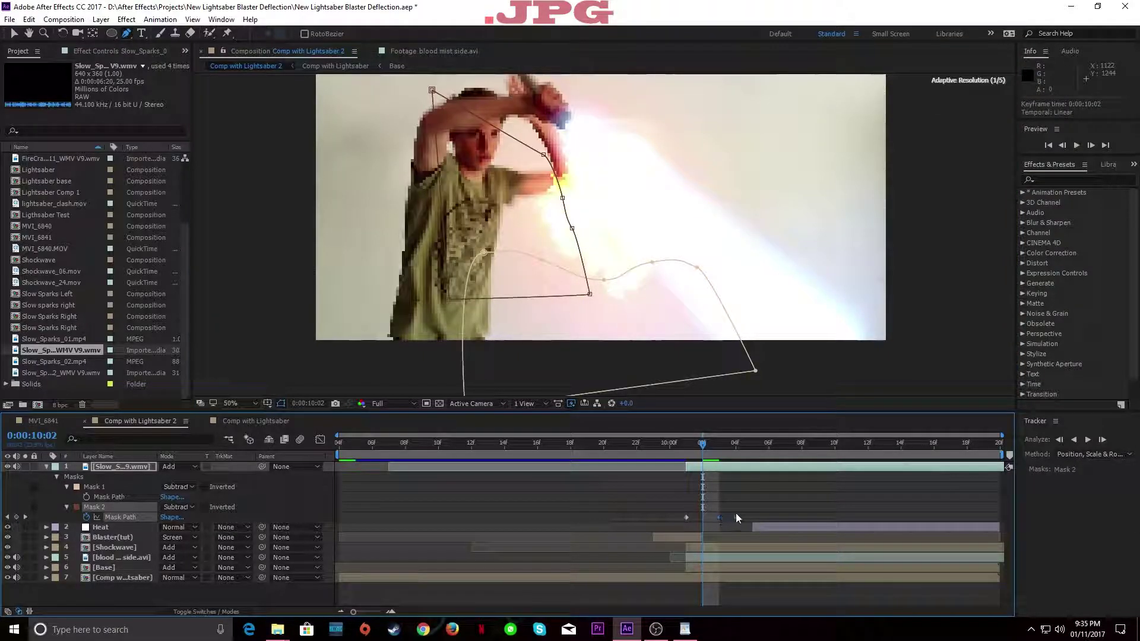
pyautogui.moveTo(718, 443); pyautogui.dragTo(738, 444)
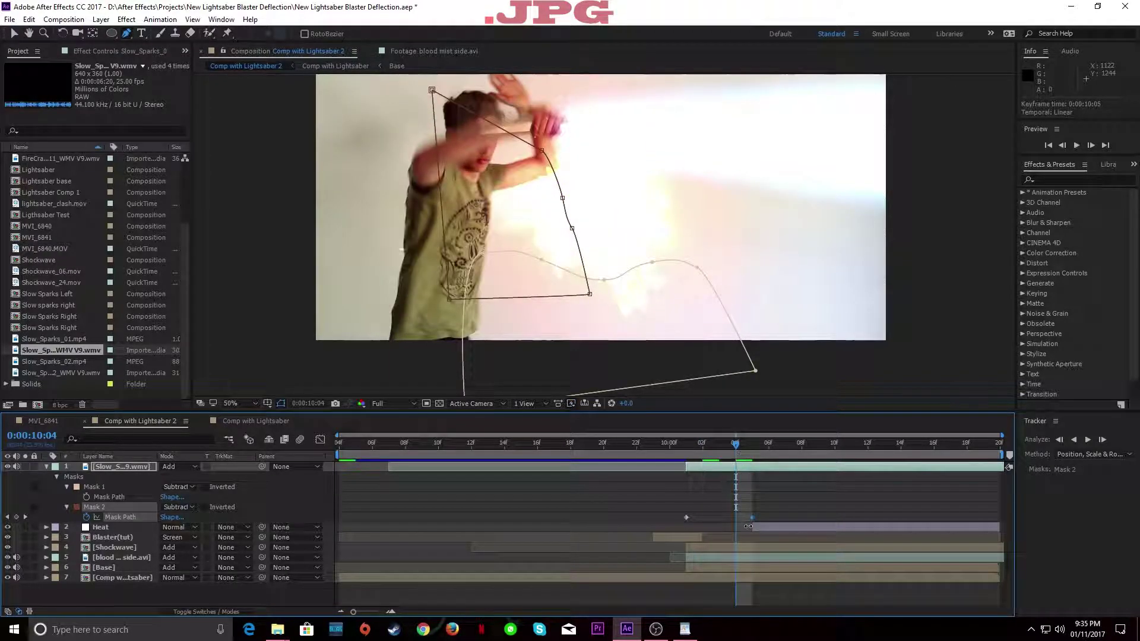
pyautogui.moveTo(751, 517); pyautogui.dragTo(737, 517)
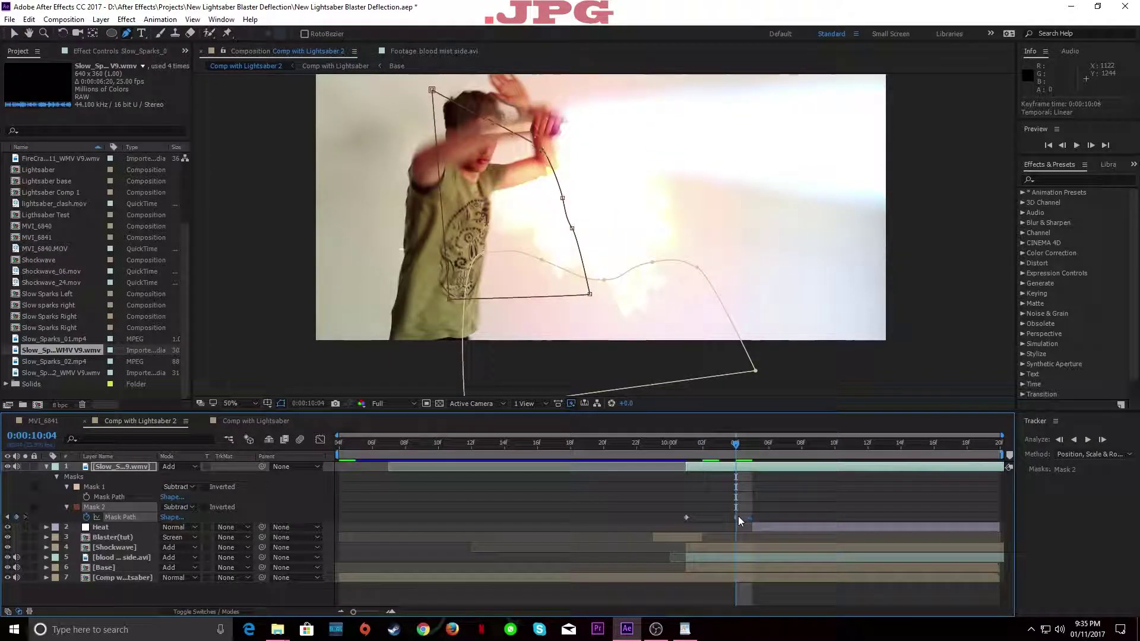
# Step: Move the whole second mask about 503 pixels away from the actor, past the frame's left edge, at 0:00:10:04
pyautogui.doubleClick(432, 91)
pyautogui.moveTo(470, 166); pyautogui.dragTo(244, 142)
pyautogui.scroll(-2, 478, 342)
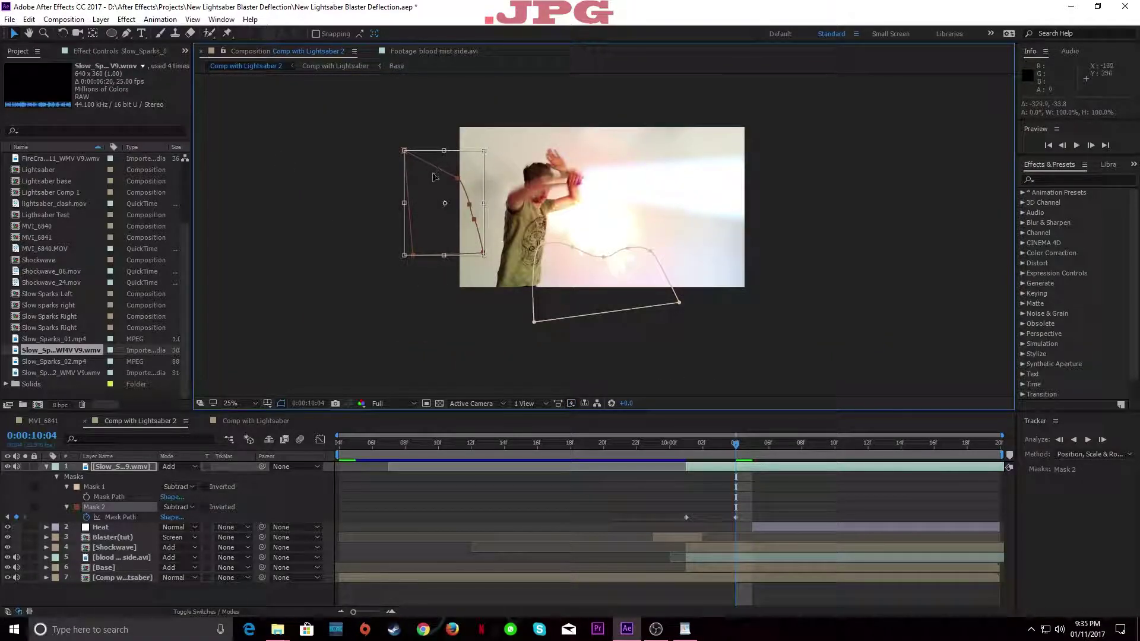
# Step: Preview the masked sparks around the blade impact and scrub through to 0:00:10:09 to check the mask animation
pyautogui.click(695, 443)
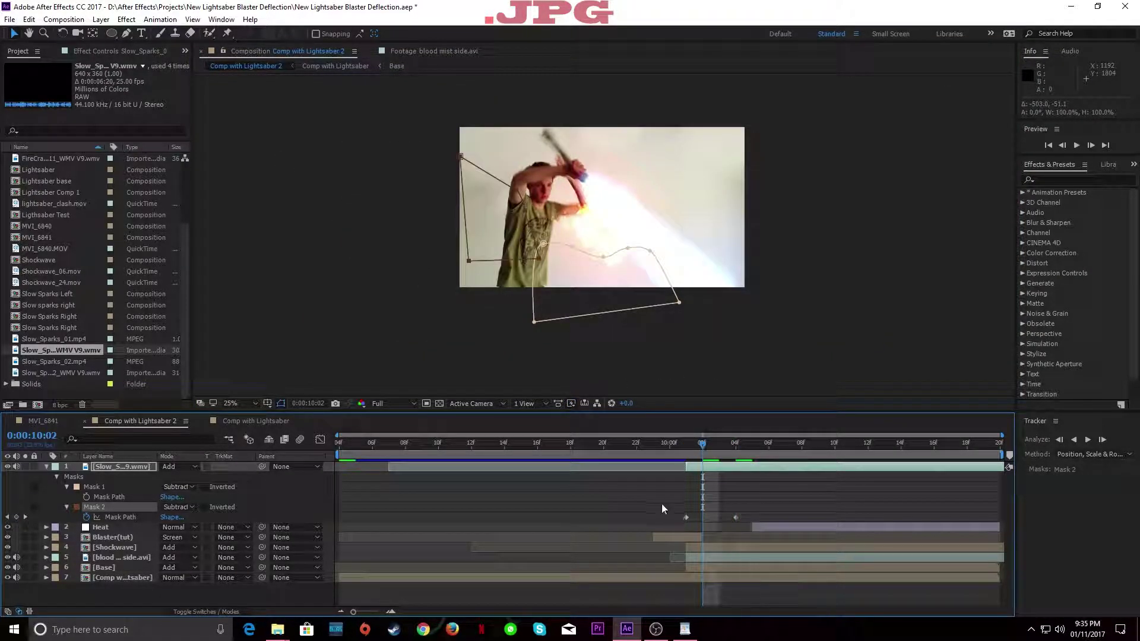
pyautogui.click(675, 448)
pyautogui.press('space')
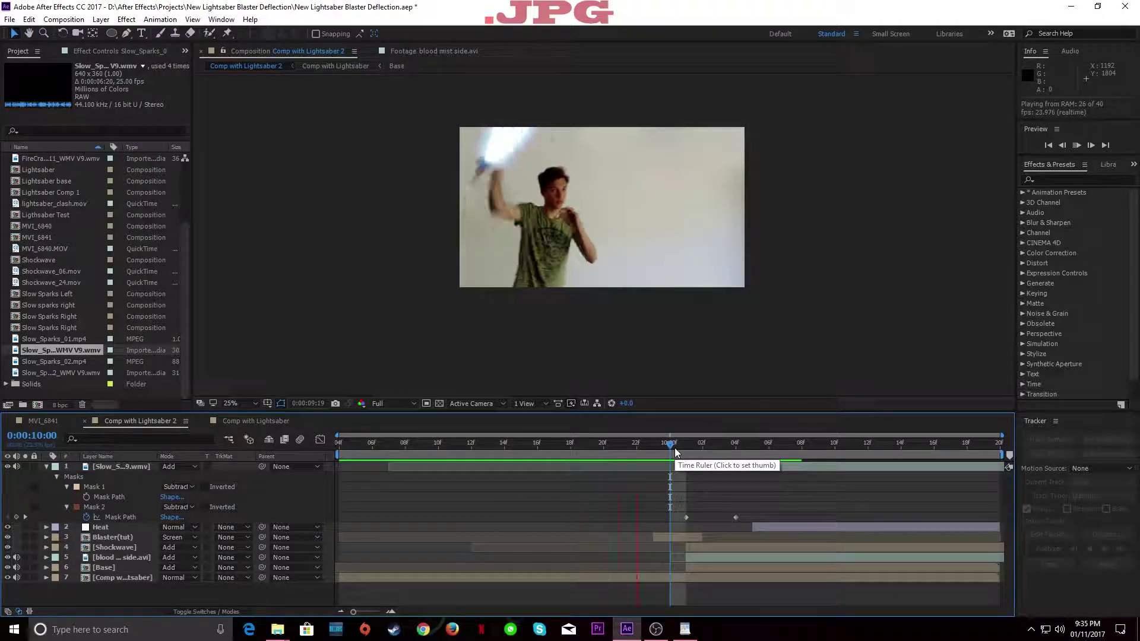
pyautogui.press('space')
pyautogui.scroll(2, 480, 176)
pyautogui.moveTo(475, 189)
pyautogui.mouseDown()
pyautogui.moveTo(459, 205)
pyautogui.moveTo(475, 205)
pyautogui.mouseUp()
pyautogui.click(654, 444)
pyautogui.moveTo(667, 448); pyautogui.dragTo(756, 445)
pyautogui.click(47, 467)
pyautogui.moveTo(663, 447); pyautogui.dragTo(816, 449)
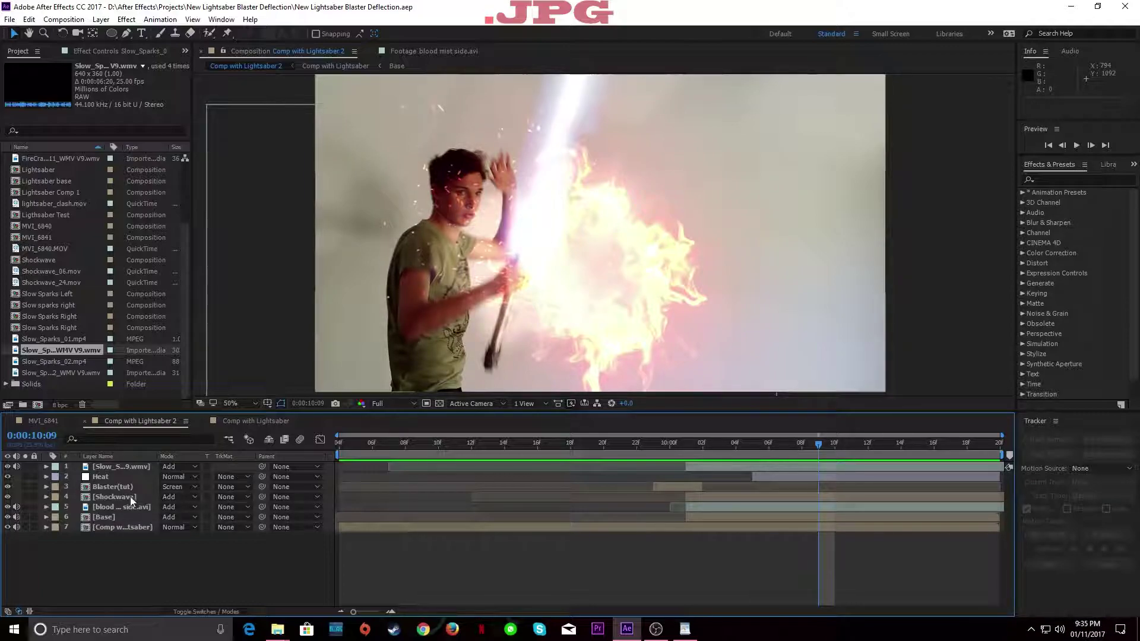
# Step: Duplicate the sparks layer, set the copy's opacity to 60%, and toggle its visibility to compare the brightness
pyautogui.click(126, 467)
pyautogui.hotkey('ctrl', 'd')
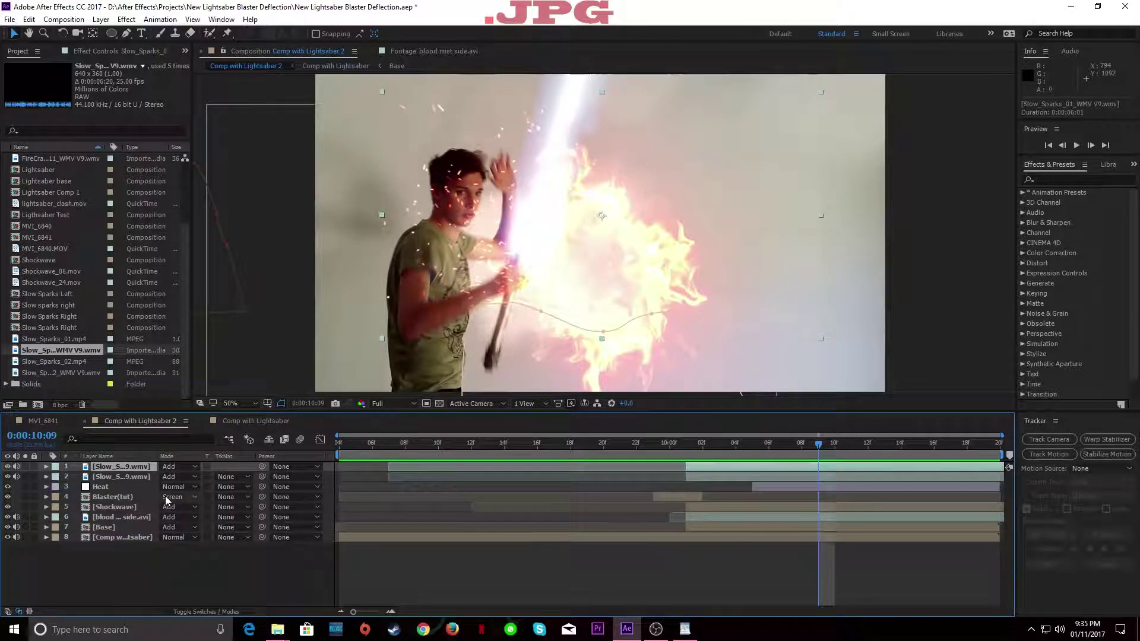
pyautogui.click(152, 576)
pyautogui.click(133, 464)
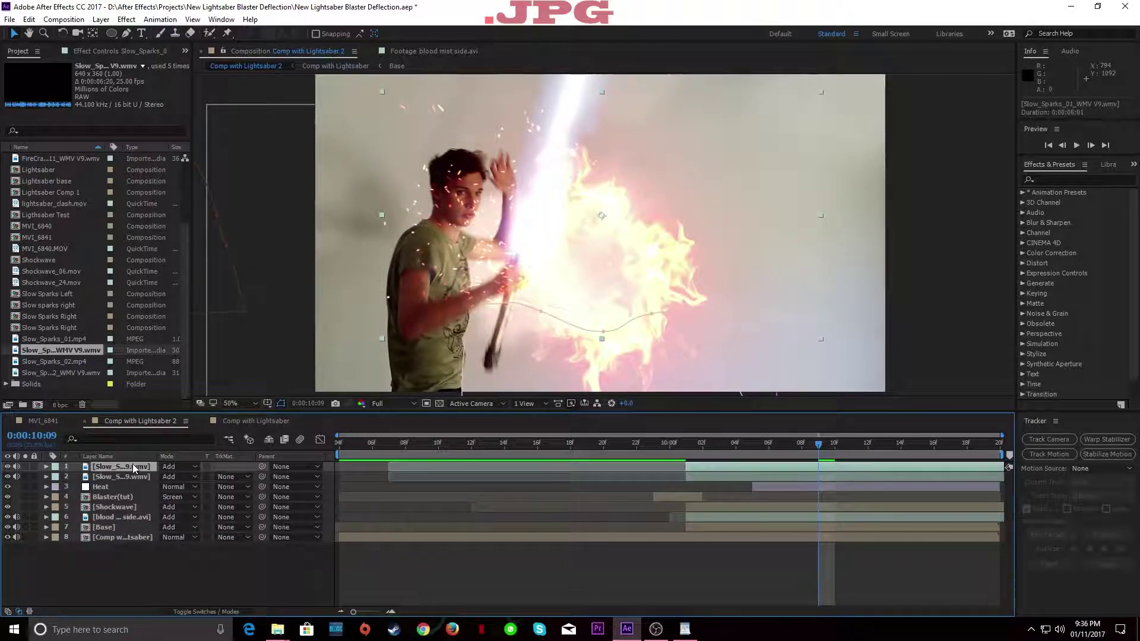
pyautogui.press('t')
pyautogui.moveTo(164, 475); pyautogui.dragTo(168, 479)
pyautogui.write('60')
pyautogui.click(187, 570)
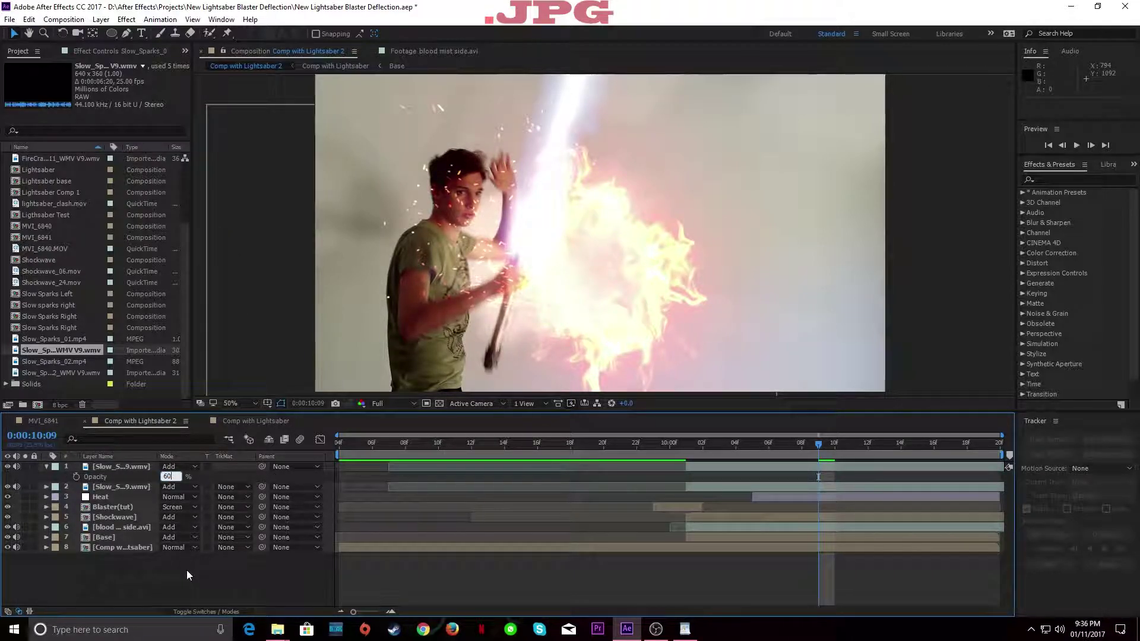
pyautogui.click(8, 467)
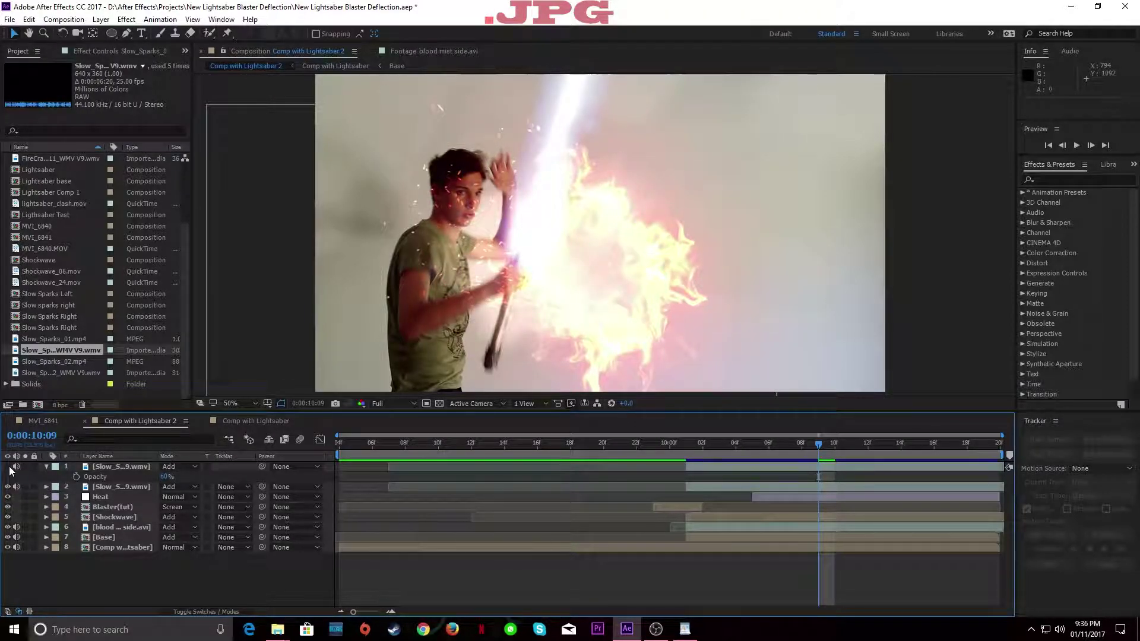
pyautogui.click(46, 466)
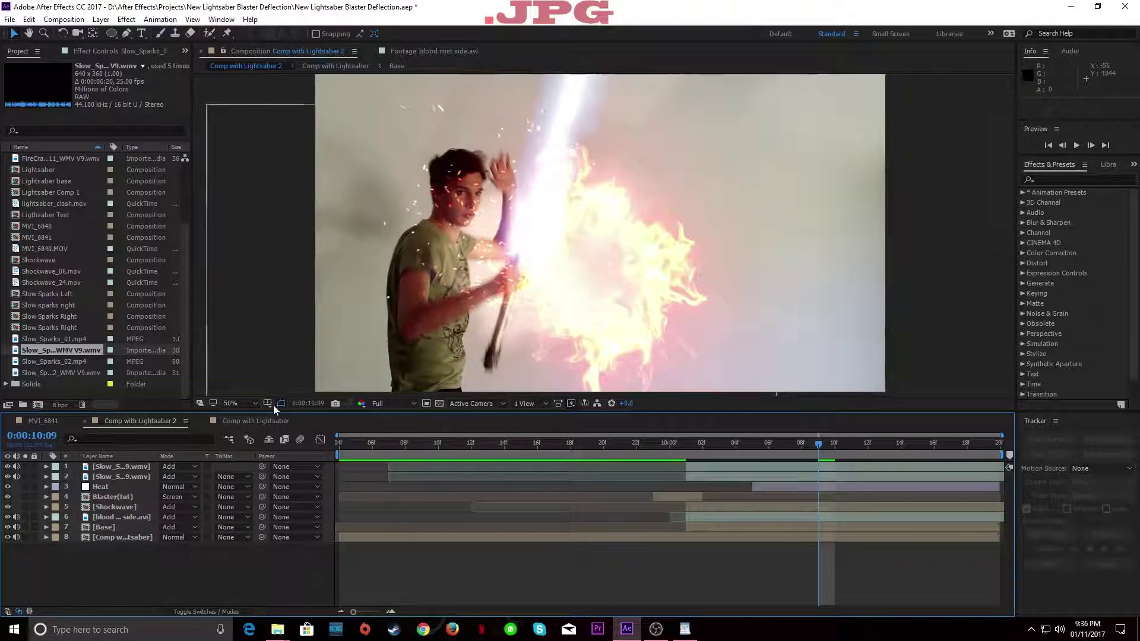
# Step: Pre-compose the two sparks layers into a composition named Sparks Left (tut)
pyautogui.click(138, 469)
pyautogui.keyDown('shift'); pyautogui.click(138, 476); pyautogui.keyUp('shift')
pyautogui.rightClick(138, 476)
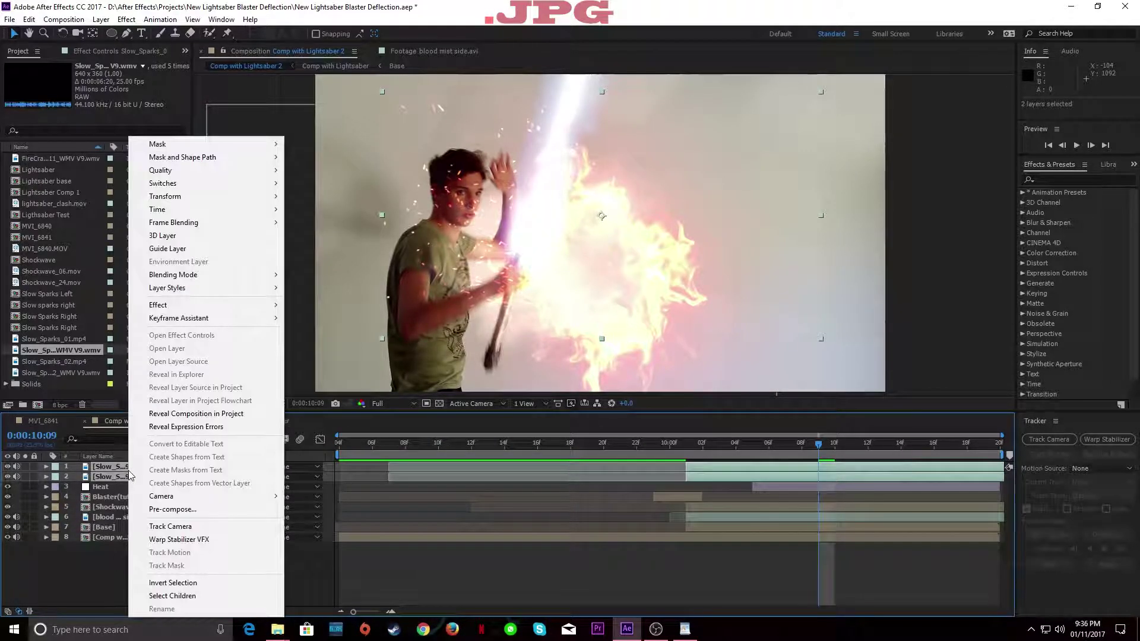
pyautogui.click(175, 515)
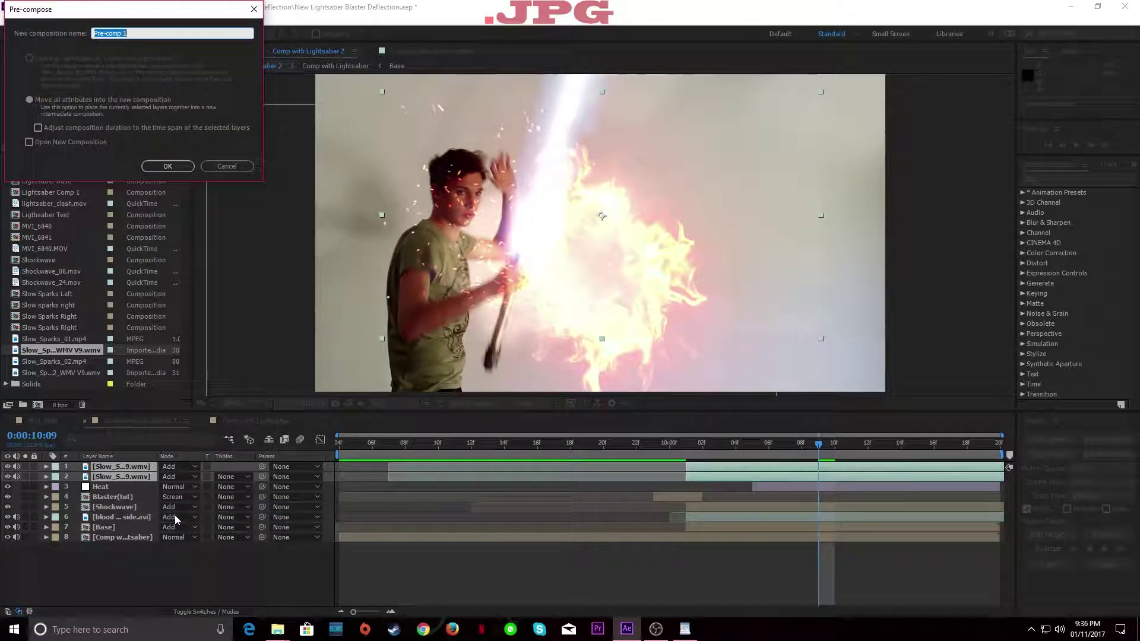
pyautogui.write('Sparks Left')
pyautogui.click(168, 166)
# Step: Set the Sparks Left pre-comp's blending mode to Add and trim its start to 0:00:10:01
pyautogui.click(178, 467)
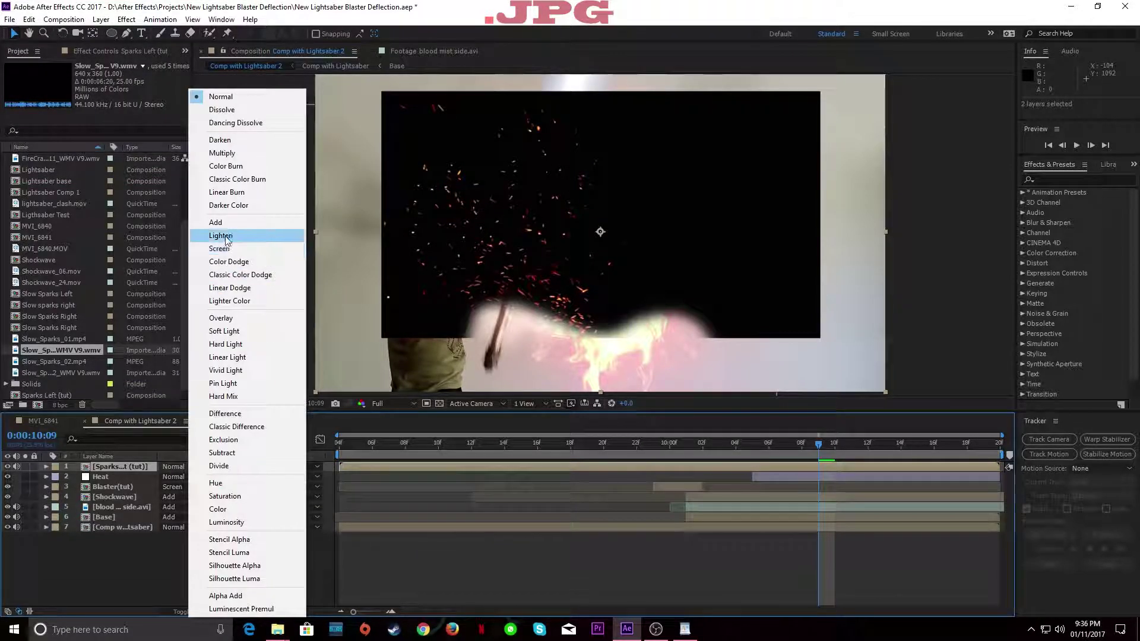
pyautogui.click(234, 222)
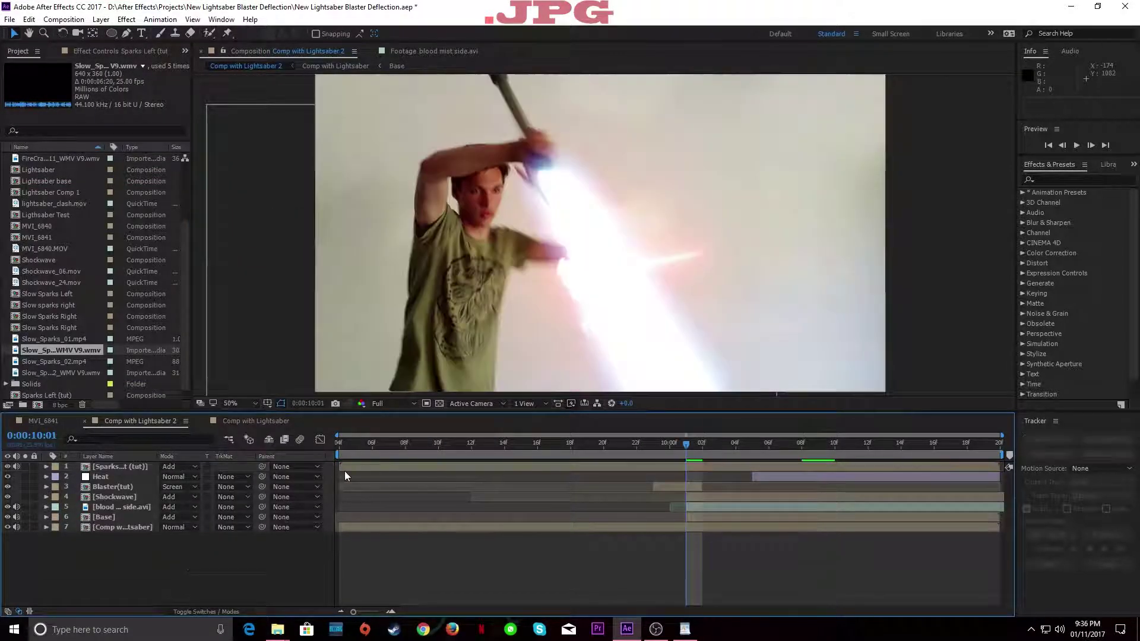
pyautogui.moveTo(341, 466); pyautogui.dragTo(707, 472)
pyautogui.press('space')
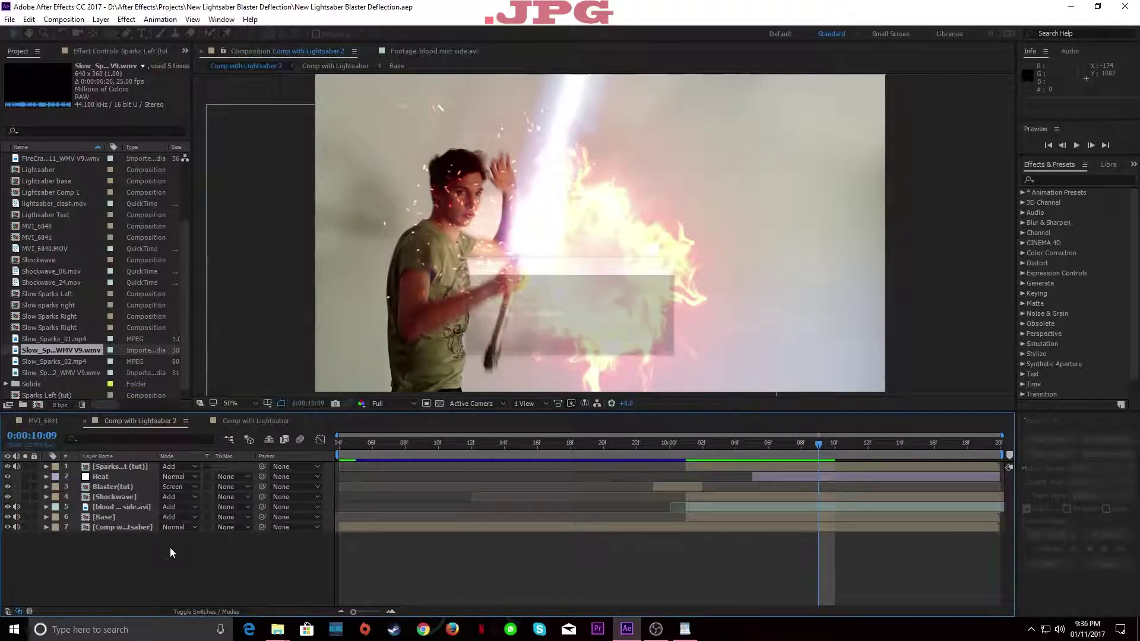
# Step: Apply the Fast Blur (Legacy) effect to the Sparks Left (tut) layer and set its Blurriness to 3
pyautogui.click(138, 467)
pyautogui.hotkey('ctrl', 'space')
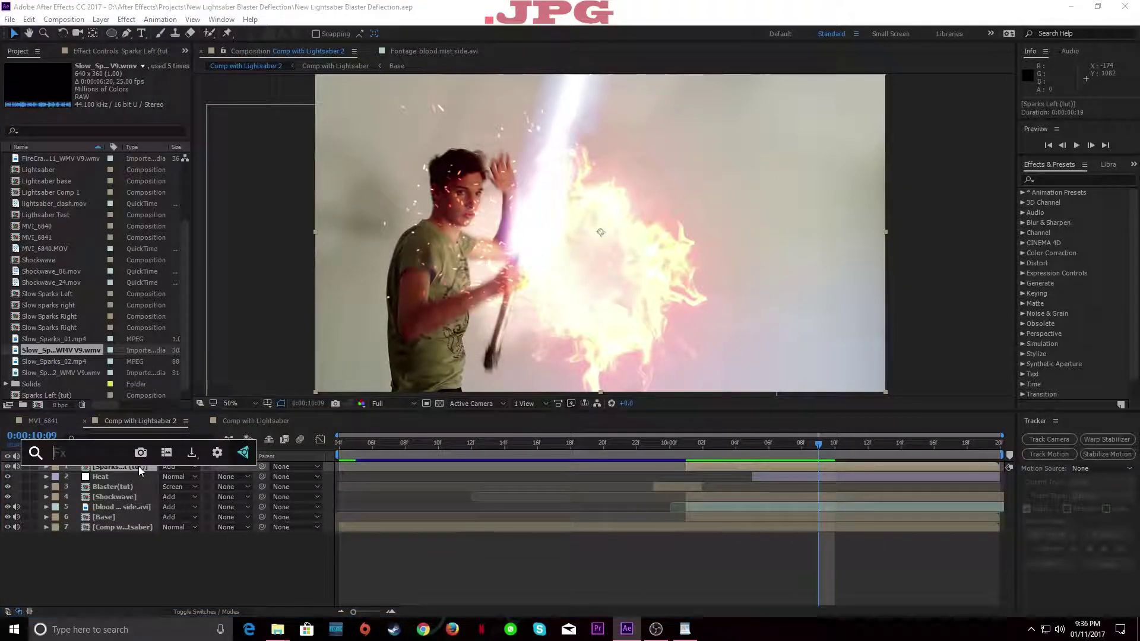
pyautogui.write('fast')
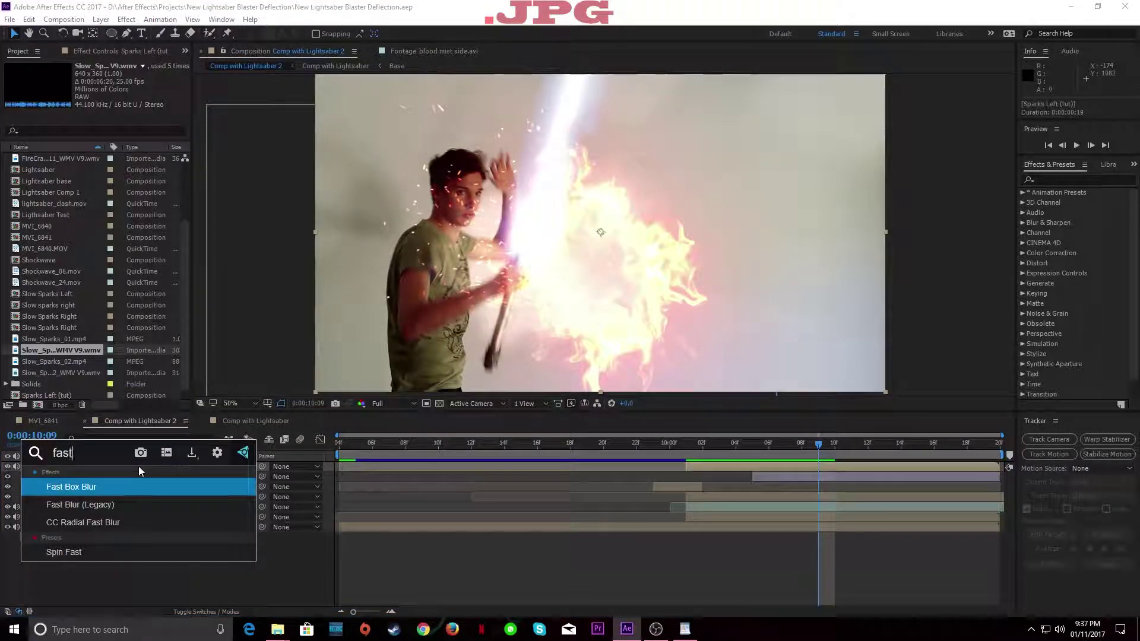
pyautogui.click(117, 506)
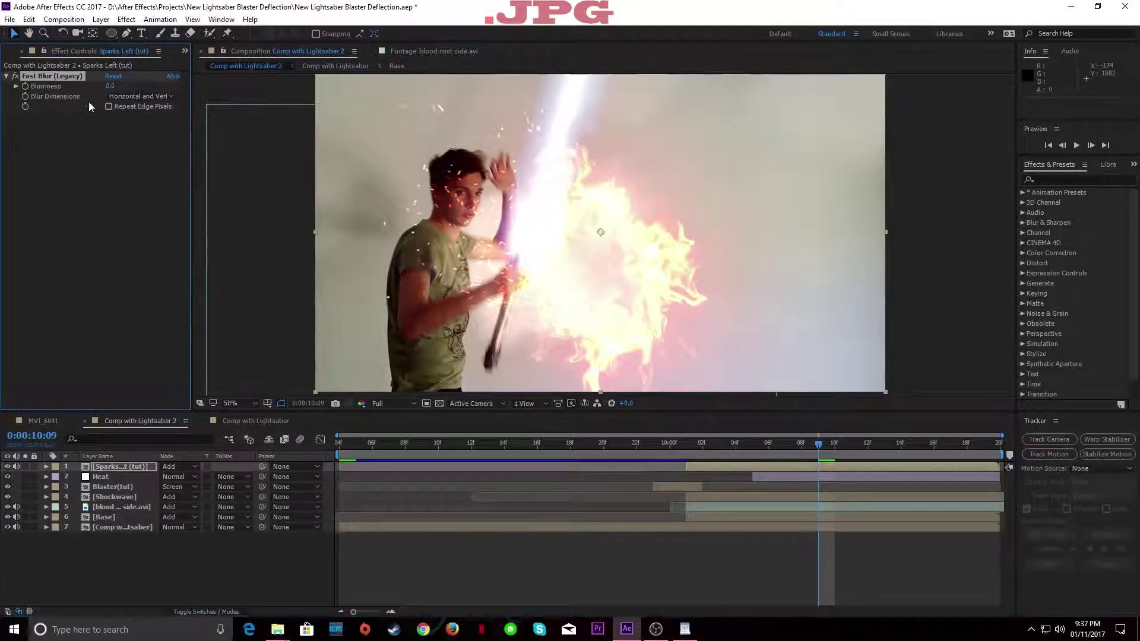
pyautogui.scroll(6, 387, 220)
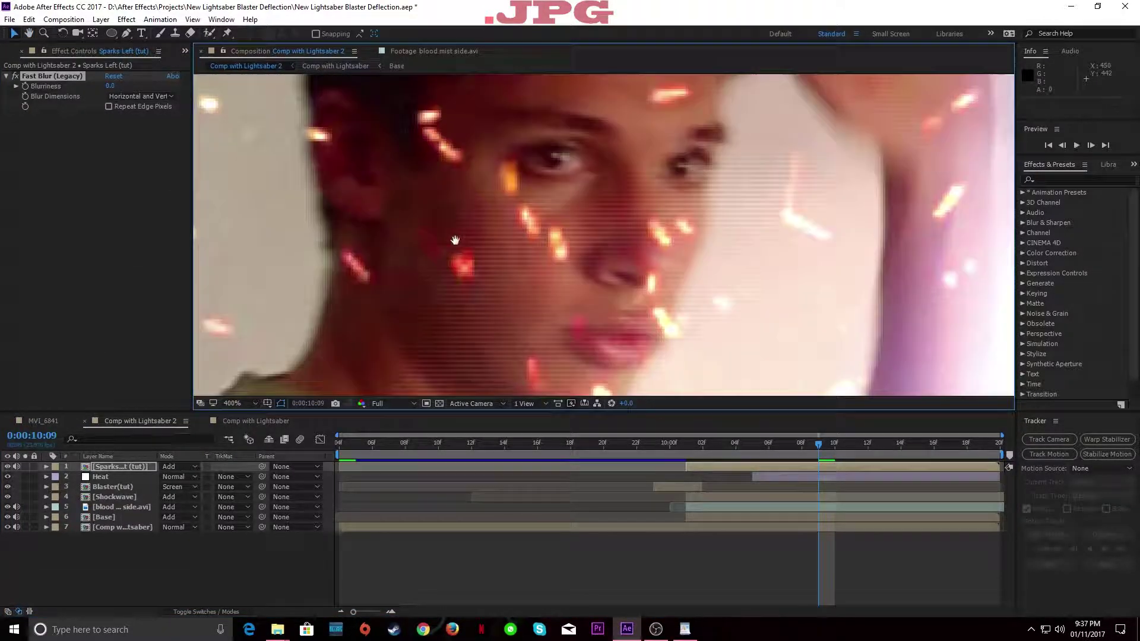
pyautogui.moveTo(455, 240); pyautogui.dragTo(612, 308)
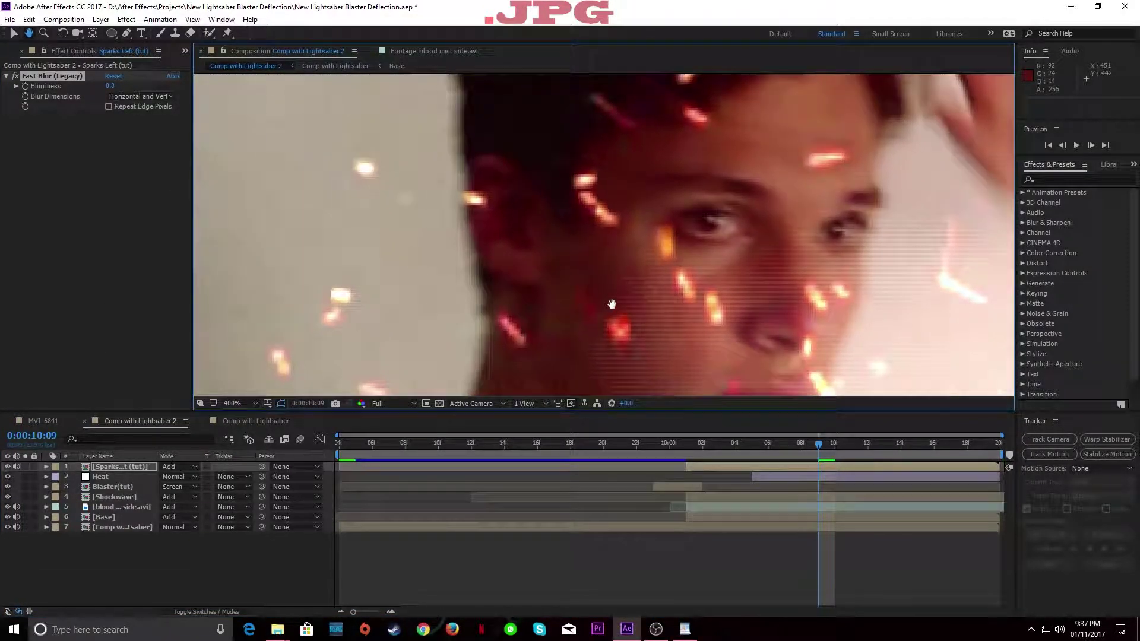
pyautogui.click(112, 86)
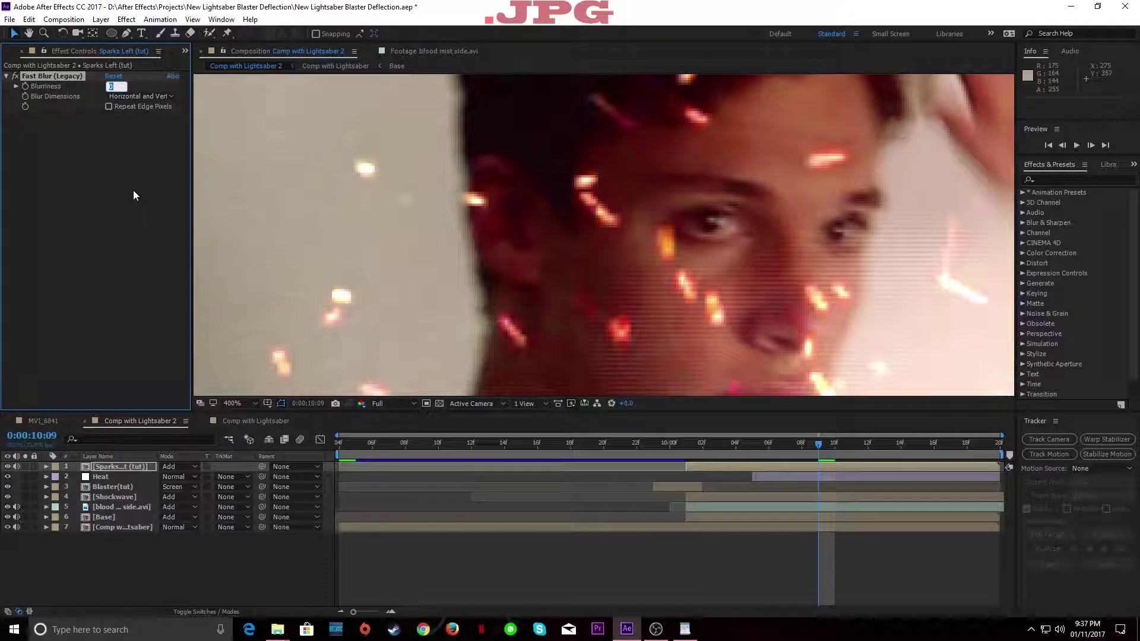
pyautogui.write('3')
pyautogui.press('Return')
# Step: Preview the blurred sparks around the blade impact
pyautogui.scroll(-4, 440, 240)
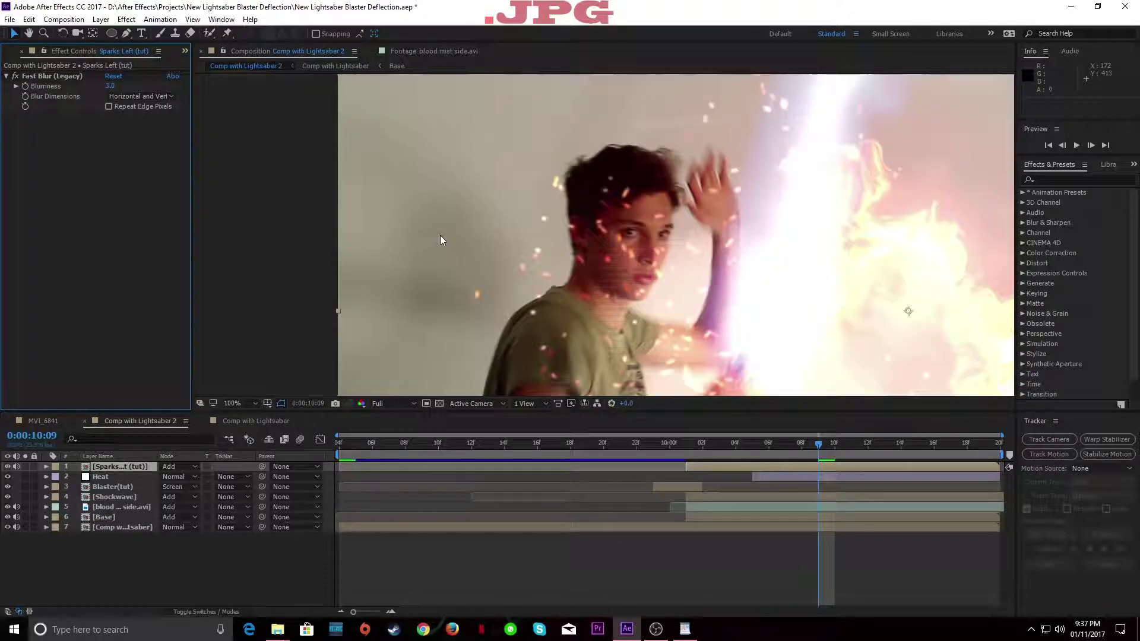
pyautogui.moveTo(440, 235); pyautogui.dragTo(319, 202)
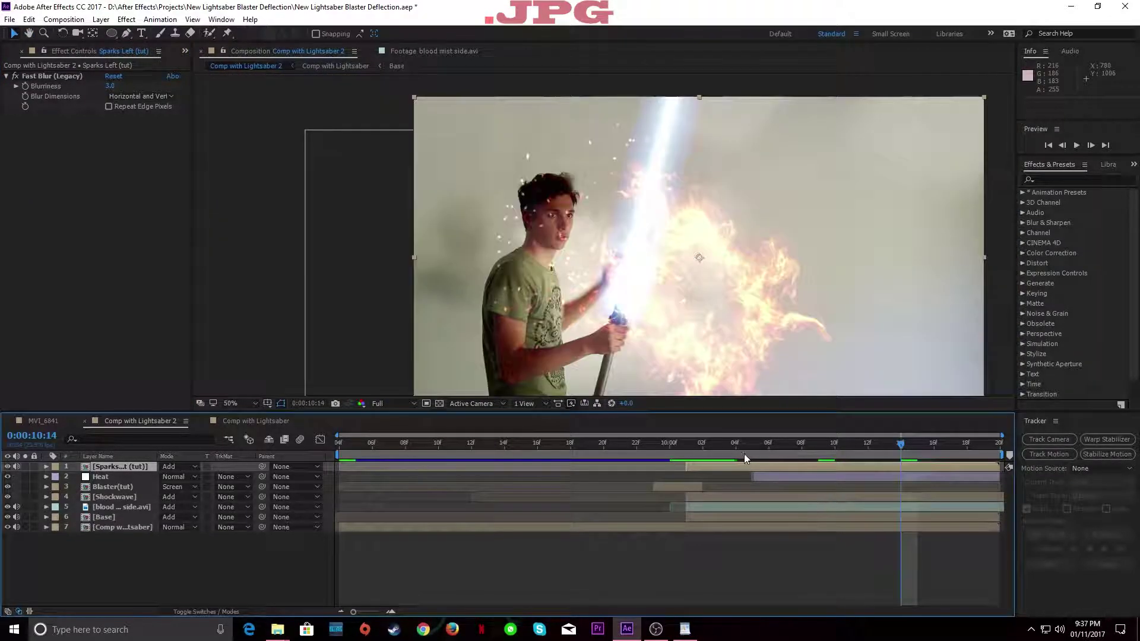
pyautogui.click(709, 448)
pyautogui.press('space')
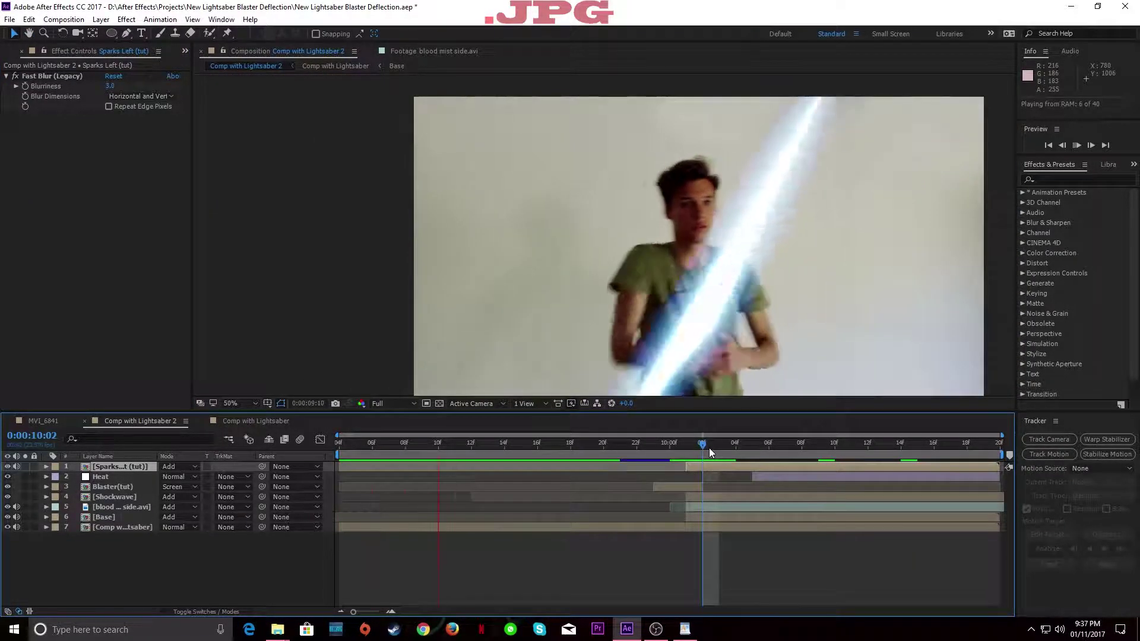
pyautogui.press('space')
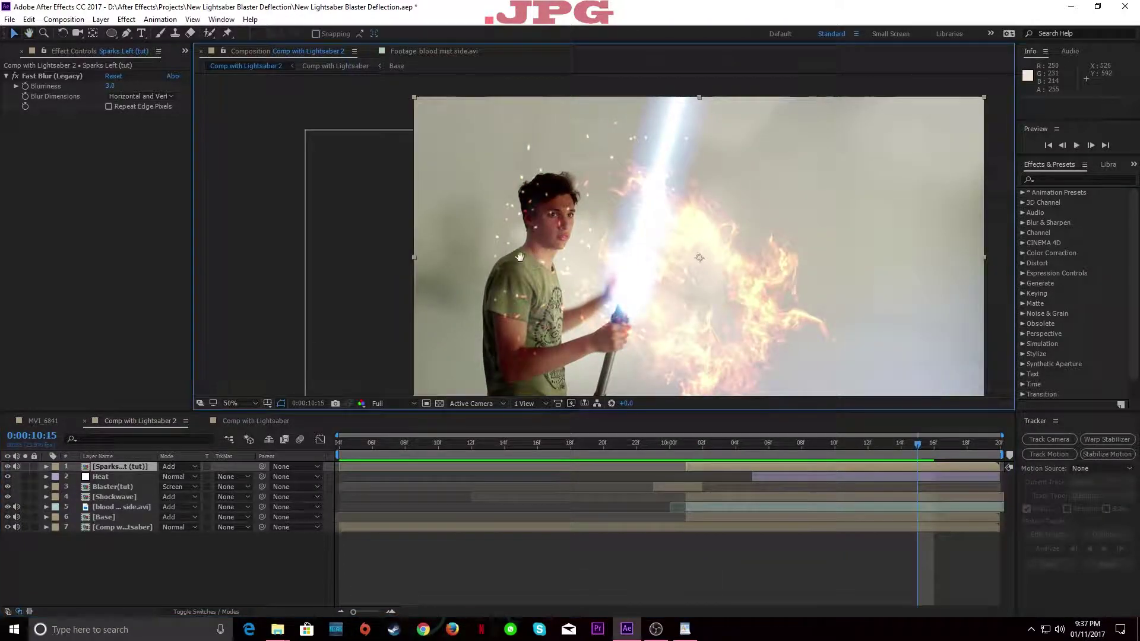
pyautogui.moveTo(534, 262); pyautogui.dragTo(438, 248)
# Step: At 0:00:10:06, add the Slow_Sparks_02_WMV V9.wmv clip as the top layer with Add blending
pyautogui.moveTo(678, 443); pyautogui.dragTo(768, 450)
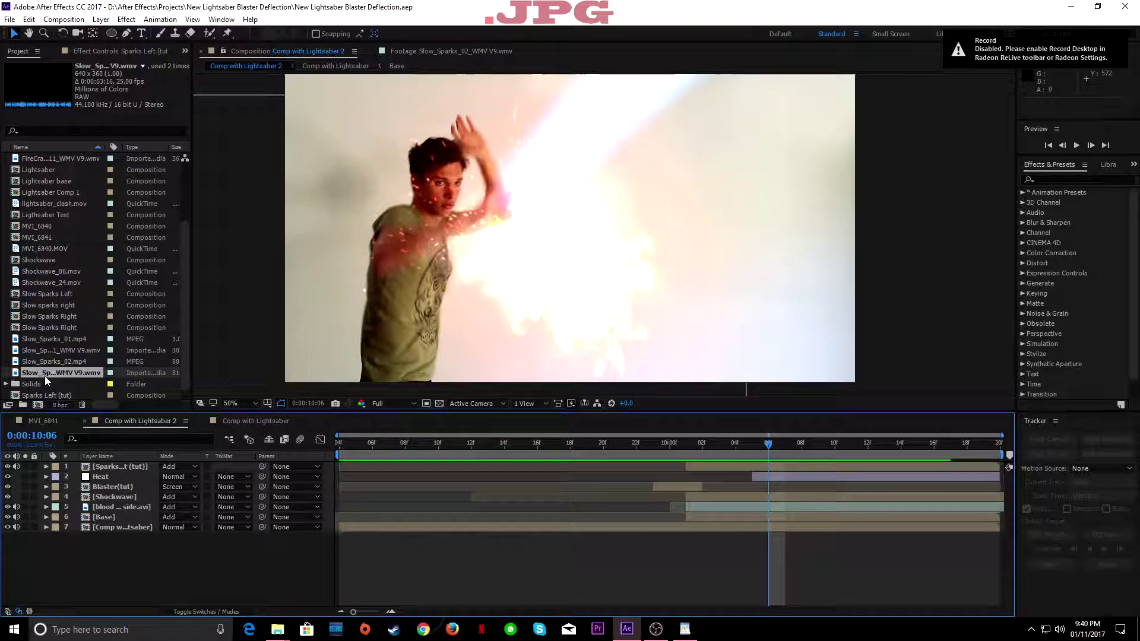
pyautogui.moveTo(40, 376); pyautogui.dragTo(121, 469)
pyautogui.click(172, 467)
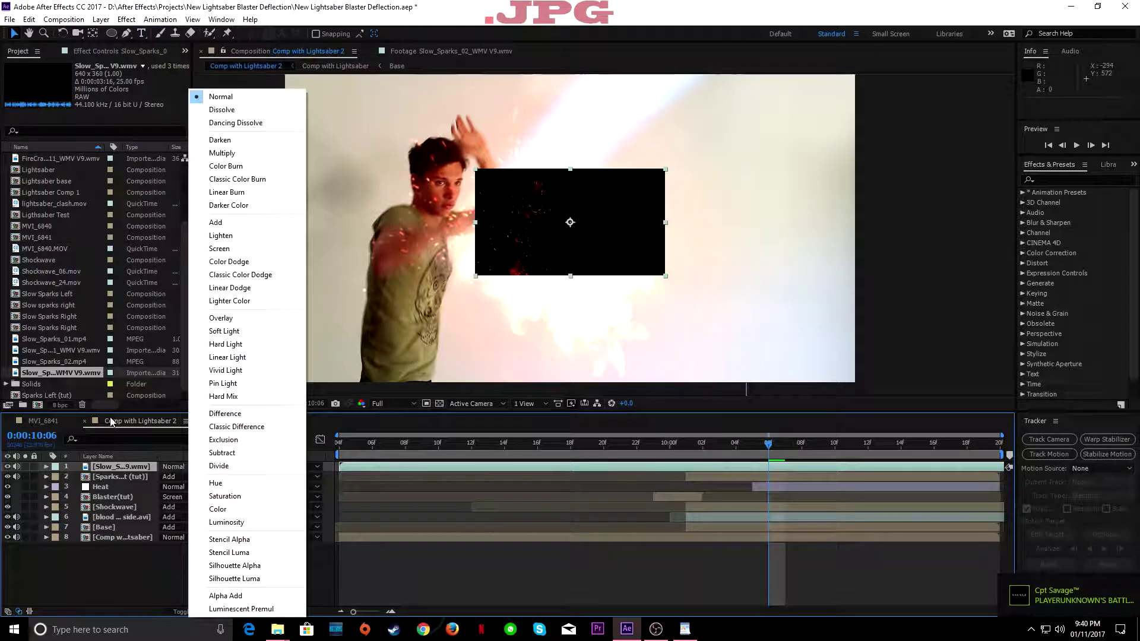
pyautogui.click(216, 222)
# Step: Move the new sparks clip to the right of the blade, shift it later in time, and trim its start to 0:00:10:01
pyautogui.press('.')
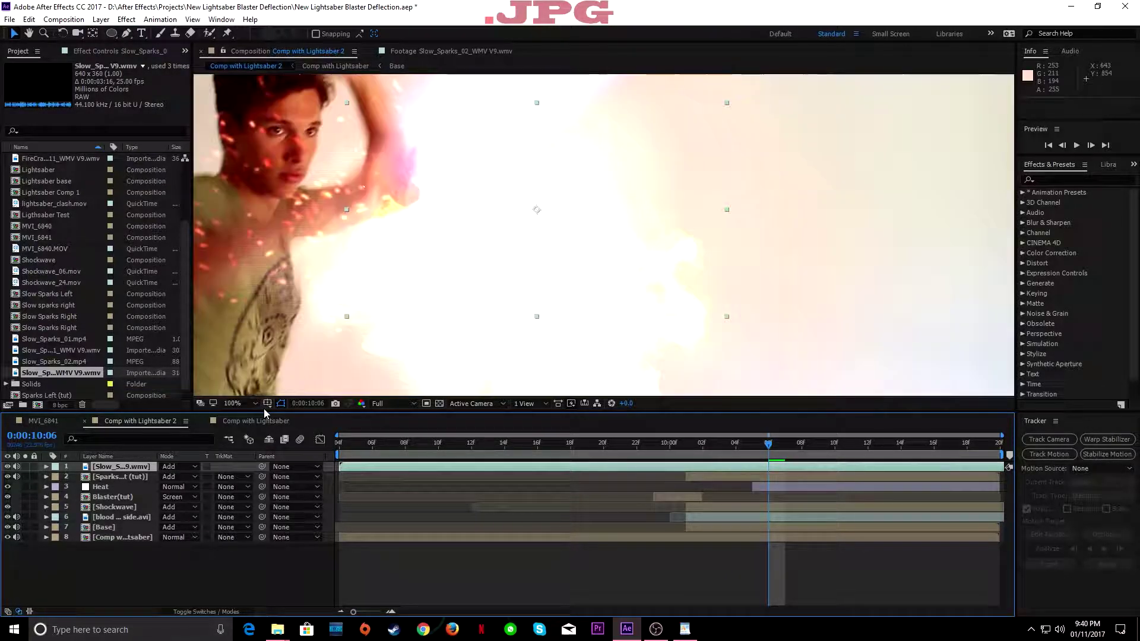
pyautogui.press(',')
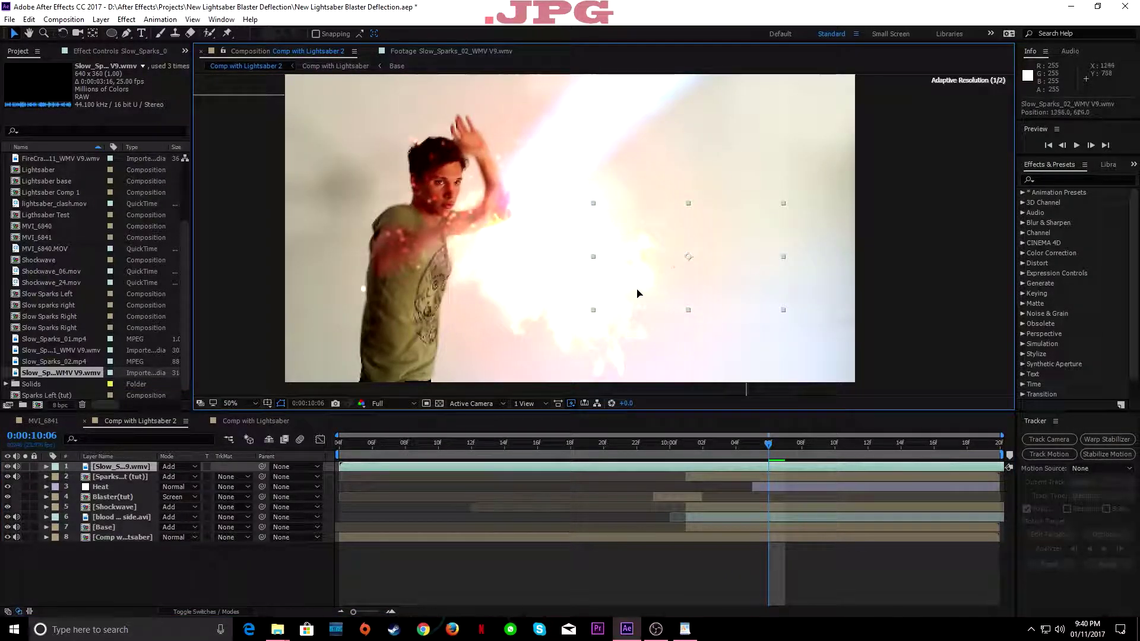
pyautogui.moveTo(637, 294); pyautogui.dragTo(620, 303)
pyautogui.moveTo(668, 473); pyautogui.dragTo(751, 472)
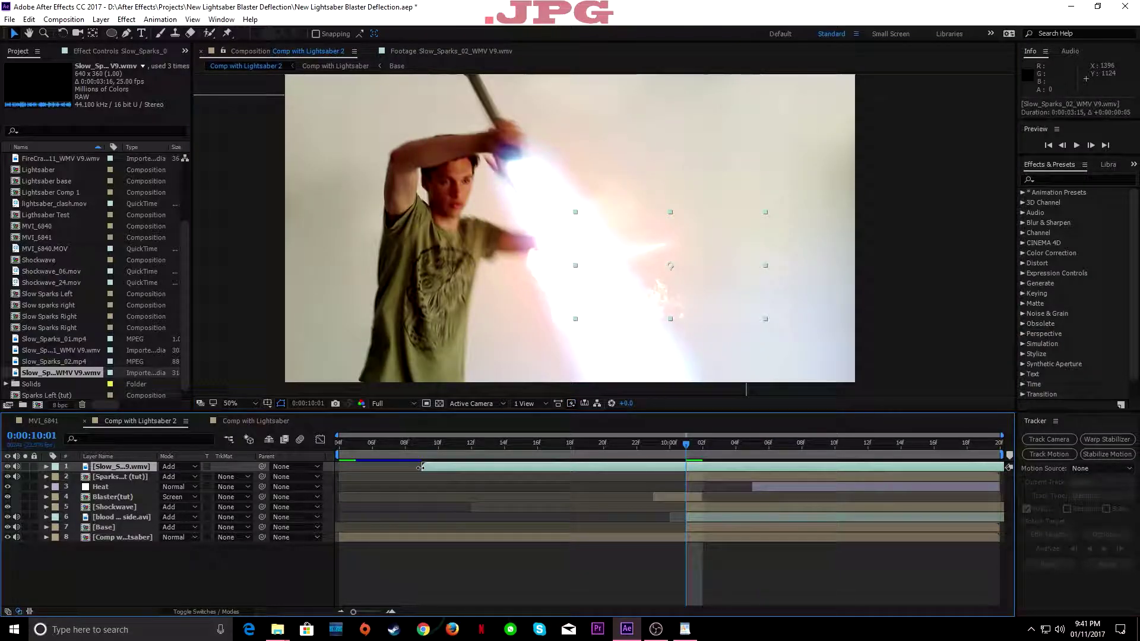
pyautogui.moveTo(444, 468); pyautogui.dragTo(686, 468)
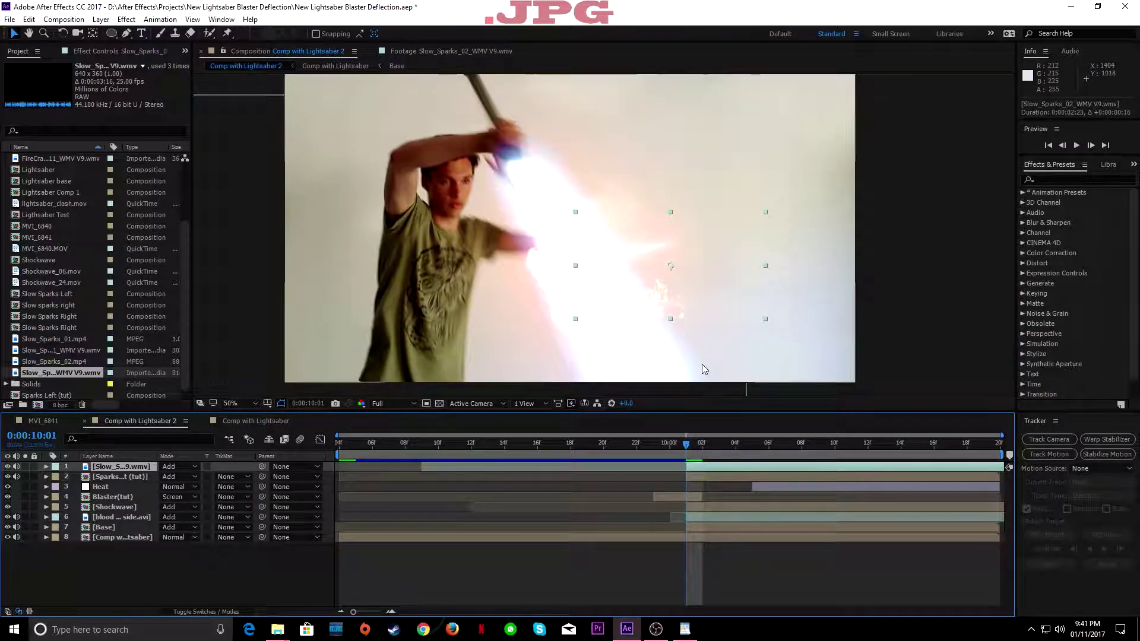
# Step: Isolate the new sparks layer and draw a curved mask across the lower edge of its sparks with the Pen tool
pyautogui.click(25, 466)
pyautogui.press('.')
pyautogui.click(126, 33)
pyautogui.moveTo(420, 229); pyautogui.dragTo(504, 242)
pyautogui.moveTo(563, 241); pyautogui.dragTo(579, 241)
pyautogui.moveTo(634, 237); pyautogui.dragTo(651, 235)
pyautogui.moveTo(729, 236); pyautogui.dragTo(738, 241)
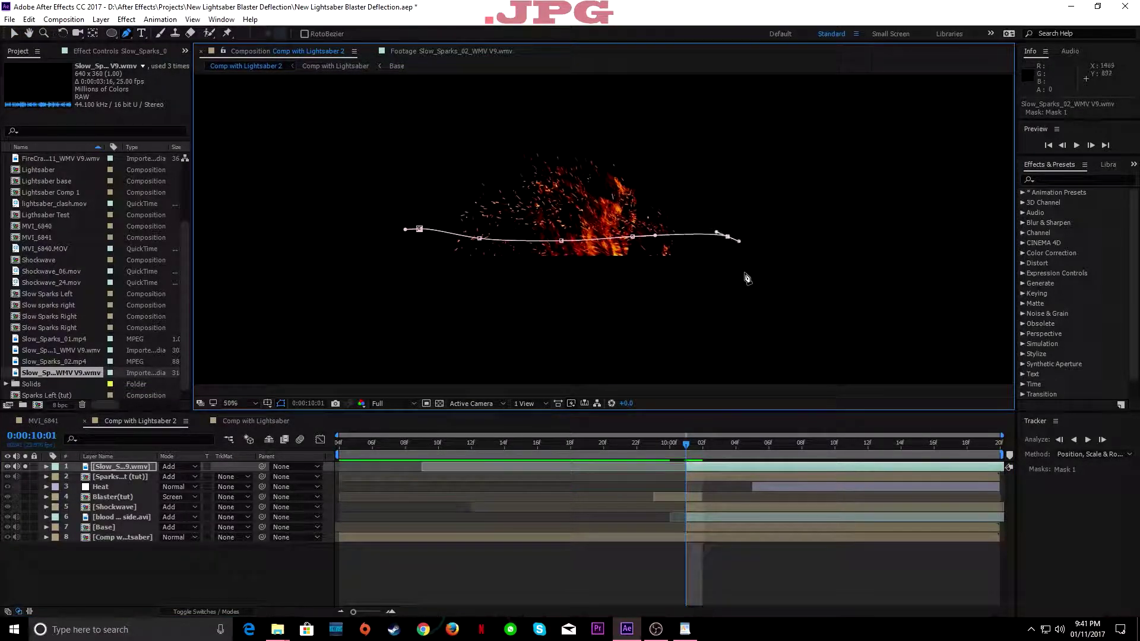
pyautogui.scroll(-1, 746, 276)
pyautogui.click(732, 276)
# Step: Set the sparks mask to Subtract with a 19-pixel feather and save the project
pyautogui.click(193, 515)
pyautogui.press('f')
pyautogui.moveTo(179, 487); pyautogui.dragTo(190, 487)
pyautogui.hotkey('ctrl', 's')
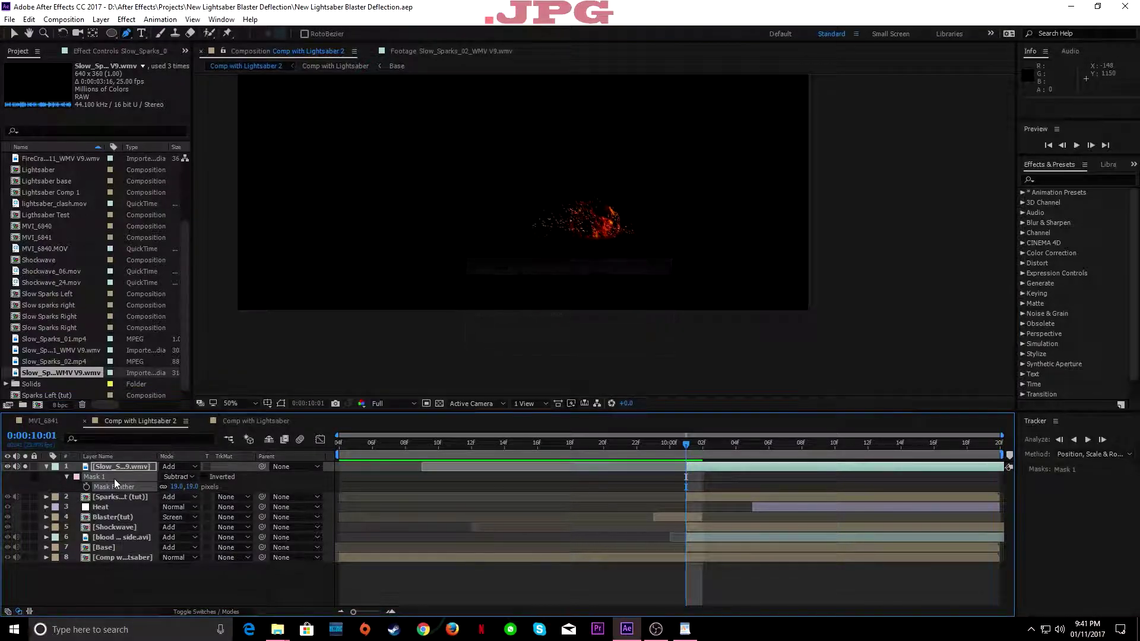
pyautogui.click(89, 468)
pyautogui.click(46, 467)
pyautogui.press('v')
# Step: Rotate the new sparks layer clockwise so it angles away from the blade impact
pyautogui.moveTo(736, 444); pyautogui.dragTo(803, 445)
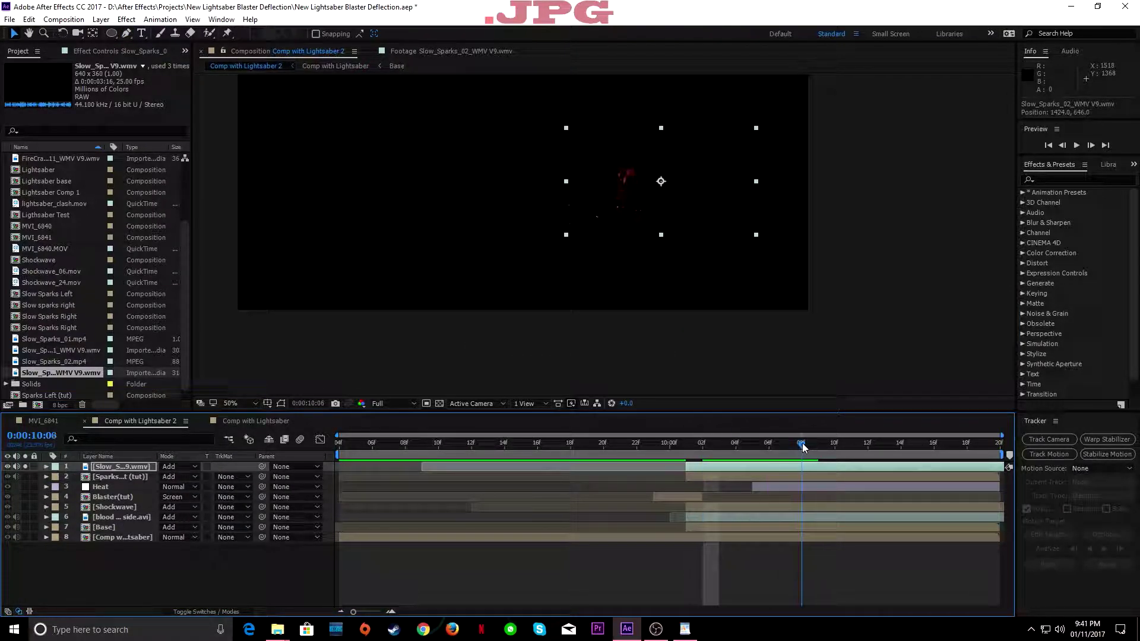
pyautogui.press('pagedown')
pyautogui.press('w')
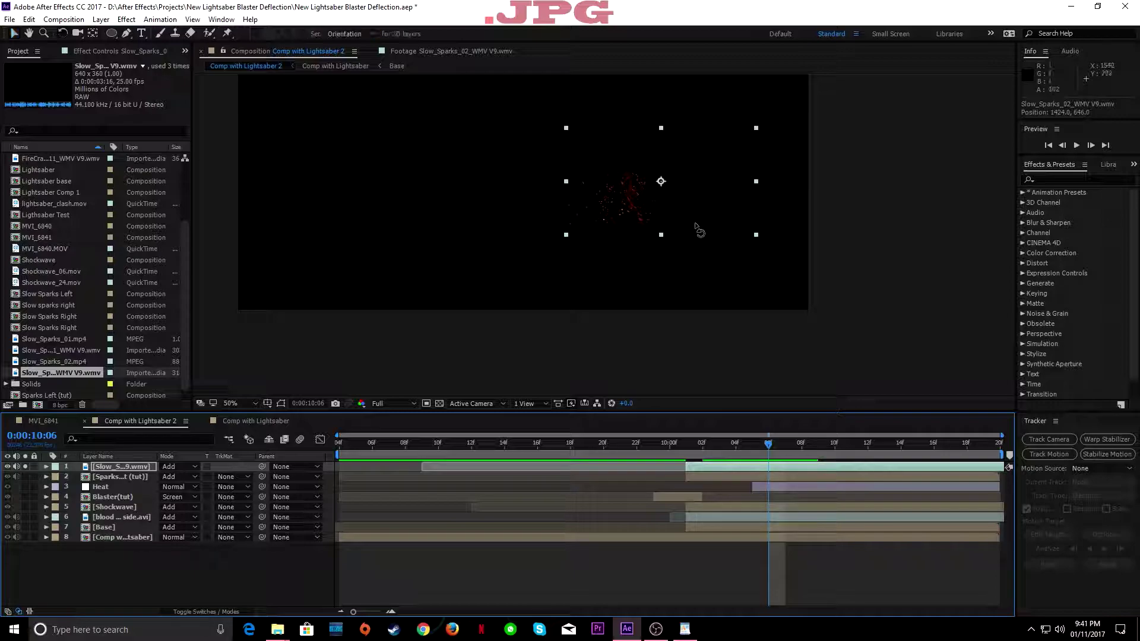
pyautogui.moveTo(695, 229); pyautogui.dragTo(676, 245)
pyautogui.press('v')
pyautogui.moveTo(738, 447)
pyautogui.mouseDown()
pyautogui.moveTo(957, 464)
pyautogui.moveTo(821, 469)
pyautogui.moveTo(737, 456)
pyautogui.mouseUp()
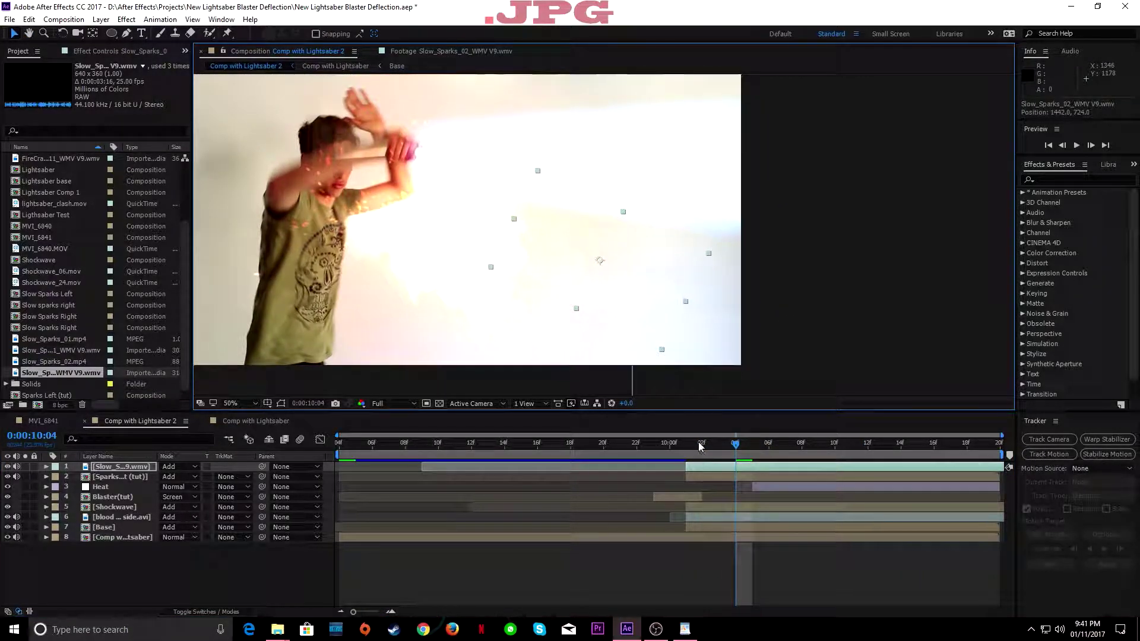
# Step: Scale up the new sparks layer and reposition it beside the blade, checking the alignment across the impact frames
pyautogui.moveTo(702, 445); pyautogui.dragTo(696, 445)
pyautogui.press('s')
pyautogui.moveTo(184, 477); pyautogui.dragTo(208, 480)
pyautogui.moveTo(527, 288); pyautogui.dragTo(502, 283)
pyautogui.moveTo(709, 445); pyautogui.dragTo(835, 446)
pyautogui.moveTo(538, 278); pyautogui.dragTo(580, 279)
pyautogui.moveTo(745, 447); pyautogui.dragTo(868, 447)
# Step: Set the new sparks layer's position to 1544, 724 and check it on the first impact frames
pyautogui.press('p')
pyautogui.moveTo(168, 486); pyautogui.dragTo(208, 486)
pyautogui.click(187, 568)
pyautogui.click(686, 445)
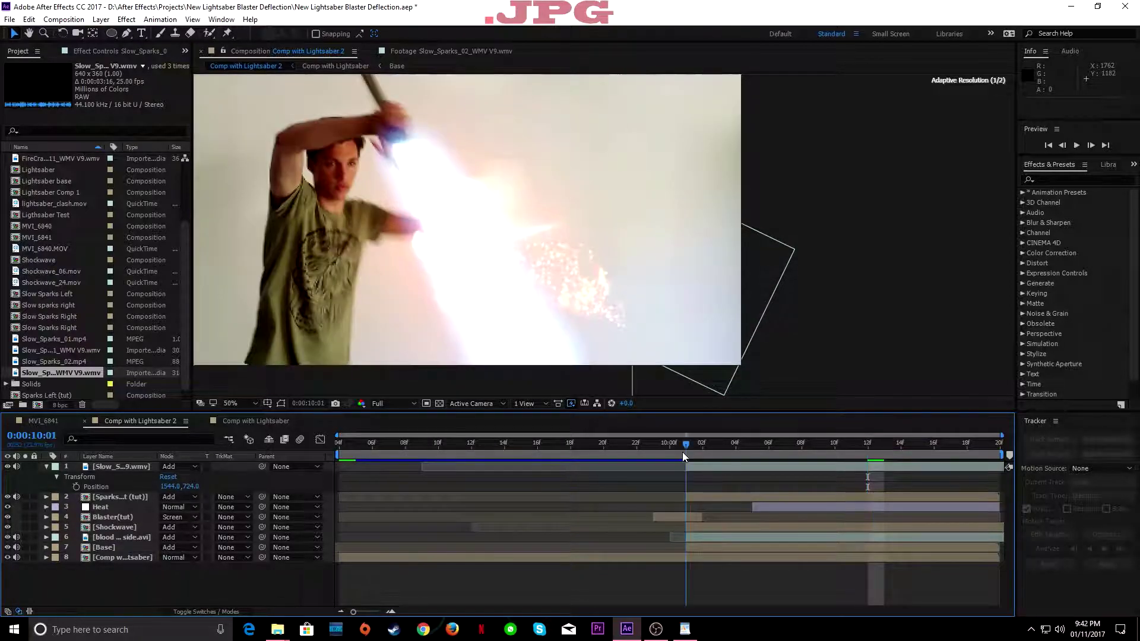
pyautogui.click(718, 445)
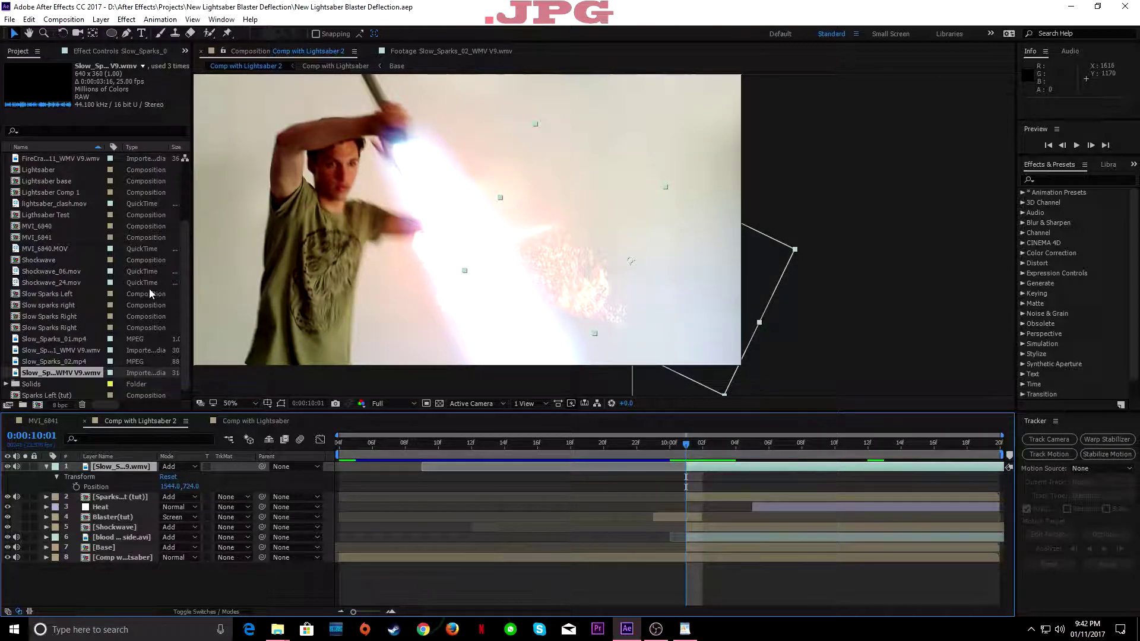
# Step: Draw a closed five-point mask around the sparks to the right of the blade at 0:00:10:01 with the Pen tool
pyautogui.click(127, 33)
pyautogui.click(496, 213)
pyautogui.click(514, 272)
pyautogui.click(558, 320)
pyautogui.click(702, 341)
pyautogui.click(712, 162)
pyautogui.click(496, 213)
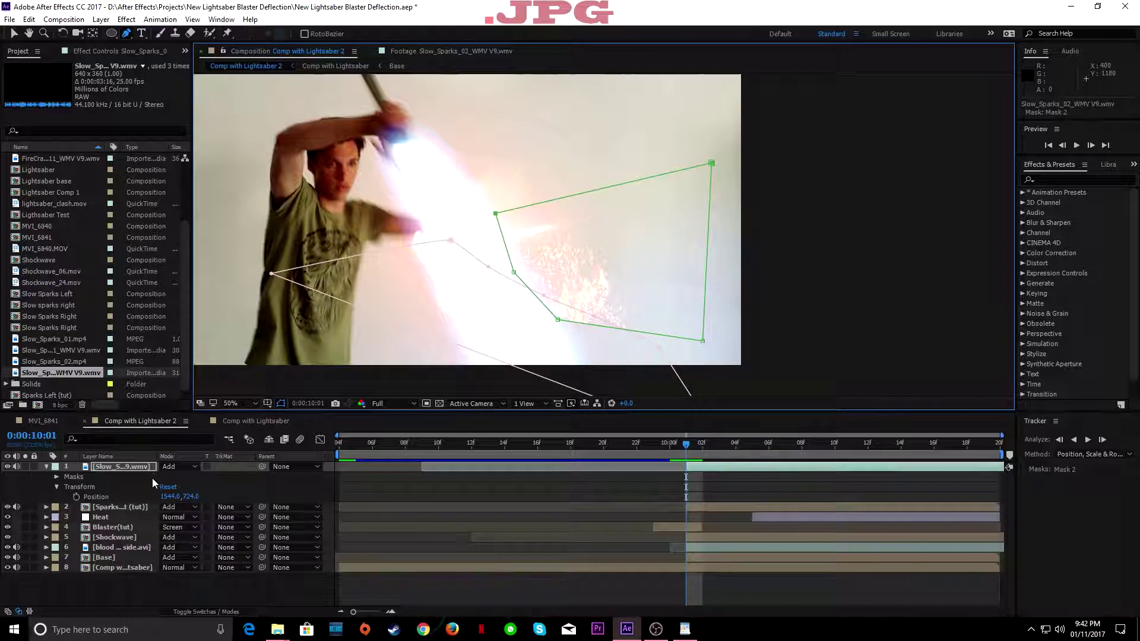
# Step: Set Mask 2 to Subtract with a feathered edge and keyframe its path at 0:00:10:01
pyautogui.press('m')
pyautogui.click(178, 498)
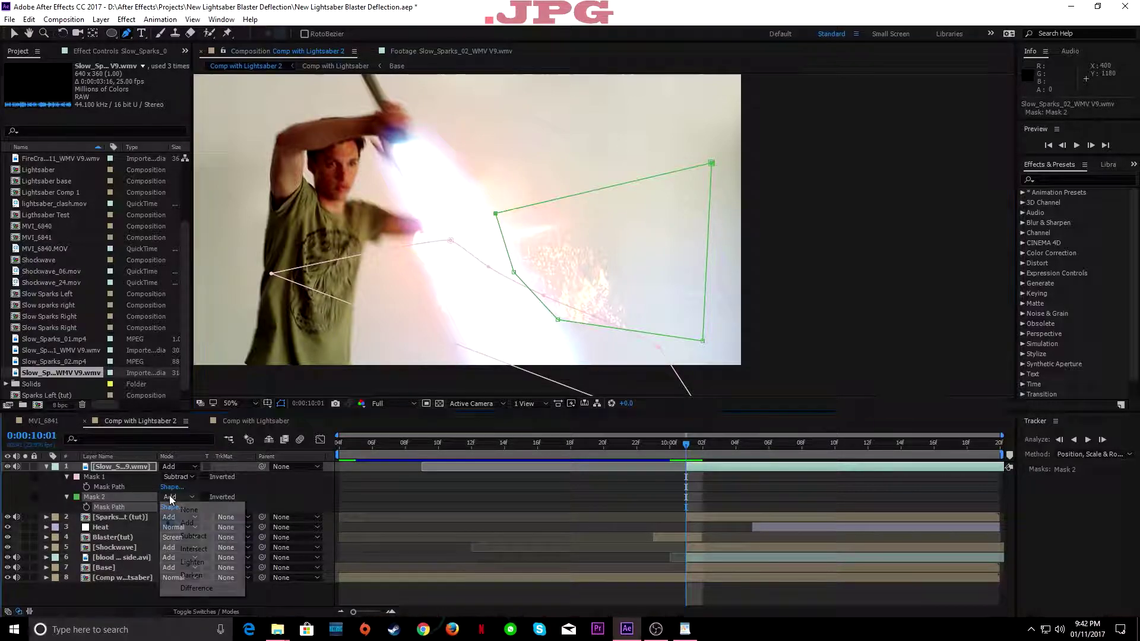
pyautogui.click(184, 535)
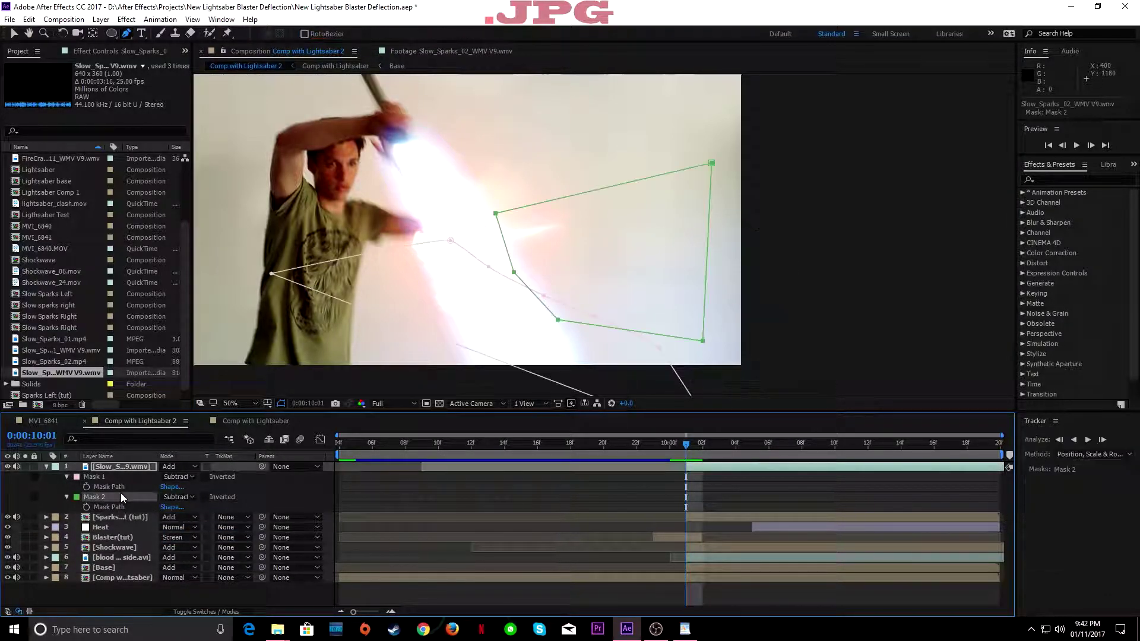
pyautogui.press('f')
pyautogui.moveTo(174, 507); pyautogui.dragTo(184, 509)
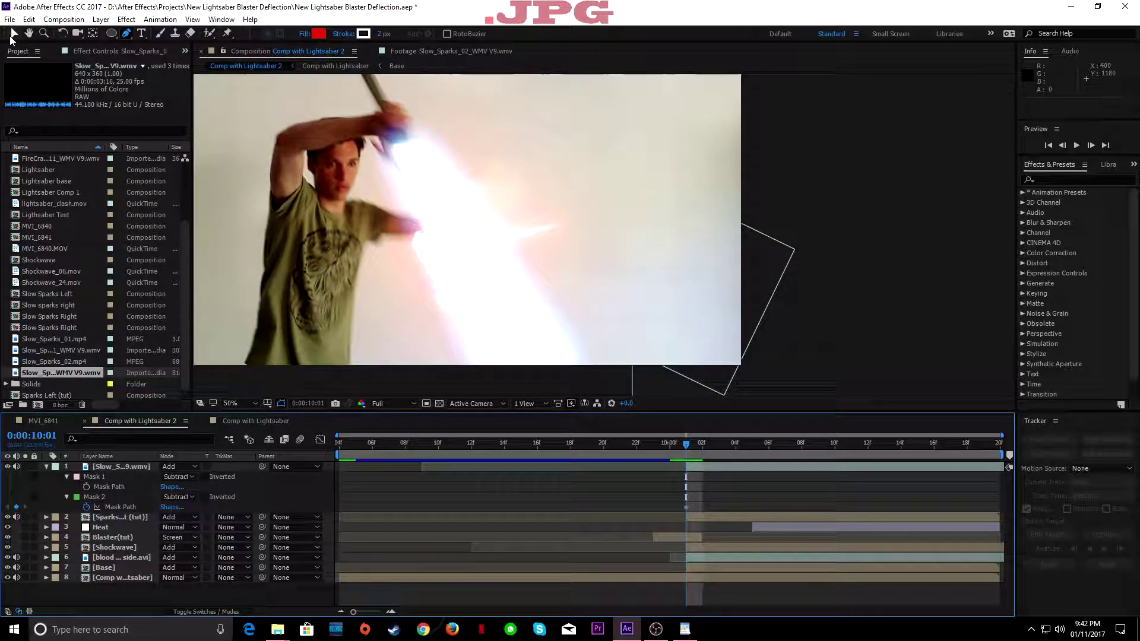
pyautogui.click(13, 34)
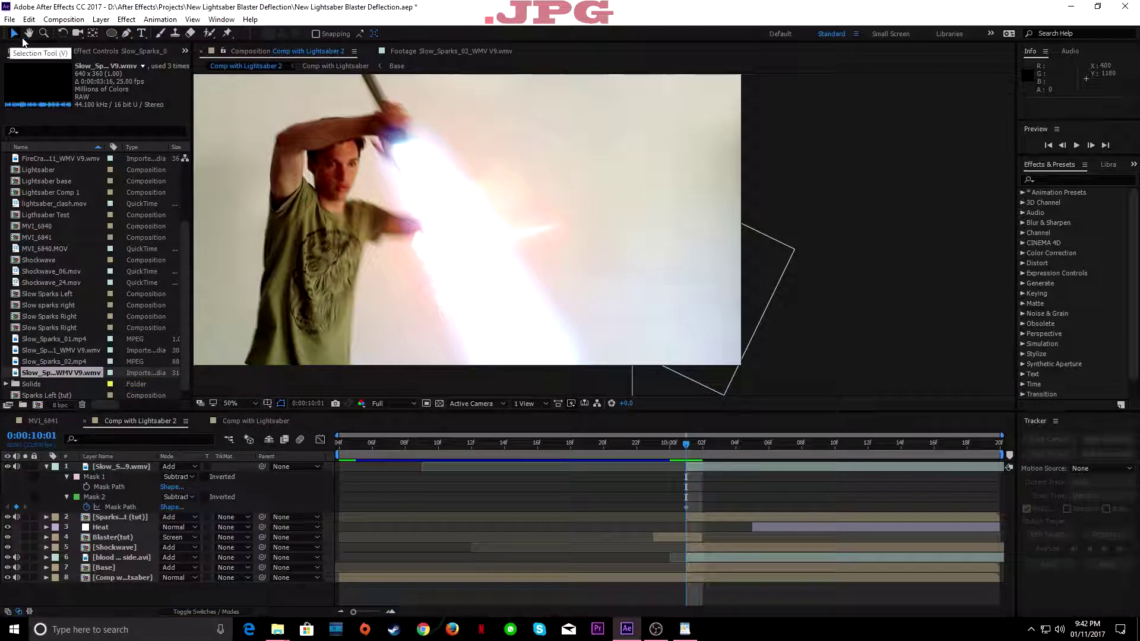
pyautogui.click(113, 497)
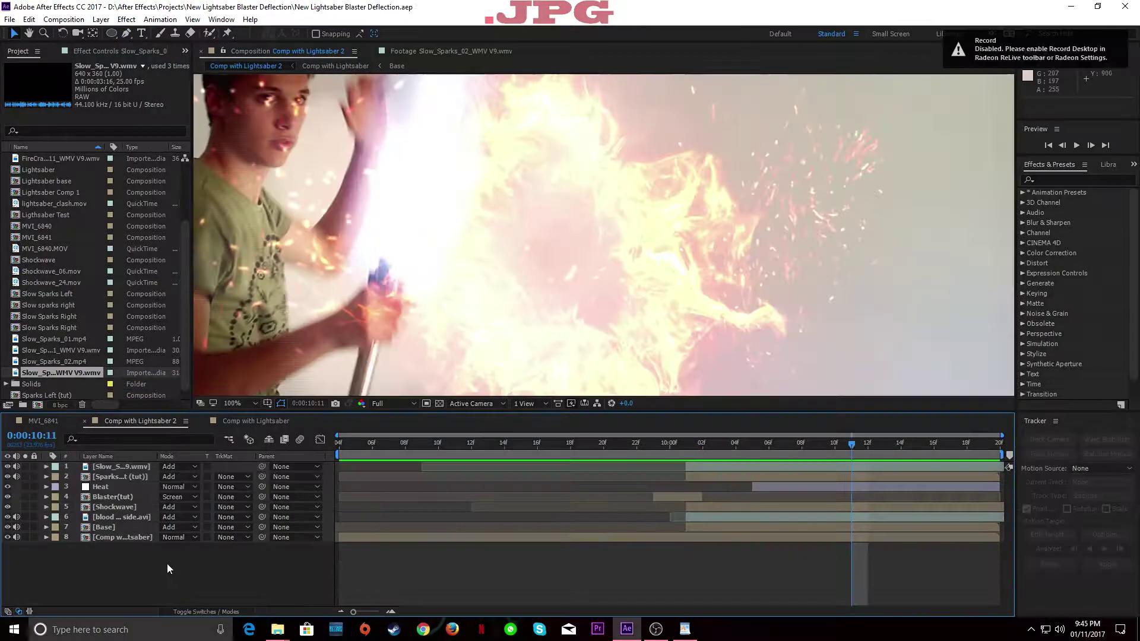
# Step: Duplicate the right-hand sparks layer, set the copy's opacity to 58%, and save the project
pyautogui.click(131, 467)
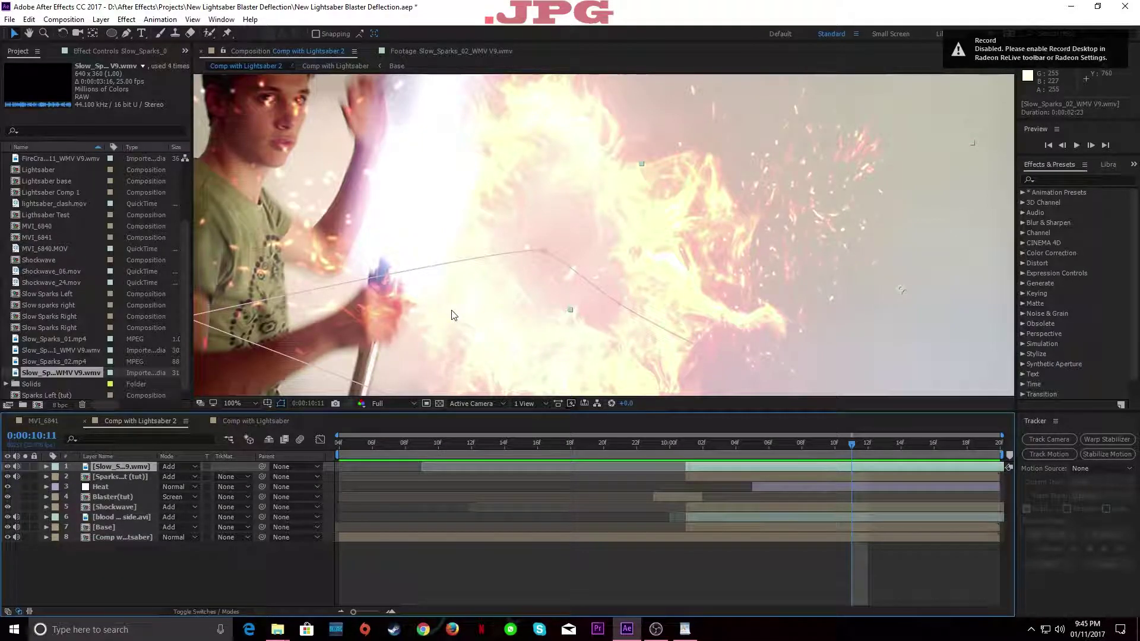
pyautogui.hotkey('ctrl', 'd')
pyautogui.moveTo(692, 297); pyautogui.dragTo(590, 355)
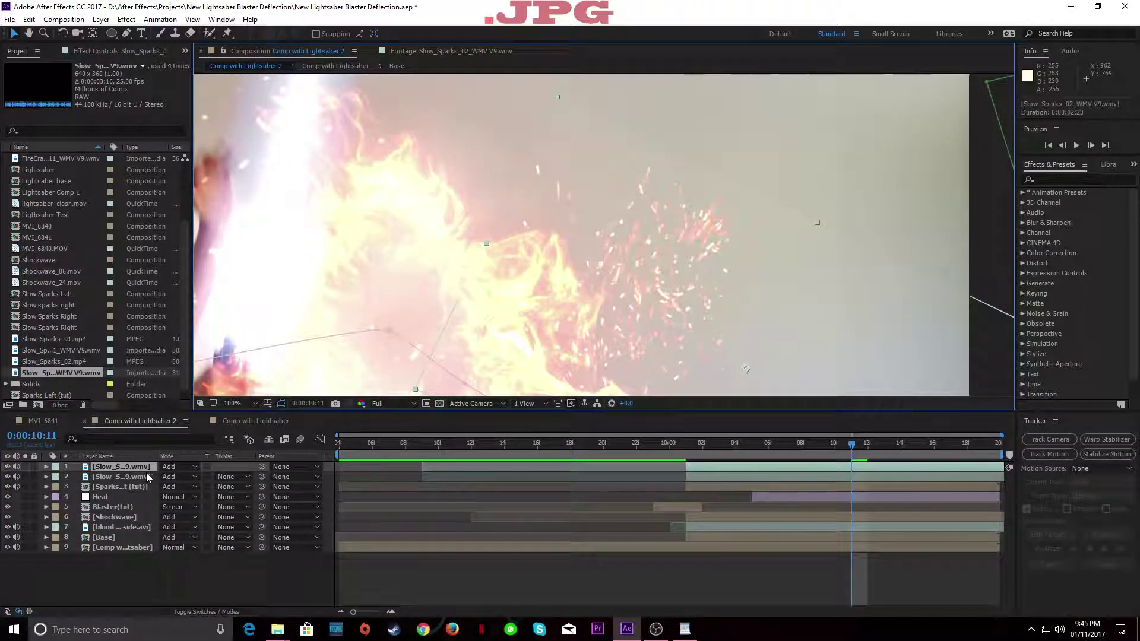
pyautogui.press('t')
pyautogui.moveTo(168, 477); pyautogui.dragTo(148, 487)
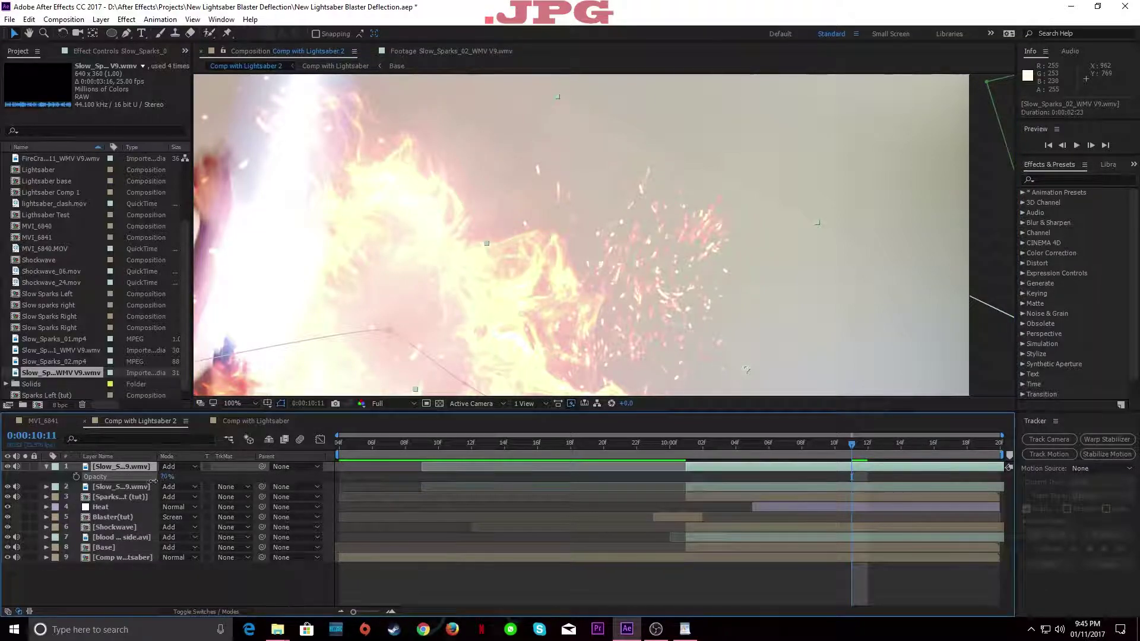
pyautogui.hotkey('ctrl', 's')
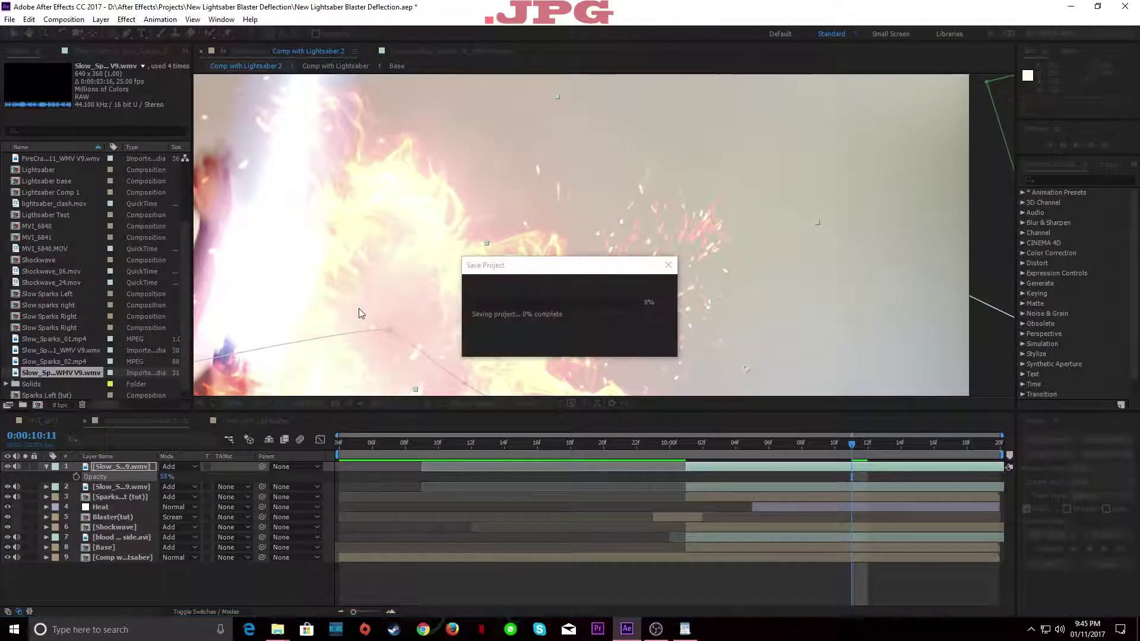
# Step: Fit the composition in view and toggle the duplicate sparks layer's visibility to compare the brightness
pyautogui.scroll(-1, 348, 313)
pyautogui.hotkey('shift', '/')
pyautogui.click(8, 467)
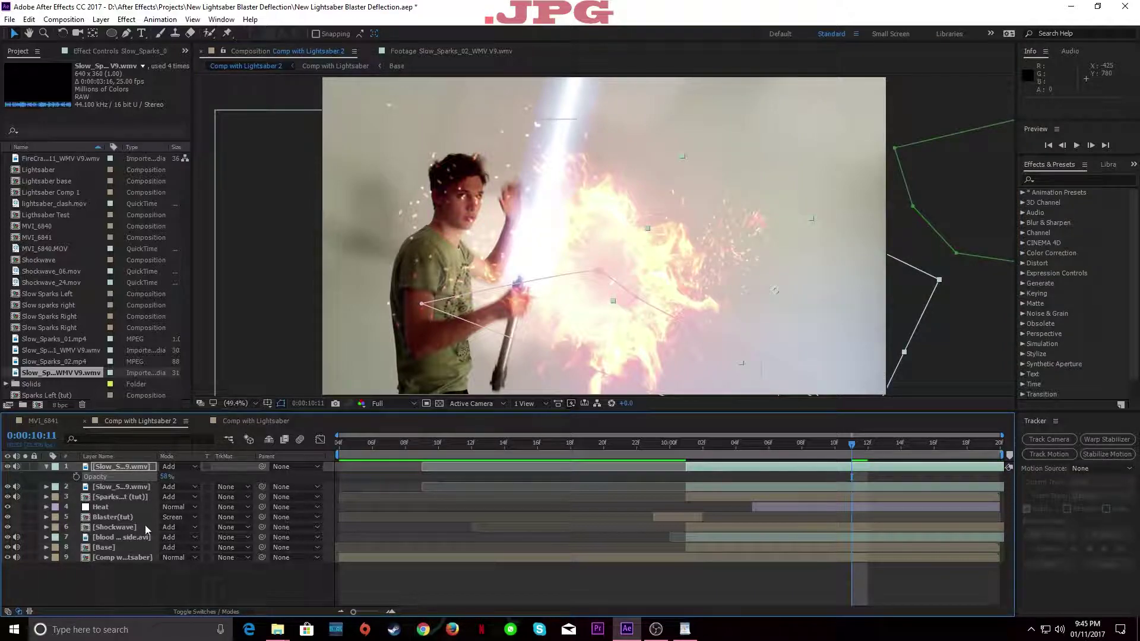
pyautogui.hotkey('ctrl', 's')
# Step: Pre-compose the two right-hand sparks layers into a new composition named Slow Sparks Left, moving all attributes into it
pyautogui.click(143, 568)
pyautogui.click(117, 468)
pyautogui.click(46, 467)
pyautogui.keyDown('shift'); pyautogui.click(114, 477); pyautogui.keyUp('shift')
pyautogui.rightClick(121, 468)
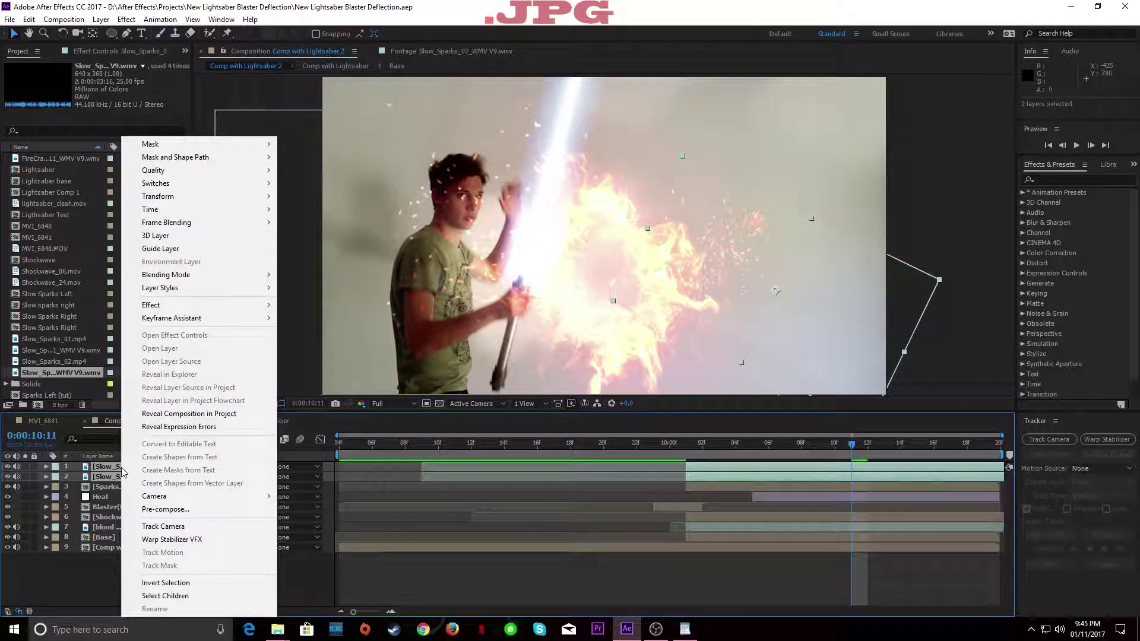
pyautogui.click(160, 510)
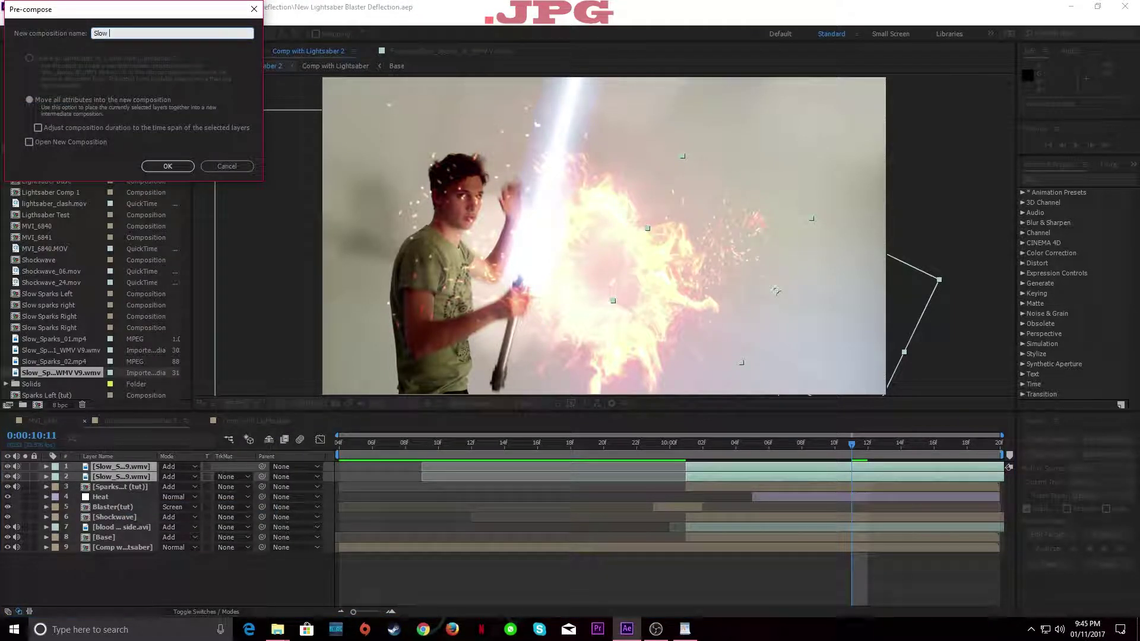
pyautogui.write('Slow Sparks Left')
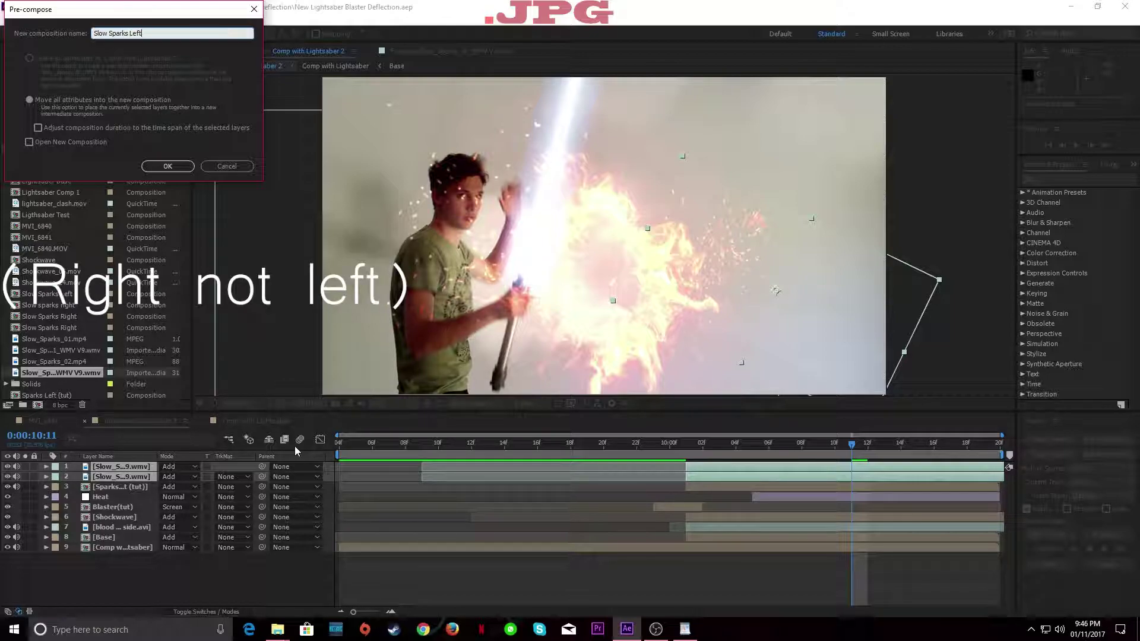
pyautogui.click(168, 166)
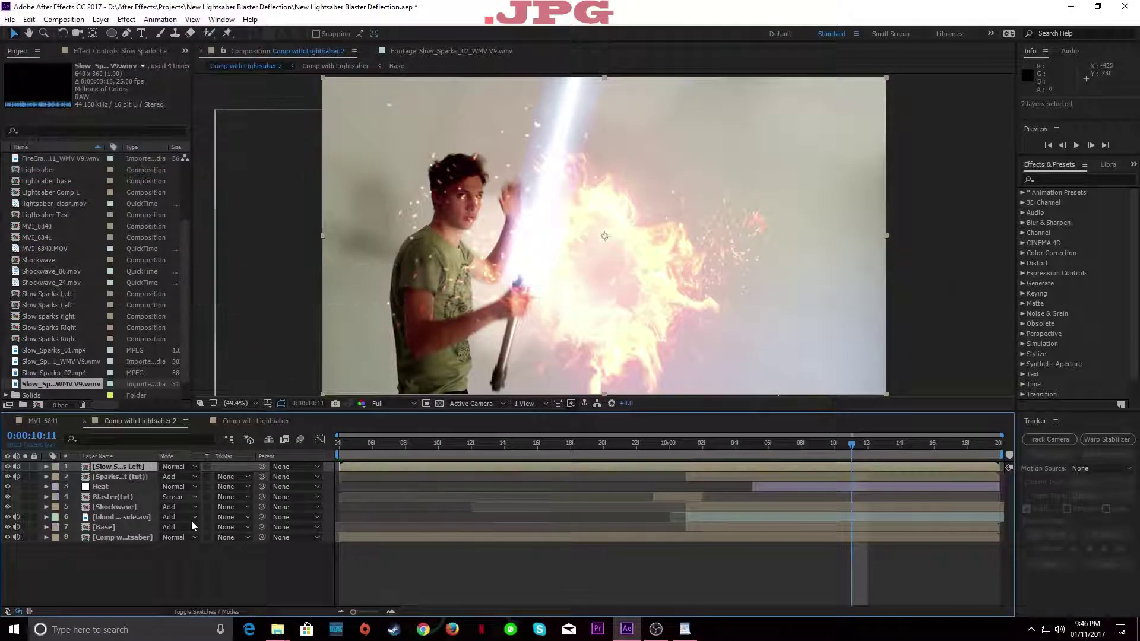
# Step: Rename the pre-composed sparks layer Slow Sparks Right, set its blending mode to Add, and trim its start to 0:00:10:01
pyautogui.press('Return')
pyautogui.click(159, 466)
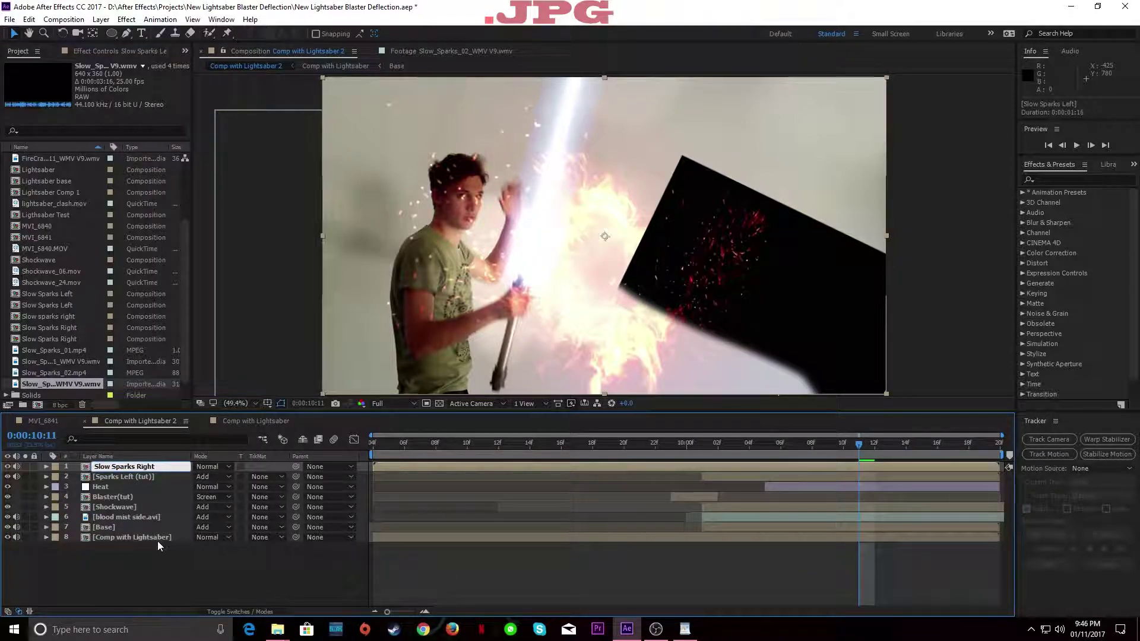
pyautogui.click(211, 467)
pyautogui.click(259, 223)
pyautogui.moveTo(392, 467); pyautogui.dragTo(557, 479)
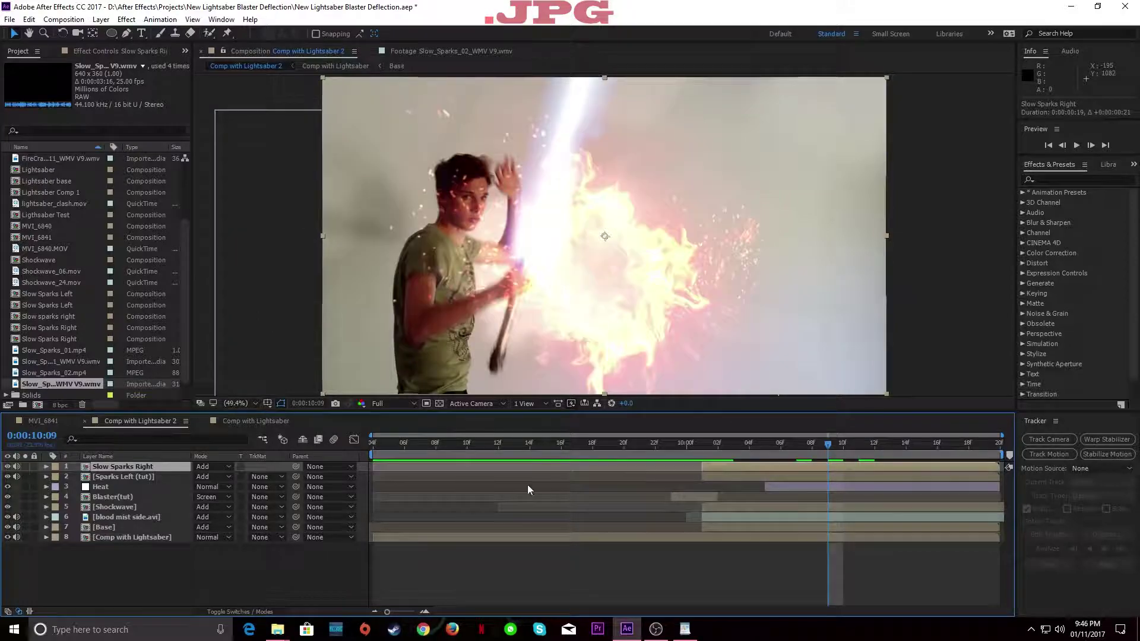
# Step: Apply Fast Blur (Legacy) to the Slow Sparks Right layer with Blurriness 3.0 and preview the result
pyautogui.hotkey('ctrl', 'space')
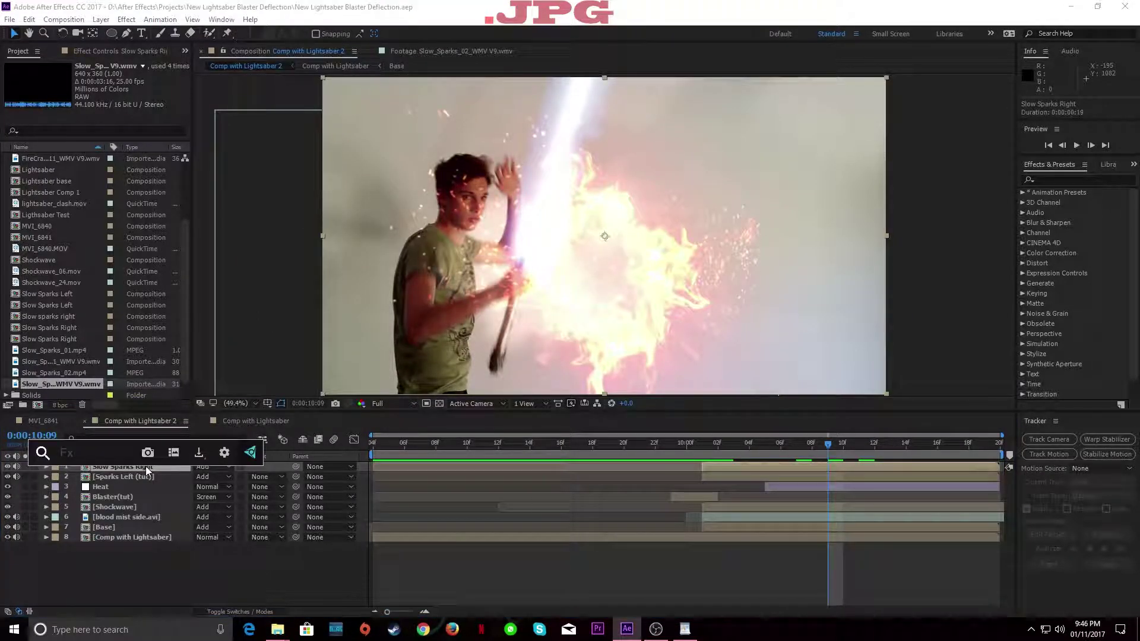
pyautogui.write('fast')
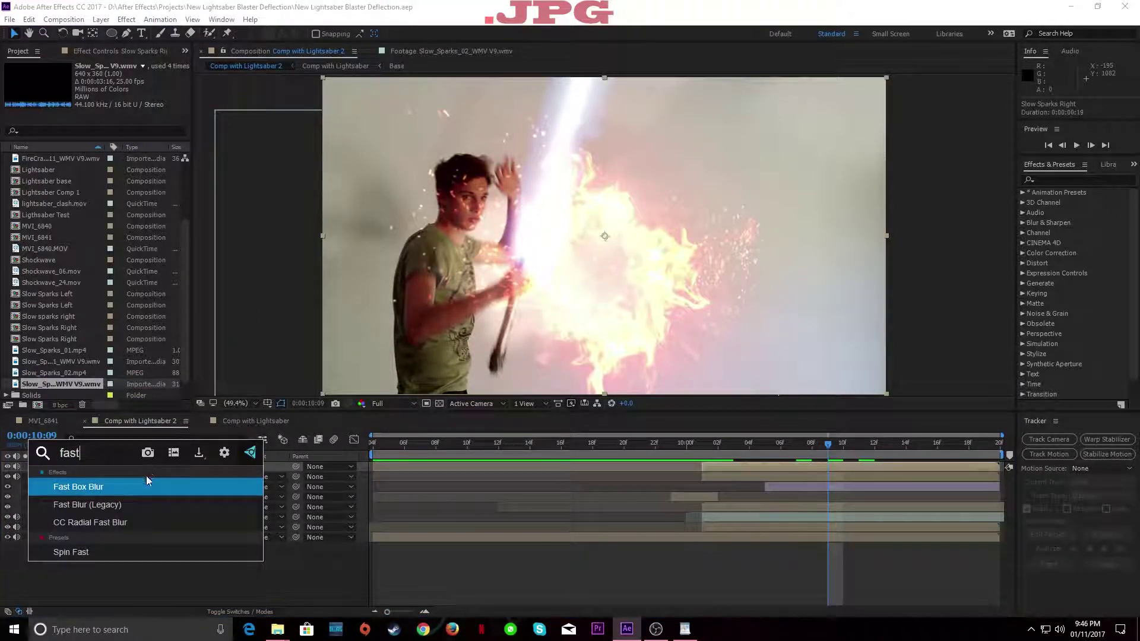
pyautogui.click(147, 505)
pyautogui.scroll(4, 636, 224)
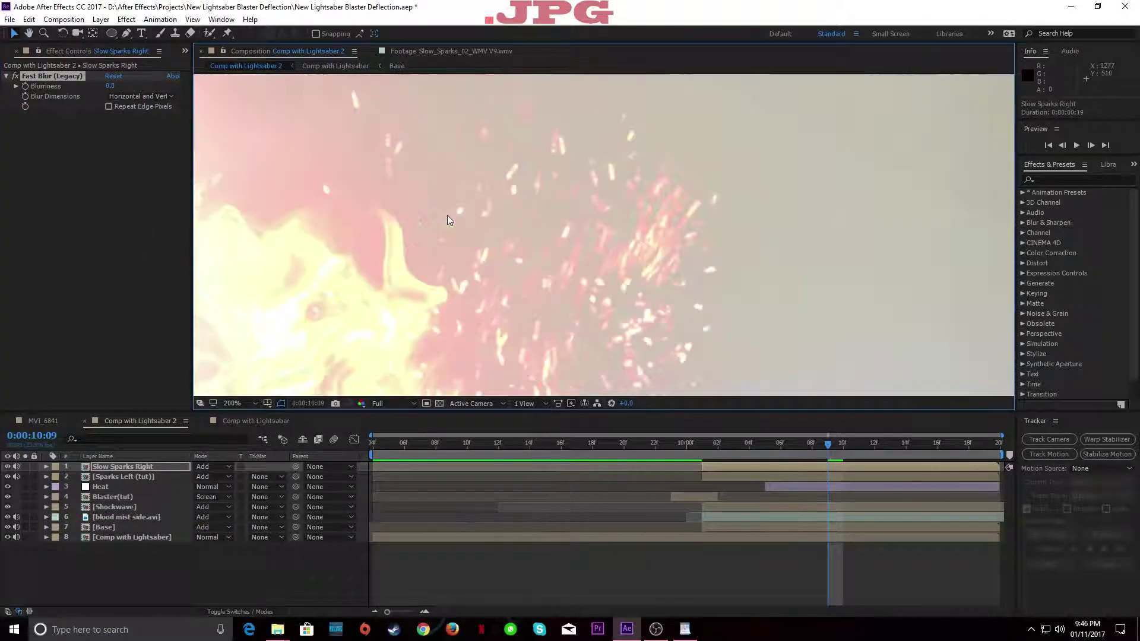
pyautogui.moveTo(113, 86); pyautogui.dragTo(117, 86)
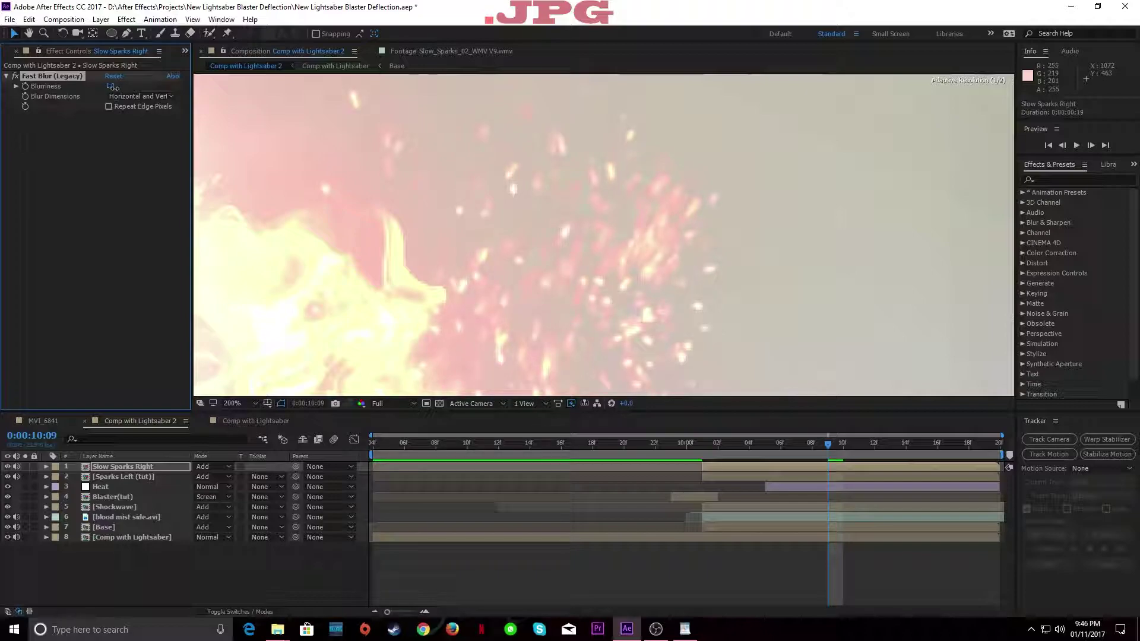
pyautogui.click(93, 184)
pyautogui.click(99, 174)
pyautogui.scroll(-4, 426, 221)
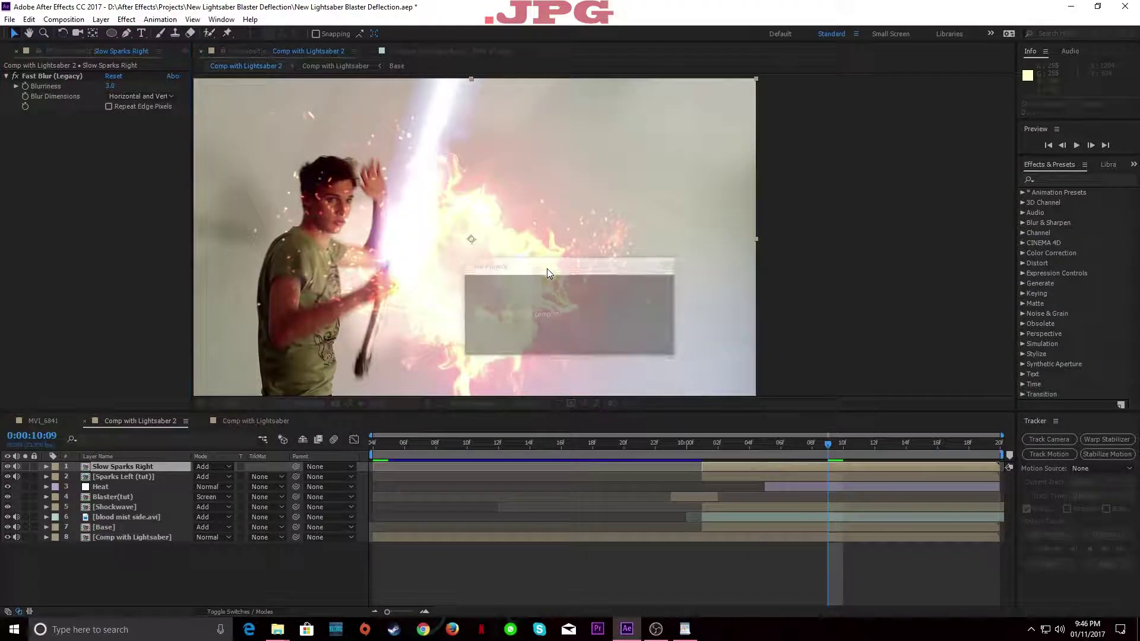
pyautogui.press('space')
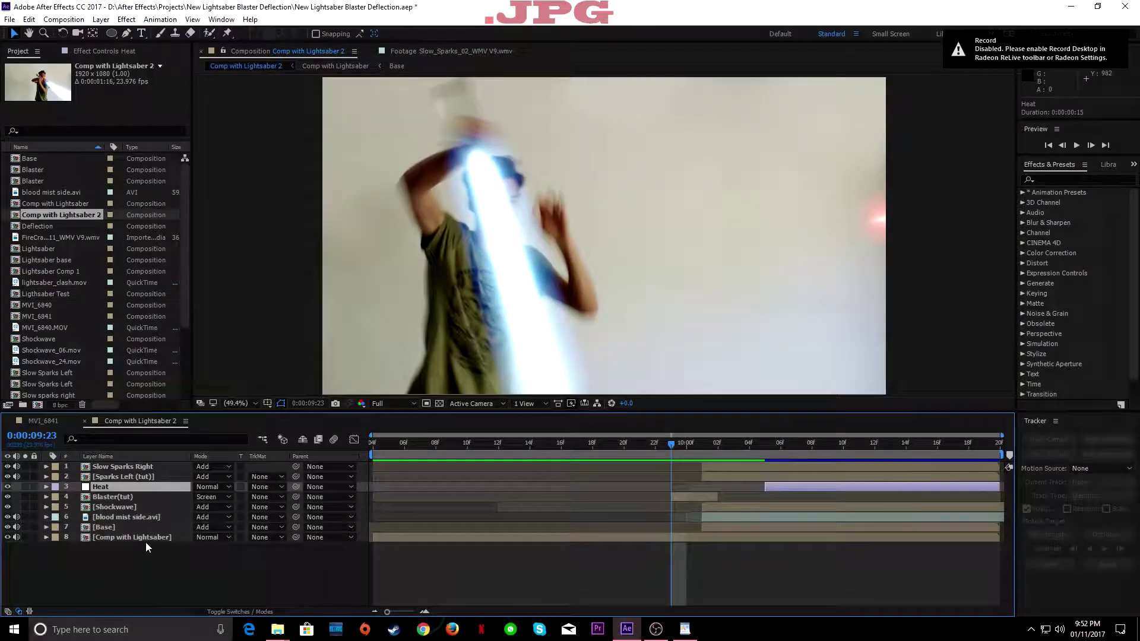
# Step: Move the Heat layer to the top of the layer stack and check the distortion over the sparks at 0:00:10:09
pyautogui.click(109, 477)
pyautogui.click(112, 487)
pyautogui.moveTo(119, 487); pyautogui.dragTo(141, 465)
pyautogui.moveTo(720, 444); pyautogui.dragTo(828, 445)
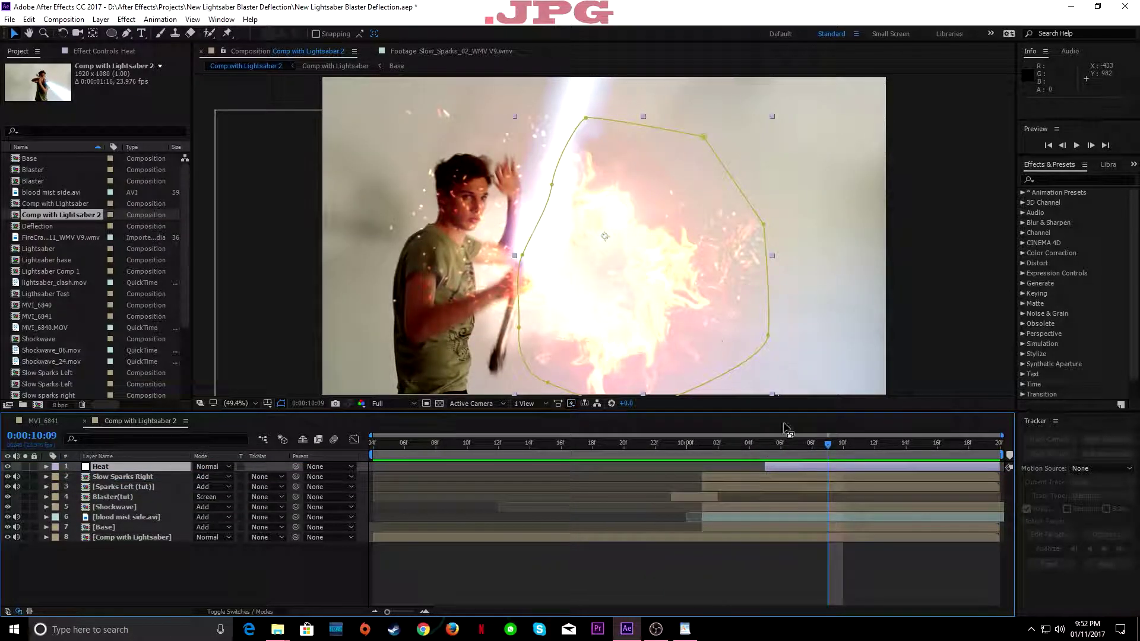
pyautogui.scroll(3, 715, 333)
pyautogui.moveTo(101, 467); pyautogui.dragTo(133, 466)
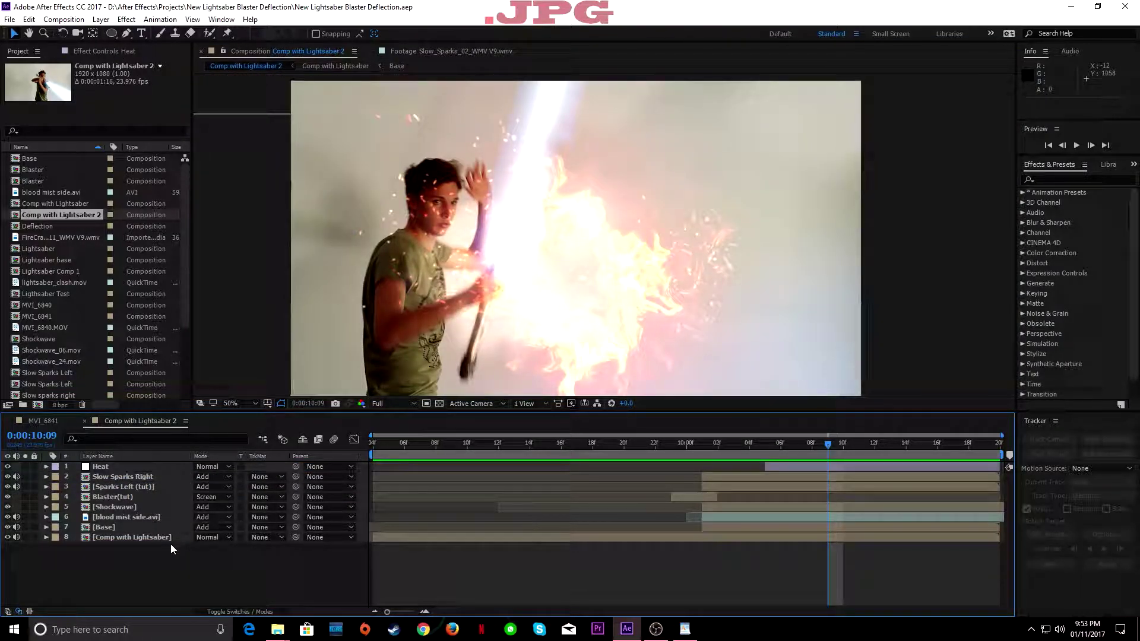
# Step: Add a new adjustment layer above all the others and name it Radial Fast Blur
pyautogui.click(101, 19)
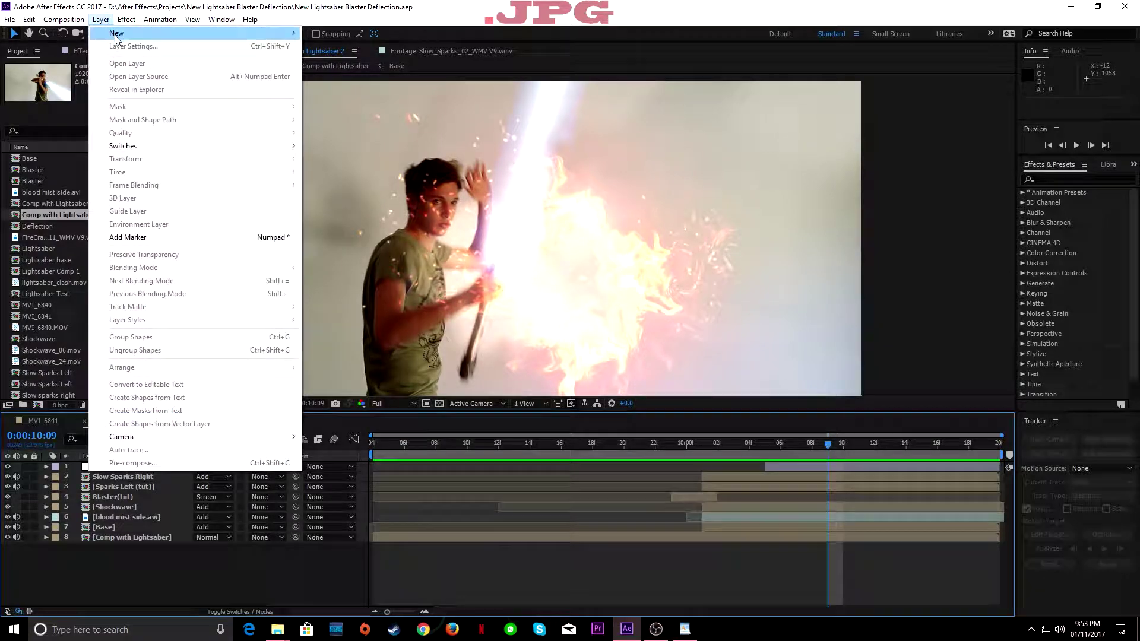
pyautogui.moveTo(149, 34)
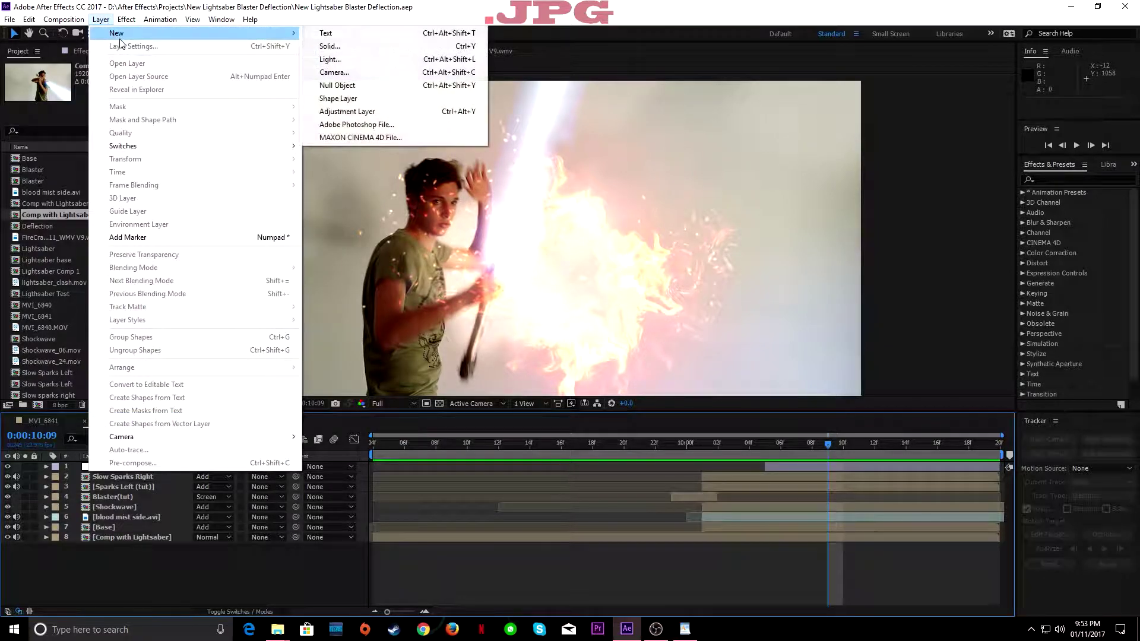
pyautogui.click(380, 116)
pyautogui.press('Return')
pyautogui.write('Radial Fast Blur')
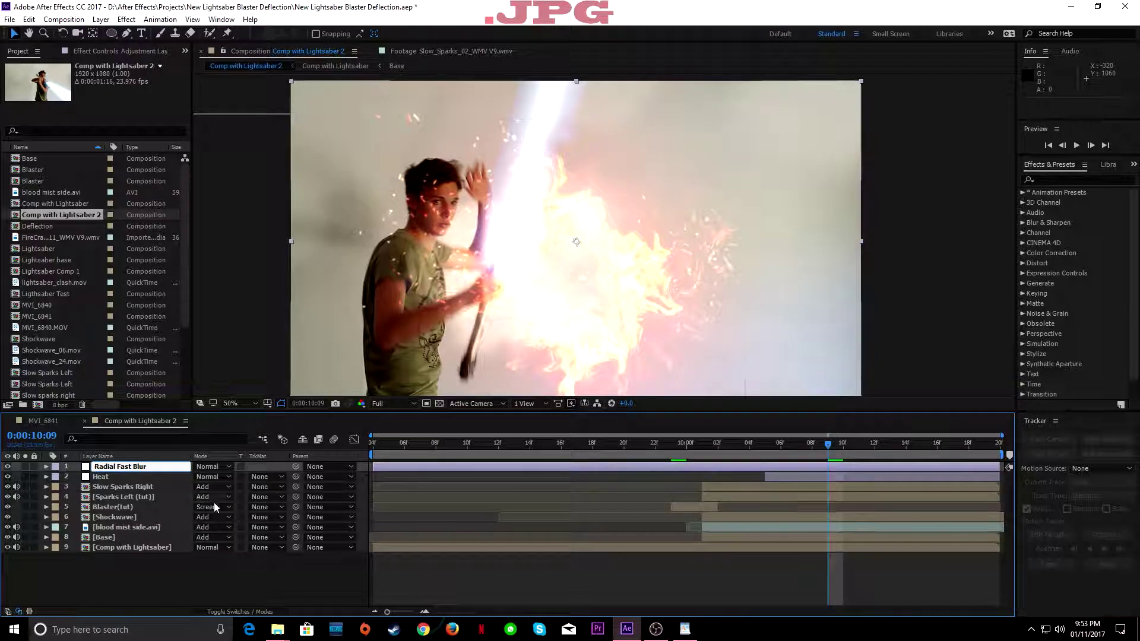
pyautogui.press('Return')
pyautogui.click(139, 465)
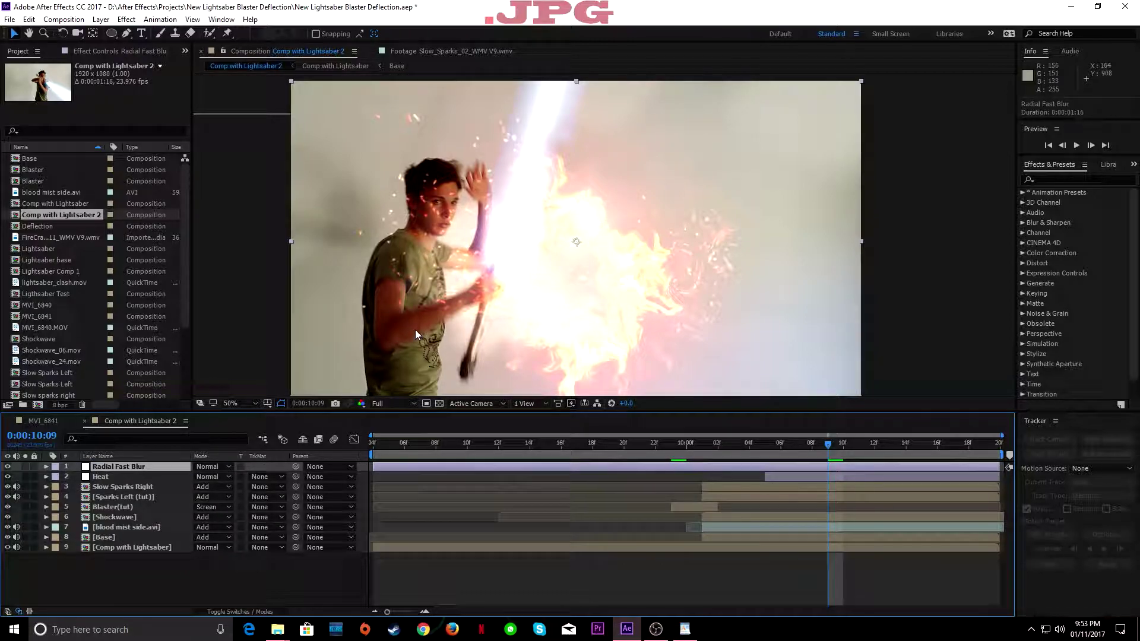
# Step: Apply CC Radial Fast Blur to the adjustment layer and place its center at 1000, 656 on the impact point at 0:00:10:01
pyautogui.moveTo(717, 445); pyautogui.dragTo(702, 445)
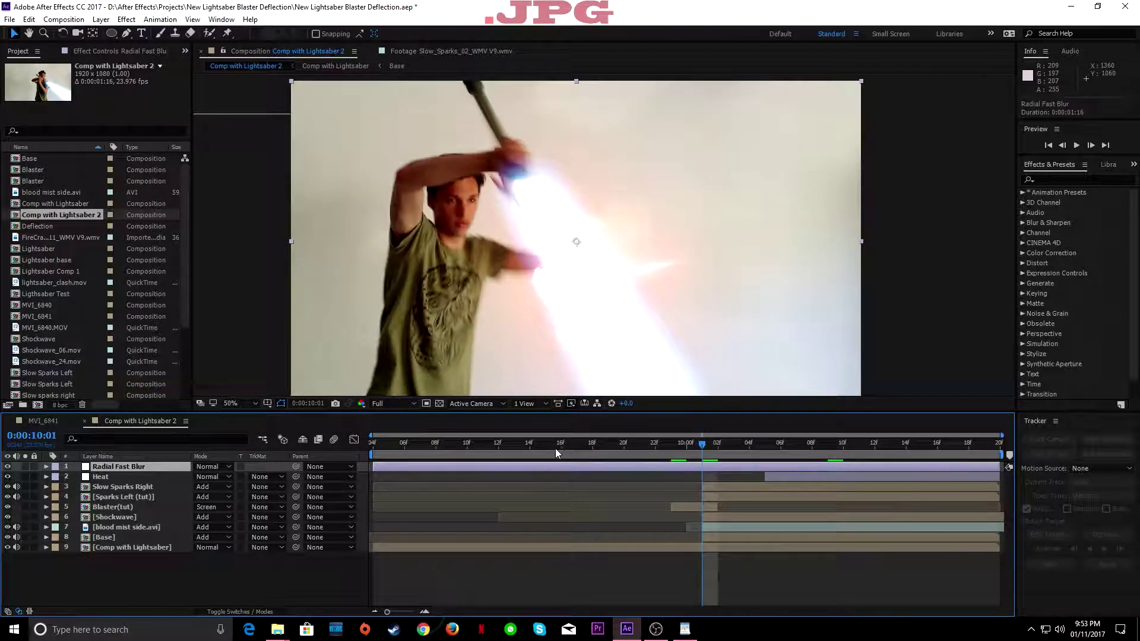
pyautogui.hotkey('ctrl', 'space')
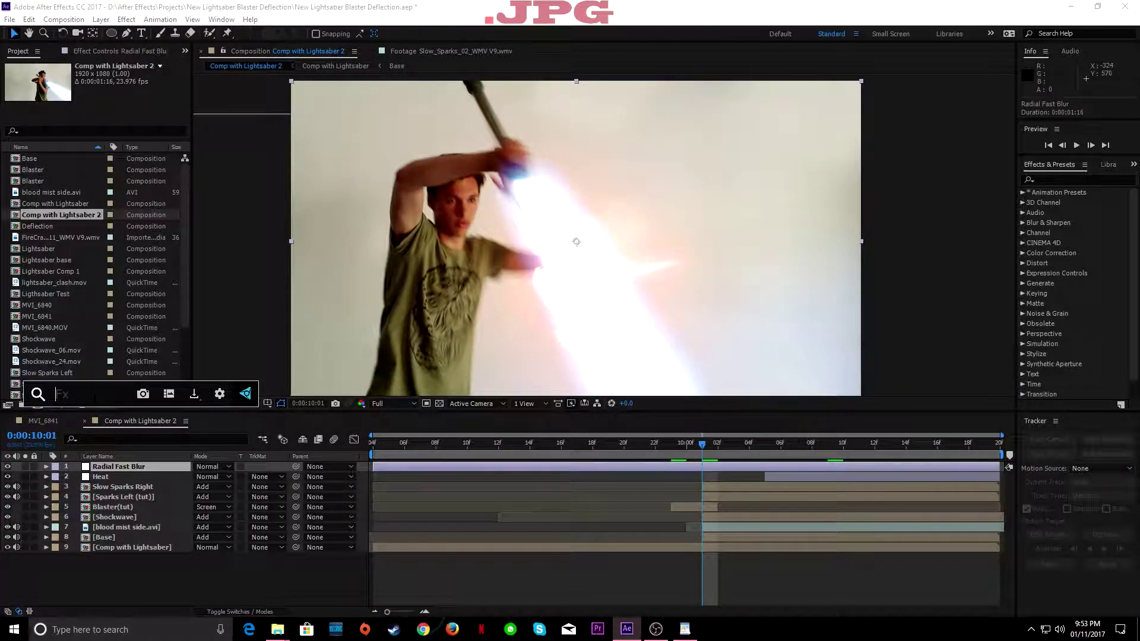
pyautogui.write('Radia')
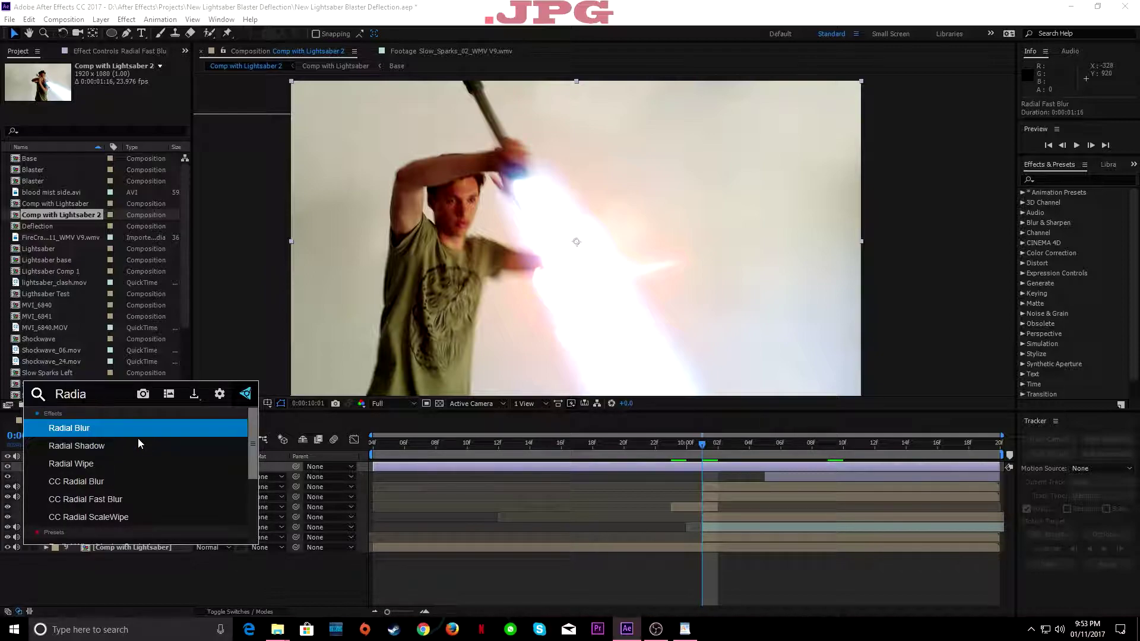
pyautogui.click(119, 499)
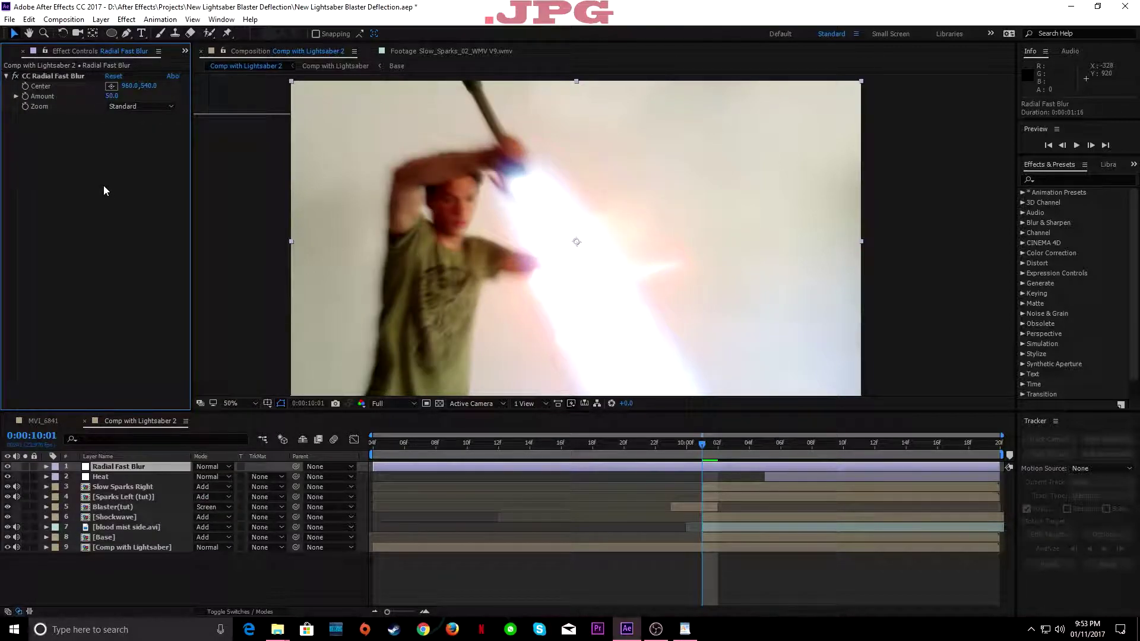
pyautogui.click(111, 87)
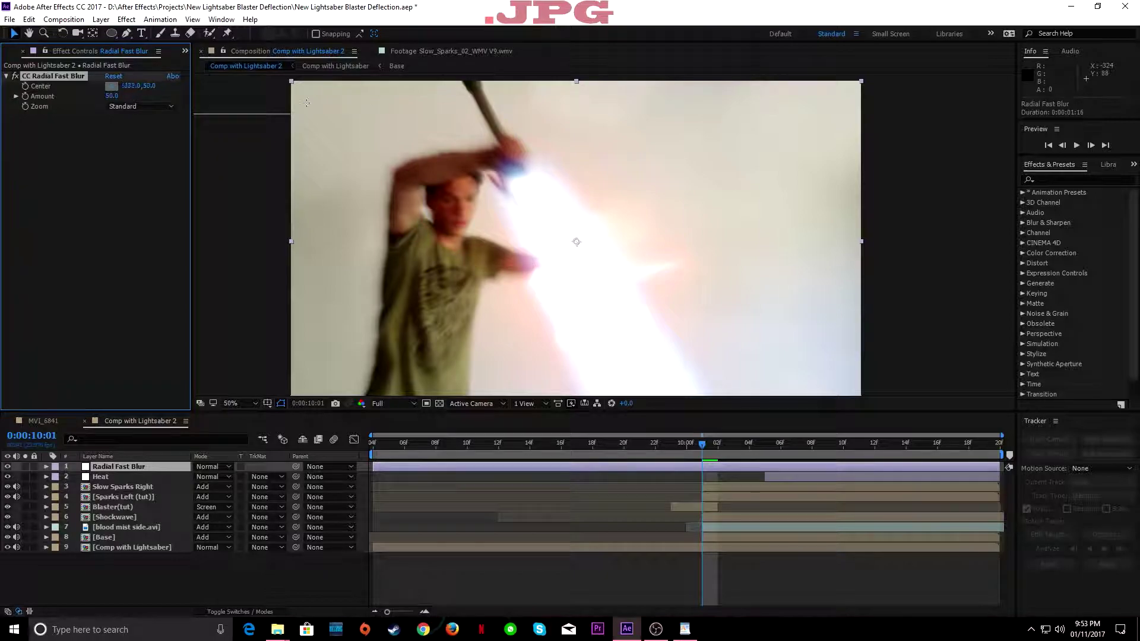
pyautogui.click(592, 282)
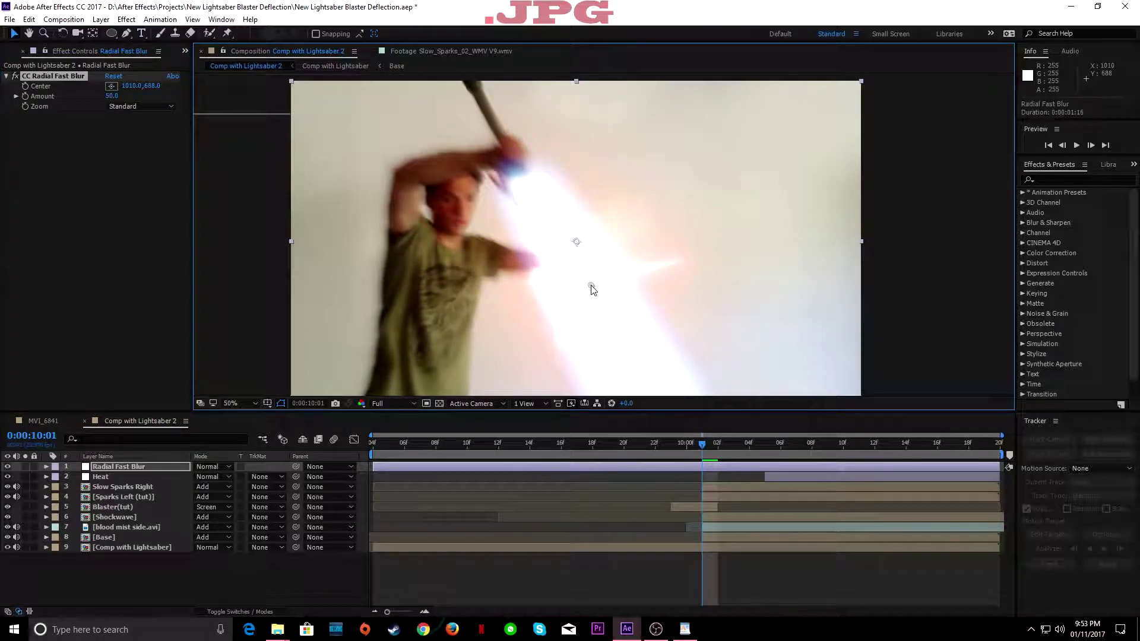
pyautogui.moveTo(592, 282); pyautogui.dragTo(604, 219)
# Step: Trim the start of the Radial Fast Blur layer to the impact frame at 0:00:10:01
pyautogui.moveTo(373, 466); pyautogui.dragTo(639, 466)
pyautogui.click(686, 444)
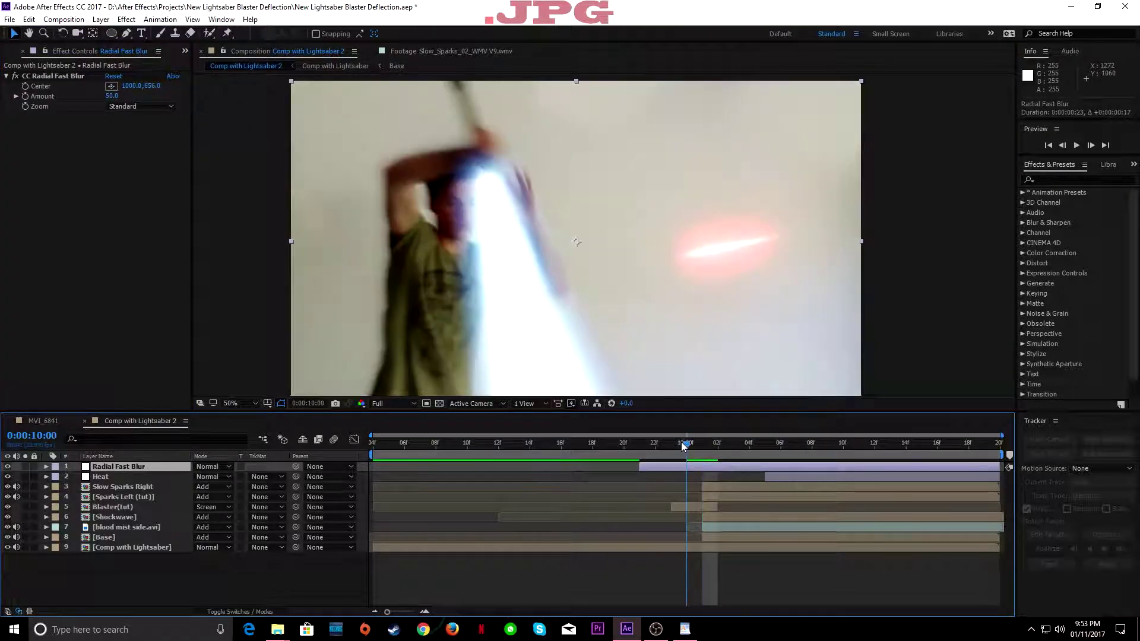
pyautogui.press('pagedown')
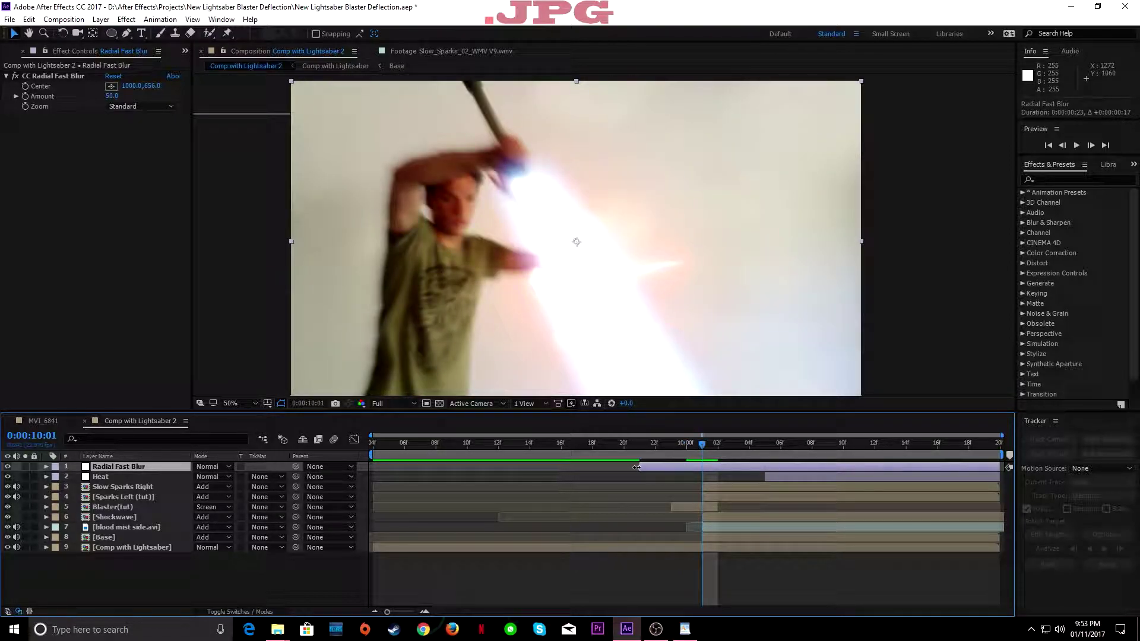
pyautogui.moveTo(637, 468); pyautogui.dragTo(702, 468)
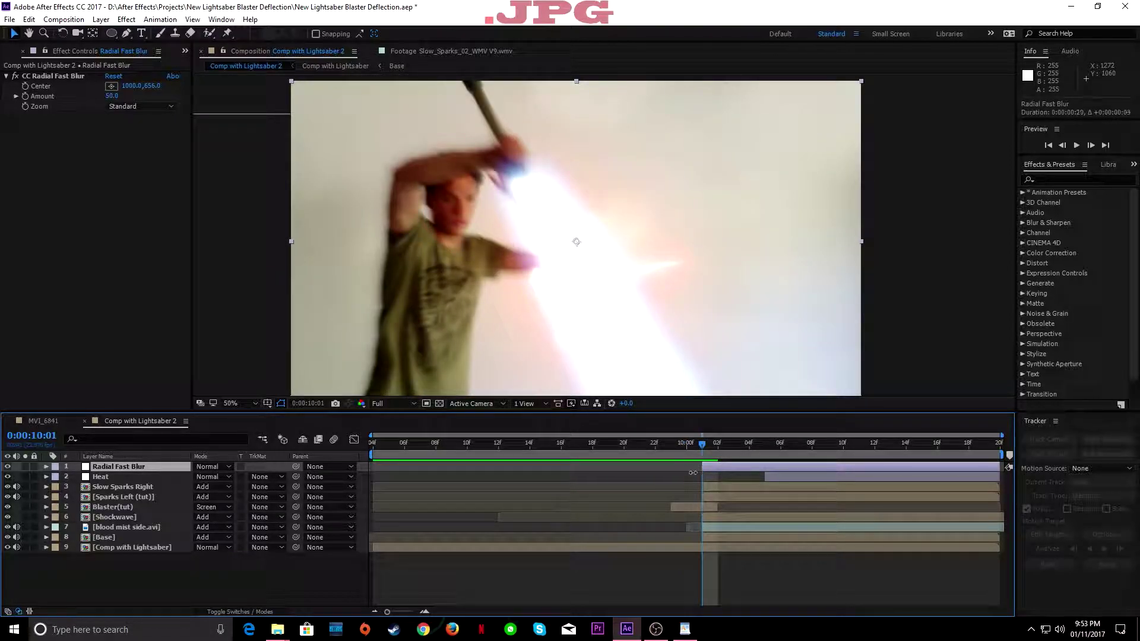
# Step: Enable keyframing for the radial blur's Amount at 0:00:10:01 and raise it to 21
pyautogui.click(113, 96)
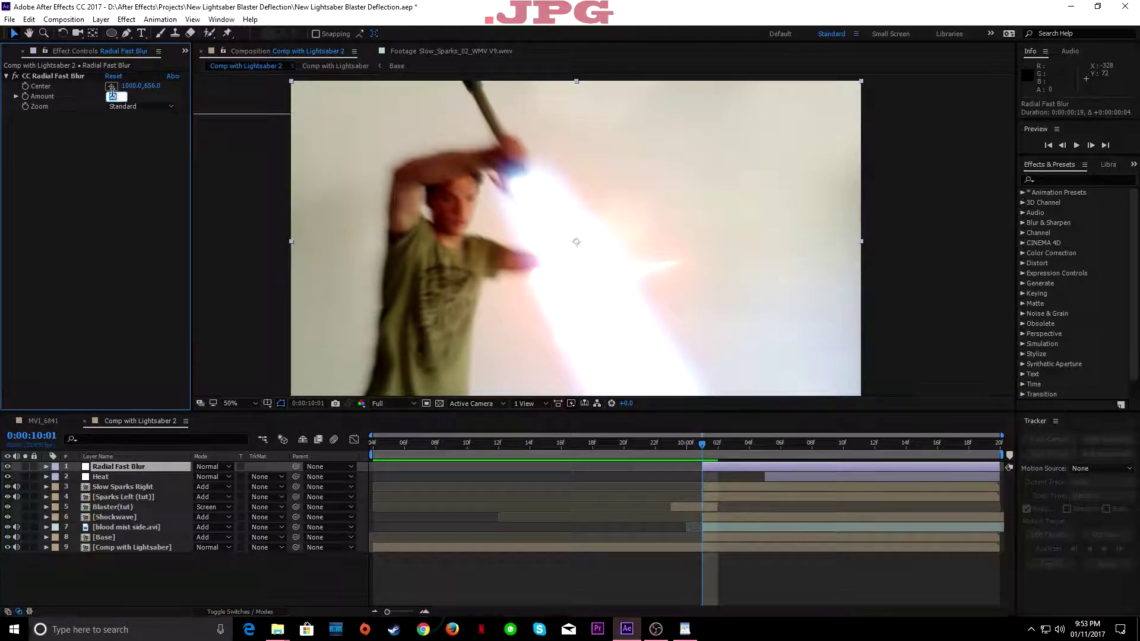
pyautogui.click(25, 97)
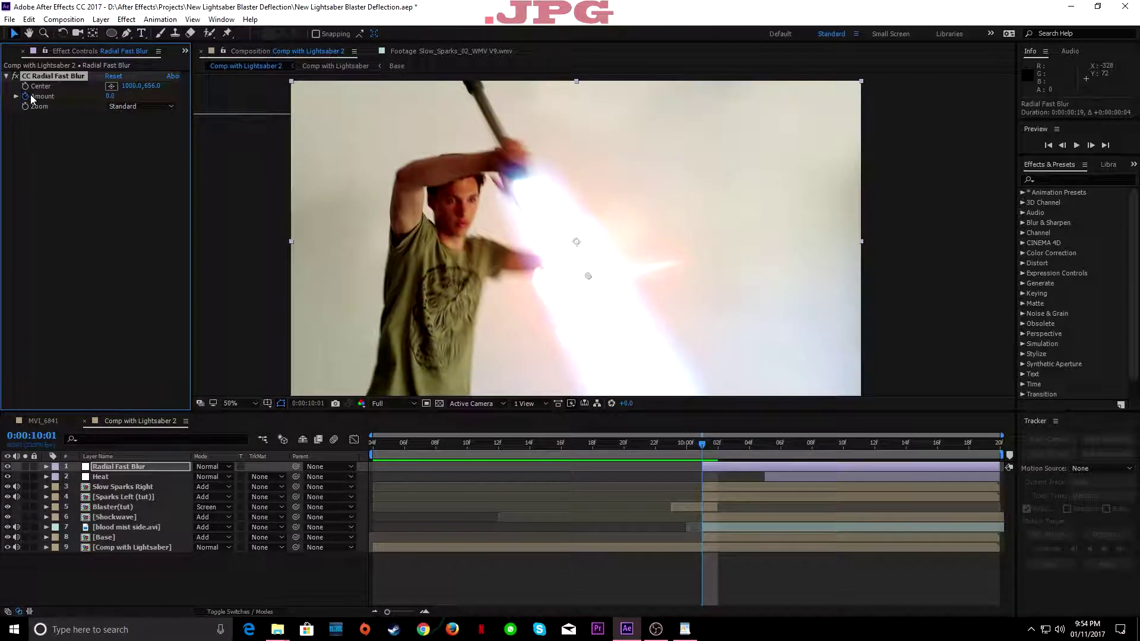
pyautogui.moveTo(113, 98); pyautogui.dragTo(114, 95)
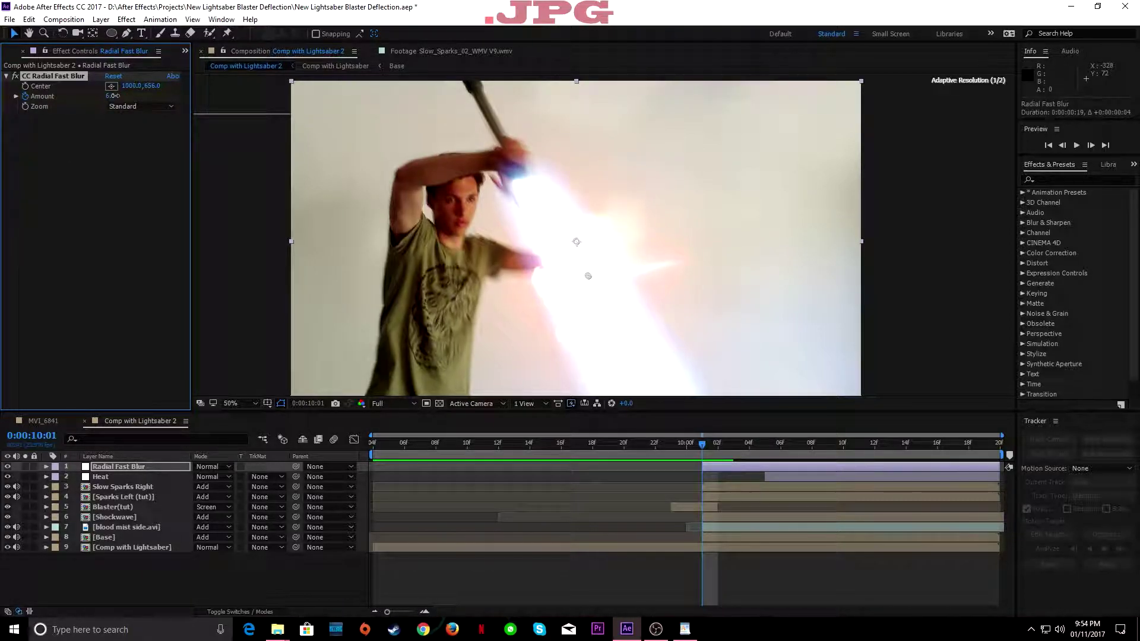
pyautogui.click(125, 158)
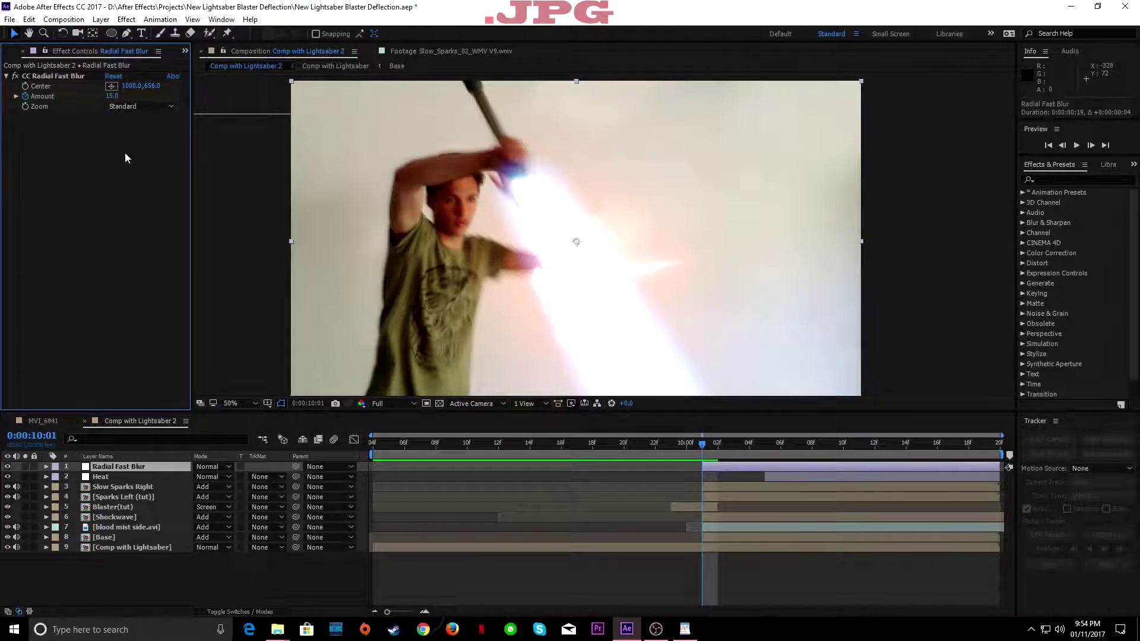
pyautogui.click(15, 78)
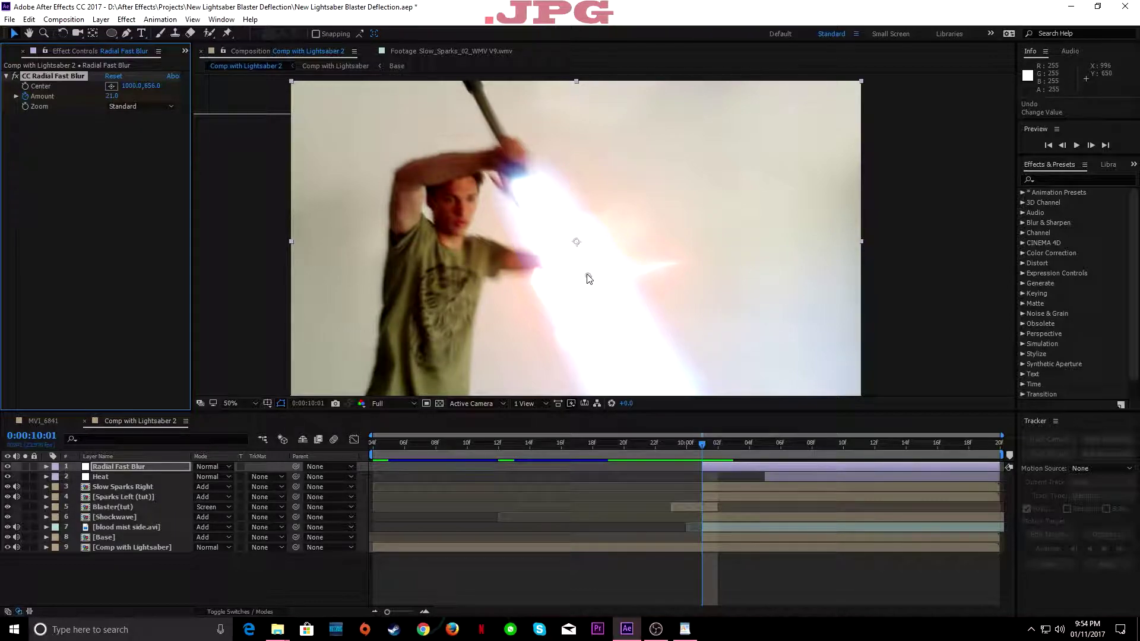
# Step: Shift the radial blur's center to 994, 664, save the project, and keyframe the center at 0:00:10:01
pyautogui.moveTo(588, 275); pyautogui.dragTo(586, 278)
pyautogui.hotkey('ctrl', 's')
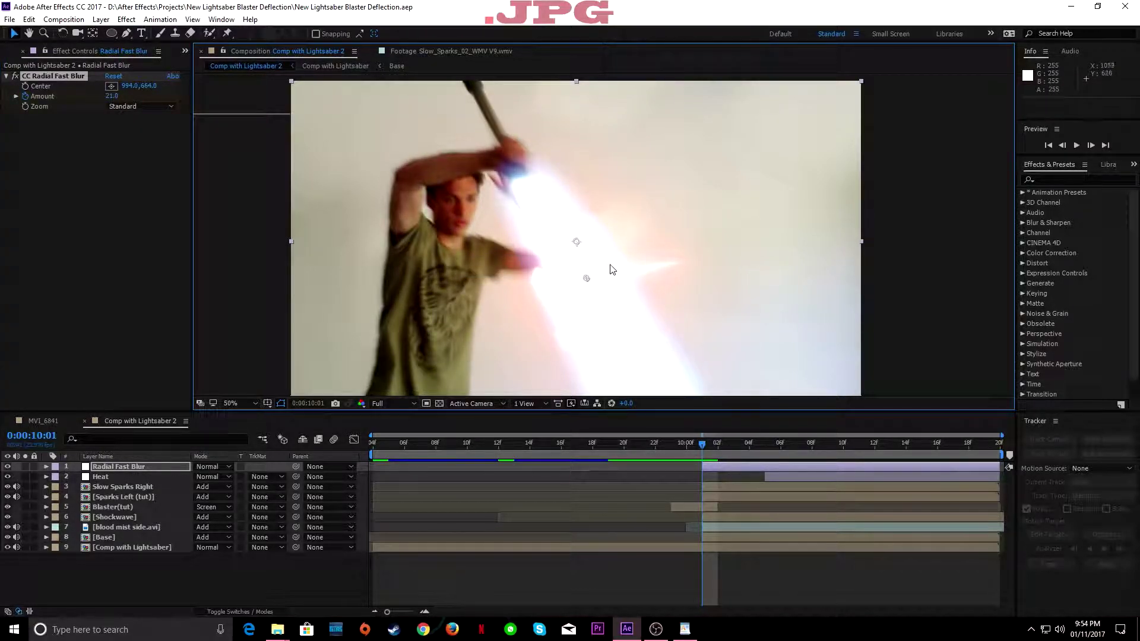
pyautogui.click(25, 86)
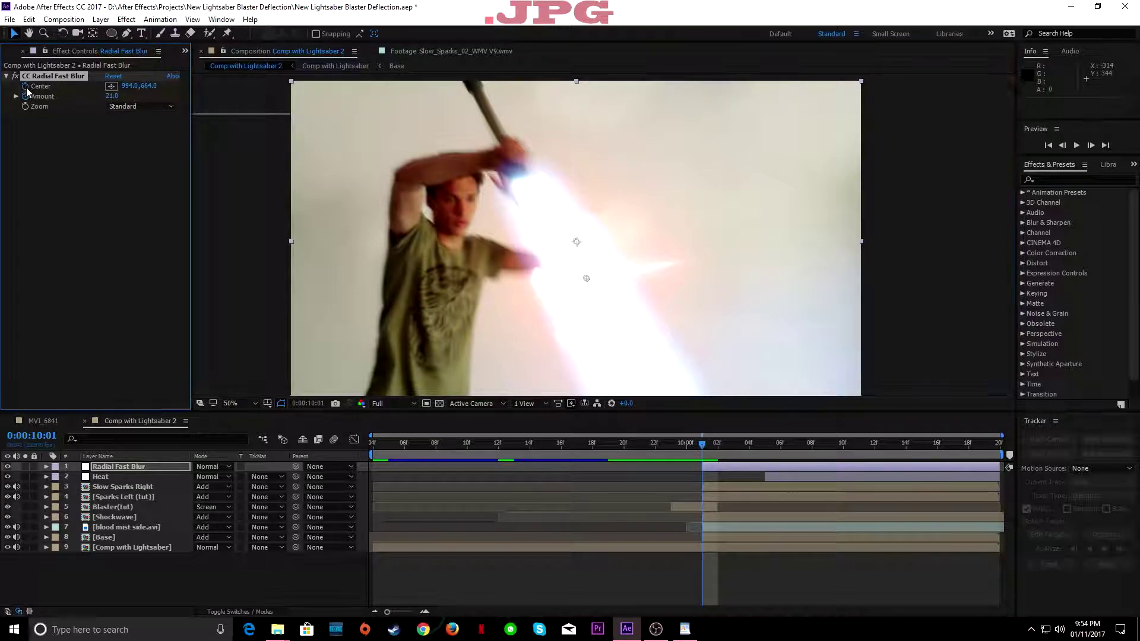
# Step: Keyframe the radial blur's center frame by frame from 0:00:10:02 through 0:00:10:05 to follow the deflection, ending at 1186, 352
pyautogui.press('pagedown')
pyautogui.press('pagedown')
pyautogui.moveTo(586, 277); pyautogui.dragTo(644, 187)
pyautogui.press('pagedown')
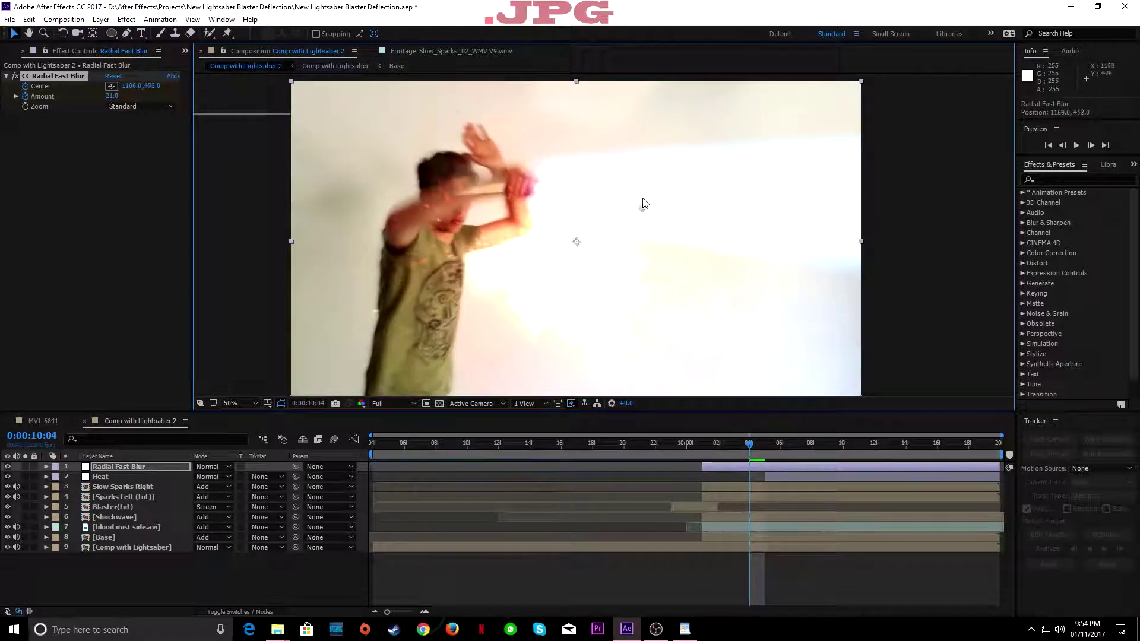
# Step: Raise the radial blur's Amount to 81 at 0:00:10:02, one frame after the impact
pyautogui.click(704, 444)
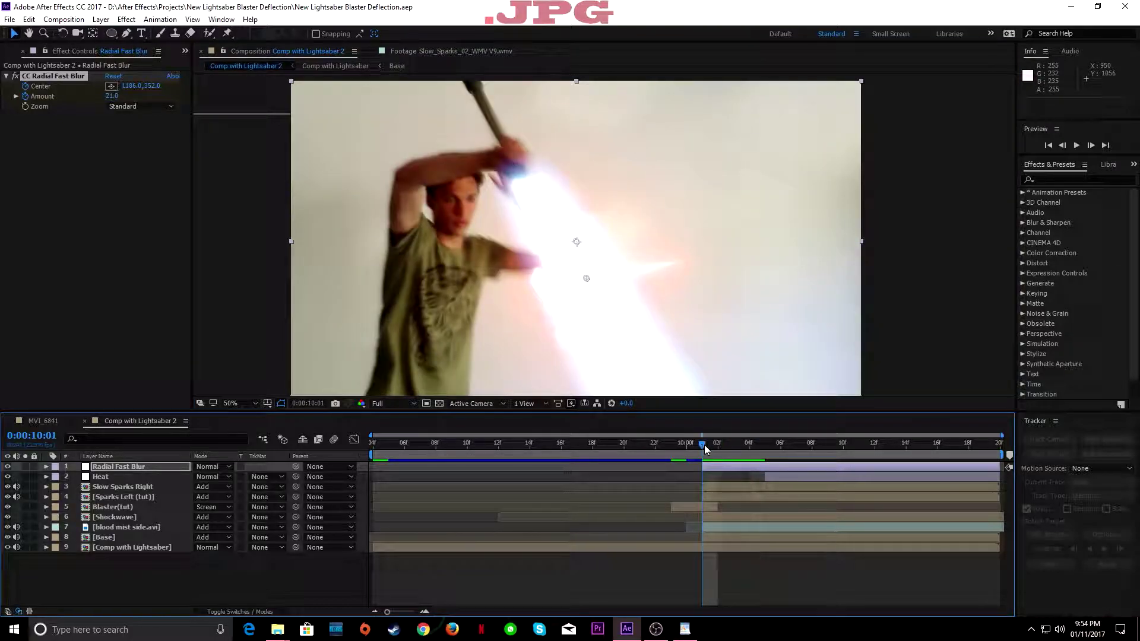
pyautogui.click(137, 155)
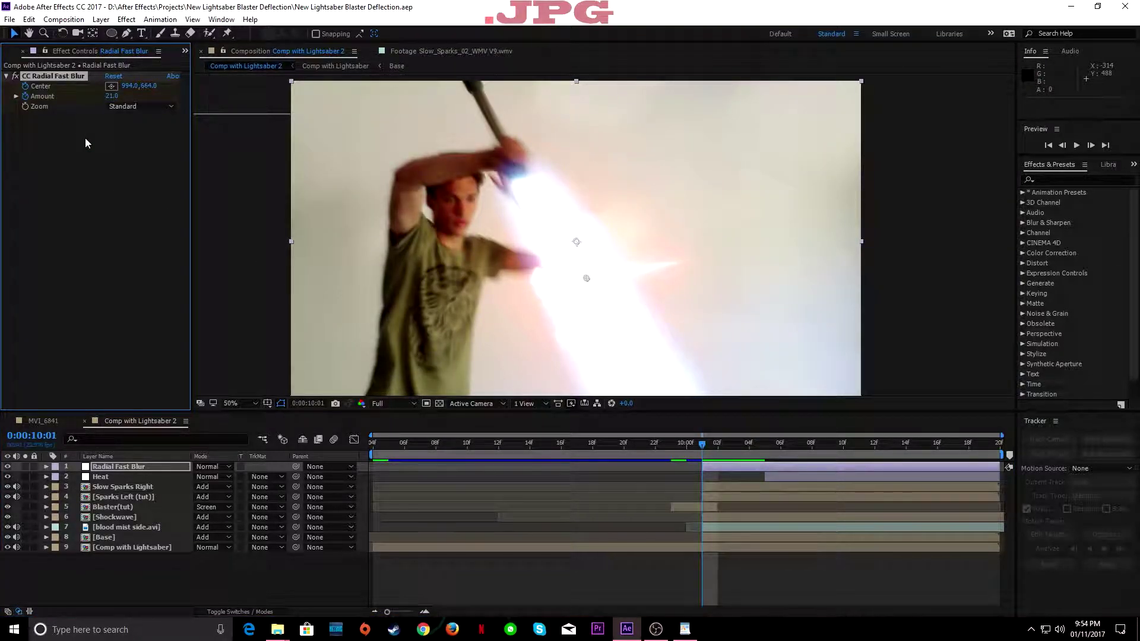
pyautogui.press('pagedown')
pyautogui.moveTo(112, 96); pyautogui.dragTo(148, 104)
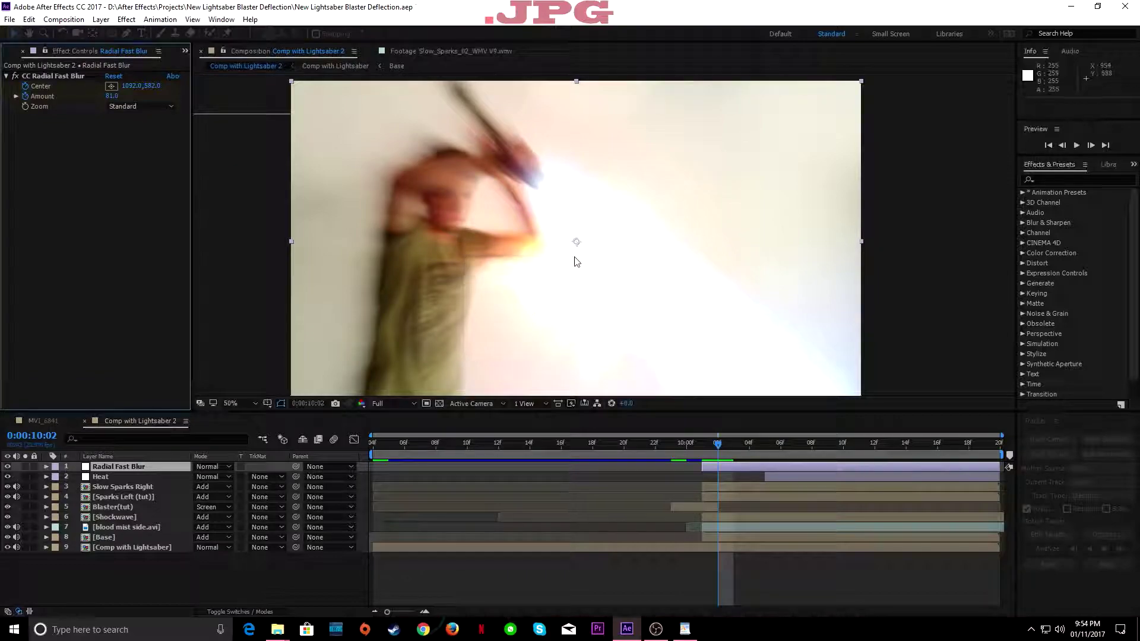
# Step: Set the radial blur's Amount to 0 at 0:00:10:05 and play back the blur animation around the impact
pyautogui.press('pagedown')
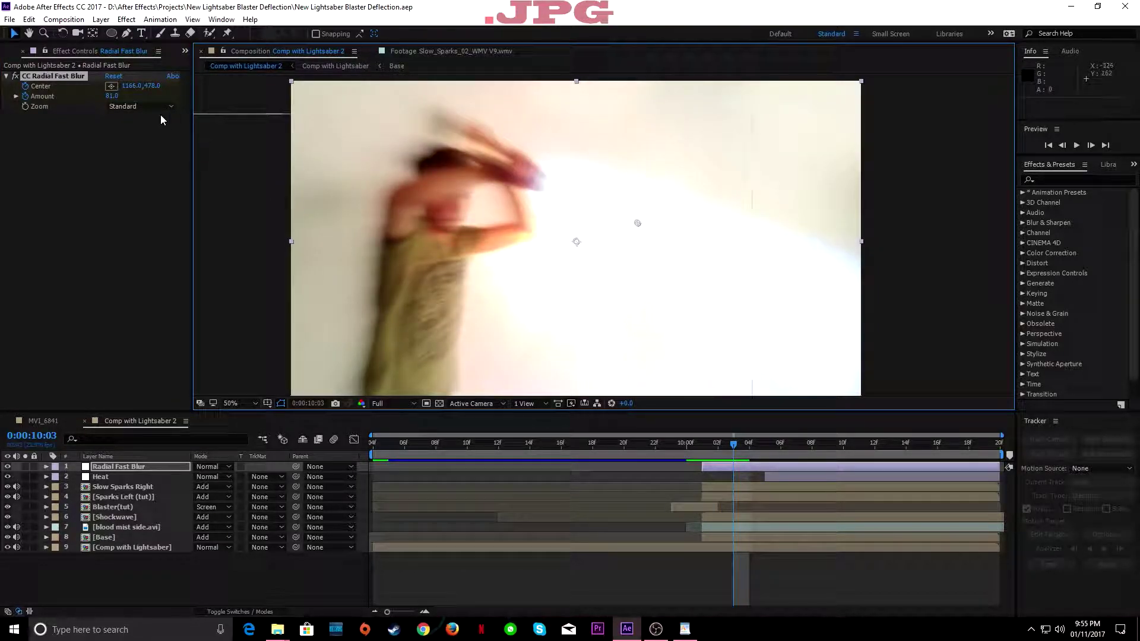
pyautogui.press('pagedown')
pyautogui.press('pagedown')
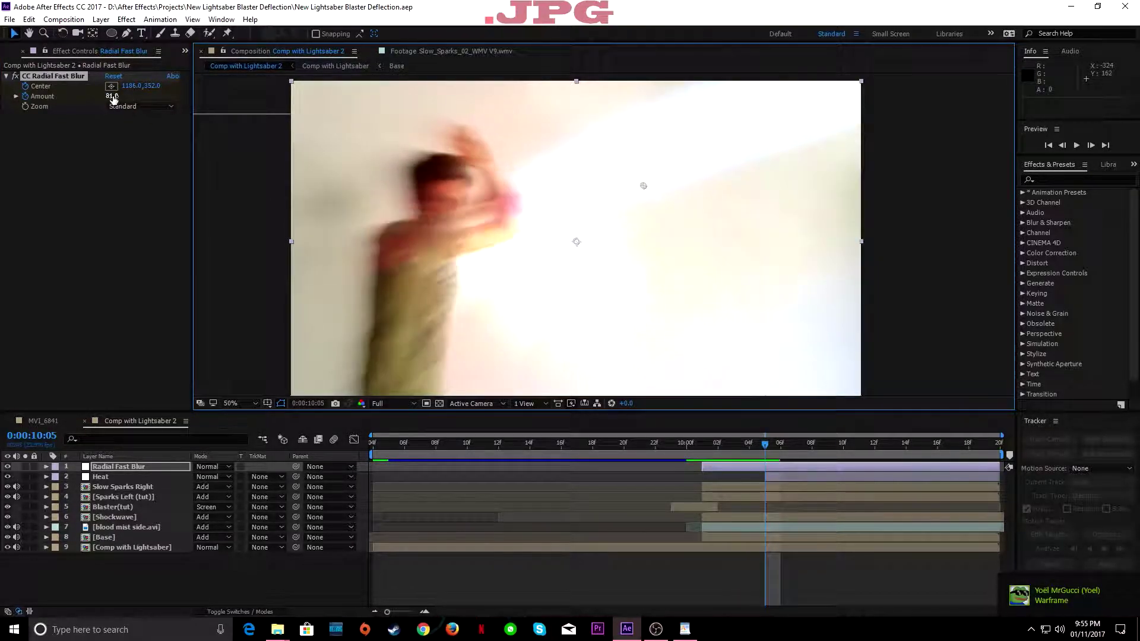
pyautogui.click(111, 97)
pyautogui.write('0')
pyautogui.click(107, 213)
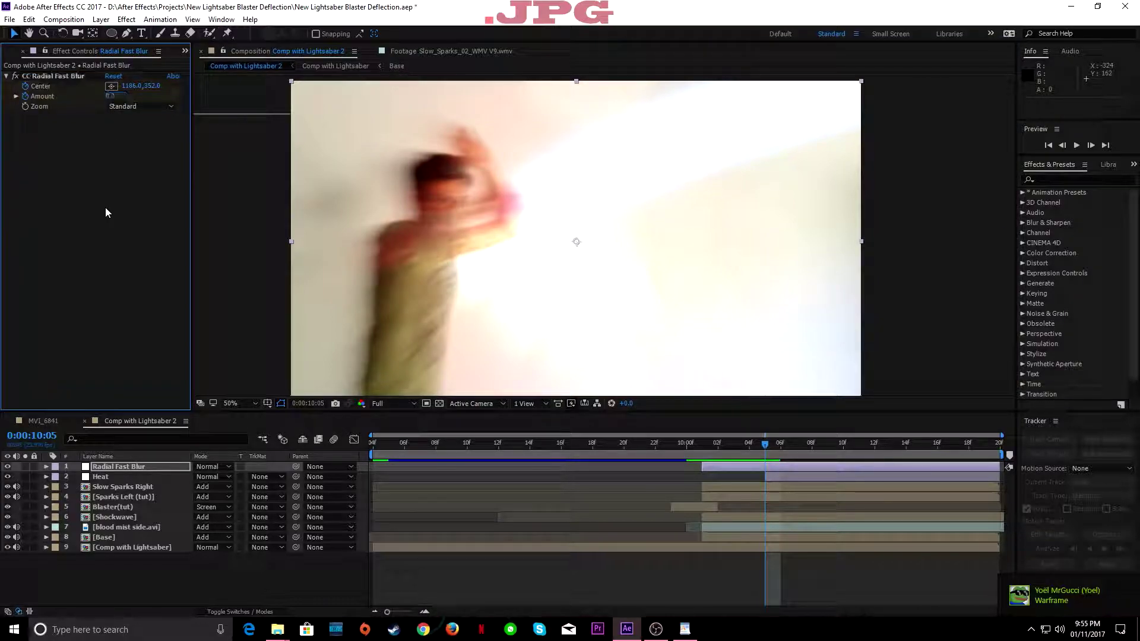
pyautogui.moveTo(708, 445); pyautogui.dragTo(719, 452)
pyautogui.press('space')
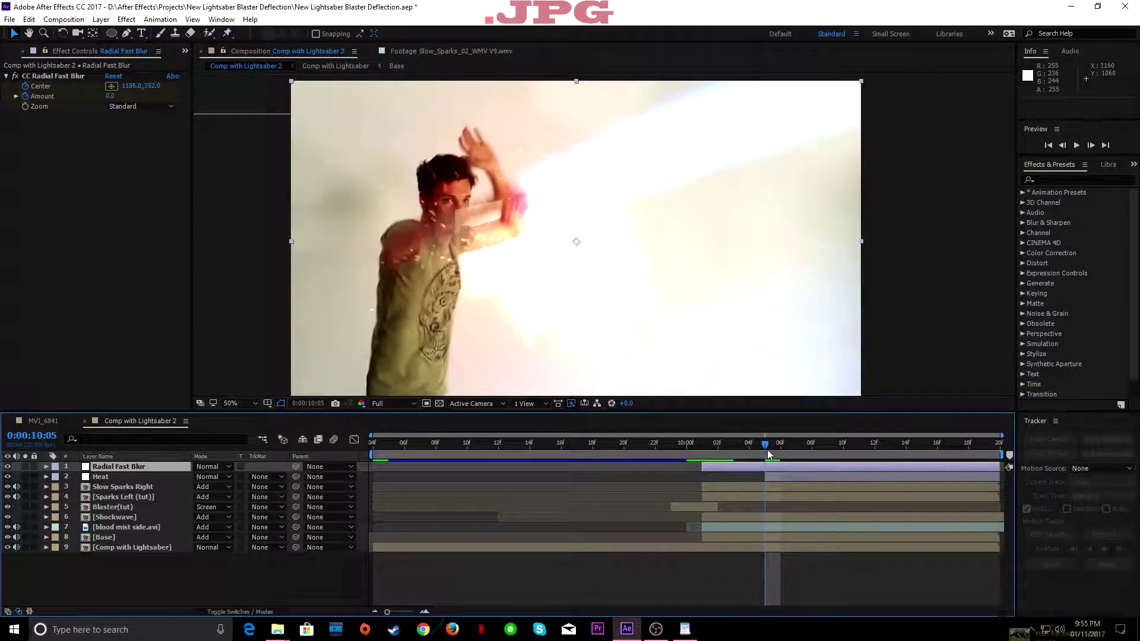